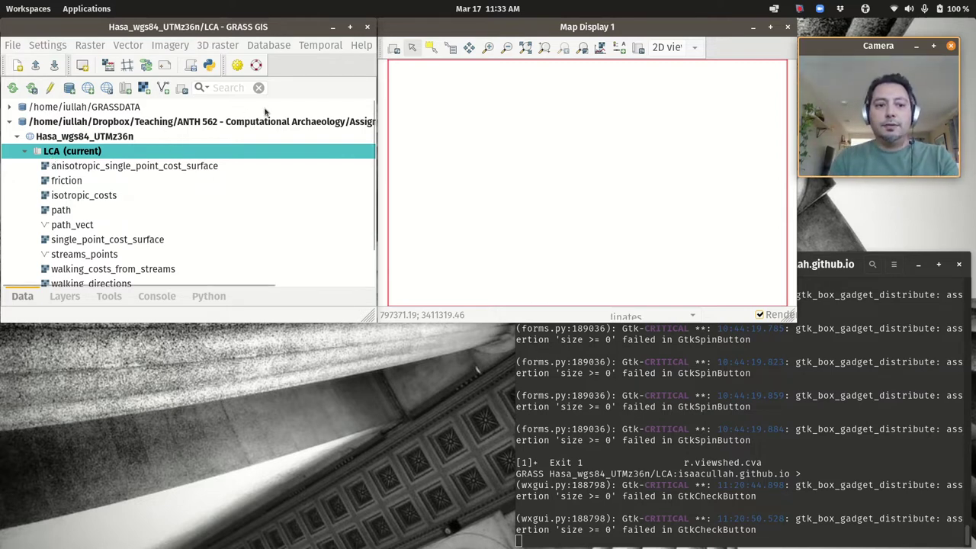
# - Create a new mapset named visibility in the Hasa_wgs84_UTMz36n location and make it current
pyautogui.click(25, 151)
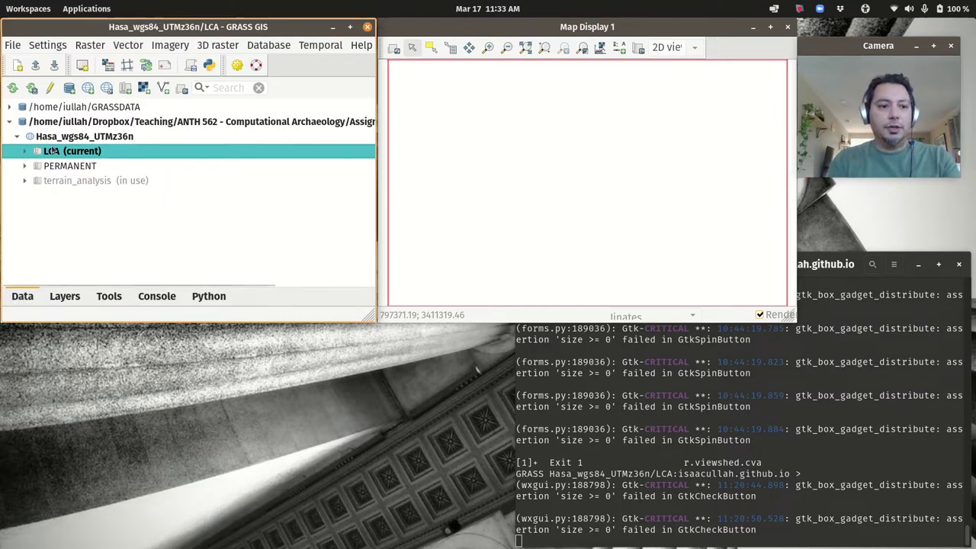
pyautogui.click(58, 138)
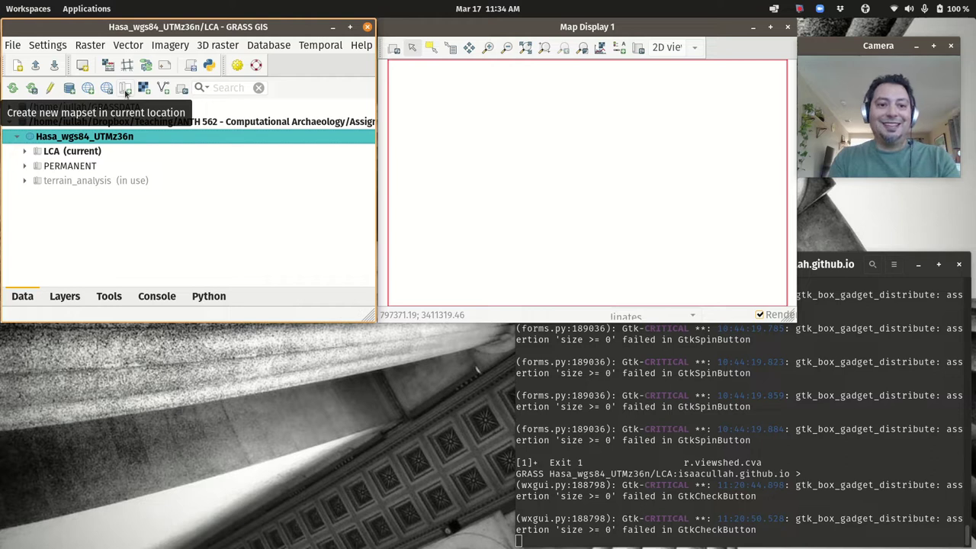
pyautogui.click(126, 92)
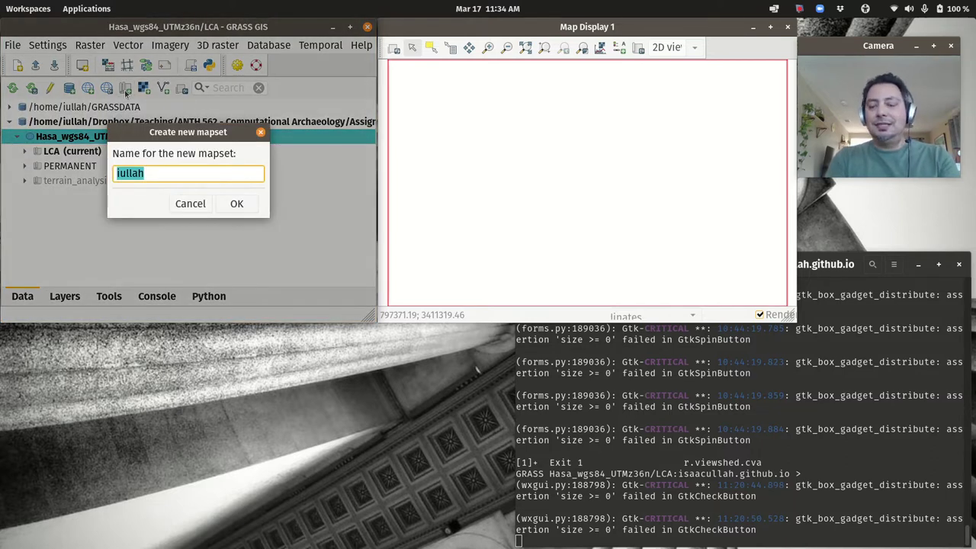
pyautogui.write('visi')
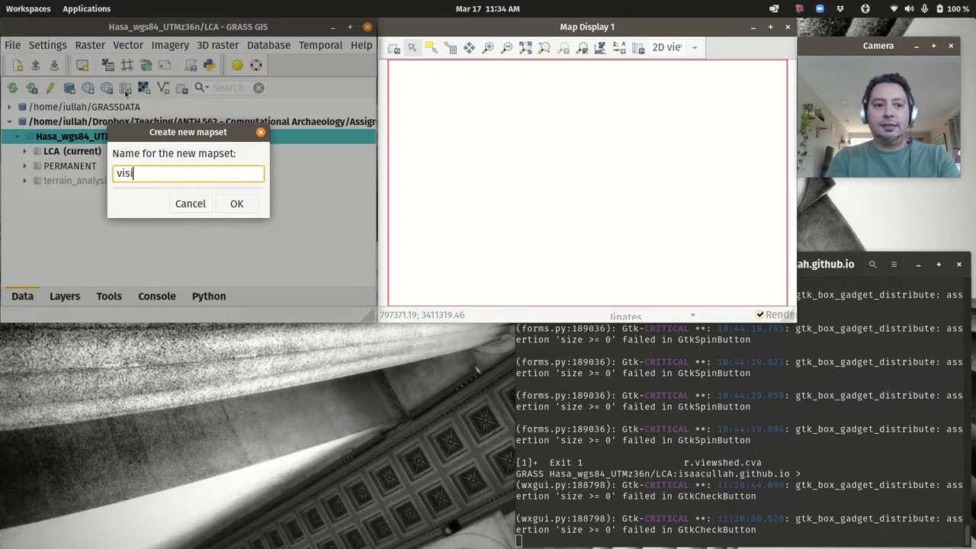
pyautogui.write('bility')
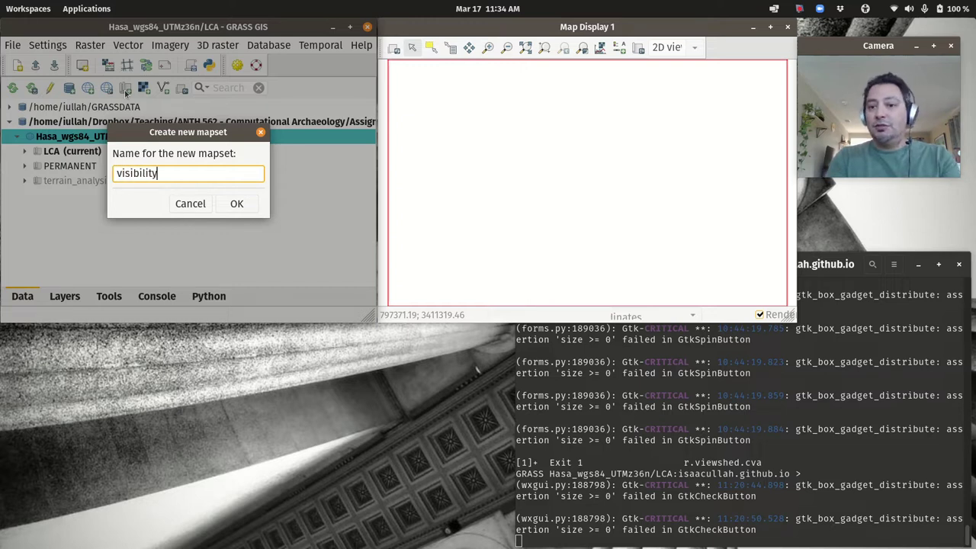
pyautogui.click(236, 206)
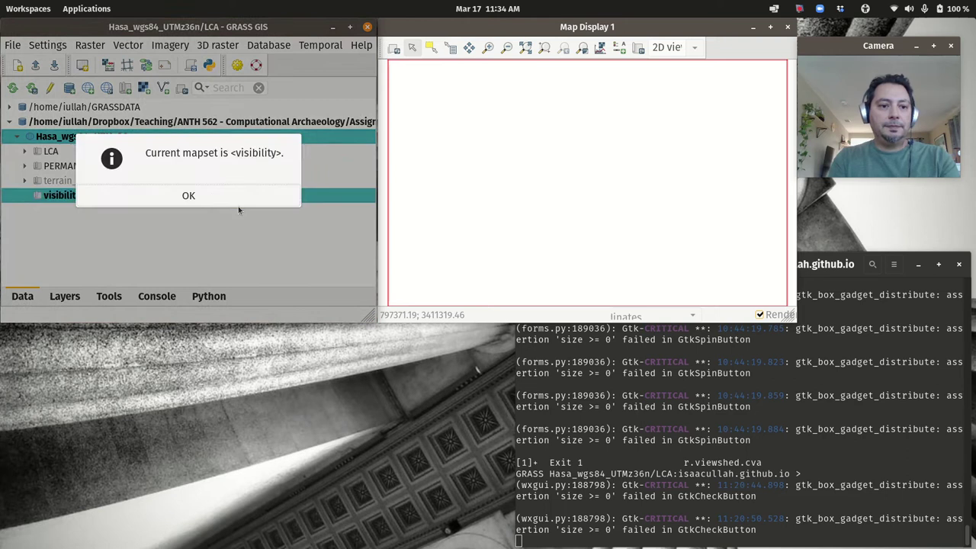
pyautogui.click(191, 196)
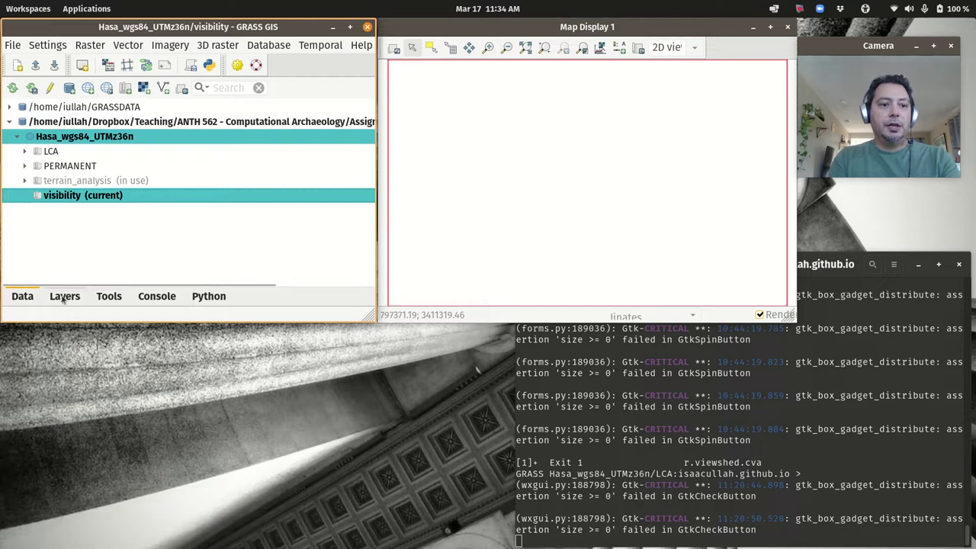
# - Display the Hasa_30m_SRTM raster and the WHS_sites vector from the PERMANENT mapset and show the layer list
pyautogui.click(25, 165)
pyautogui.doubleClick(68, 182)
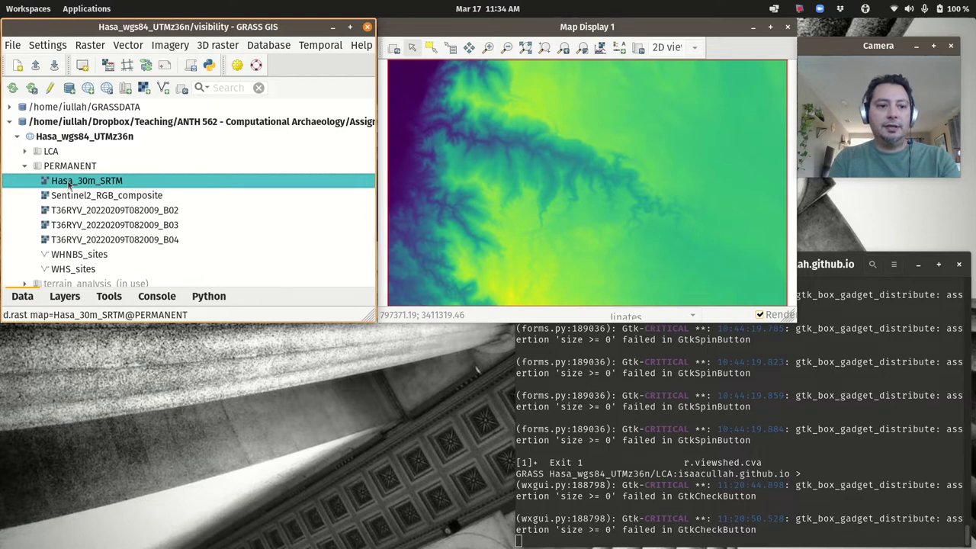
pyautogui.click(73, 270)
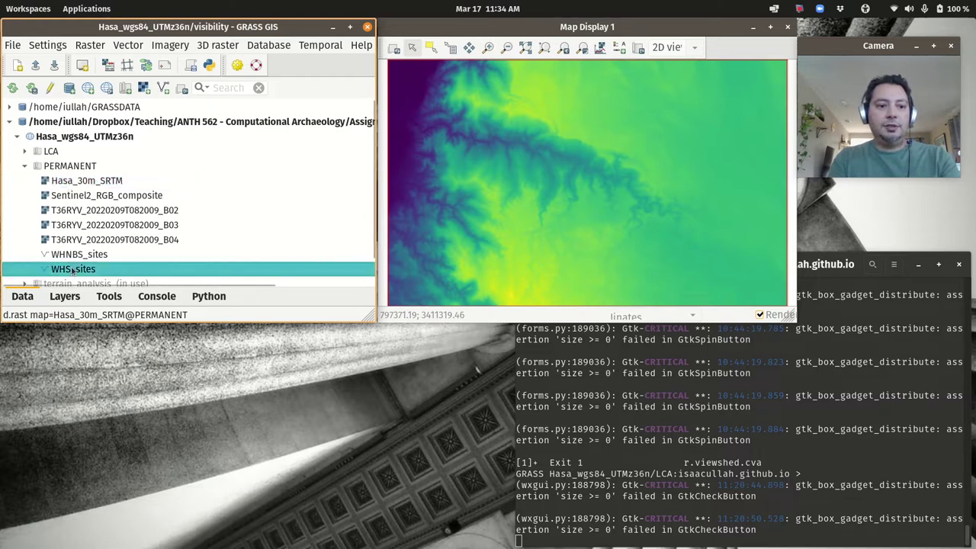
pyautogui.doubleClick(73, 270)
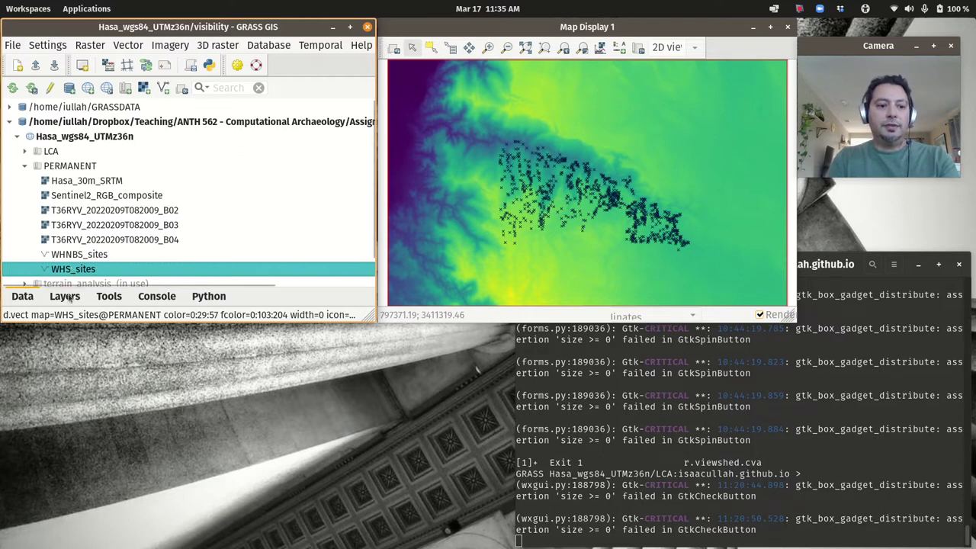
pyautogui.click(69, 298)
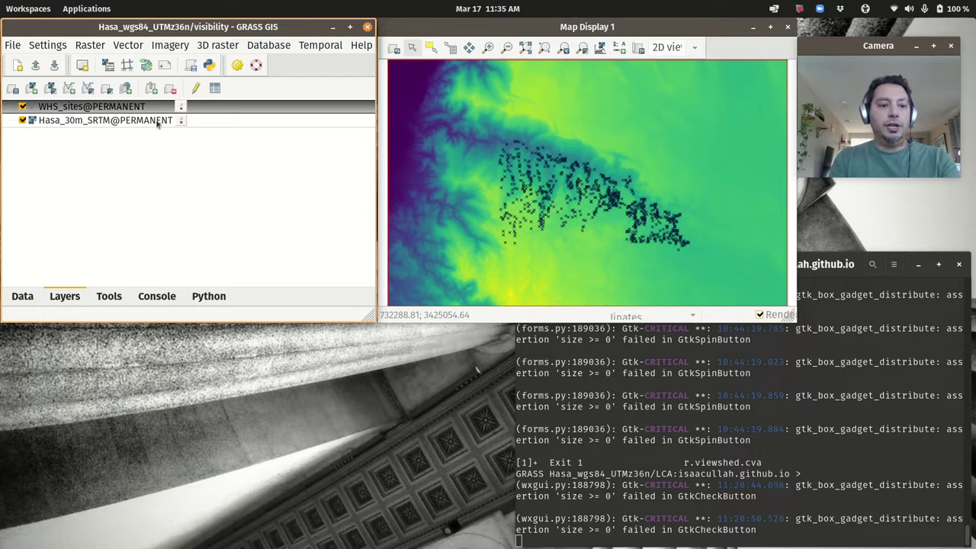
# - Open the r.viewshed visibility tool and enlarge its dialog so that all its settings pages are accessible
pyautogui.click(90, 47)
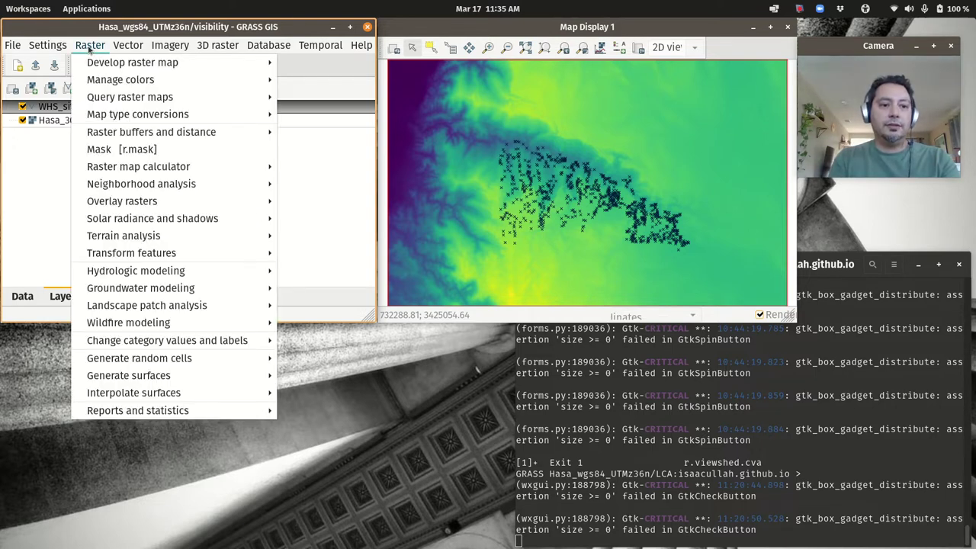
pyautogui.moveTo(156, 219)
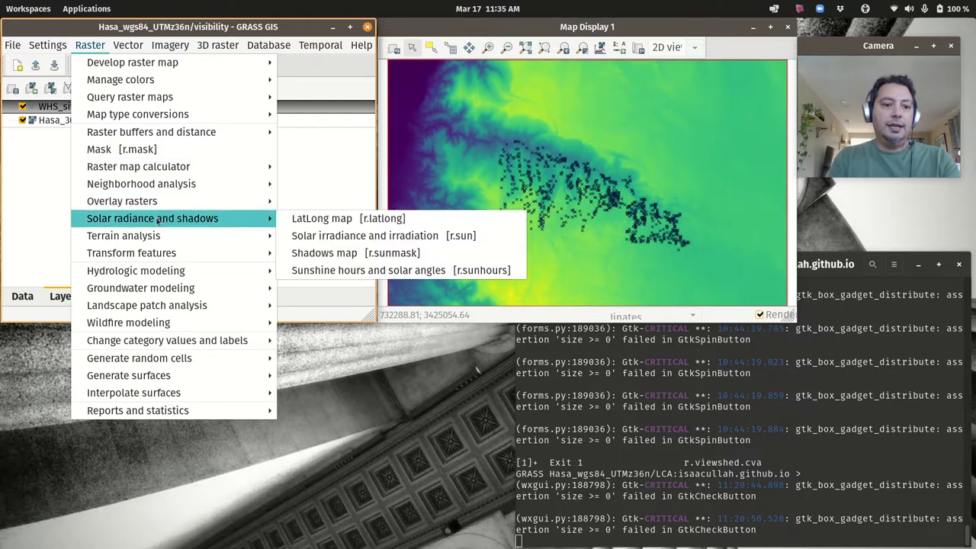
pyautogui.moveTo(157, 236)
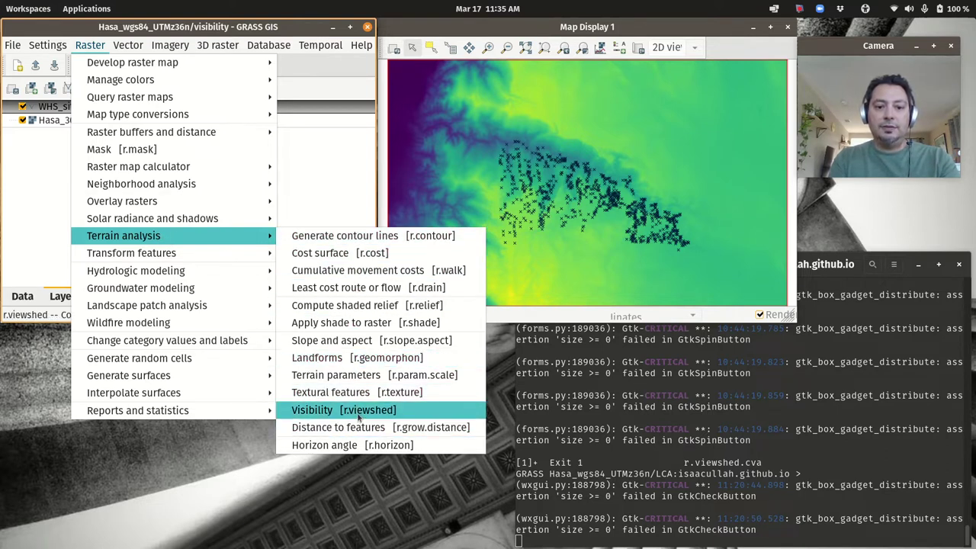
pyautogui.click(358, 413)
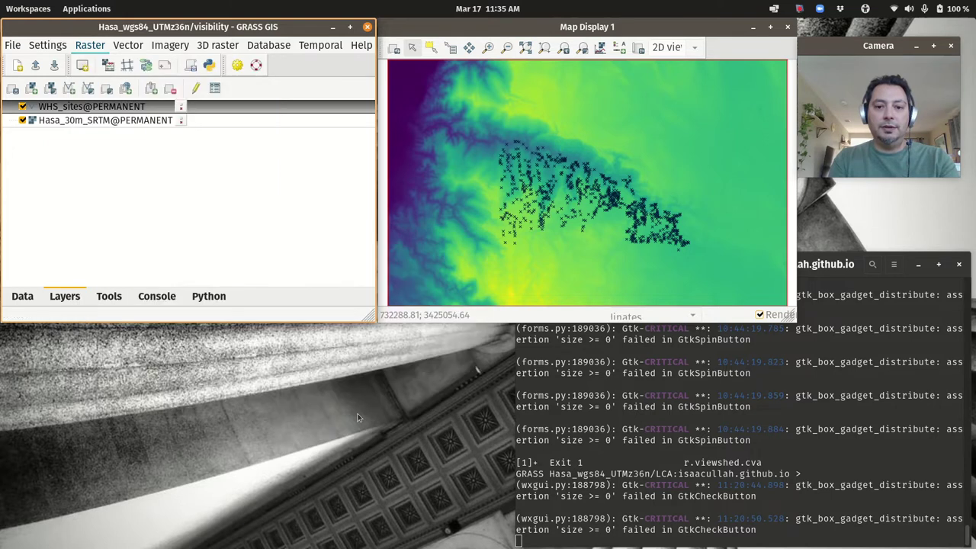
pyautogui.moveTo(554, 163); pyautogui.dragTo(302, 80)
pyautogui.moveTo(390, 320); pyautogui.dragTo(551, 465)
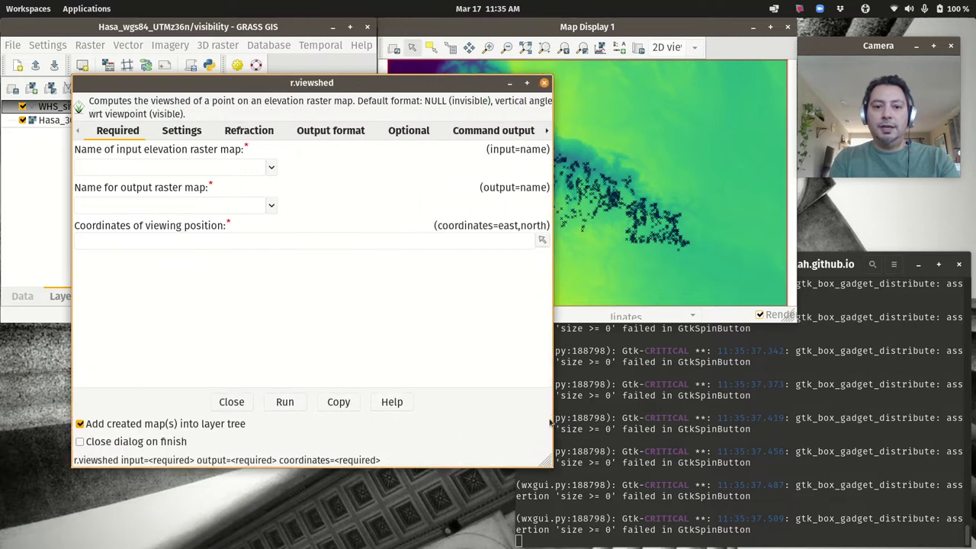
# - Read the r.viewshed manual's flags, parameters, description and notes, and return to the required parameters
pyautogui.click(546, 135)
pyautogui.click(546, 135)
pyautogui.click(547, 135)
pyautogui.click(546, 135)
pyautogui.click(546, 135)
pyautogui.click(547, 135)
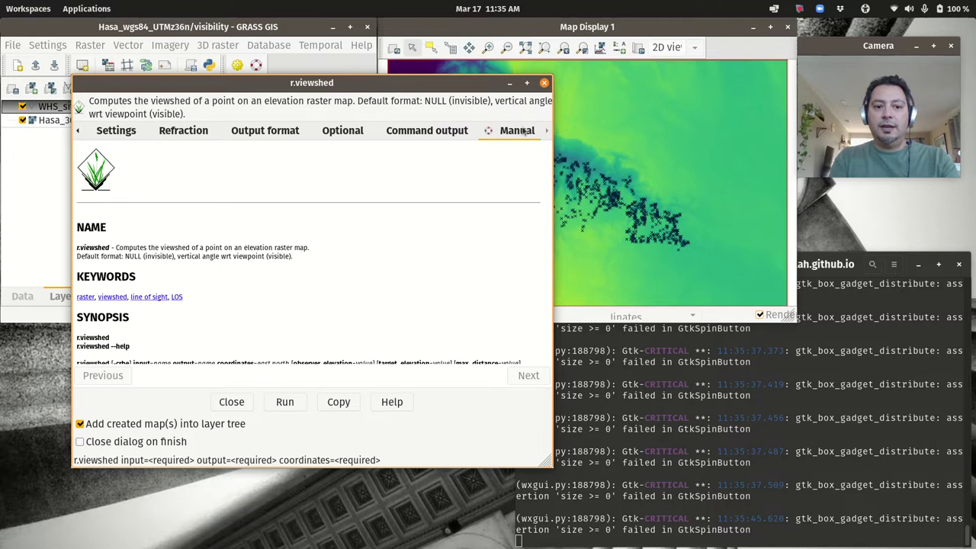
pyautogui.scroll(-10, 435, 224)
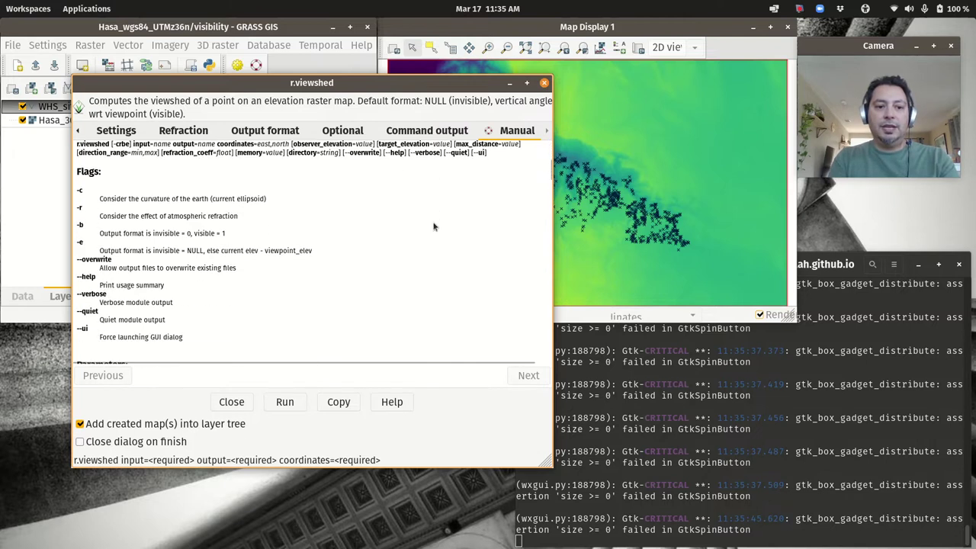
pyautogui.scroll(-8, 434, 227)
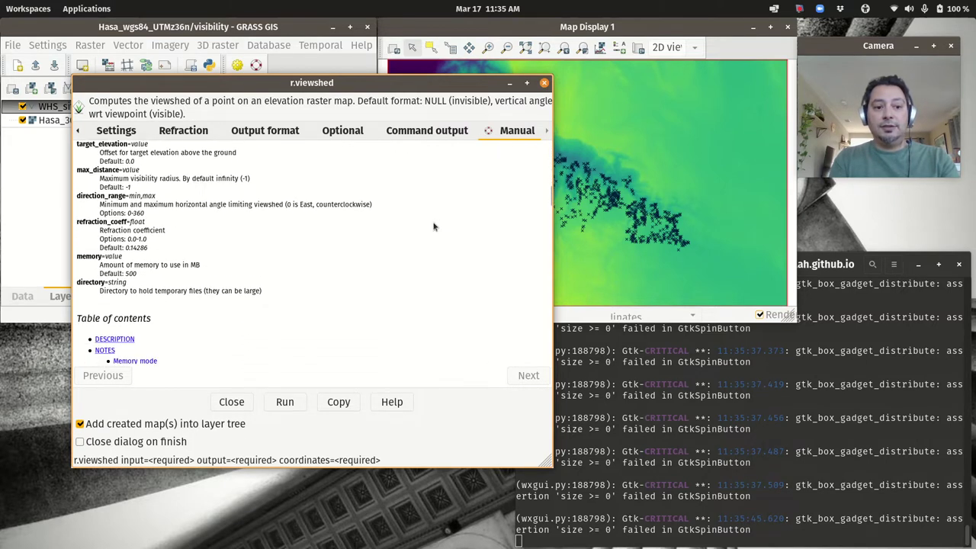
pyautogui.scroll(4, 434, 226)
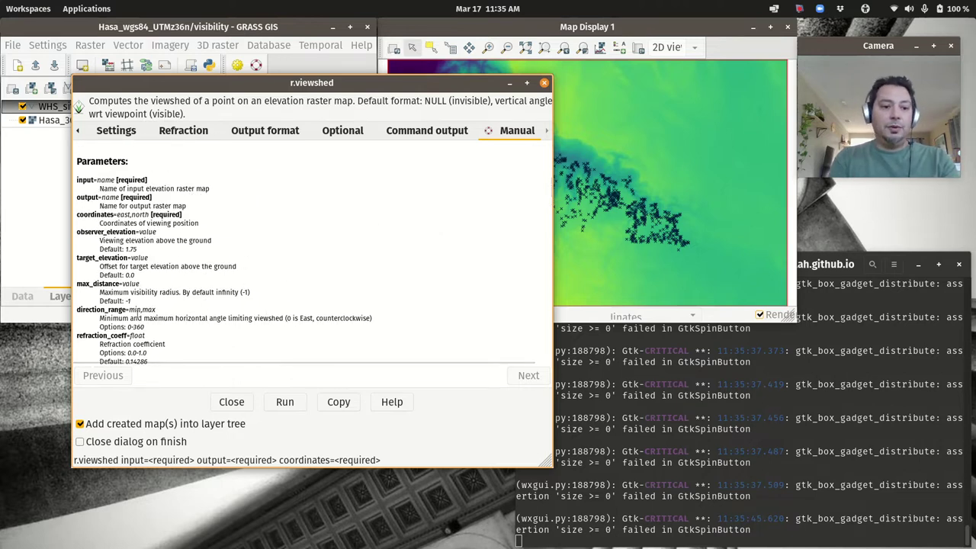
pyautogui.scroll(-6, 249, 333)
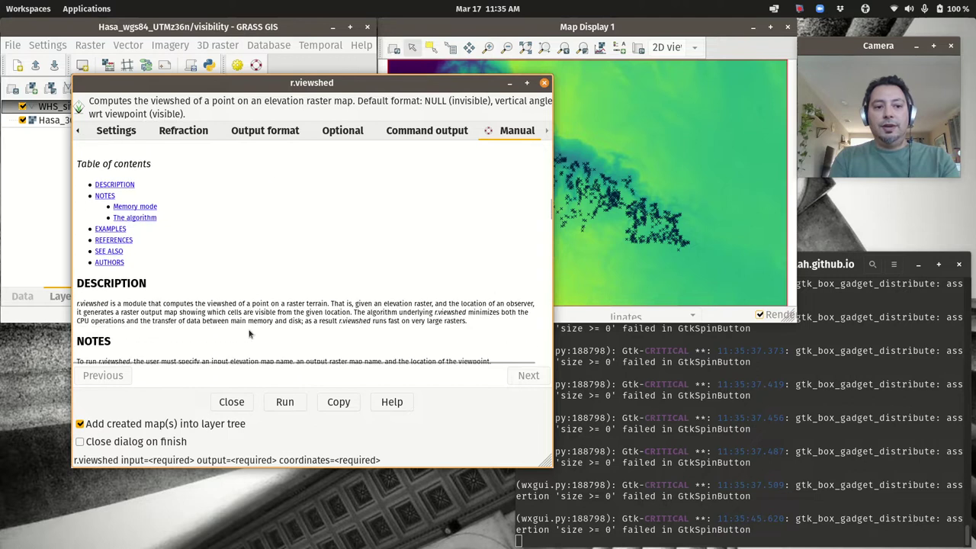
pyautogui.scroll(-1, 250, 333)
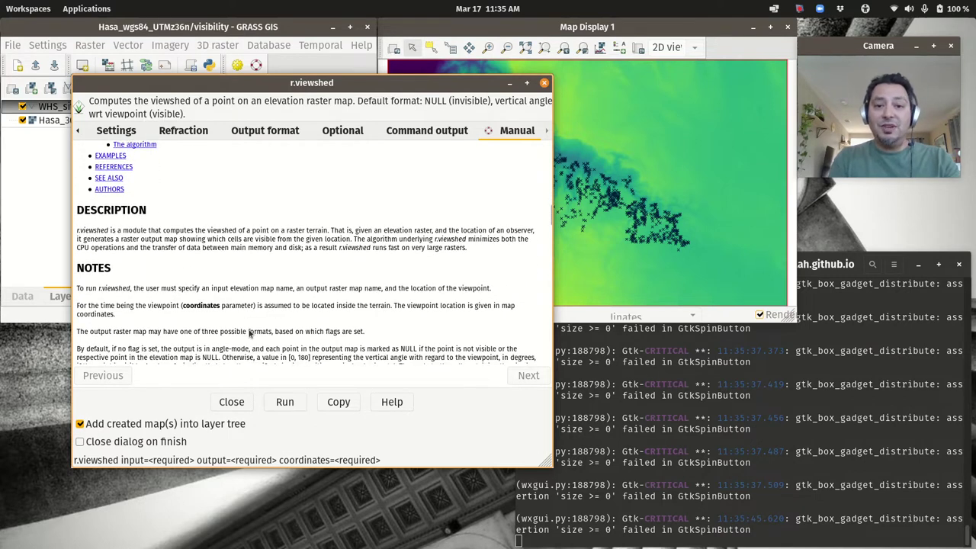
pyautogui.scroll(-3, 238, 270)
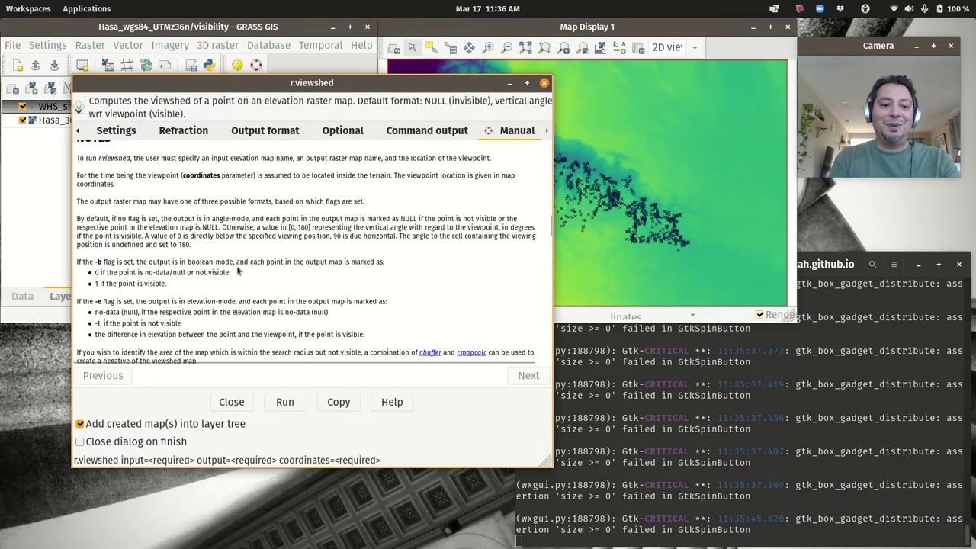
pyautogui.scroll(-5, 238, 270)
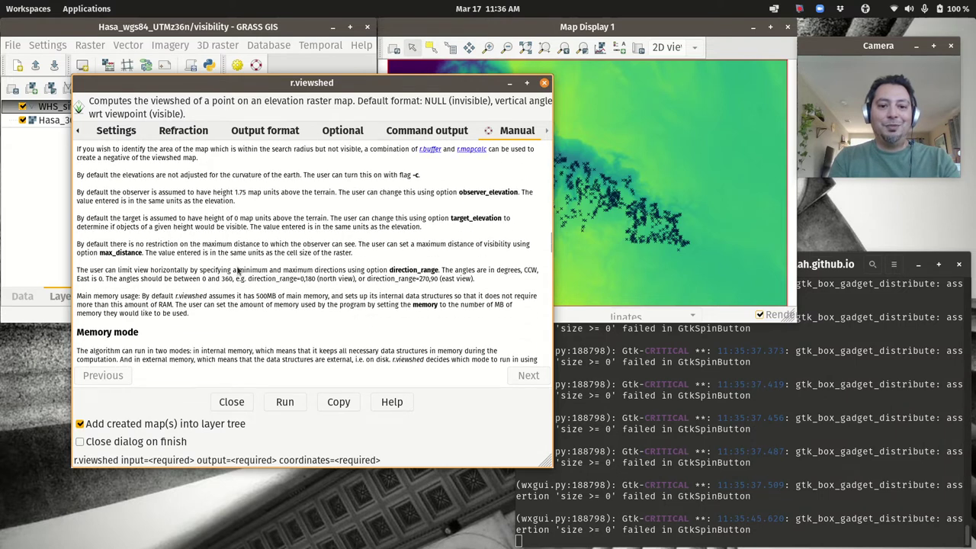
pyautogui.scroll(-2, 236, 266)
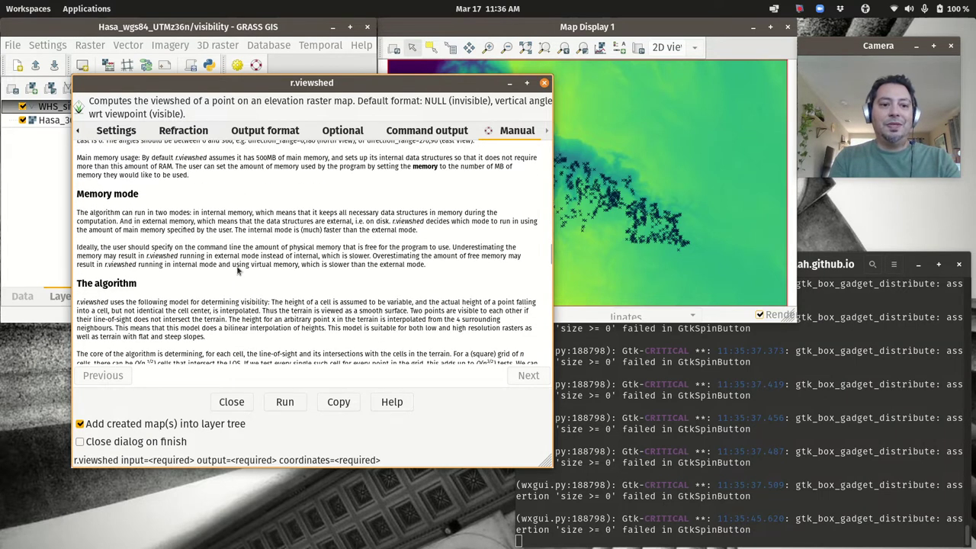
pyautogui.click(78, 131)
pyautogui.click(78, 132)
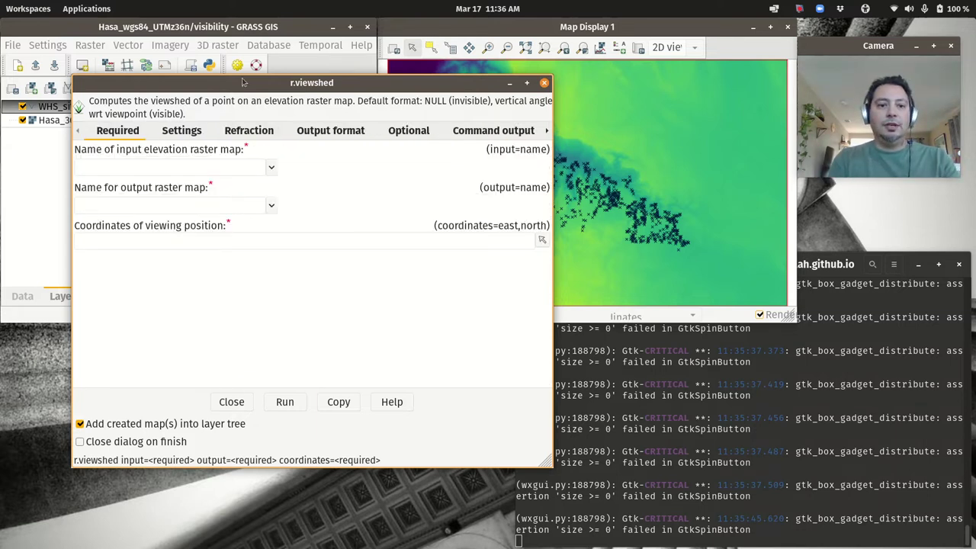
# - Set Hasa_30m_SRTM@PERMANENT as the viewshed's input elevation raster and name the output raster TEST_vshed, keeping the map display in view
pyautogui.moveTo(247, 86); pyautogui.dragTo(197, 149)
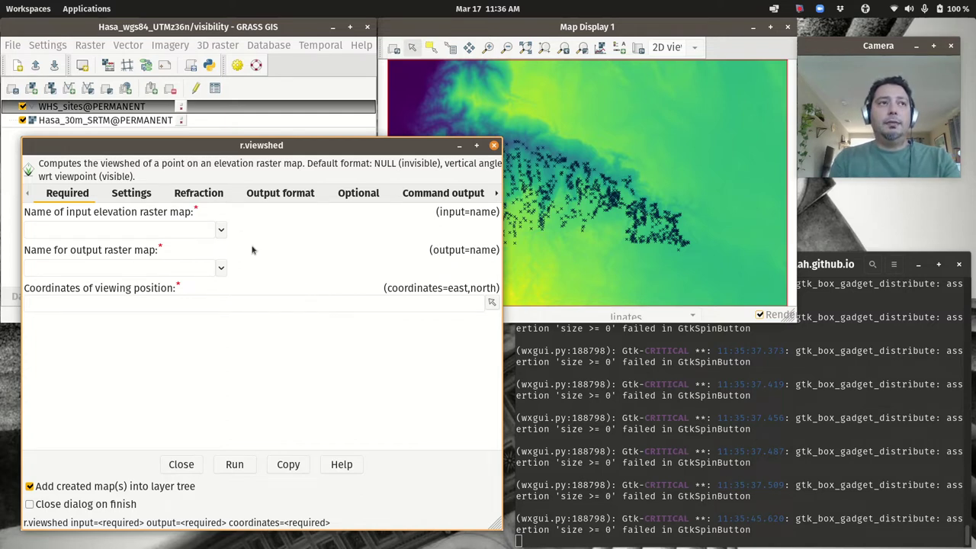
pyautogui.moveTo(675, 31); pyautogui.dragTo(672, 71)
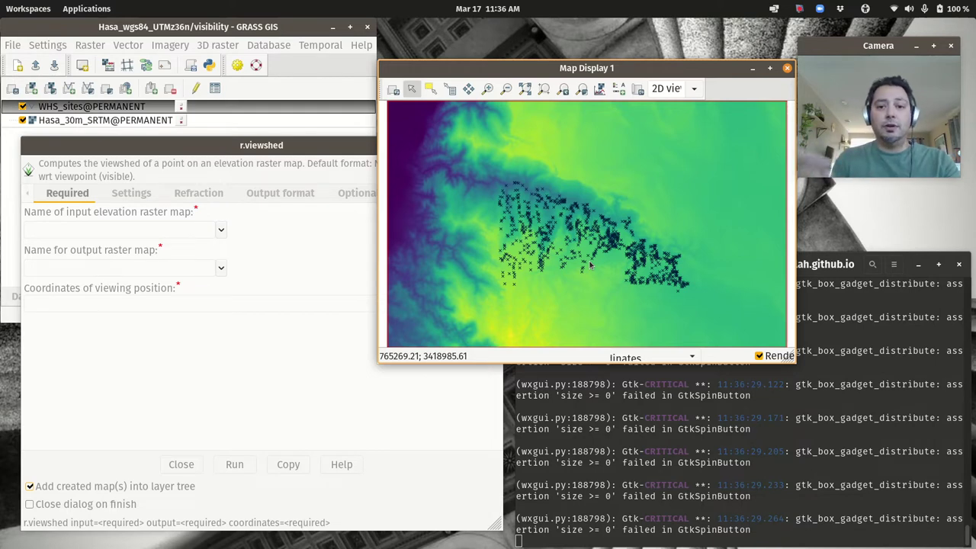
pyautogui.click(315, 144)
pyautogui.click(221, 231)
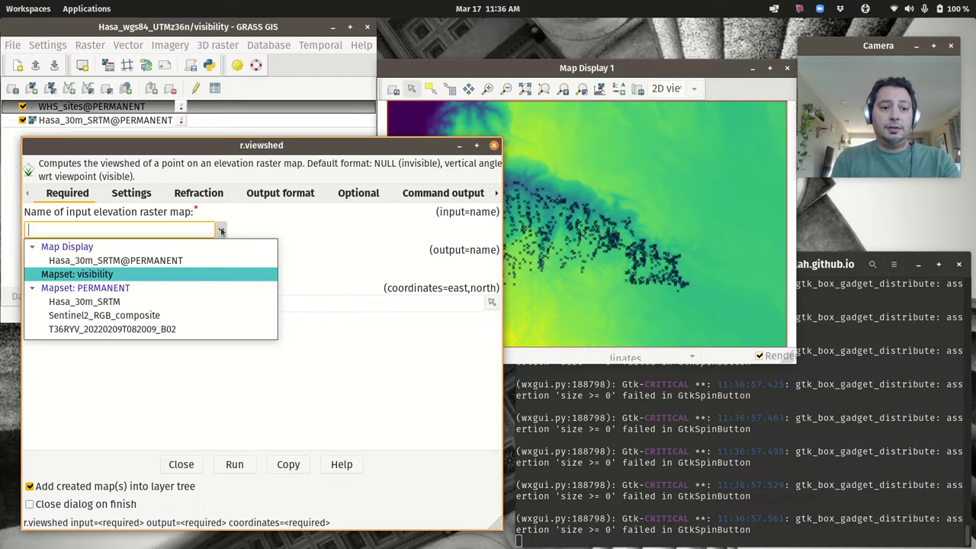
pyautogui.click(122, 260)
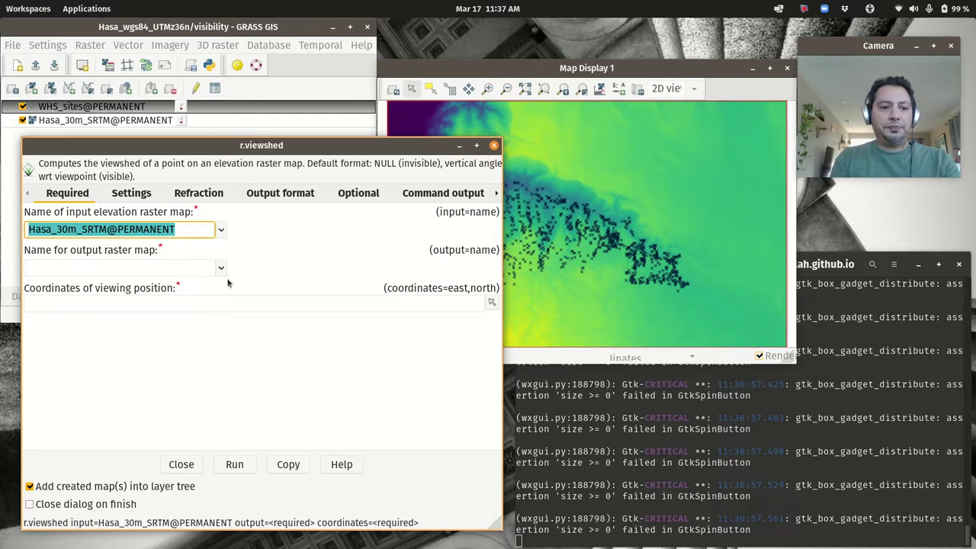
pyautogui.click(155, 270)
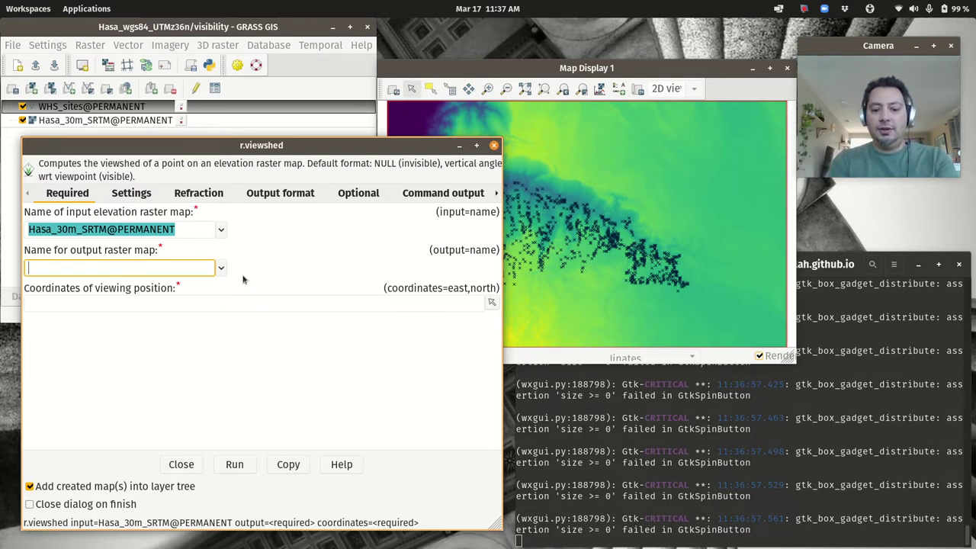
pyautogui.write('TEST_')
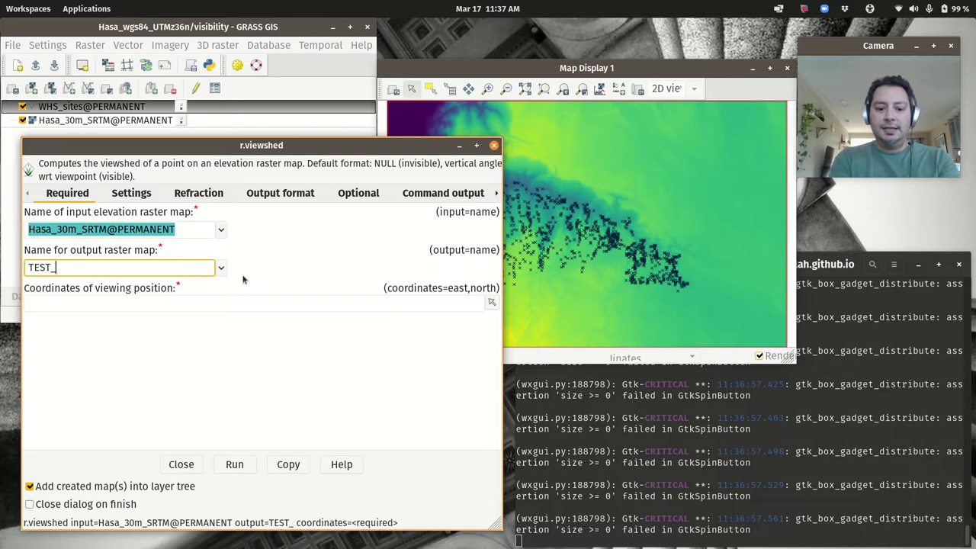
pyautogui.write('vshed')
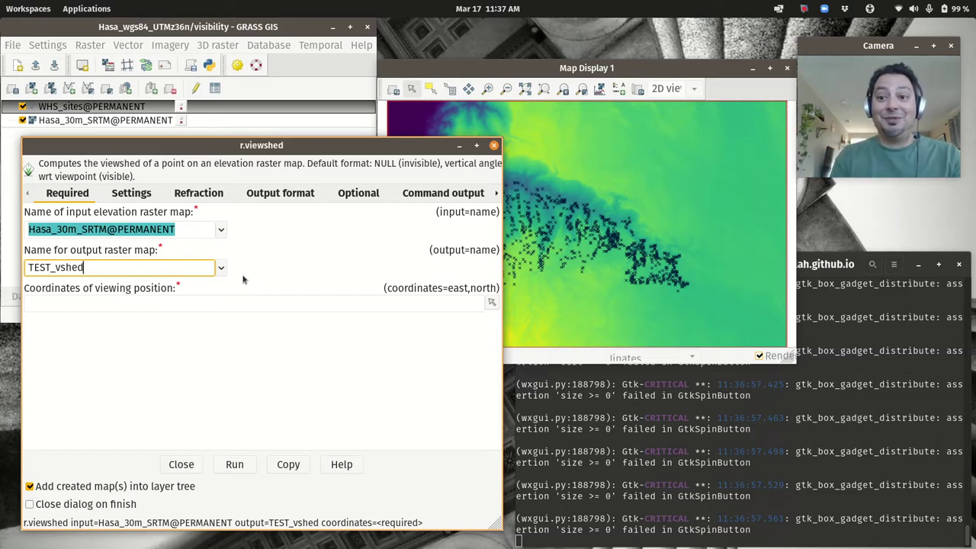
# - Enlarge the map display, zoom in on the central group of WHS_sites points, and reposition the display clear of the camera window
pyautogui.click(164, 302)
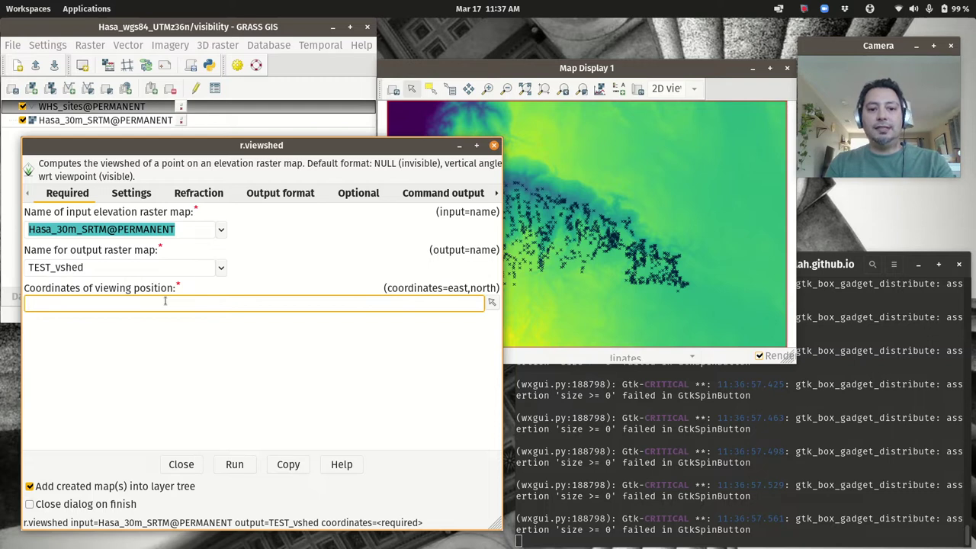
pyautogui.click(614, 77)
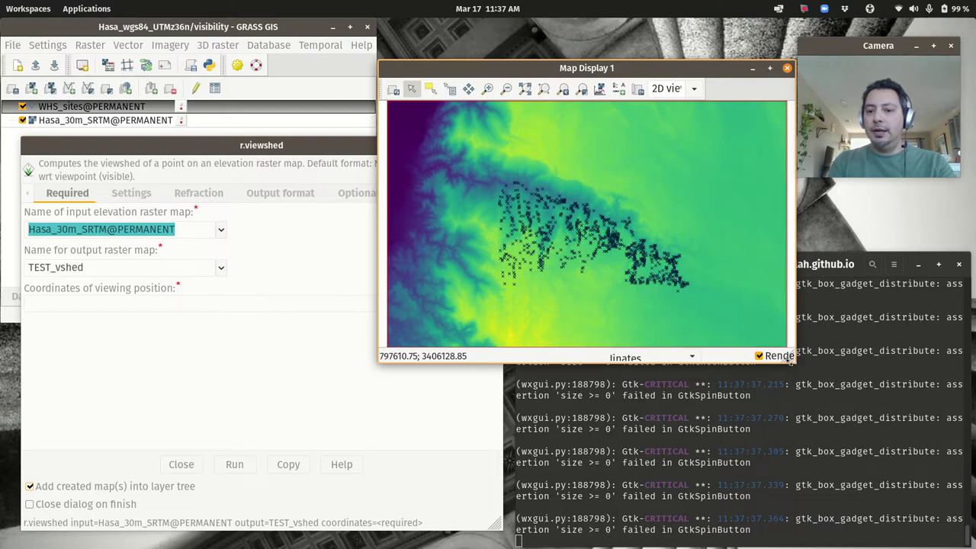
pyautogui.moveTo(791, 360); pyautogui.dragTo(969, 493)
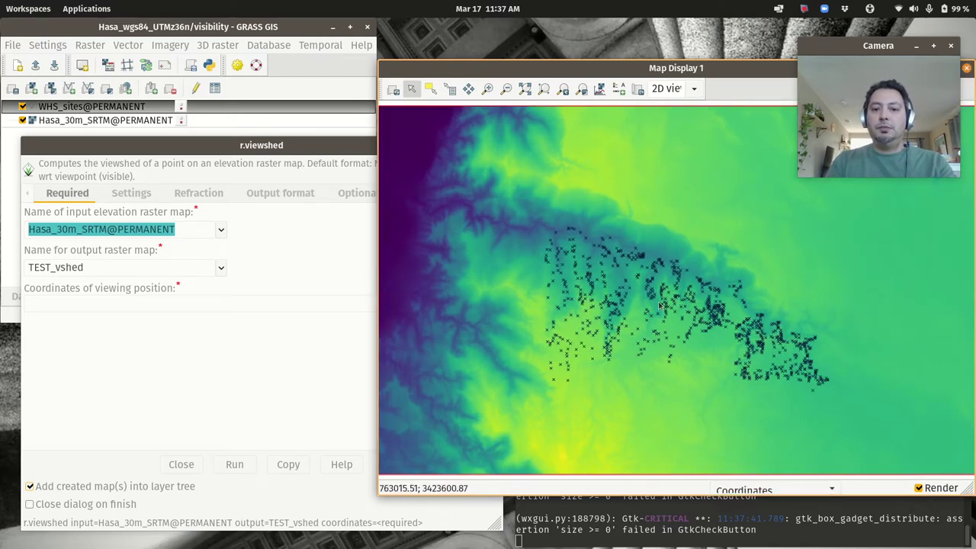
pyautogui.click(486, 90)
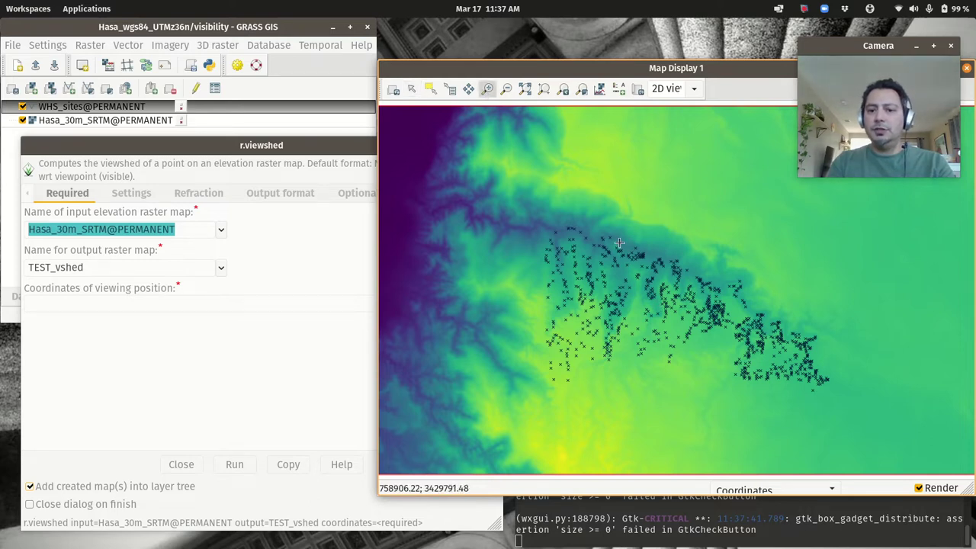
pyautogui.moveTo(618, 242); pyautogui.dragTo(663, 304)
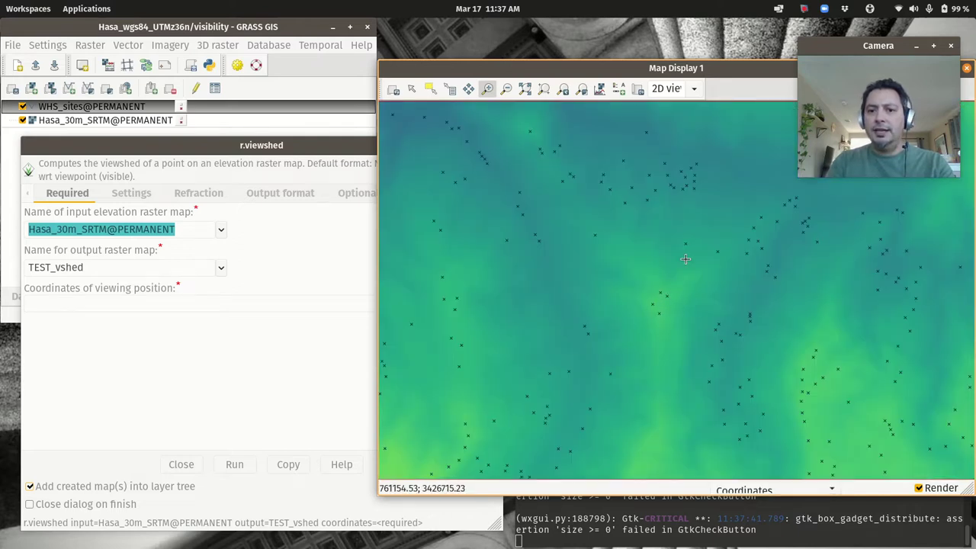
pyautogui.moveTo(736, 76); pyautogui.dragTo(634, 65)
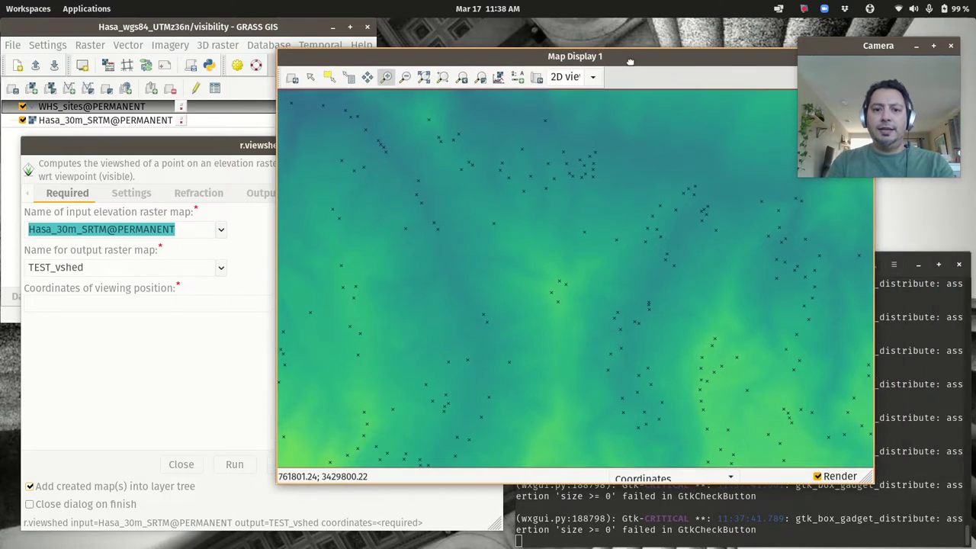
# - Add a raster legend for Hasa_30m_SRTM@PERMANENT to the map display
pyautogui.click(516, 79)
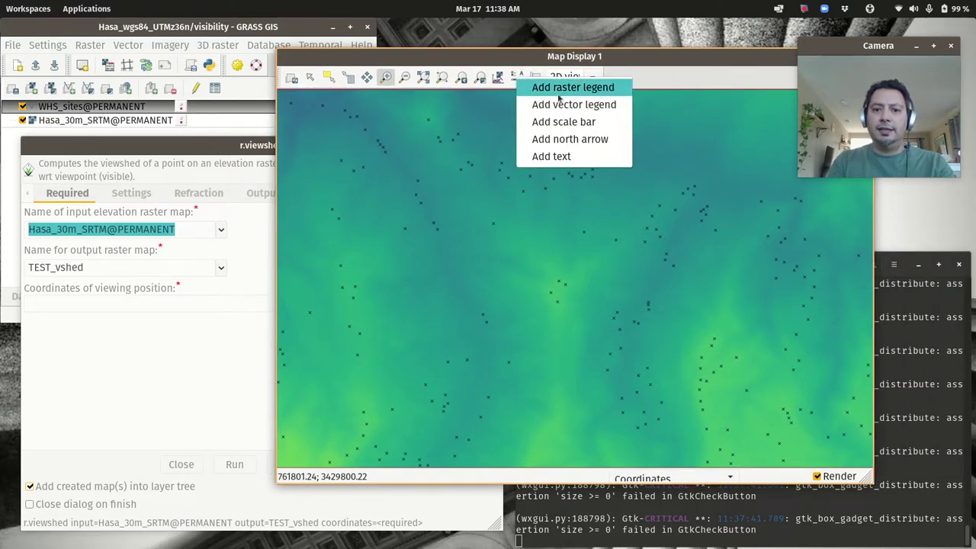
pyautogui.click(559, 95)
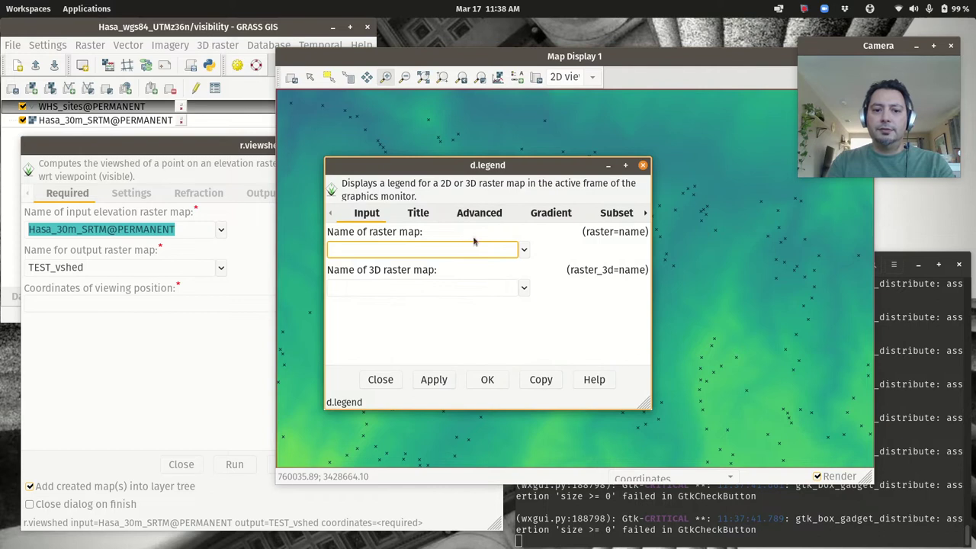
pyautogui.click(522, 250)
pyautogui.click(422, 280)
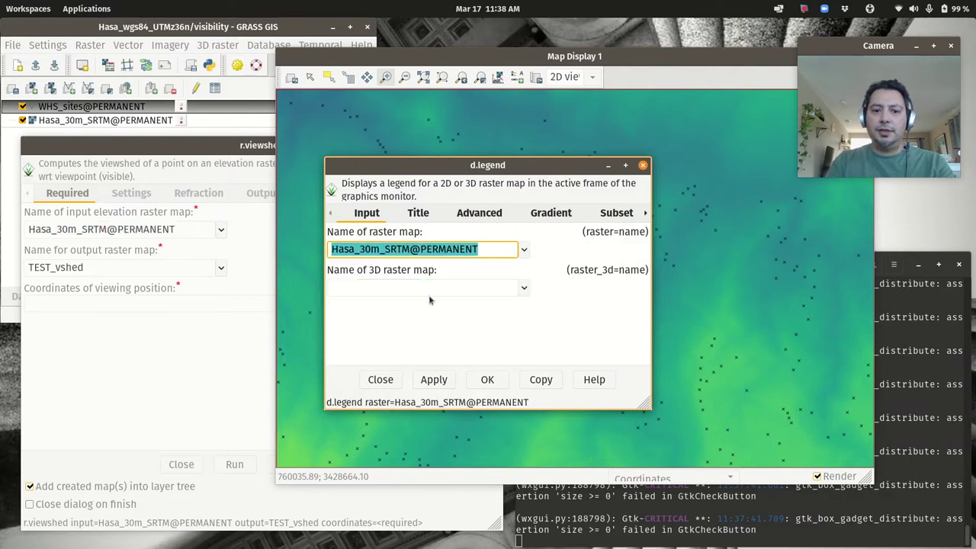
pyautogui.click(488, 379)
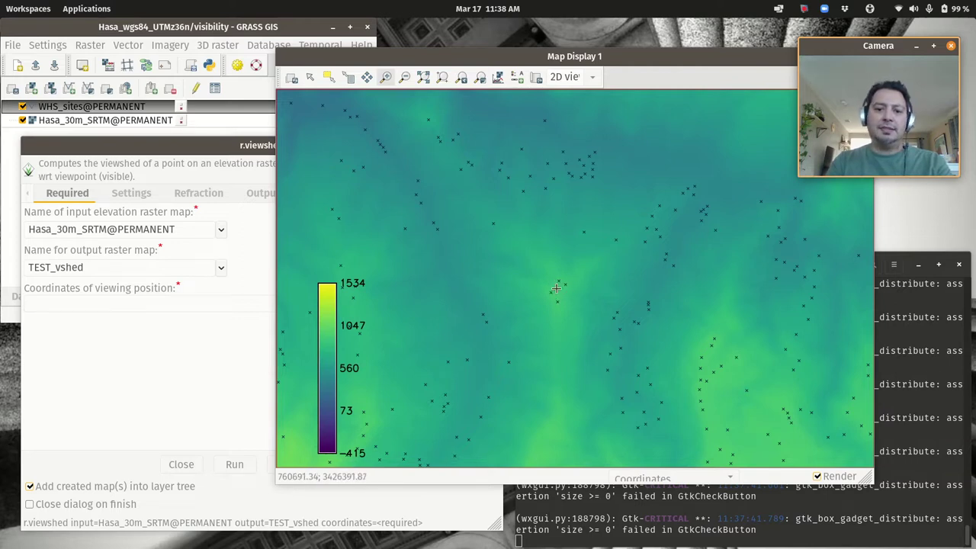
# - Query the map at the small site cluster on the central high ground and copy its east, north coordinates
pyautogui.click(347, 78)
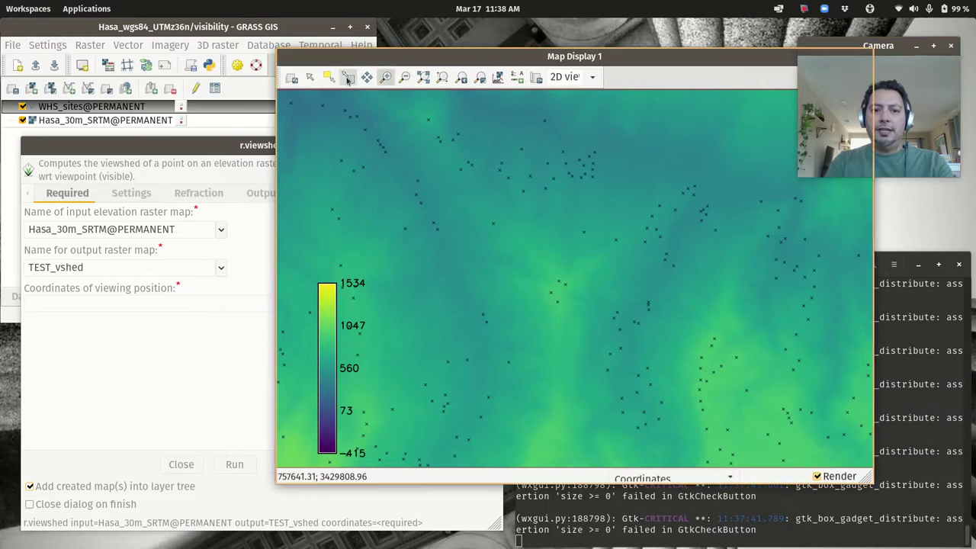
pyautogui.click(560, 295)
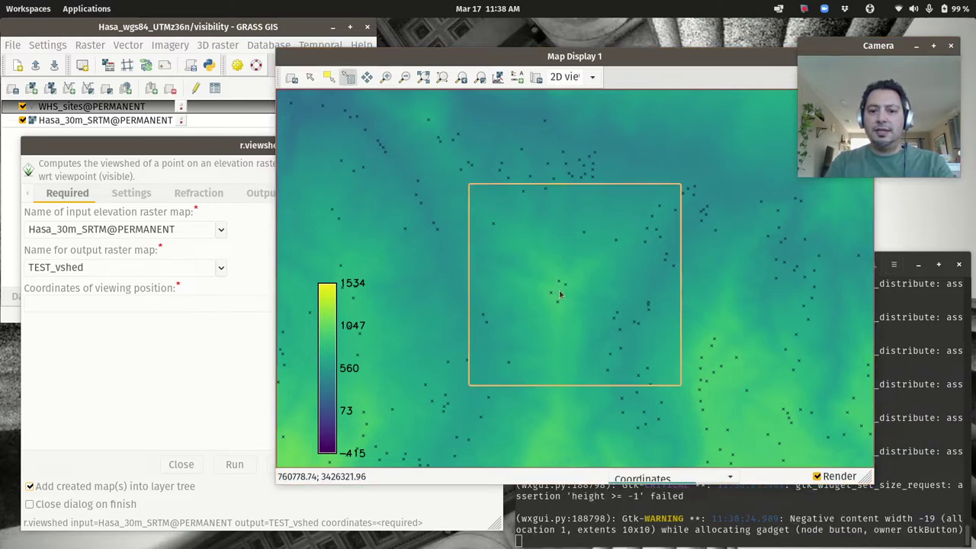
pyautogui.click(604, 250)
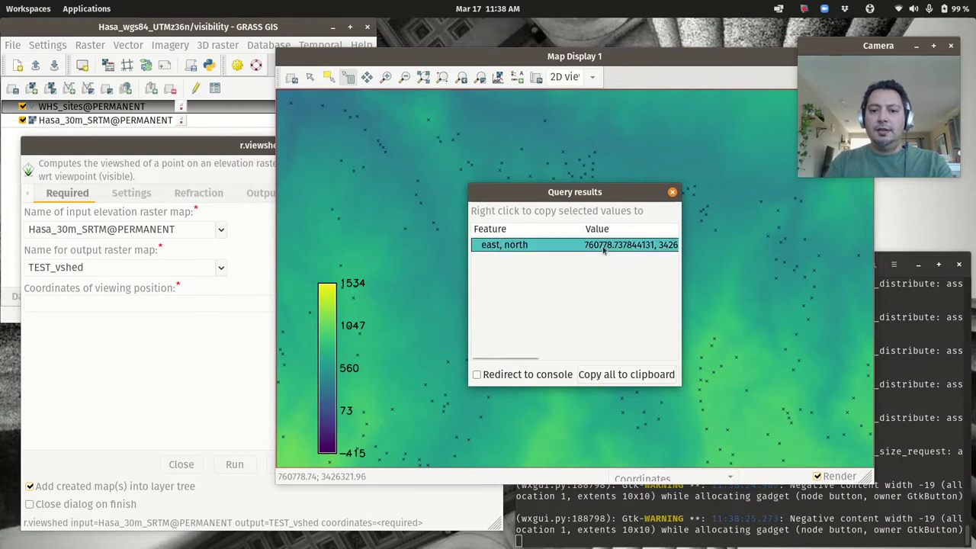
pyautogui.rightClick(604, 251)
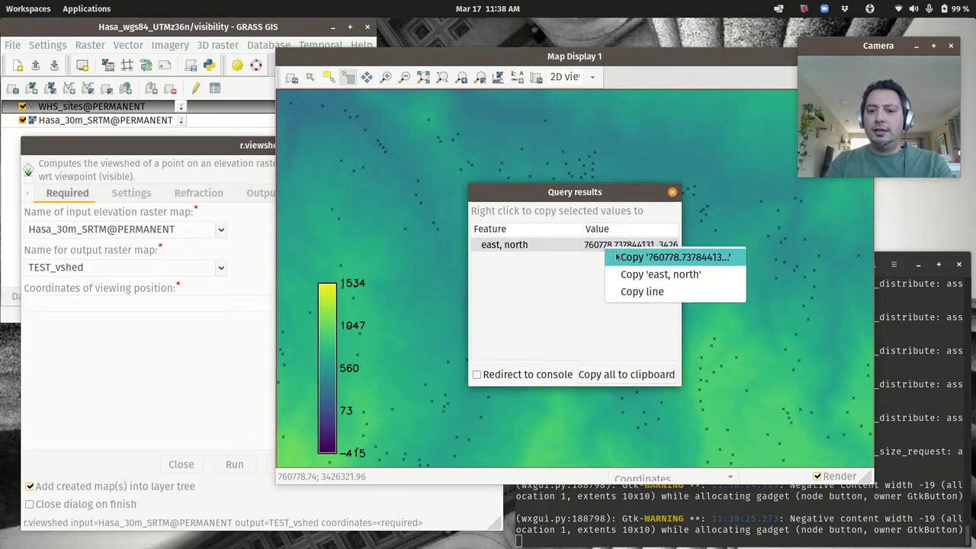
pyautogui.click(617, 257)
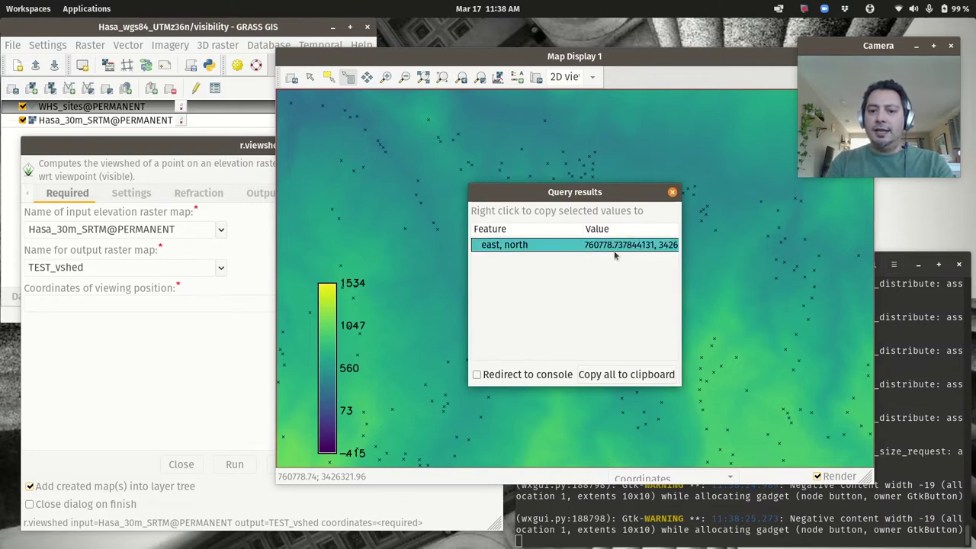
pyautogui.click(672, 192)
# - Paste the copied coordinates 760778.737844131, 3426321.9573346116 as the viewshed's viewing position
pyautogui.click(152, 333)
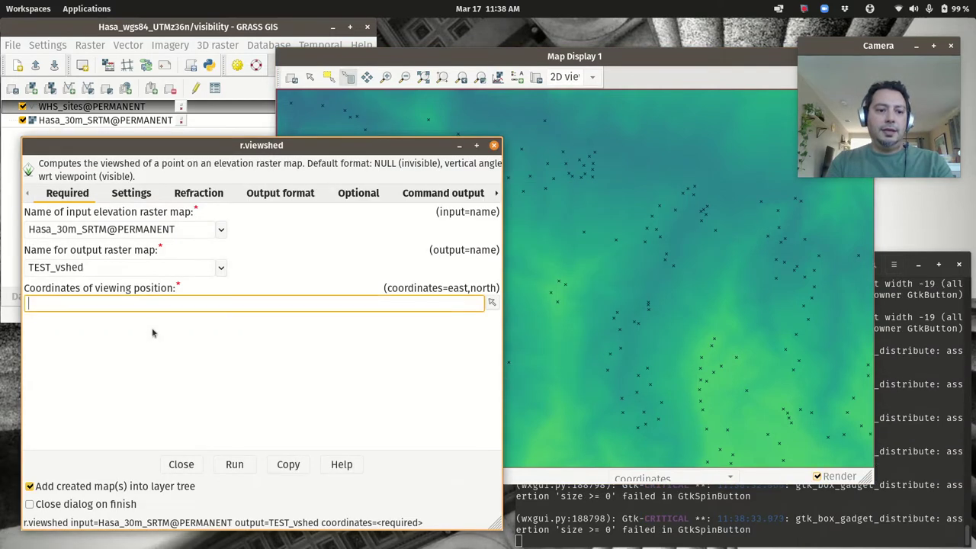
pyautogui.rightClick(152, 305)
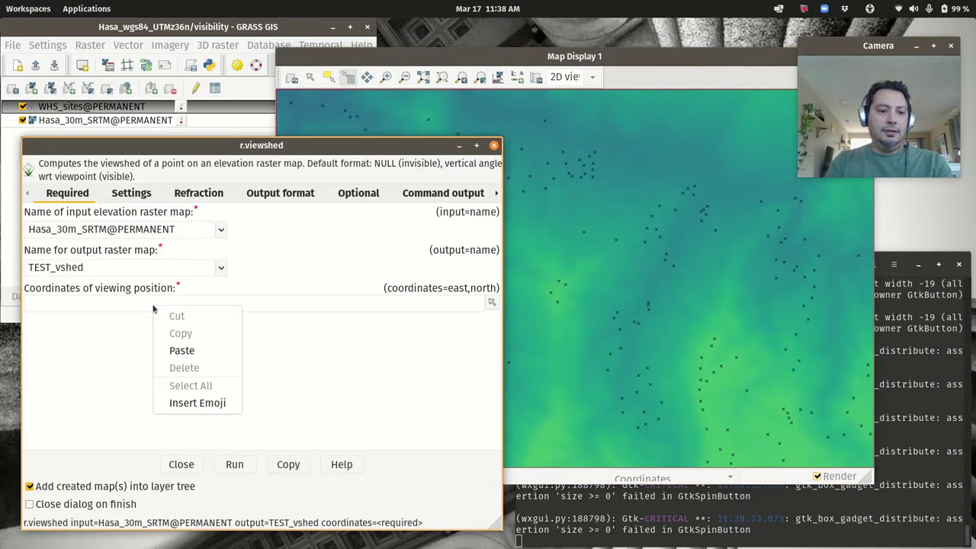
pyautogui.click(182, 350)
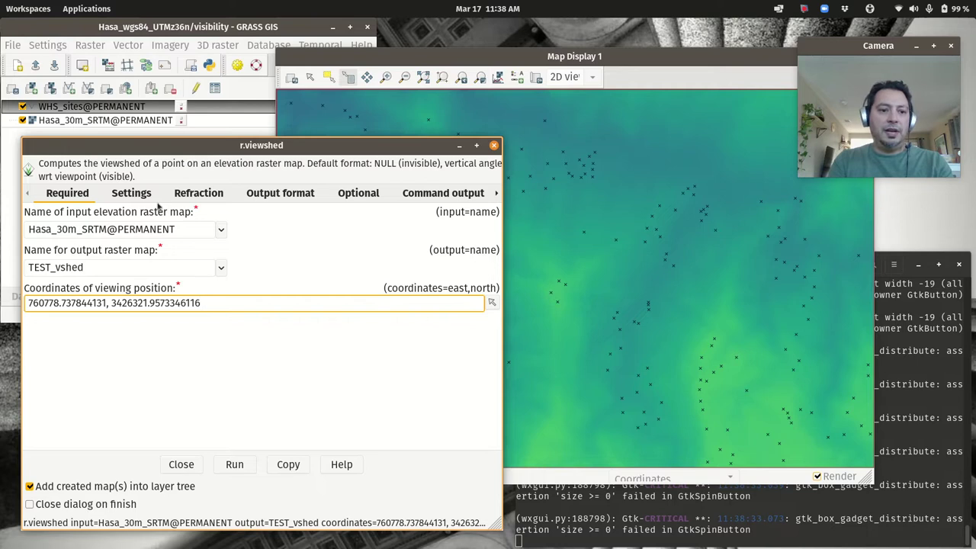
# - Review the viewshed's viewing elevation, target elevation offset, maximum visibility radius and horizontal angle limits
pyautogui.click(132, 193)
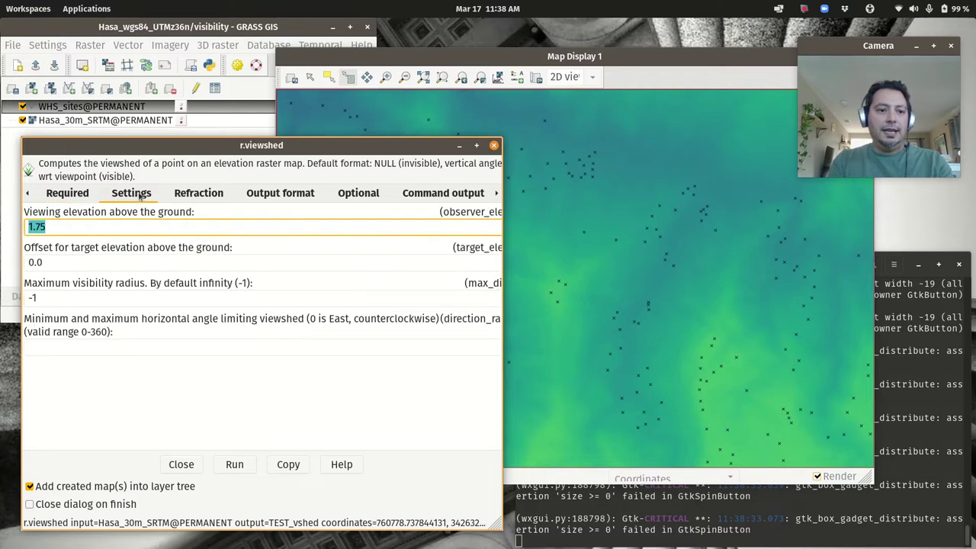
pyautogui.click(131, 227)
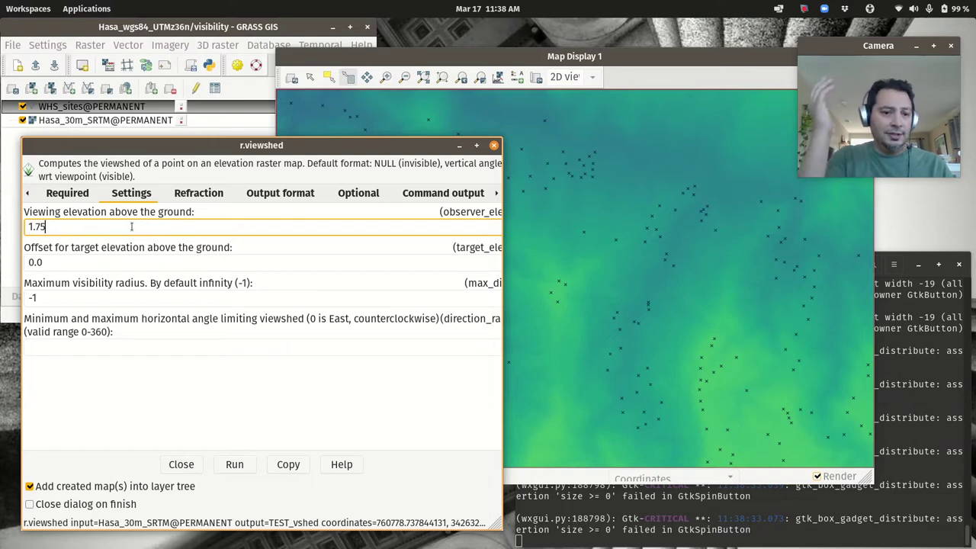
pyautogui.click(118, 263)
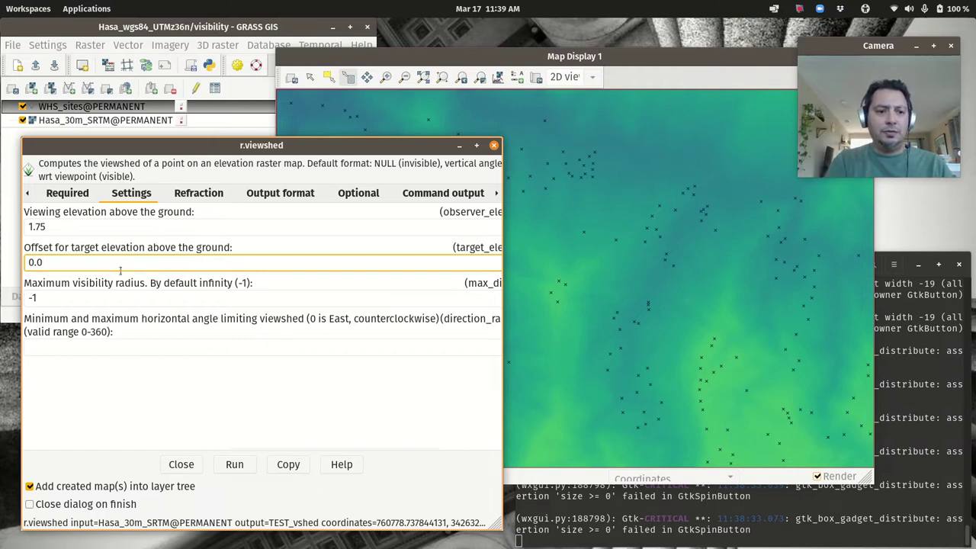
pyautogui.click(172, 300)
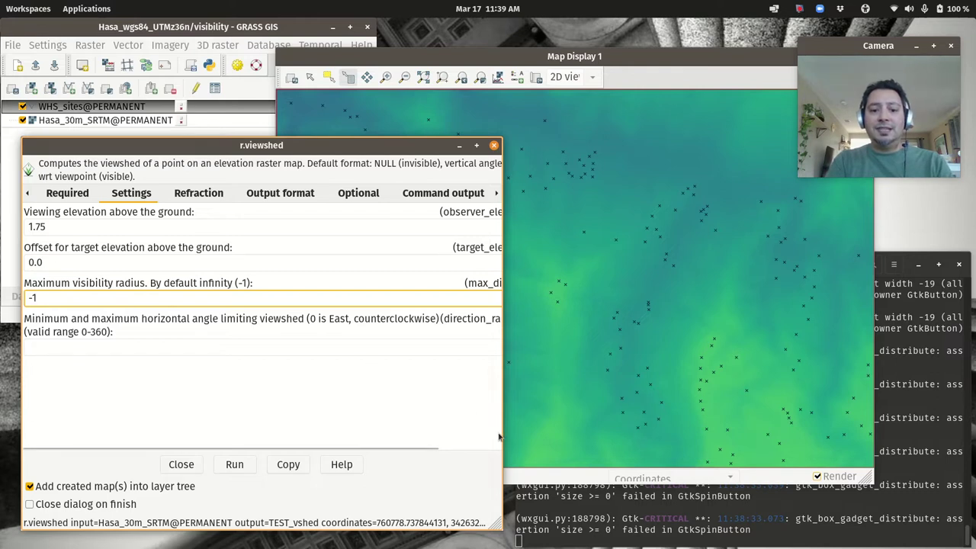
pyautogui.rightClick(503, 527)
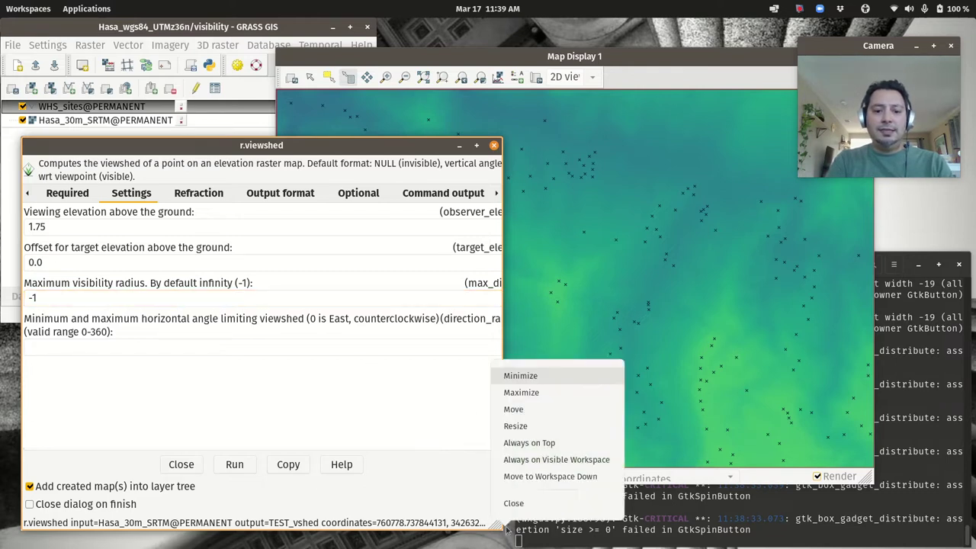
pyautogui.click(473, 523)
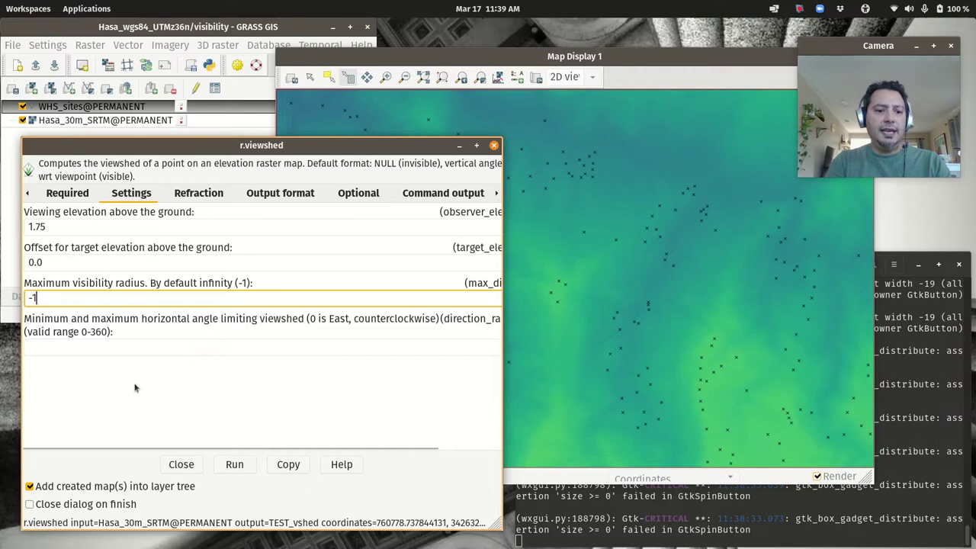
pyautogui.click(140, 347)
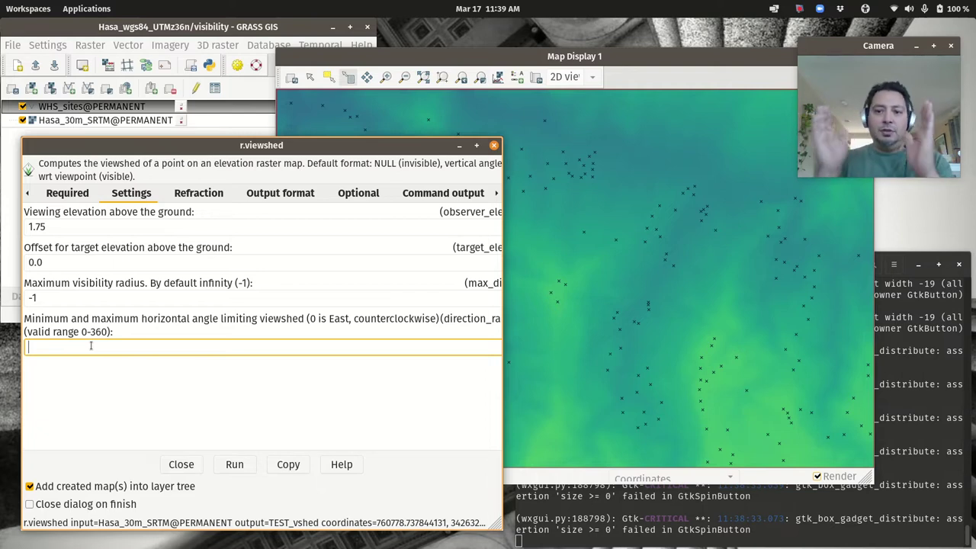
# - Enable the viewshed's atmospheric refraction, the invisible = 0, visible = 1 output format, and the earth curvature option
pyautogui.click(201, 197)
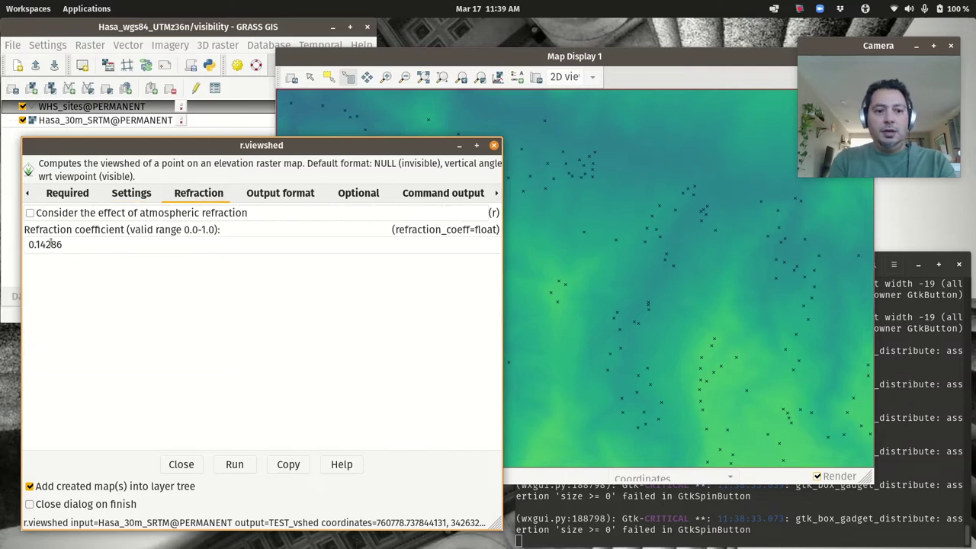
pyautogui.click(29, 213)
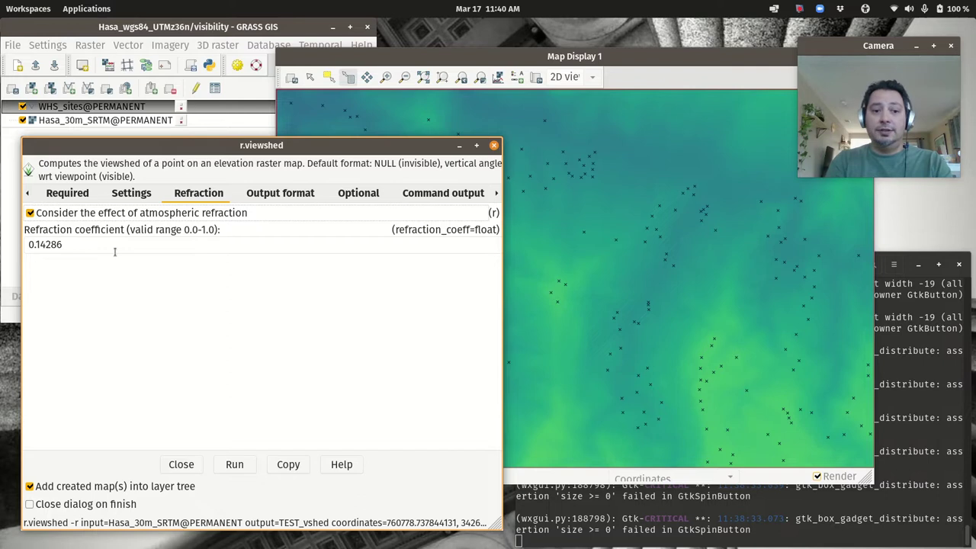
pyautogui.click(259, 198)
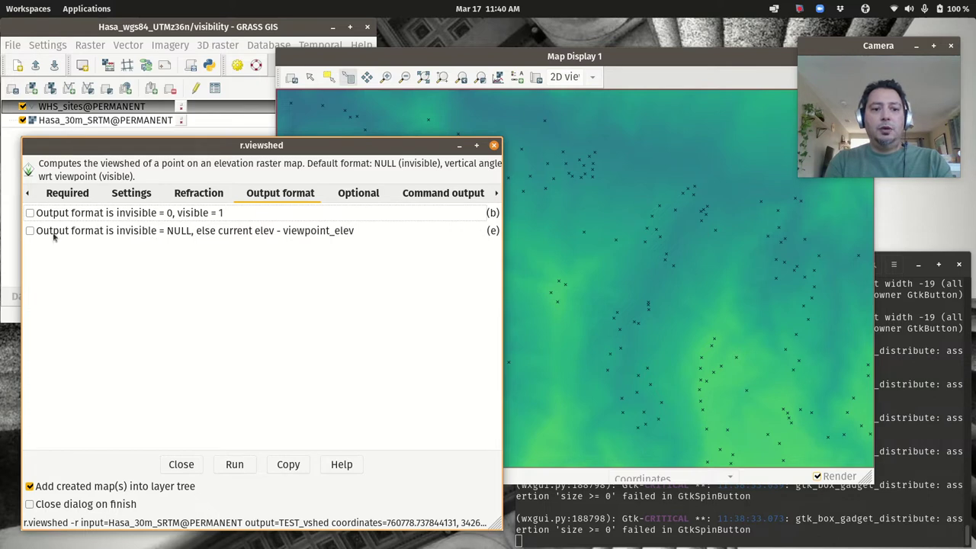
pyautogui.click(31, 213)
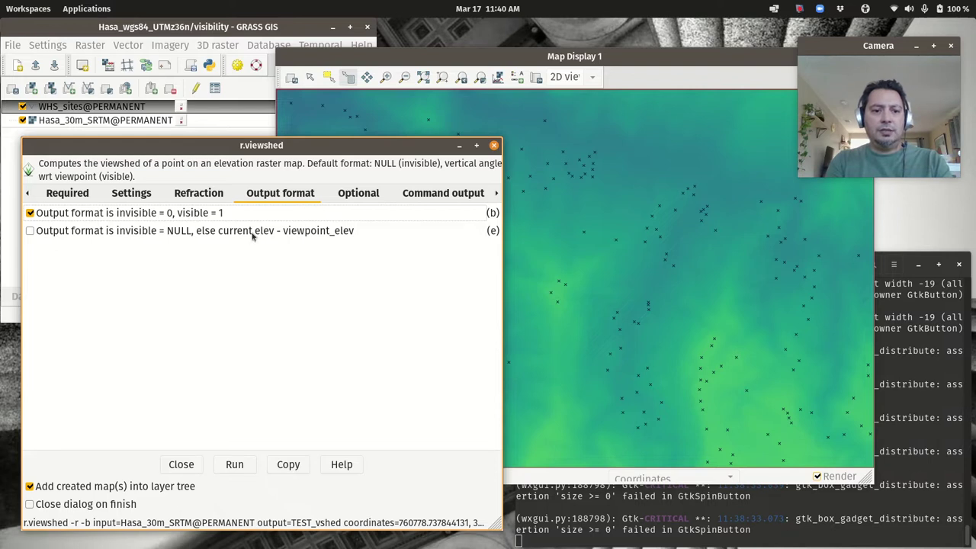
pyautogui.click(365, 195)
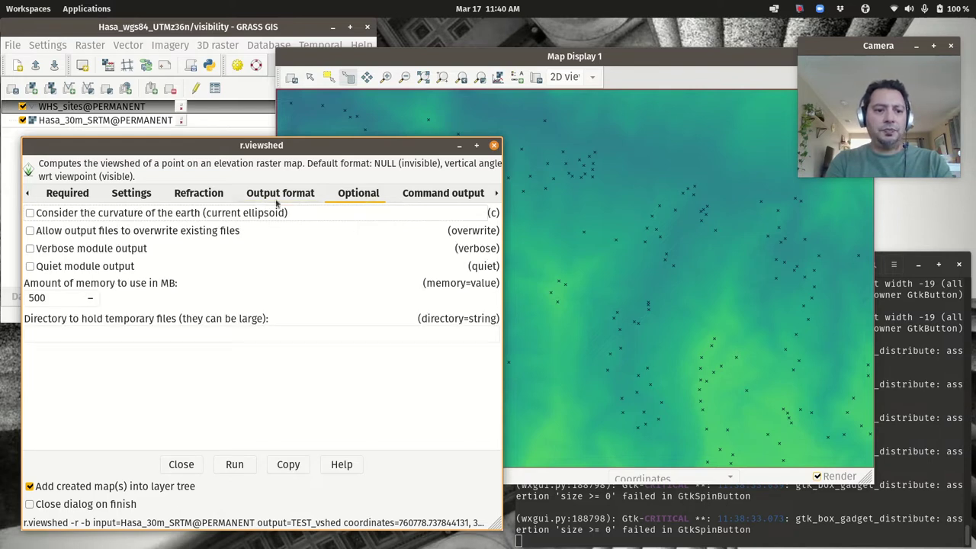
pyautogui.click(32, 213)
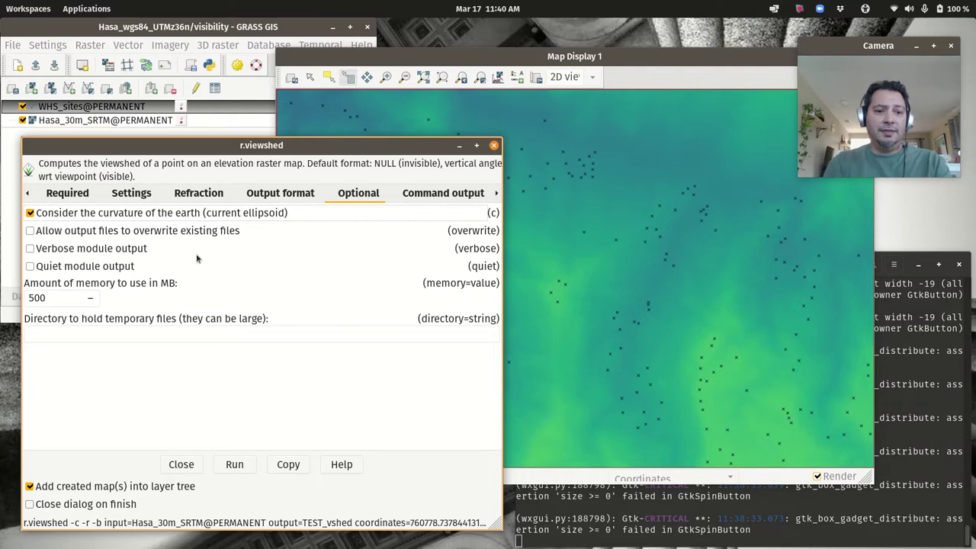
# - Set the viewshed's memory allowance to 2000 MB and run the computation
pyautogui.click(63, 302)
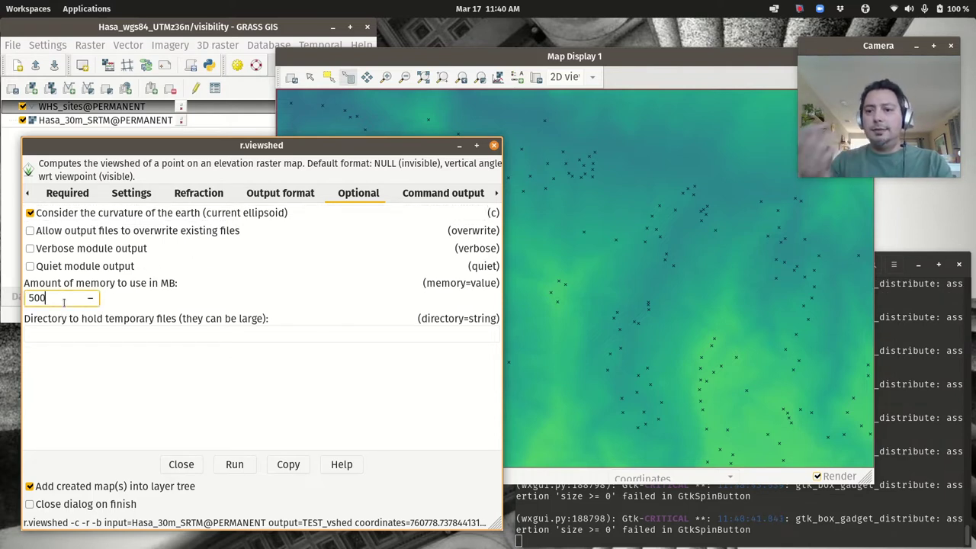
pyautogui.press('BackSpace')
pyautogui.press('BackSpace')
pyautogui.press('BackSpace')
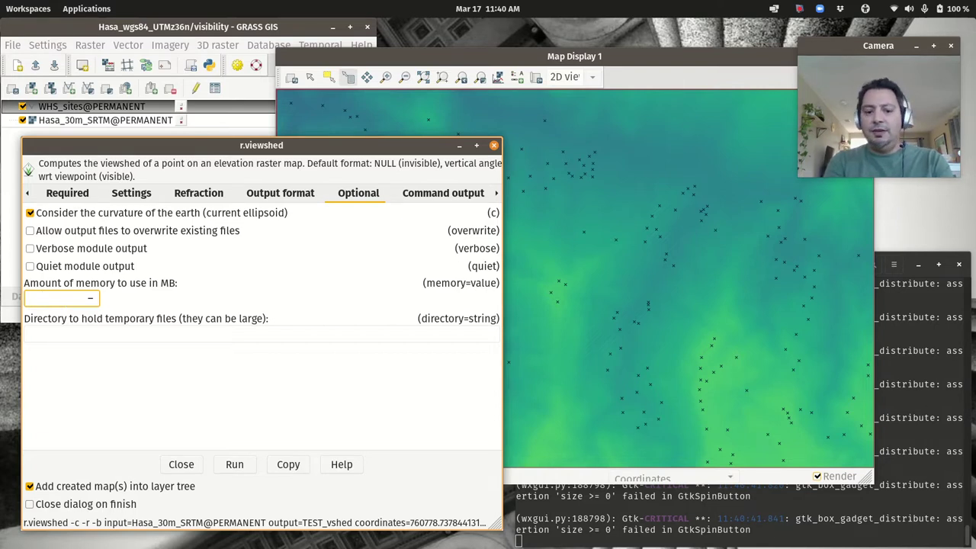
pyautogui.write('2000')
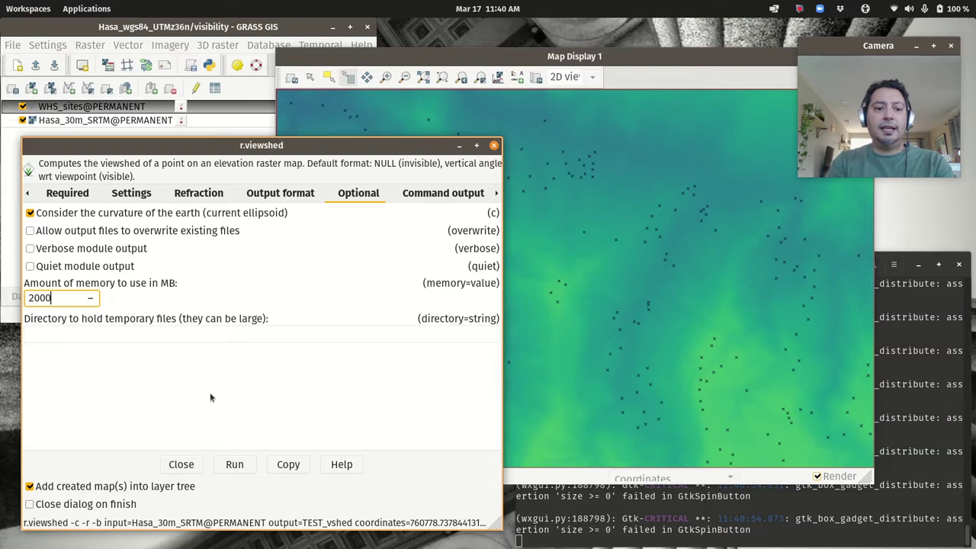
pyautogui.click(236, 467)
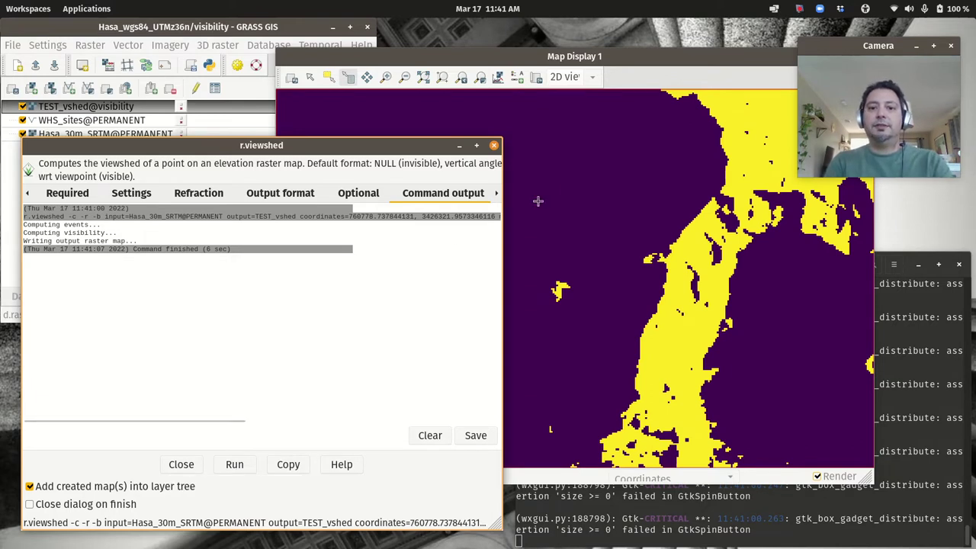
# - Query TEST_vshed's cell values in a purple area and in the yellow area of the map, then close the results
pyautogui.click(673, 69)
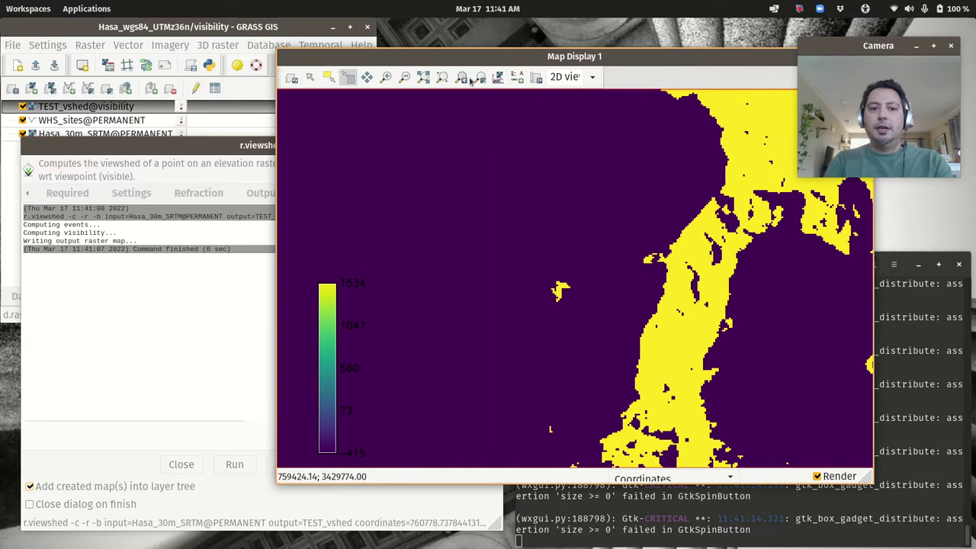
pyautogui.click(542, 164)
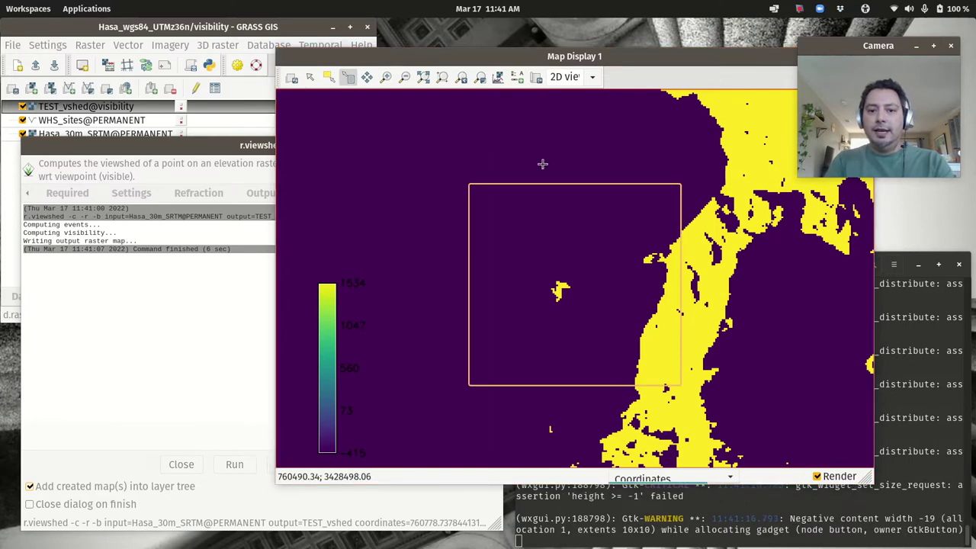
pyautogui.click(701, 234)
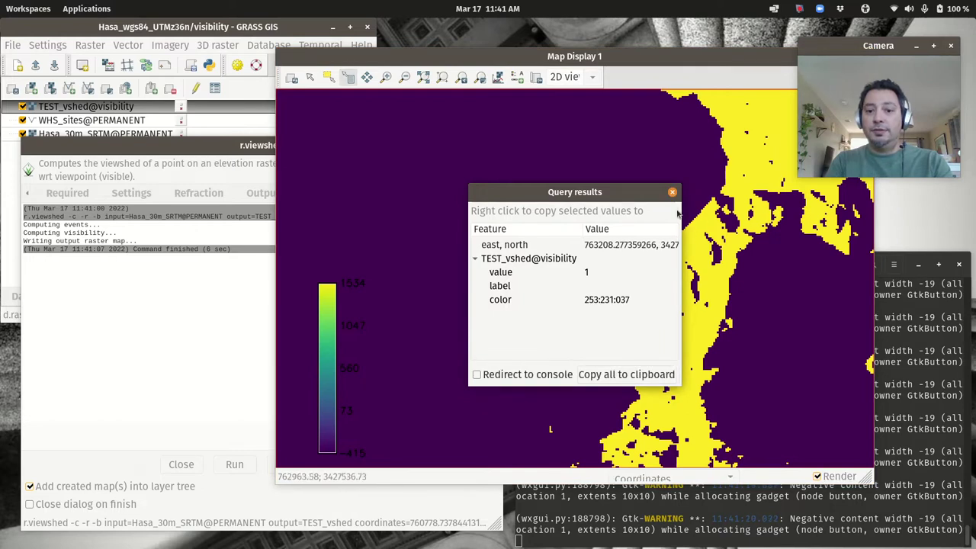
pyautogui.click(673, 193)
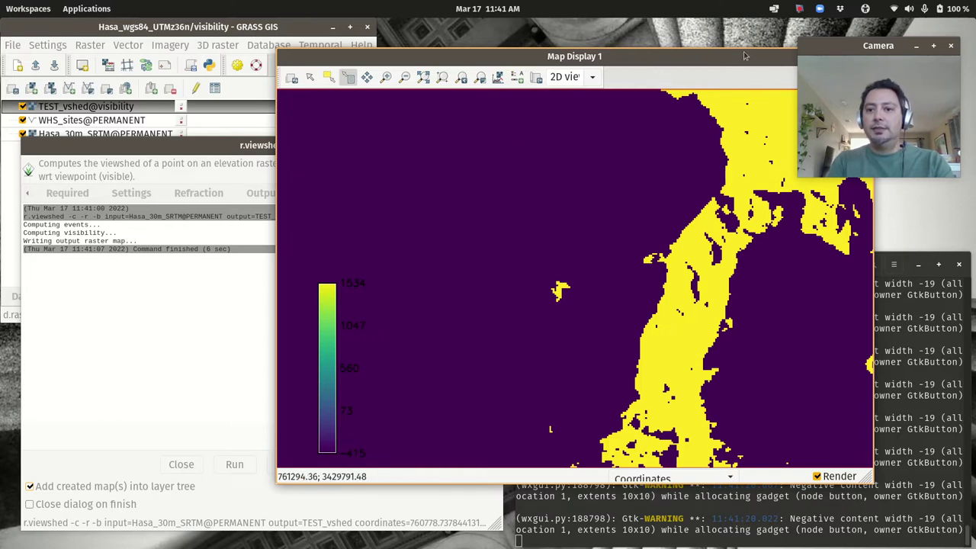
pyautogui.moveTo(721, 53); pyautogui.dragTo(657, 53)
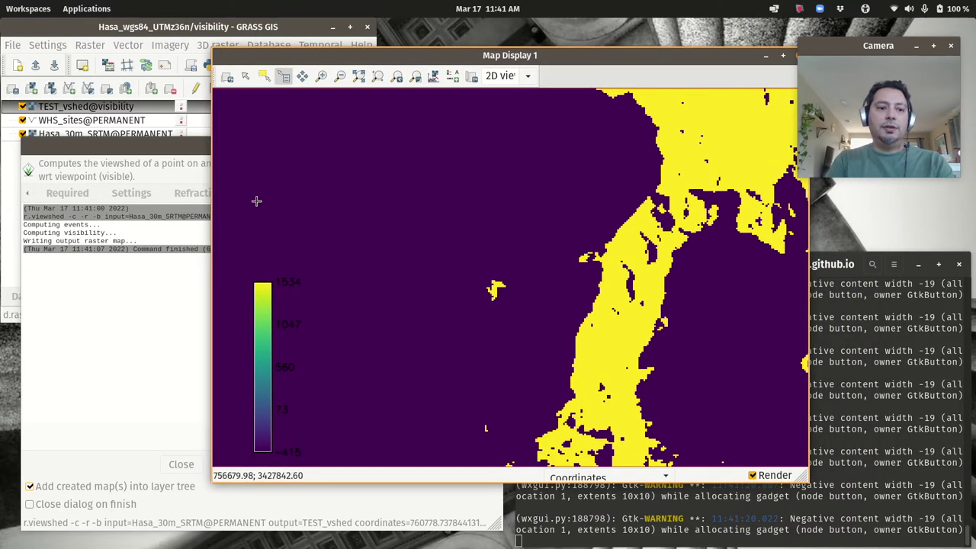
# - Remove the TEST_vshed layer from the layer tree
pyautogui.click(105, 113)
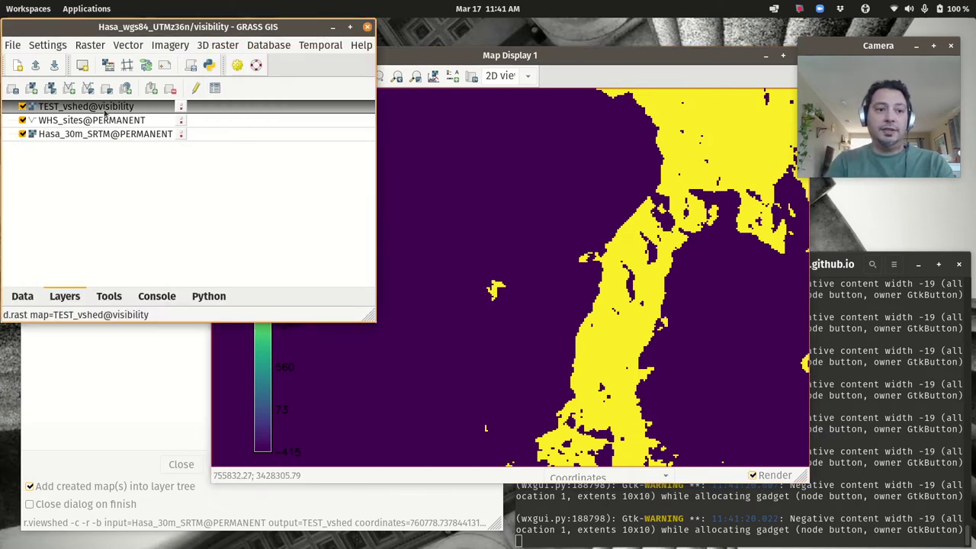
pyautogui.rightClick(47, 110)
pyautogui.click(75, 119)
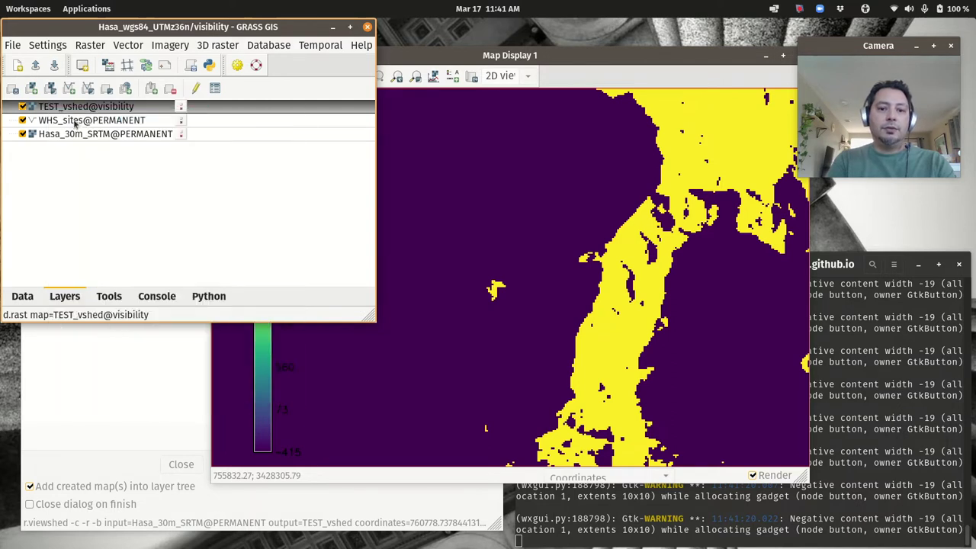
pyautogui.click(243, 216)
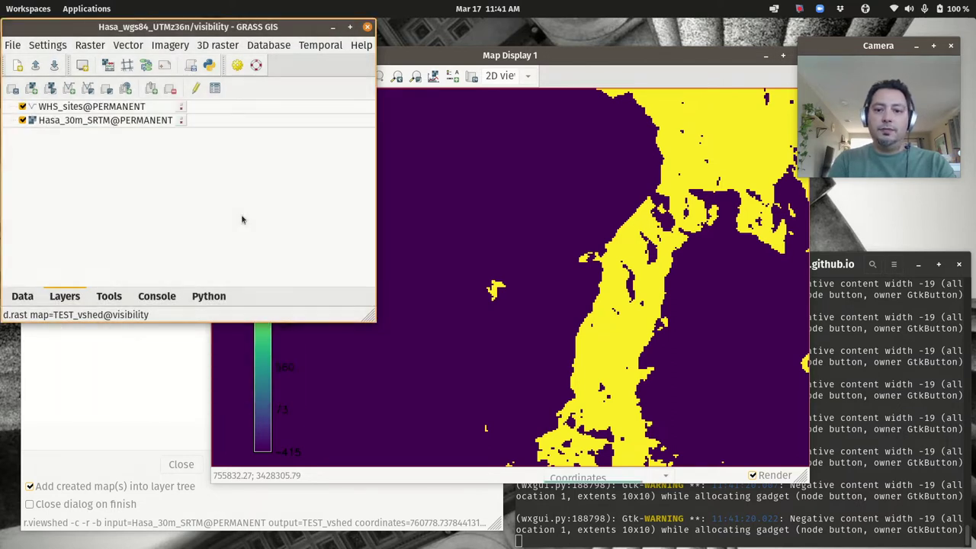
# - Add a shaded relief map layer above Hasa_30m_SRTM and check which rasters are available as its relief map
pyautogui.click(64, 113)
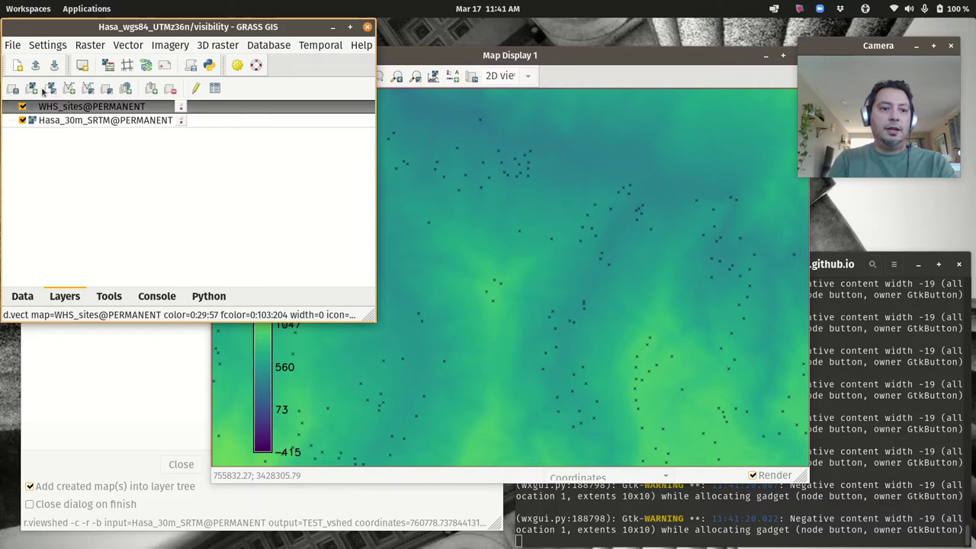
pyautogui.click(51, 120)
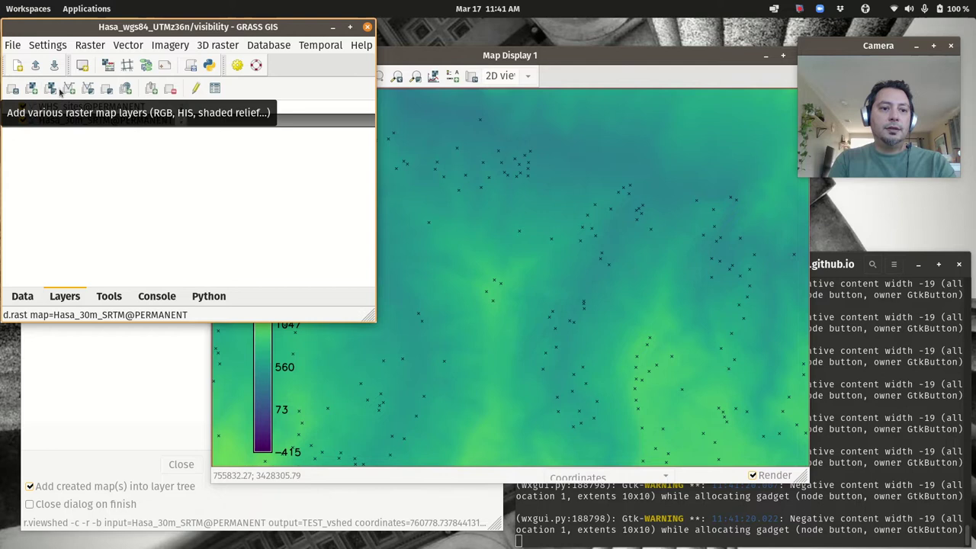
pyautogui.click(51, 89)
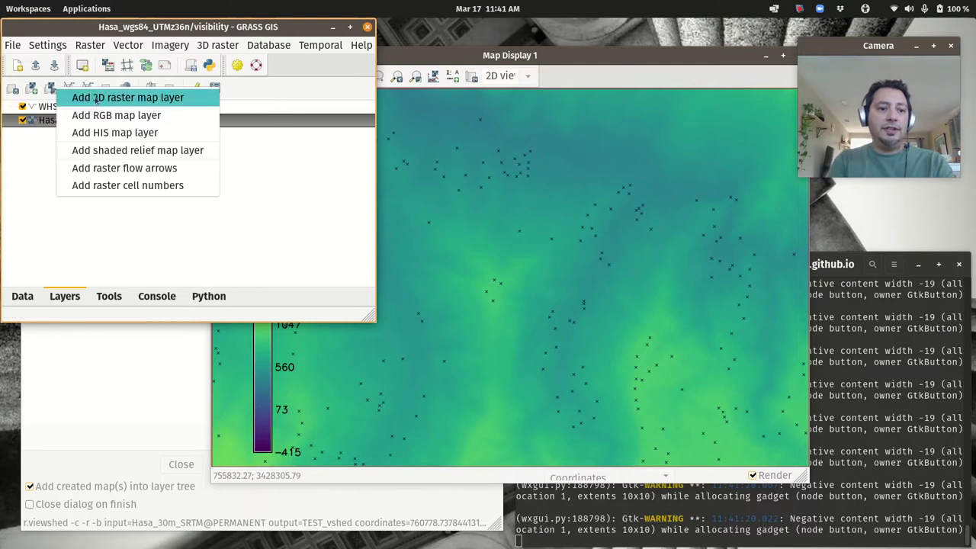
pyautogui.click(122, 157)
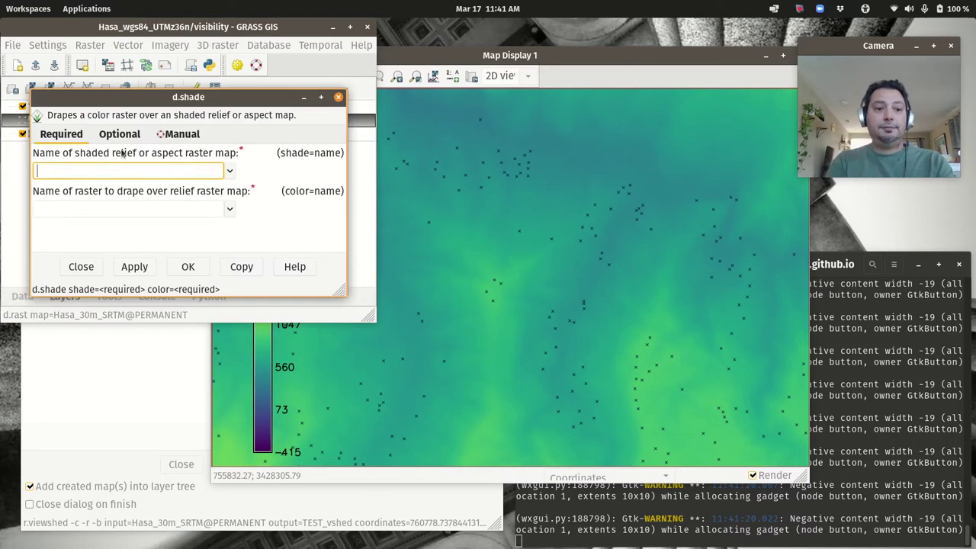
pyautogui.click(229, 170)
pyautogui.scroll(-2, 84, 229)
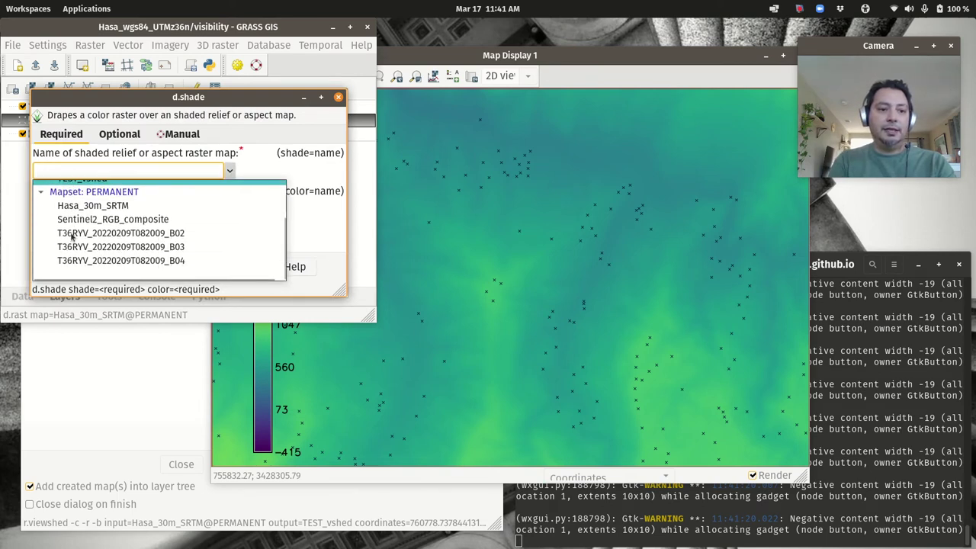
pyautogui.click(199, 150)
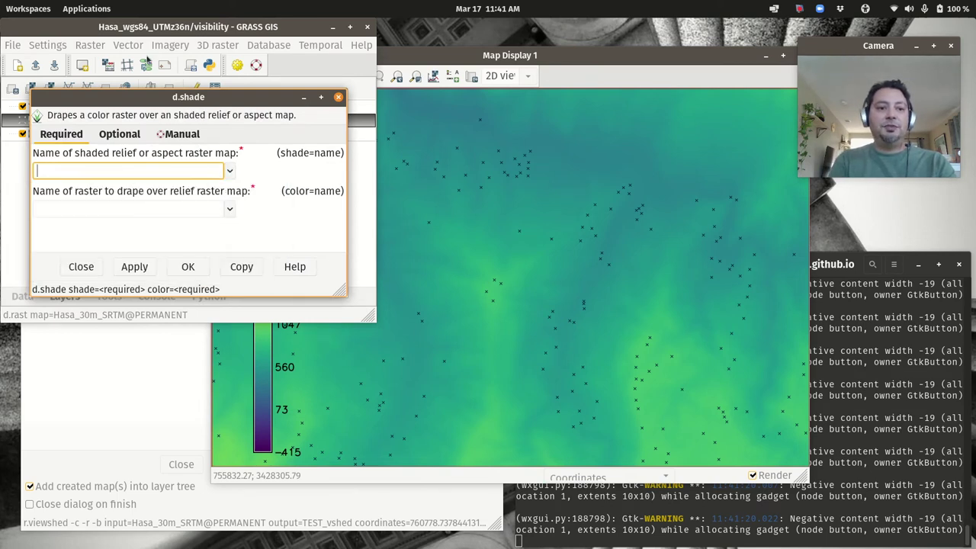
# - Make the terrain_analysis mapset accessible from the current working environment
pyautogui.click(61, 48)
pyautogui.moveTo(75, 65)
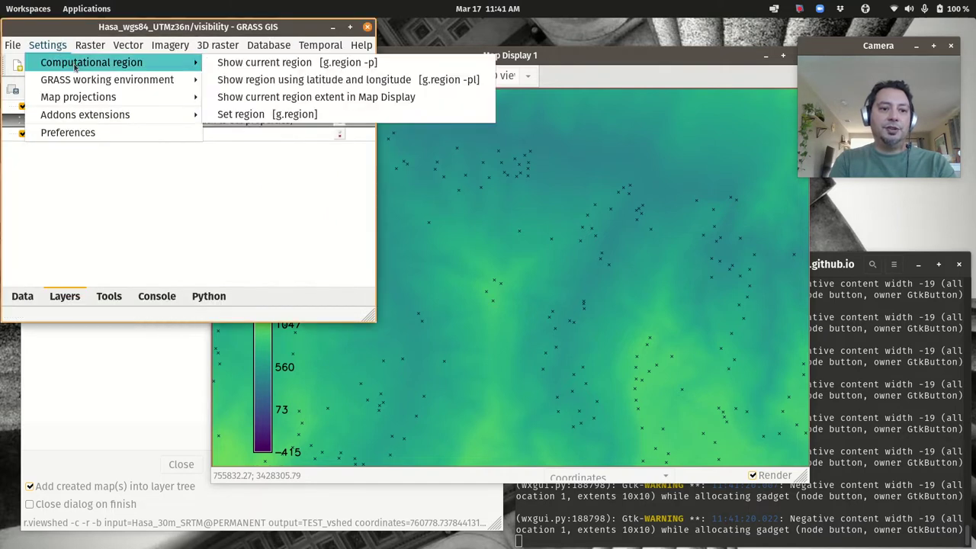
pyautogui.moveTo(76, 83)
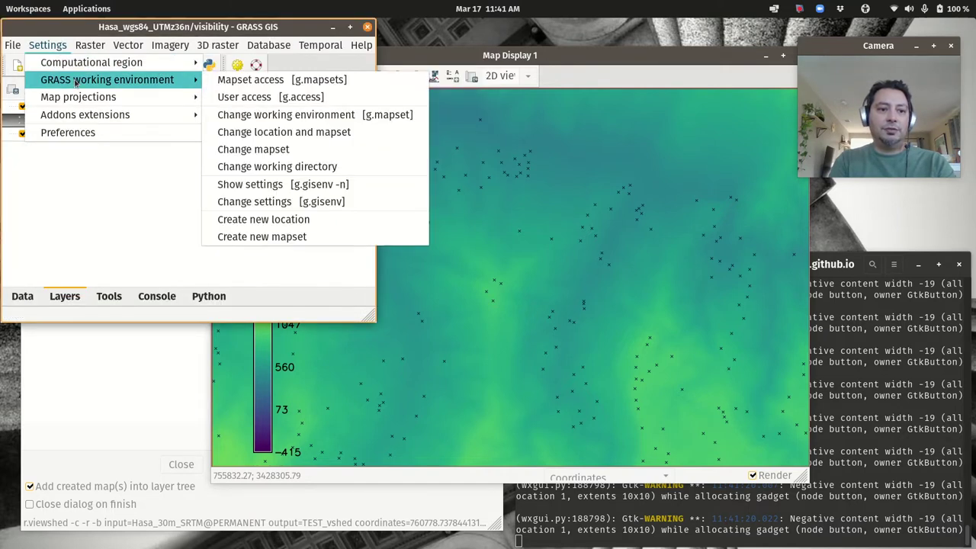
pyautogui.click(275, 82)
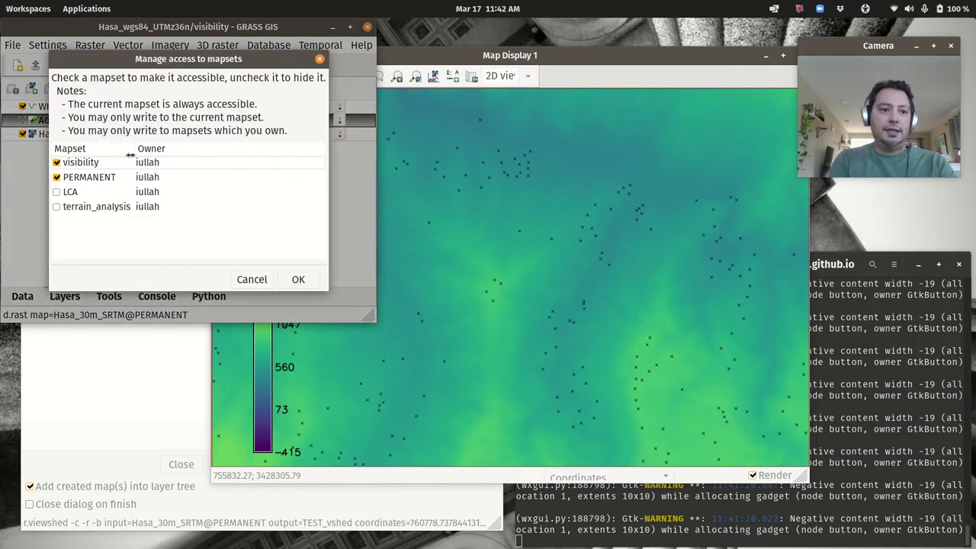
pyautogui.click(57, 208)
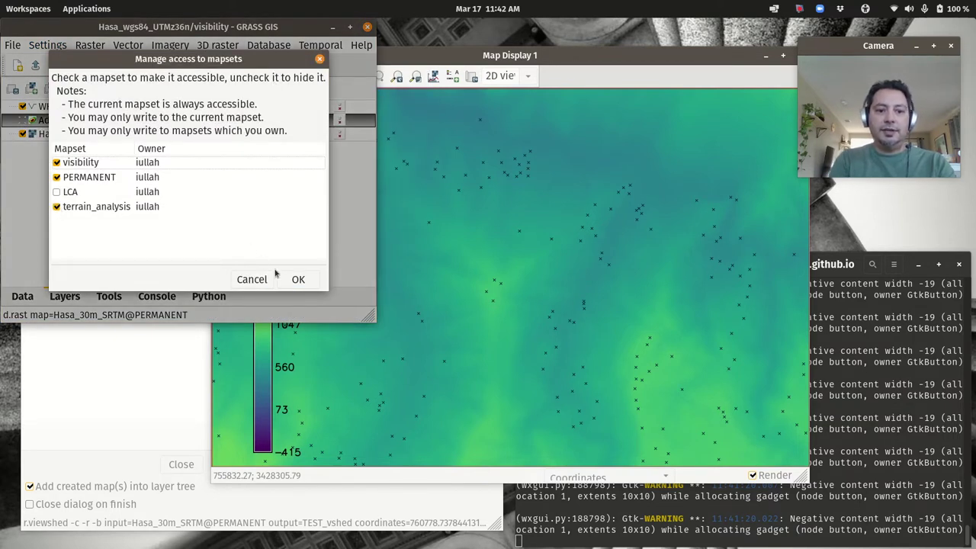
pyautogui.click(297, 280)
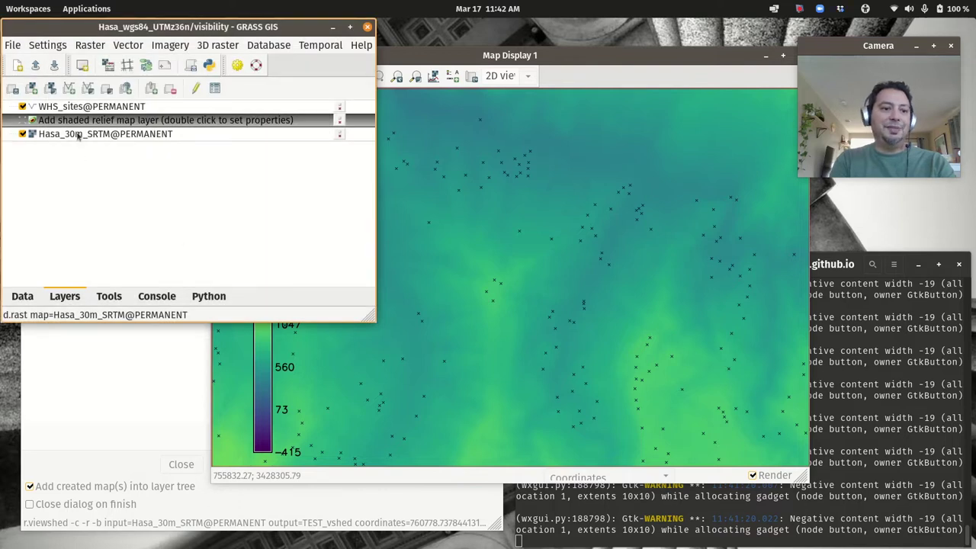
# - Return to the d.shade dialog and choose shadedrelief_x3 from the terrain_analysis mapset as the shaded relief map
pyautogui.press('super')
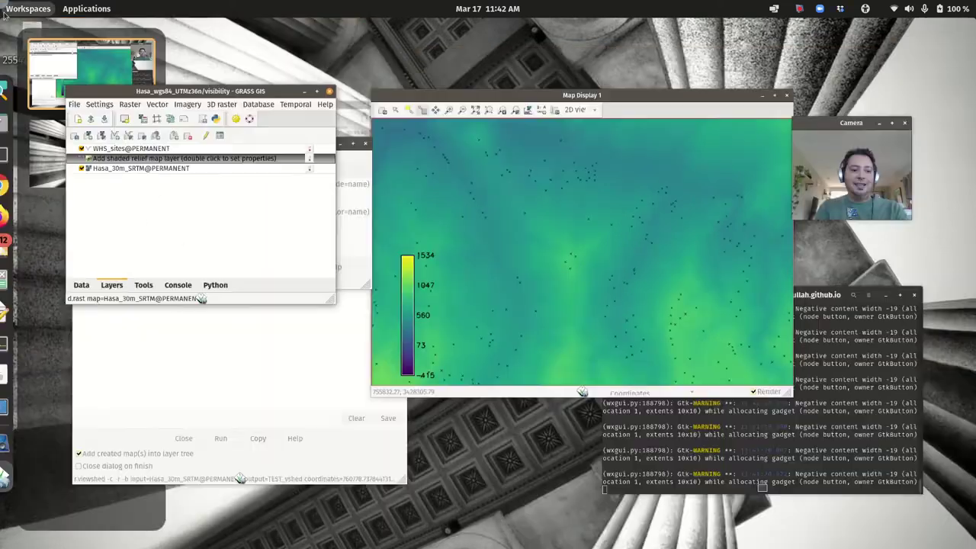
pyautogui.click(267, 348)
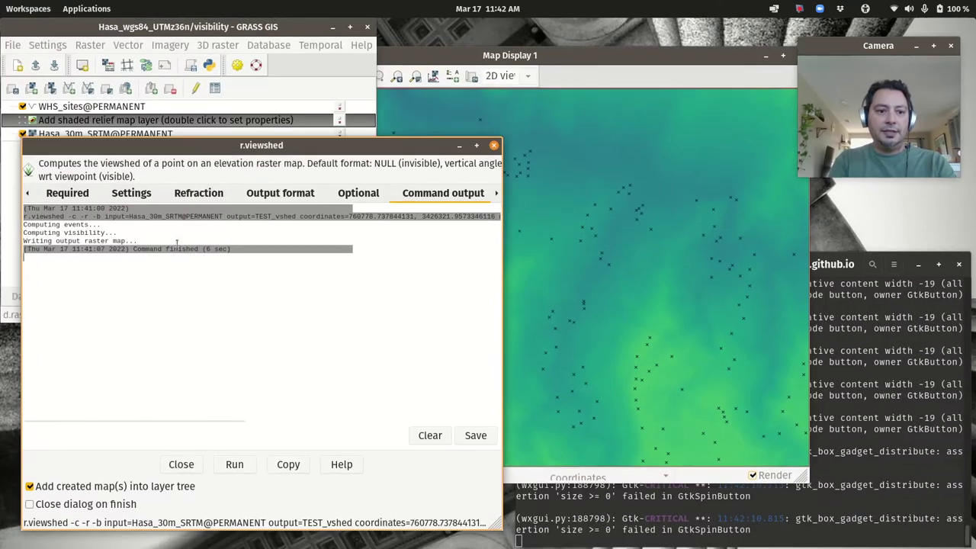
pyautogui.click(23, 9)
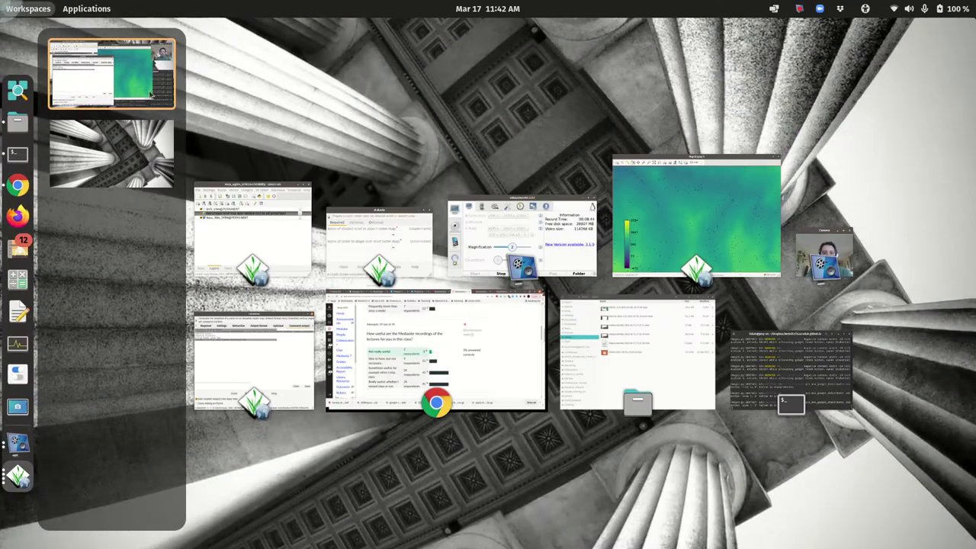
pyautogui.click(373, 241)
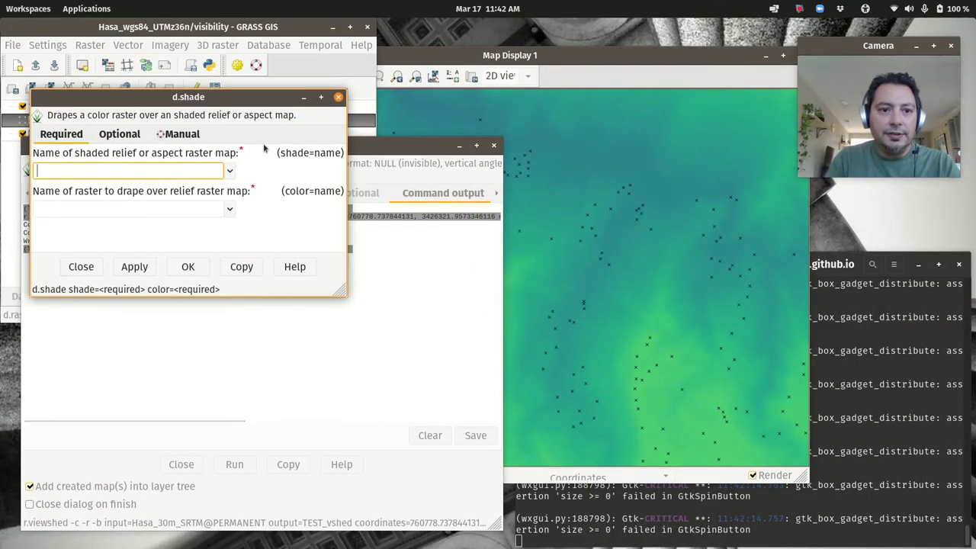
pyautogui.click(227, 172)
pyautogui.scroll(-3, 55, 258)
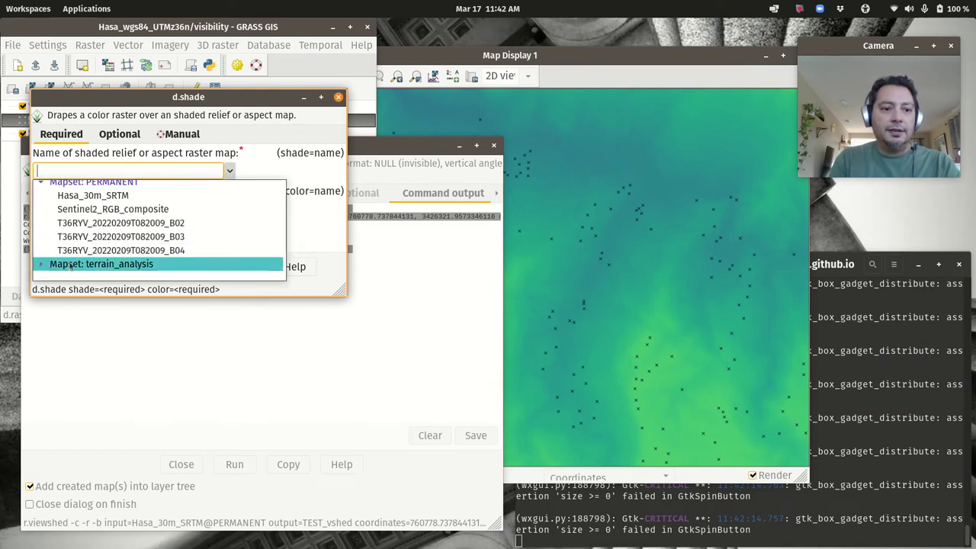
pyautogui.click(41, 265)
pyautogui.scroll(-2, 94, 251)
pyautogui.scroll(-3, 95, 252)
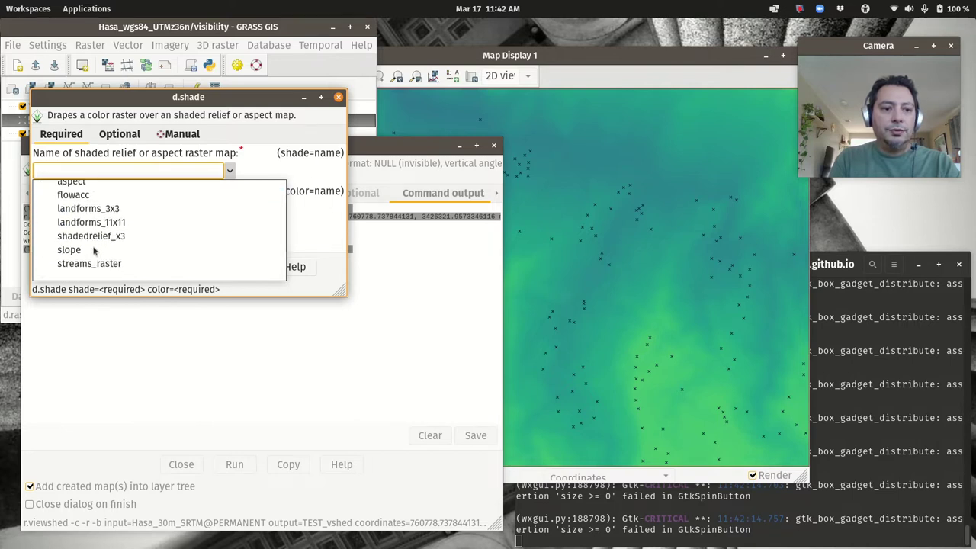
pyautogui.click(92, 238)
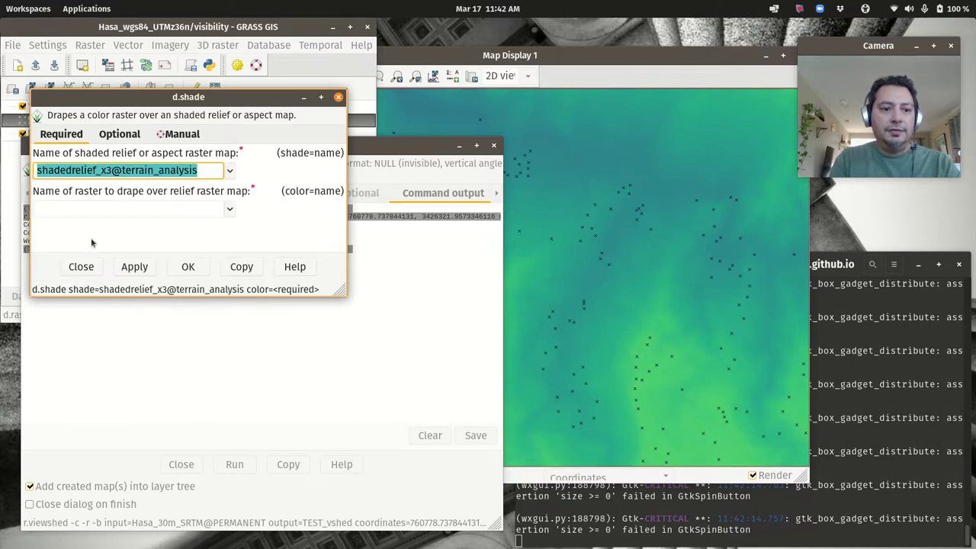
# - Drape TEST_vshed over the relief map with 30 percent brightening and apply the shaded relief layer
pyautogui.click(229, 209)
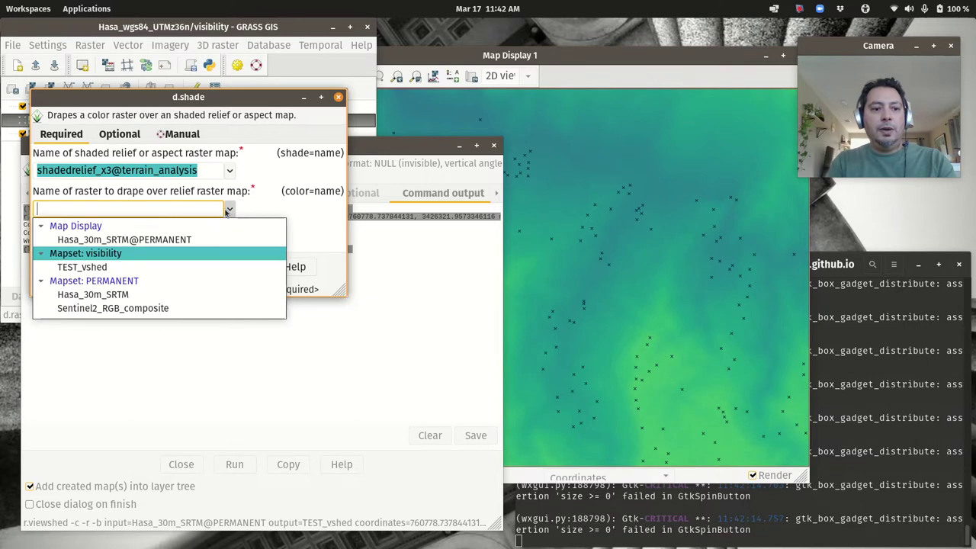
pyautogui.click(90, 267)
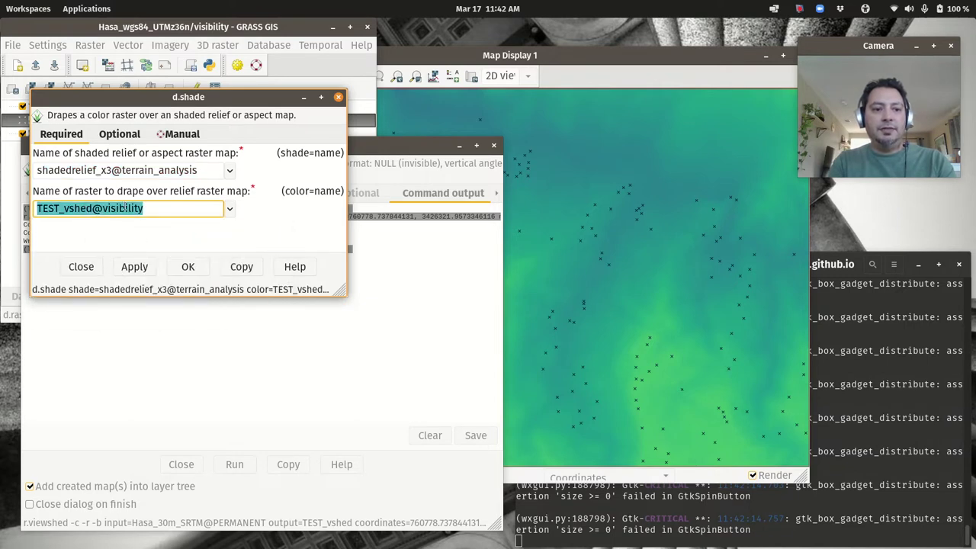
pyautogui.click(116, 137)
pyautogui.click(55, 208)
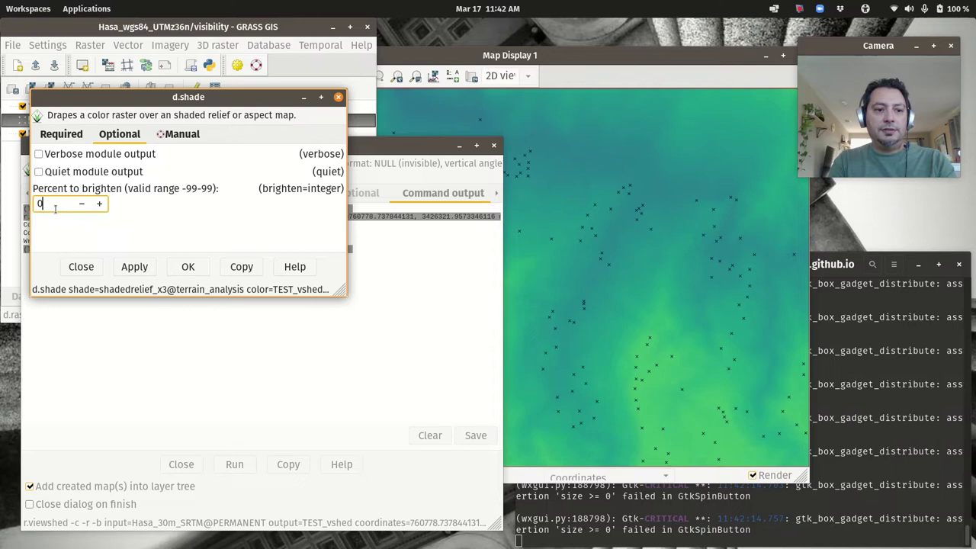
pyautogui.write('30')
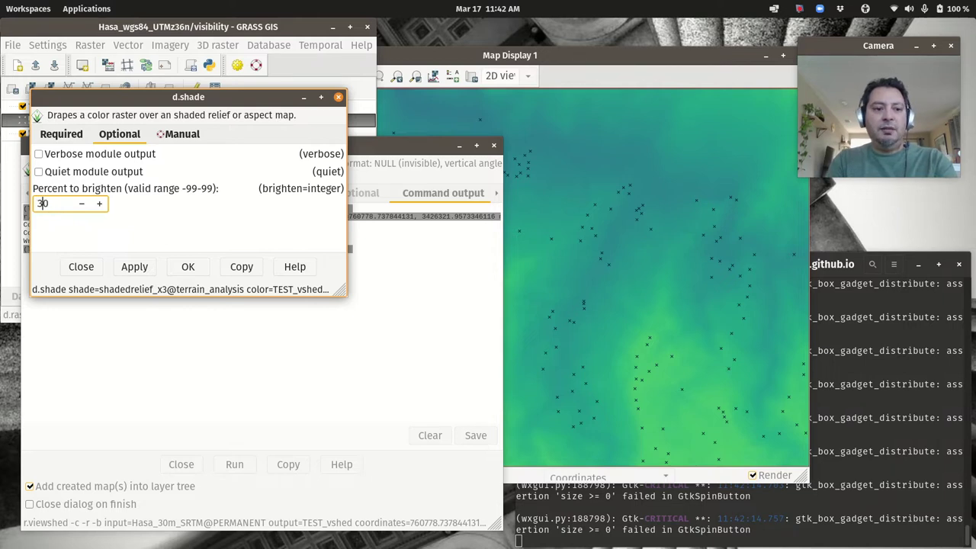
pyautogui.click(188, 268)
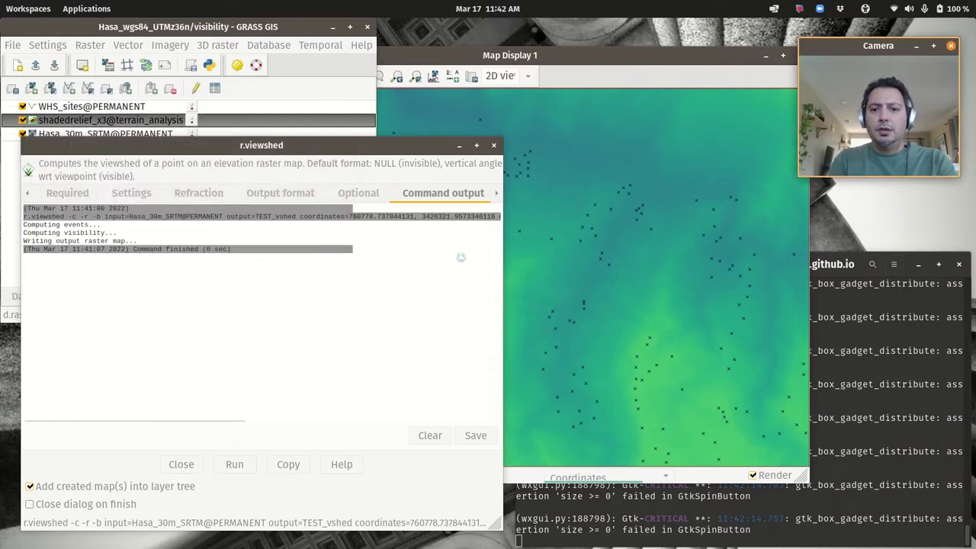
# - Zoom the map display to the extent of Hasa_30m_SRTM to inspect the whole draped viewshed
pyautogui.click(654, 73)
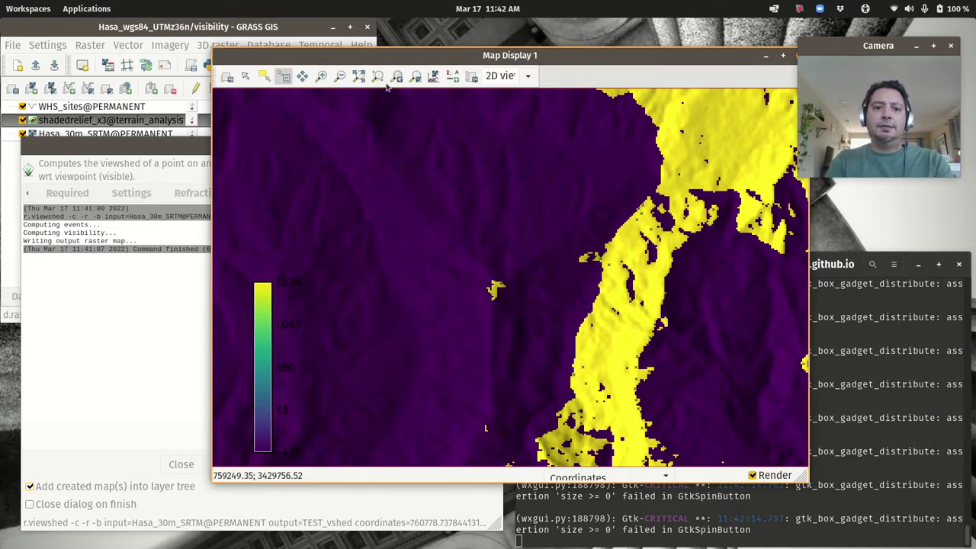
pyautogui.click(84, 124)
pyautogui.rightClick(82, 134)
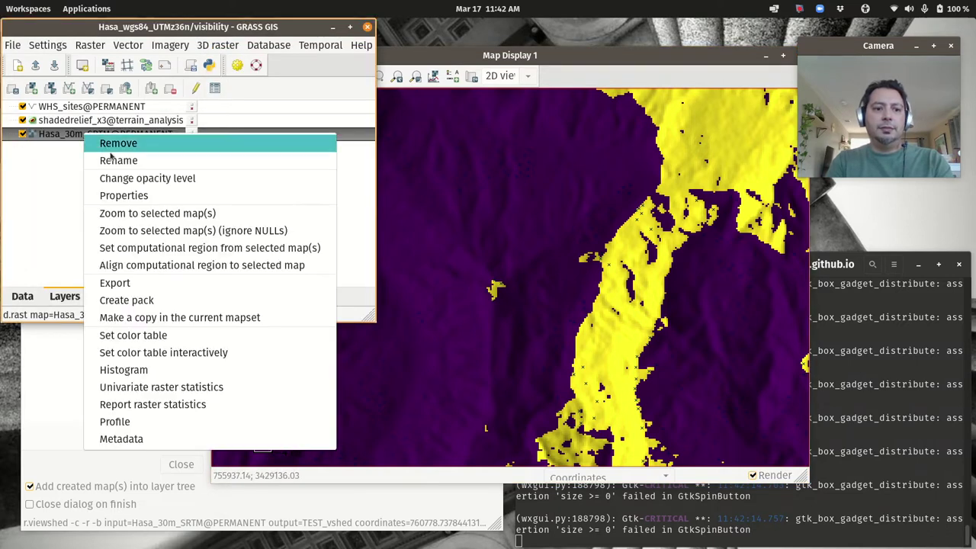
pyautogui.click(131, 216)
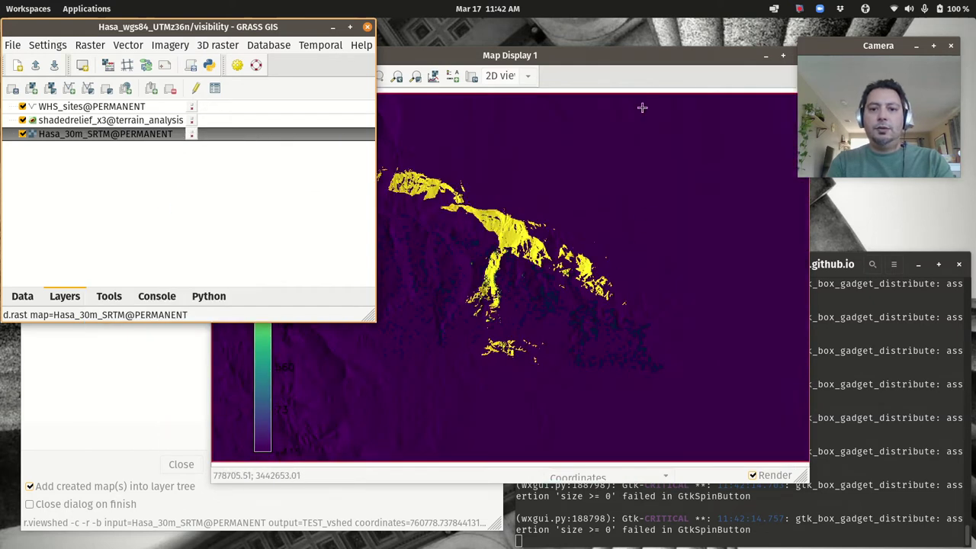
pyautogui.click(628, 65)
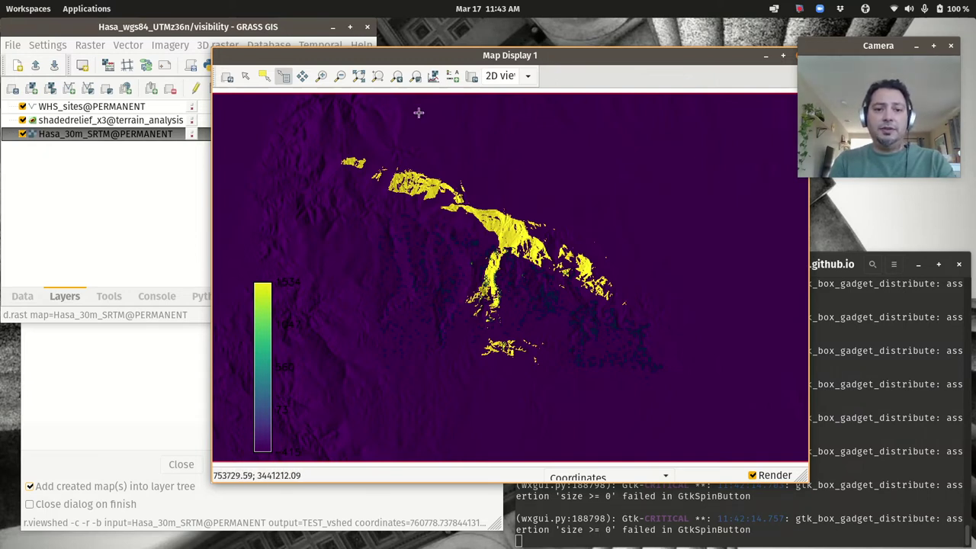
# - Hide the shadedrelief_x3 layer and switch the map display to the 3D view
pyautogui.click(24, 120)
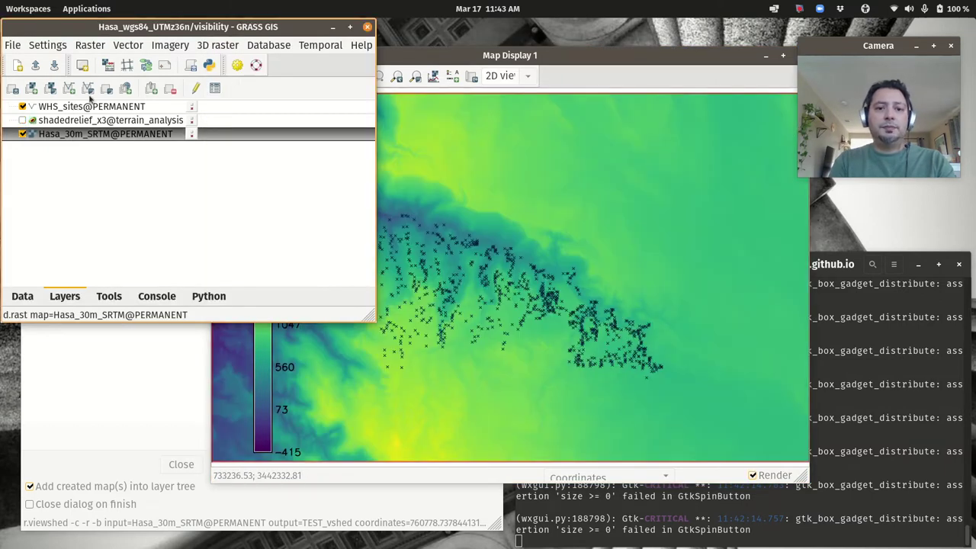
pyautogui.click(527, 77)
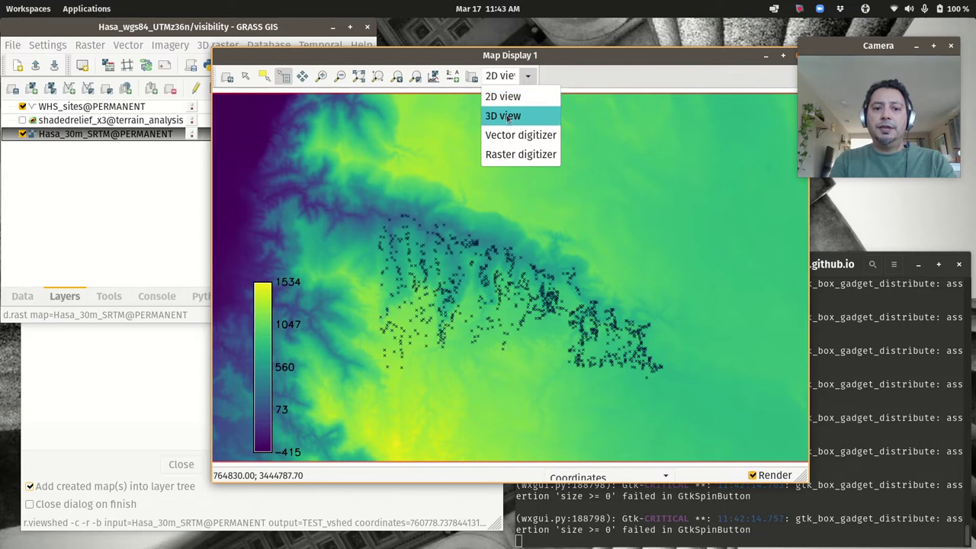
pyautogui.click(508, 115)
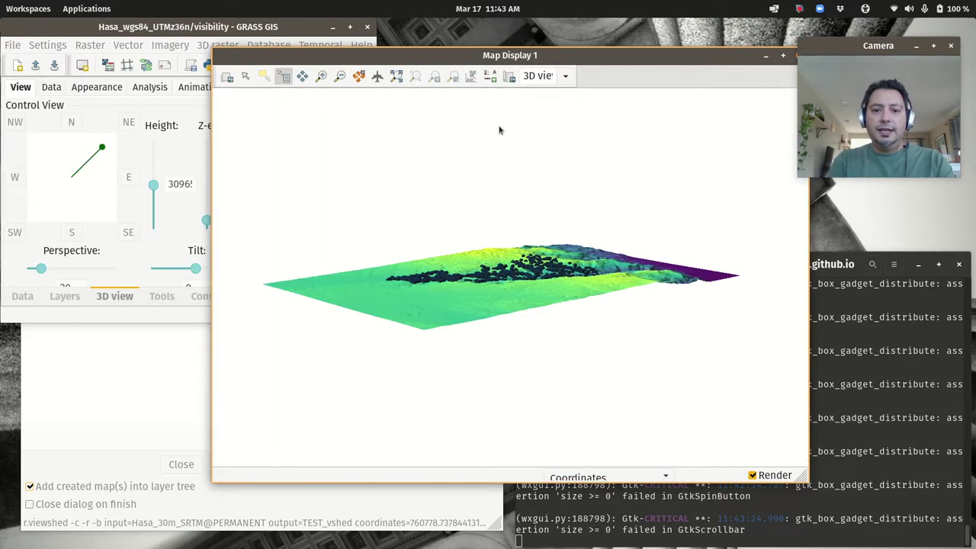
# - Set the fine mode resolution of the Hasa_30m_SRTM surface to 1
pyautogui.click(51, 88)
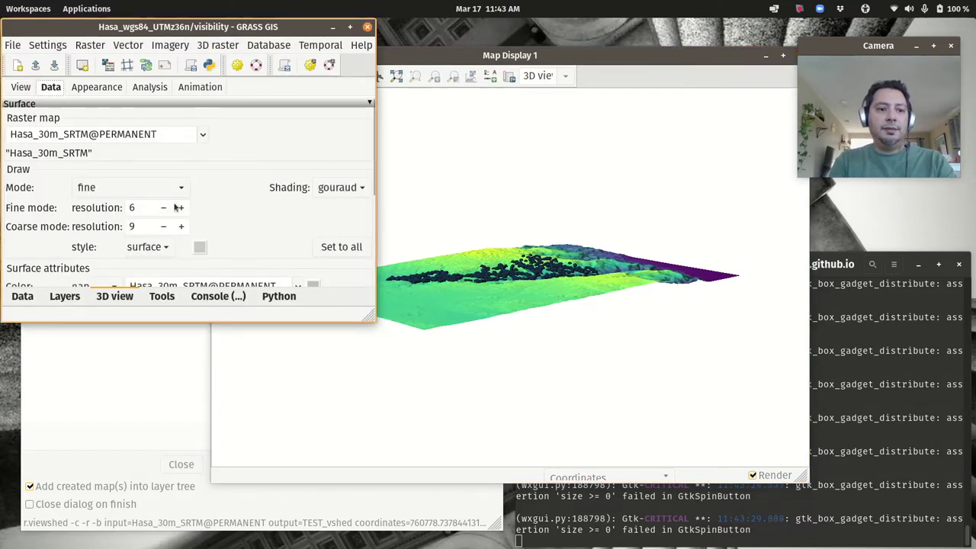
pyautogui.click(182, 207)
pyautogui.click(181, 207)
pyautogui.click(181, 207)
pyautogui.click(181, 207)
pyautogui.click(182, 208)
pyautogui.click(163, 208)
pyautogui.click(163, 208)
pyautogui.click(163, 208)
pyautogui.click(163, 208)
pyautogui.click(163, 209)
pyautogui.click(163, 208)
pyautogui.click(163, 208)
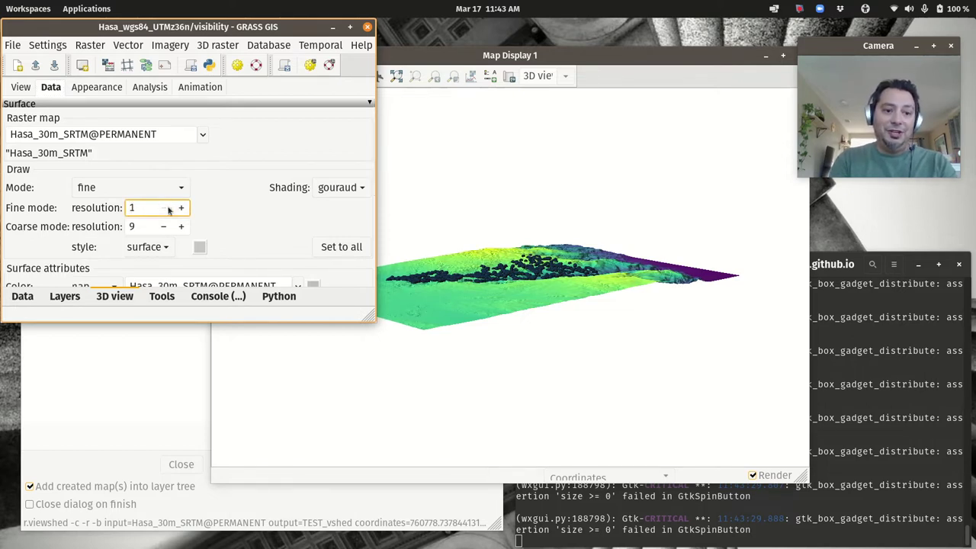
# - Color the 3D surface with the TEST_vshed map from the visibility mapset
pyautogui.scroll(-3, 243, 200)
pyautogui.click(243, 200)
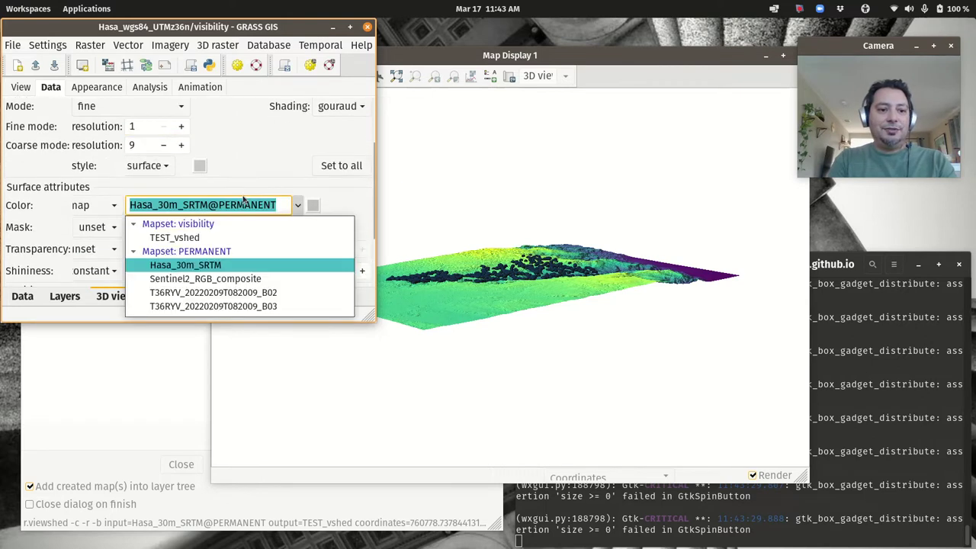
pyautogui.click(179, 236)
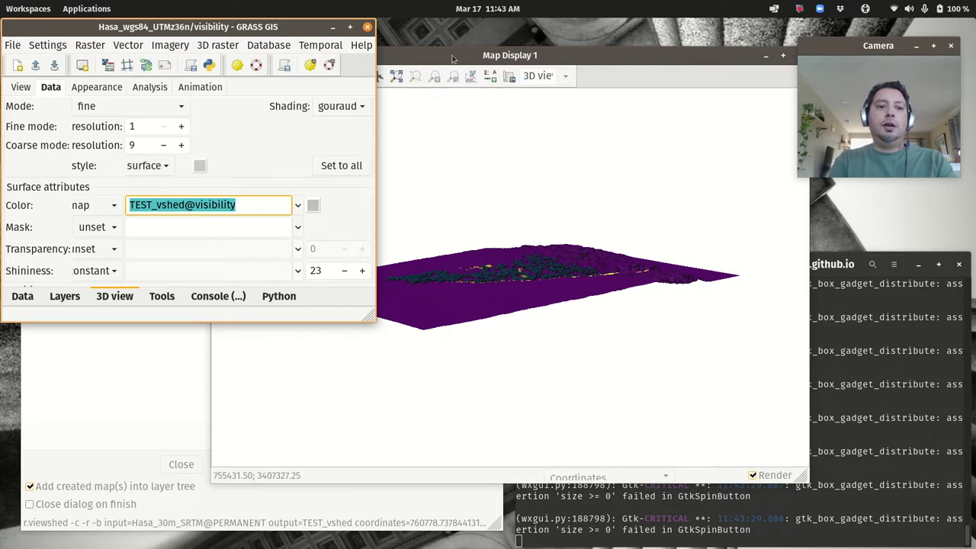
# - Move the 3D viewpoint to a close position south-southwest of the terrain's center
pyautogui.click(20, 89)
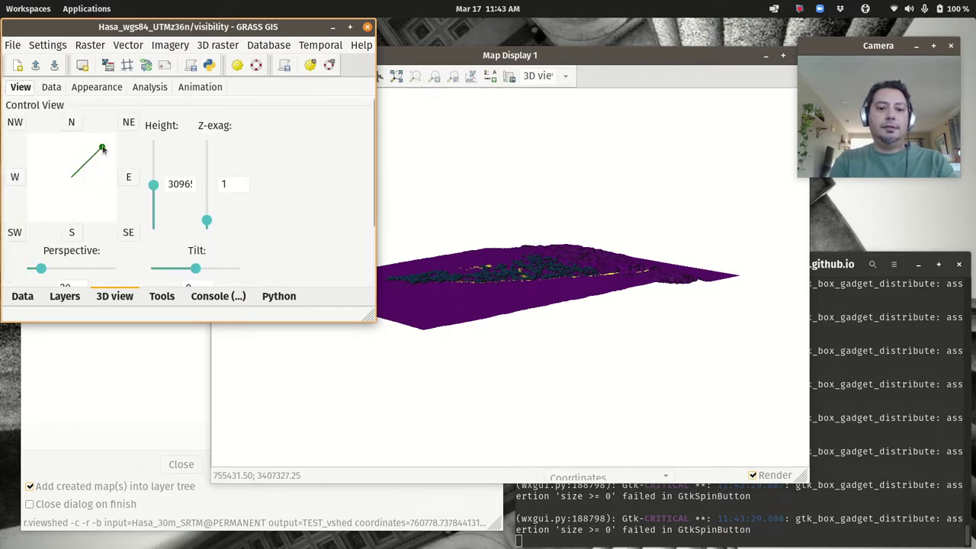
pyautogui.click(85, 220)
pyautogui.moveTo(85, 220); pyautogui.dragTo(63, 191)
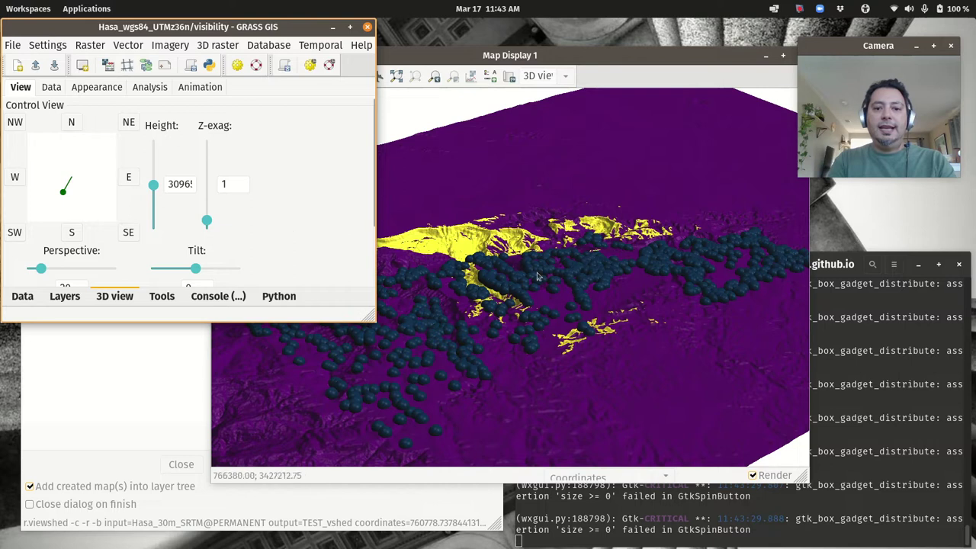
# - Open the 3D vector settings and choose WHS_sites from the PERMANENT mapset as the vector map
pyautogui.click(55, 93)
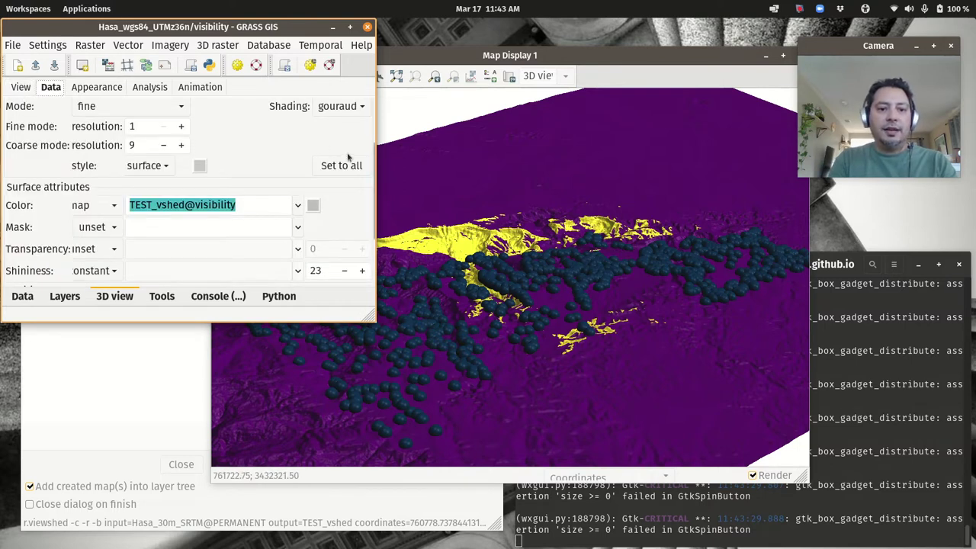
pyautogui.scroll(-3, 350, 144)
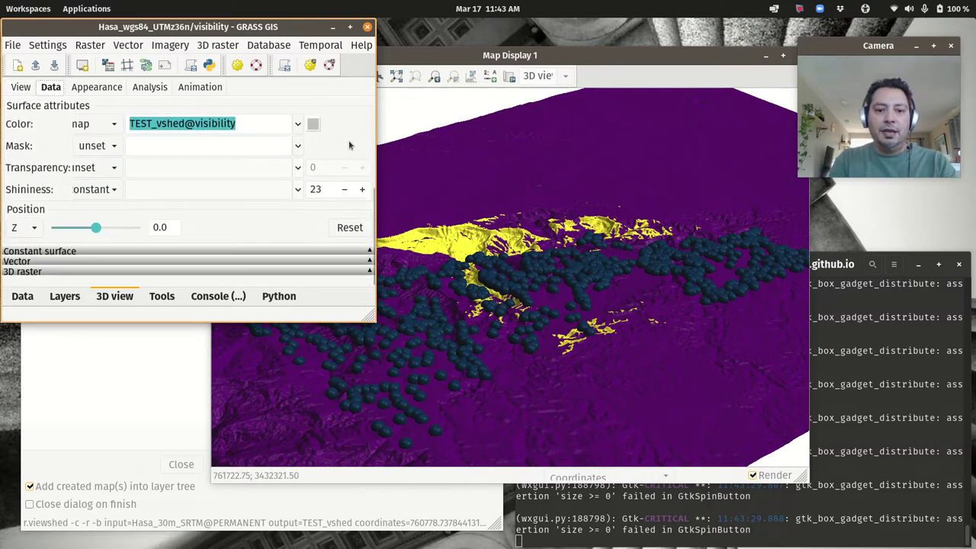
pyautogui.click(369, 262)
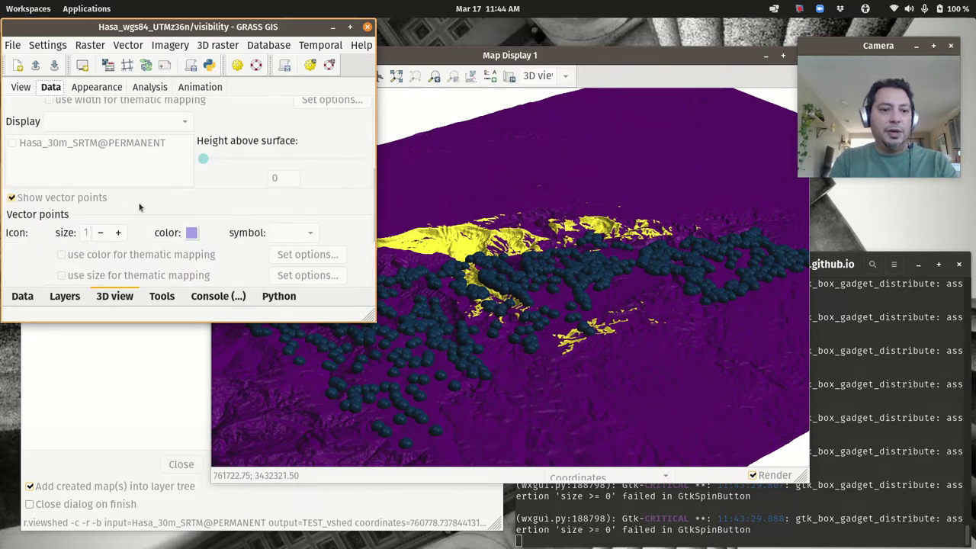
pyautogui.scroll(-3, 139, 206)
pyautogui.scroll(1, 140, 206)
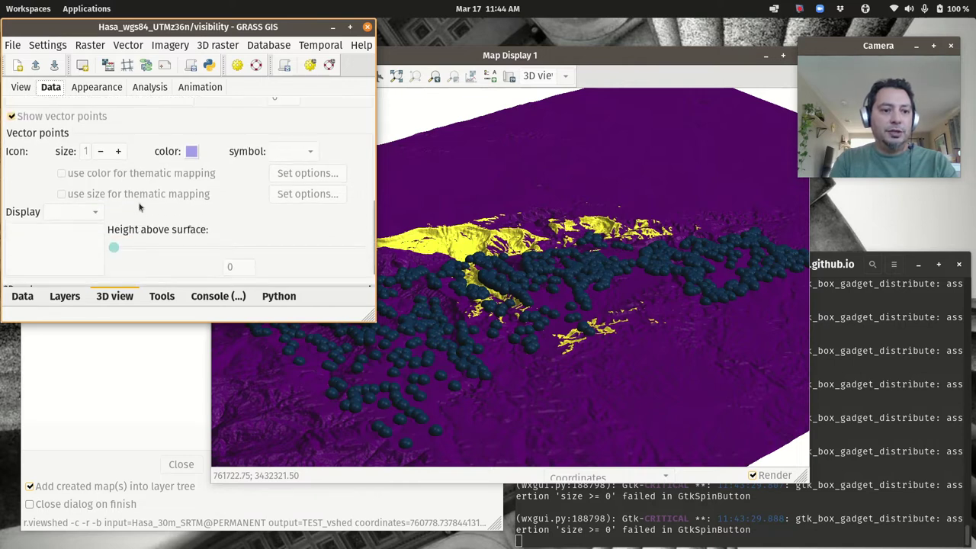
pyautogui.scroll(3, 86, 125)
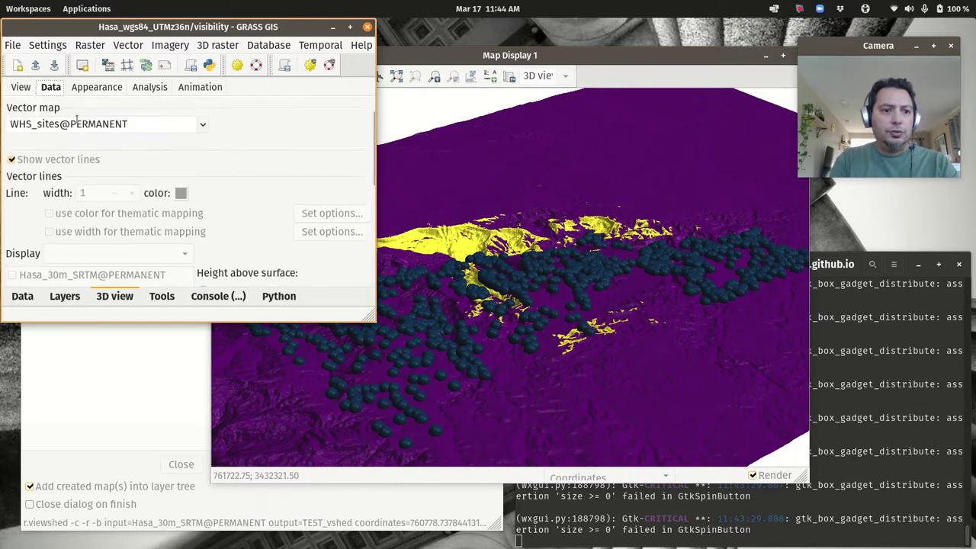
pyautogui.click(203, 127)
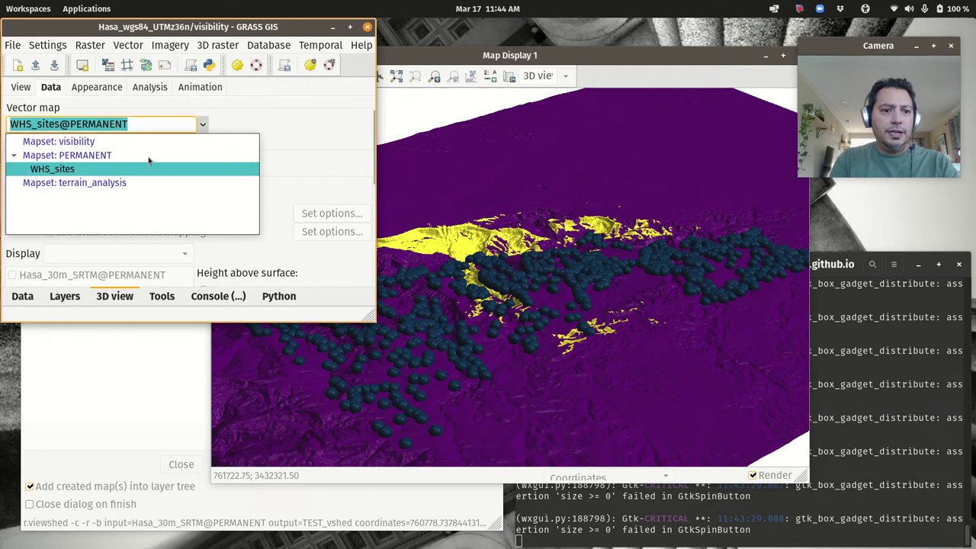
pyautogui.click(70, 169)
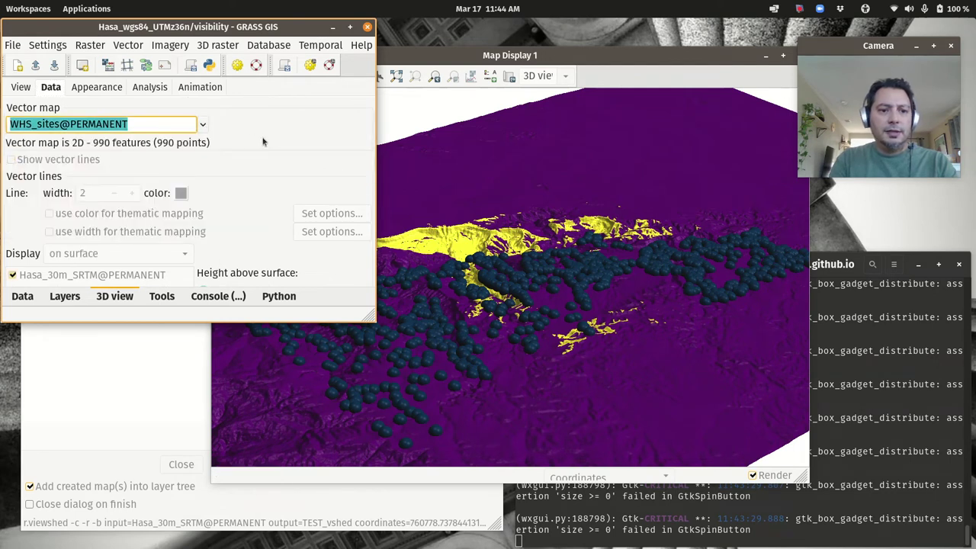
# - Reduce the icon size of the WHS_sites vector points and choose the sphere symbol
pyautogui.scroll(-5, 266, 142)
pyautogui.scroll(-3, 267, 143)
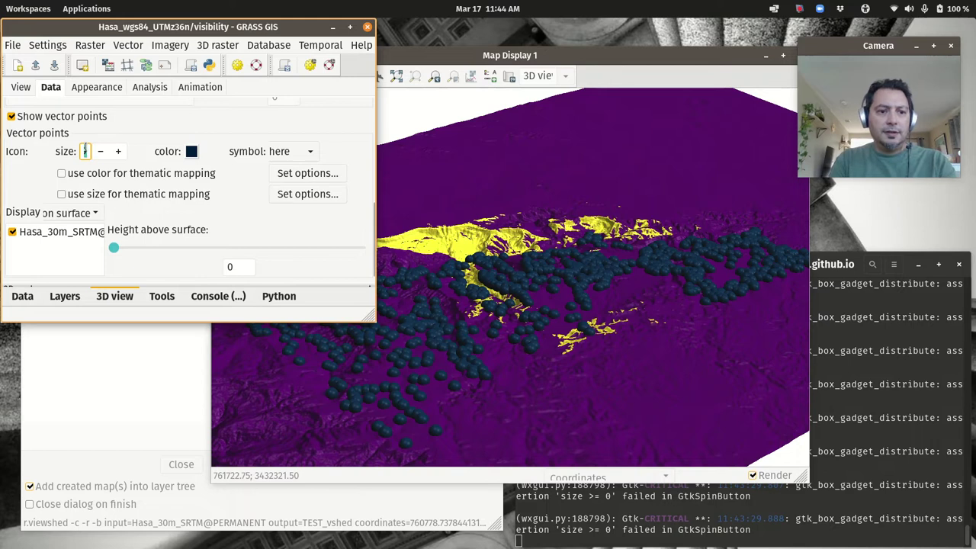
pyautogui.click(86, 151)
pyautogui.press('BackSpace')
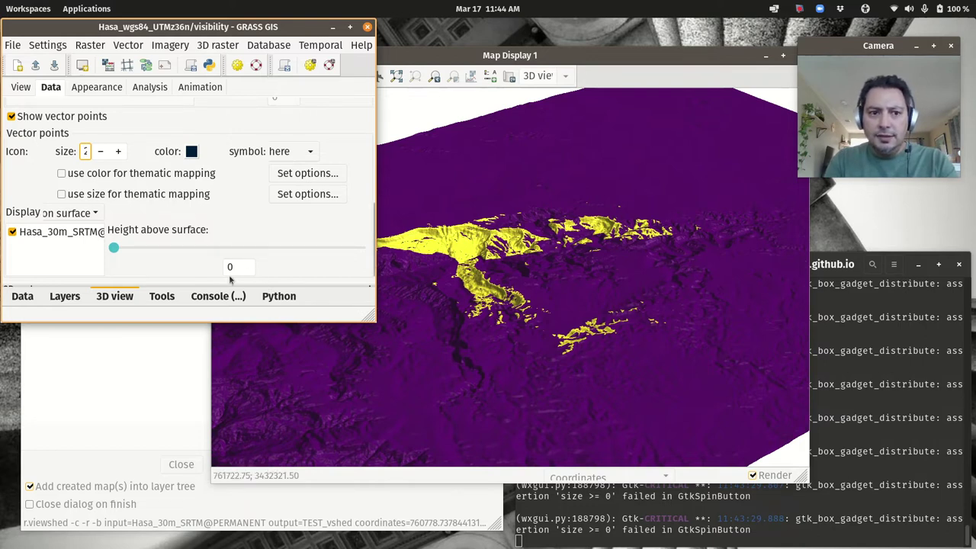
pyautogui.click(285, 157)
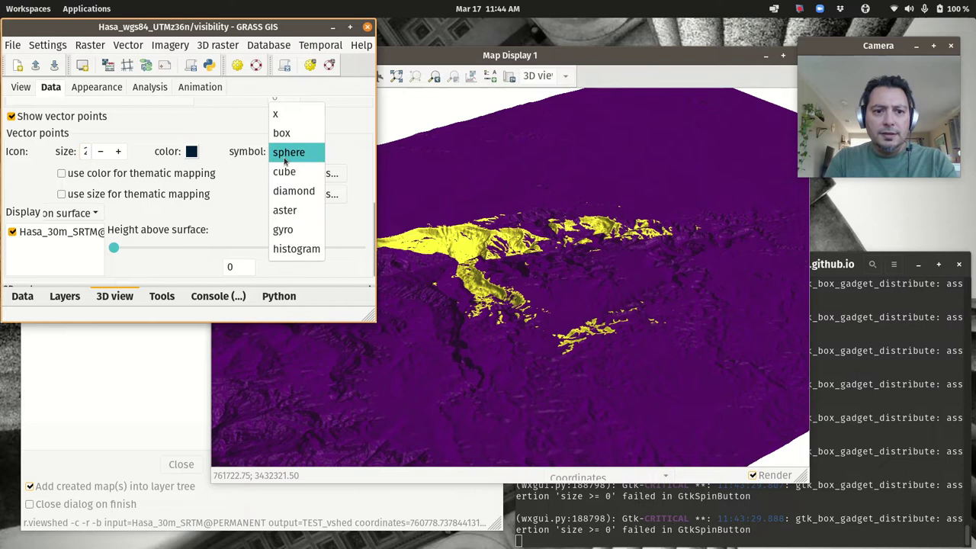
pyautogui.click(290, 153)
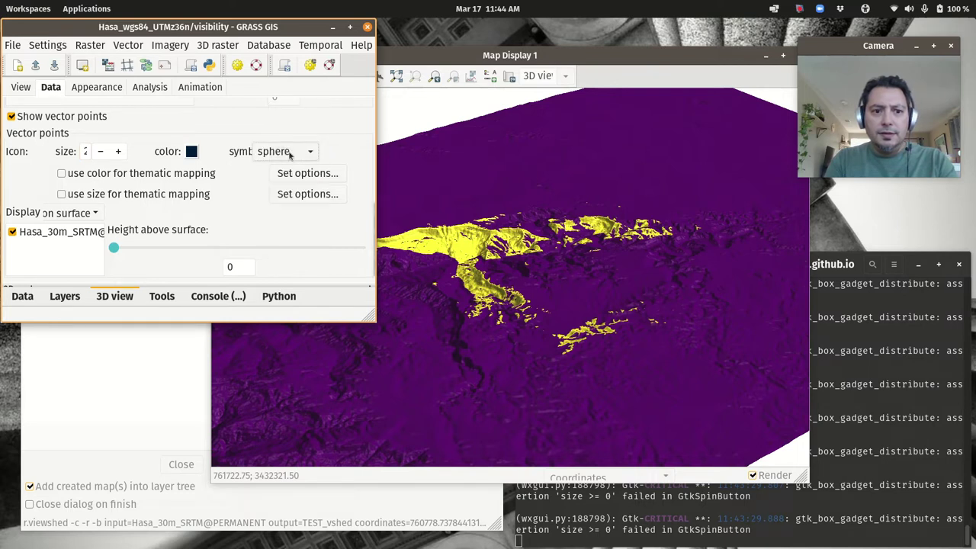
# - Try the box symbol for the WHS_sites vector points
pyautogui.click(289, 153)
pyautogui.click(281, 115)
pyautogui.press('Down')
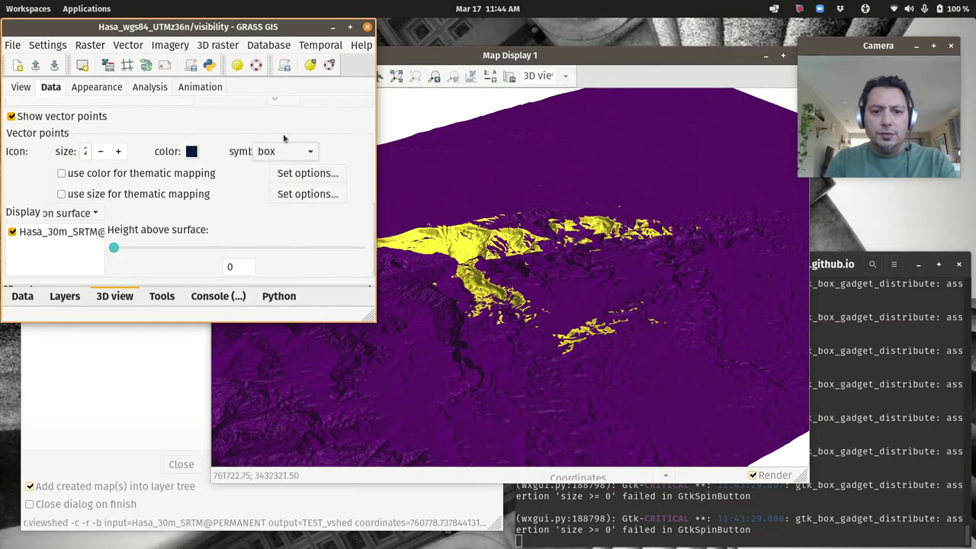
# - Raise the vector point icon size by several increments and set the symbol to sphere
pyautogui.click(120, 153)
pyautogui.click(120, 153)
pyautogui.click(120, 153)
pyautogui.click(120, 153)
pyautogui.click(120, 153)
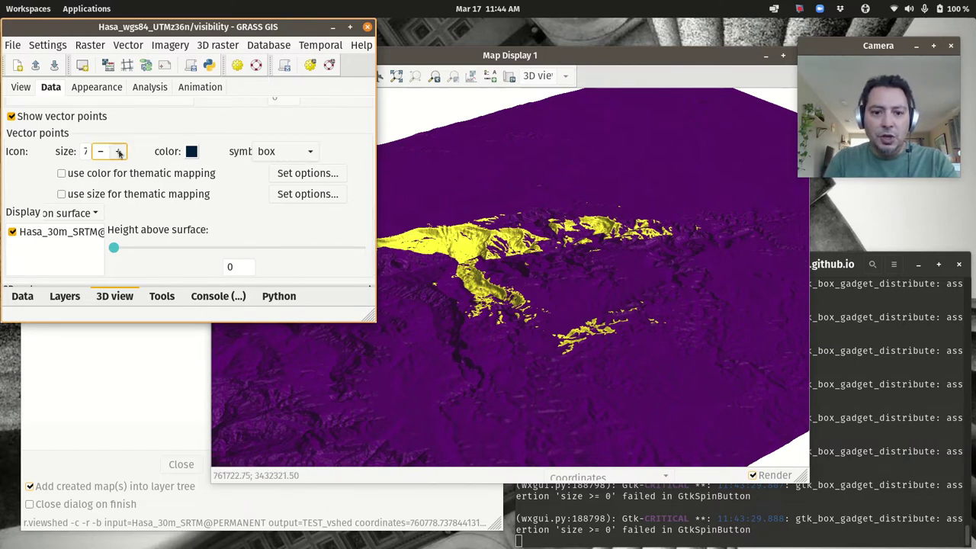
pyautogui.click(283, 152)
pyautogui.click(288, 173)
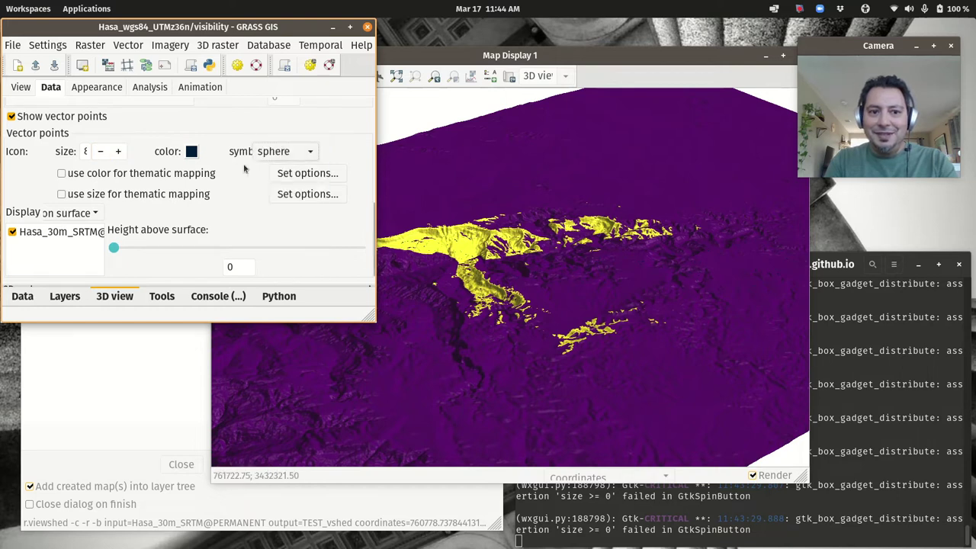
# - Change the color of the WHS_sites vector points to white
pyautogui.click(191, 152)
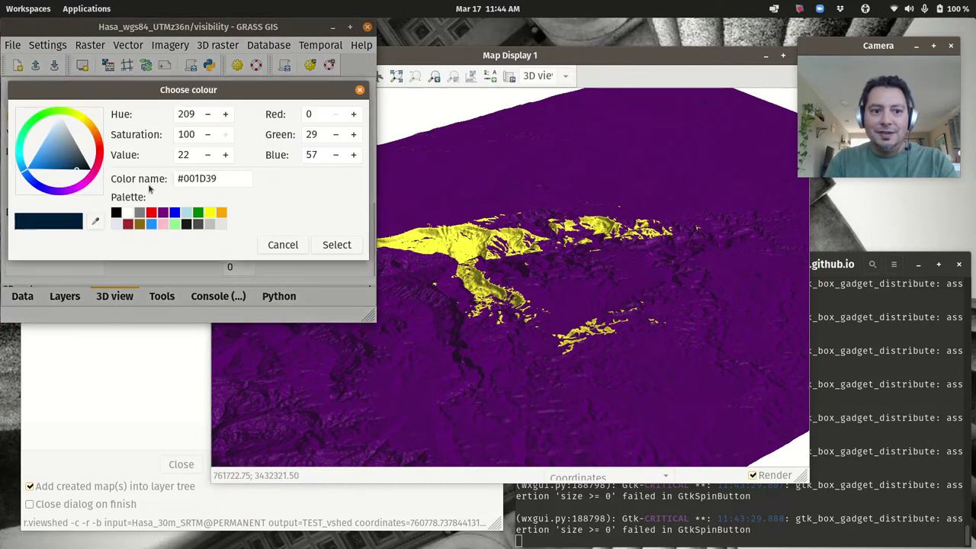
pyautogui.click(127, 214)
pyautogui.click(329, 245)
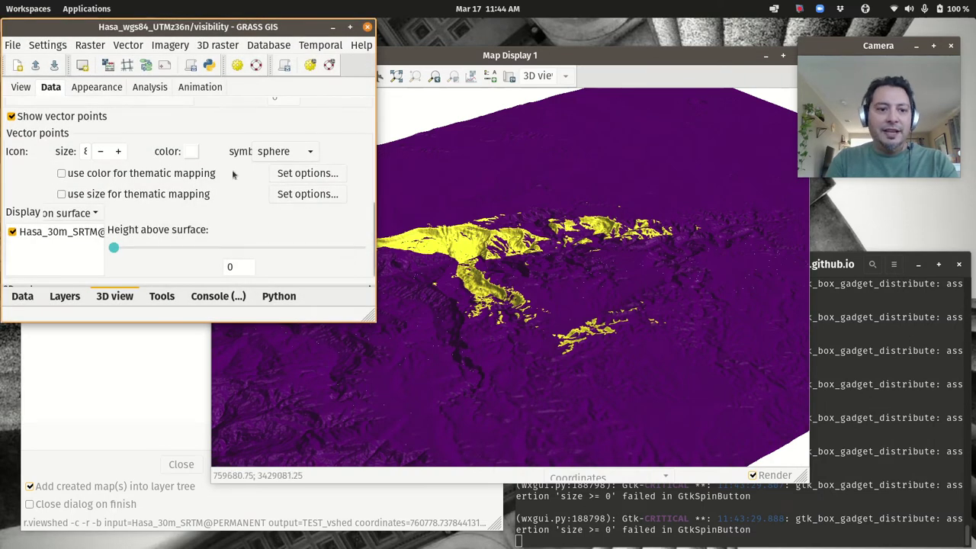
# - Increase the white site icons' size further, enlarging the settings window to make the size controls easier to read
pyautogui.click(119, 152)
pyautogui.click(118, 152)
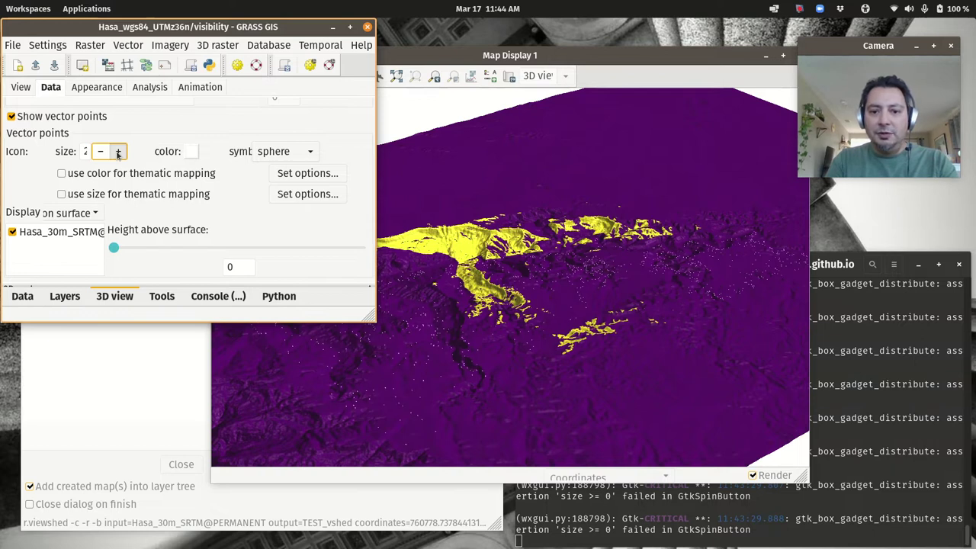
pyautogui.click(118, 152)
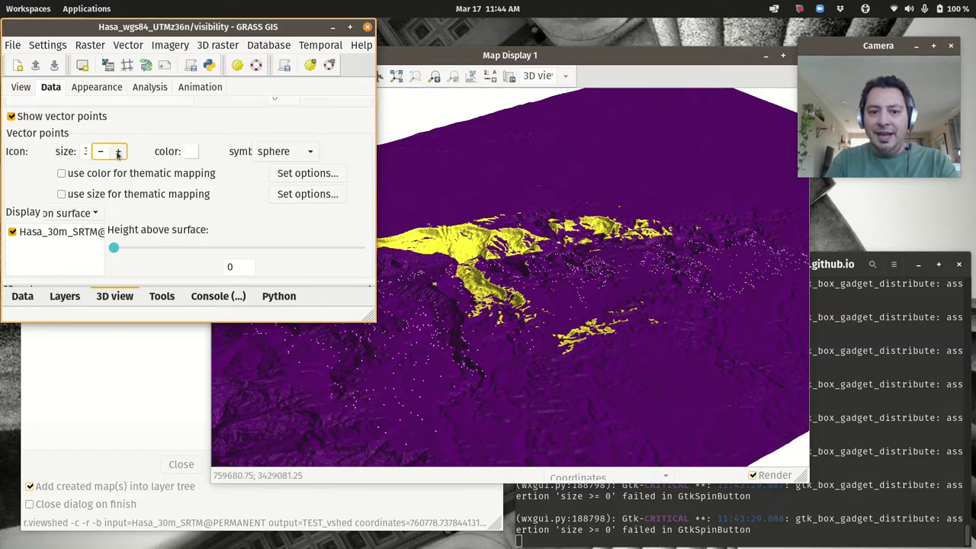
pyautogui.click(118, 152)
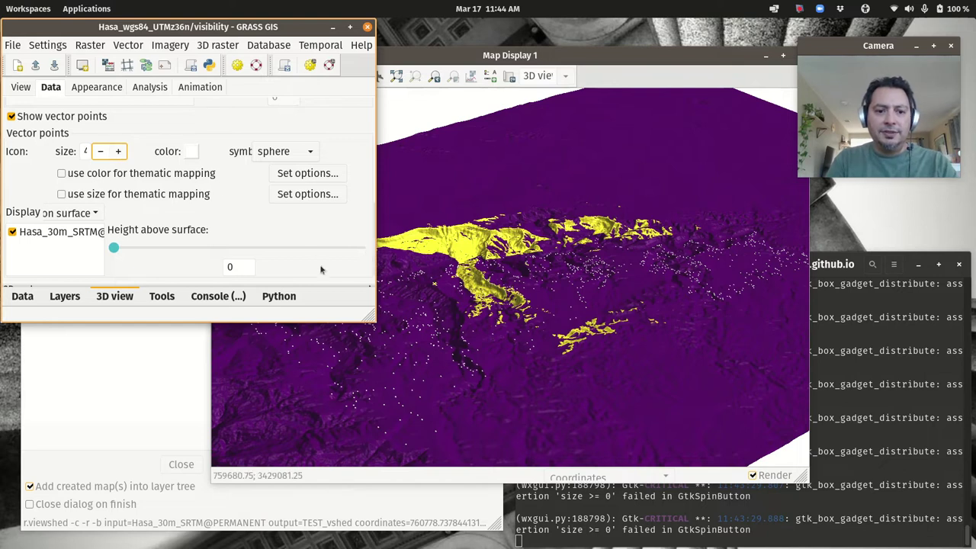
pyautogui.moveTo(374, 319); pyautogui.dragTo(461, 350)
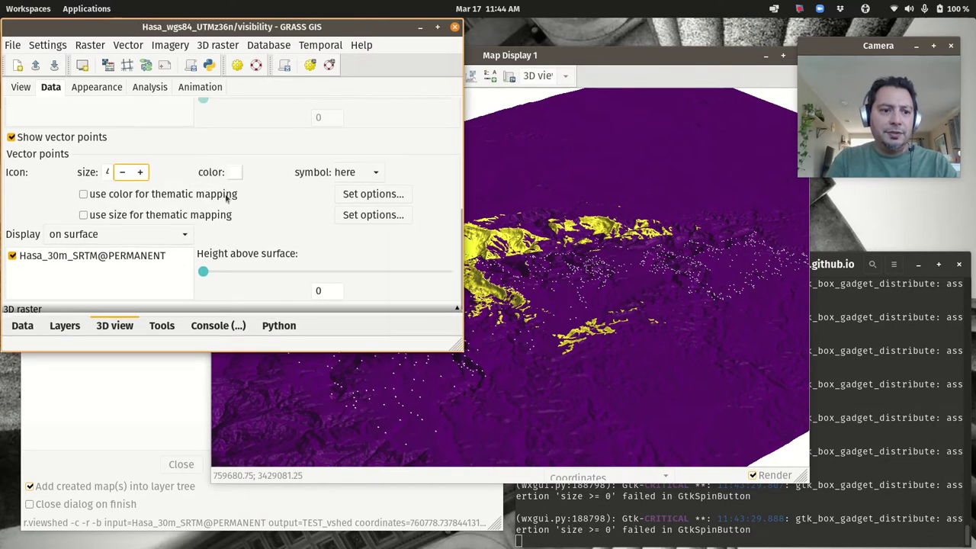
pyautogui.click(106, 172)
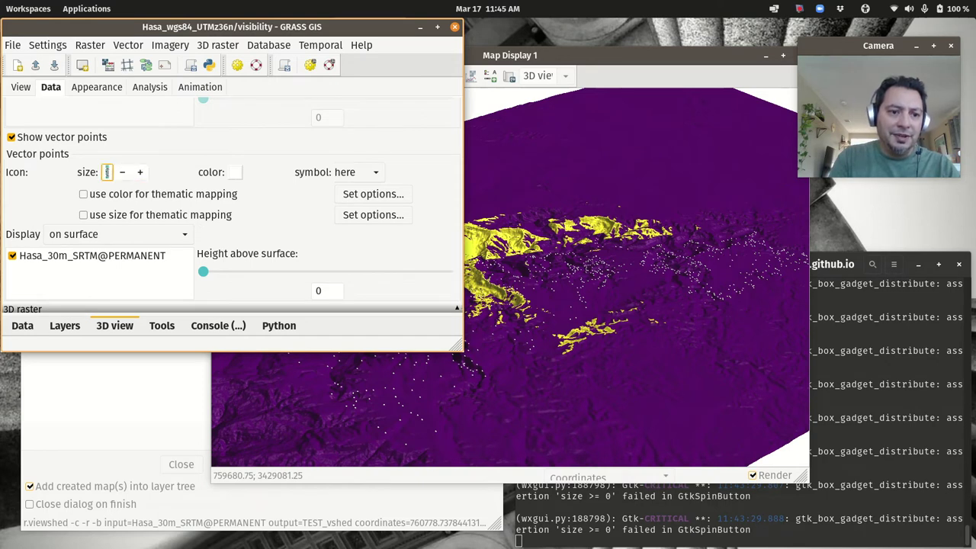
pyautogui.click(140, 172)
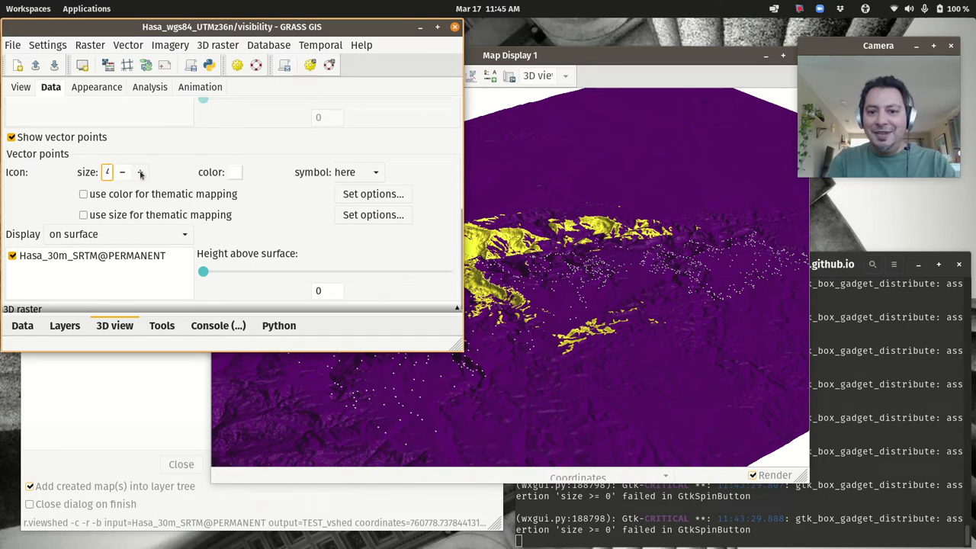
pyautogui.click(141, 172)
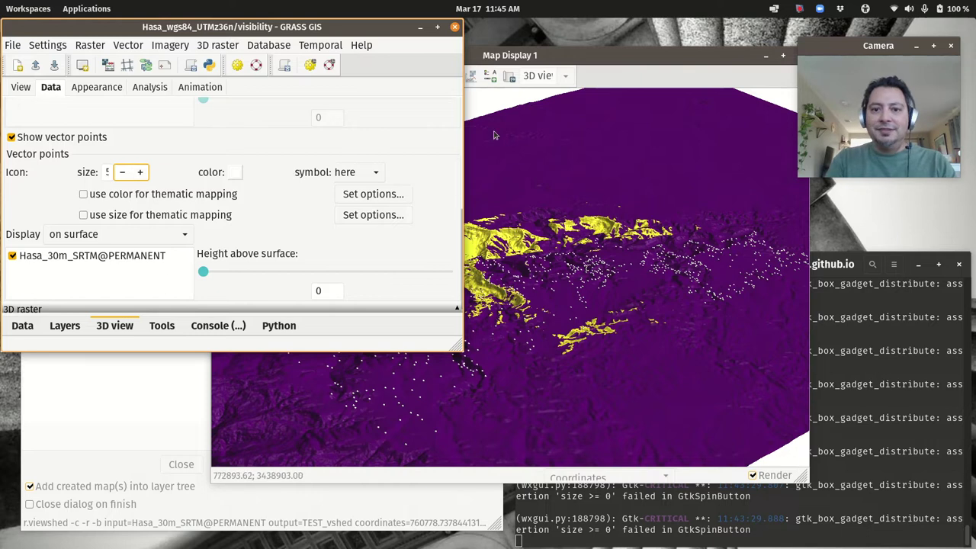
# - Bring the map display forward and zoom the 3D view in on the central viewshed area
pyautogui.click(628, 71)
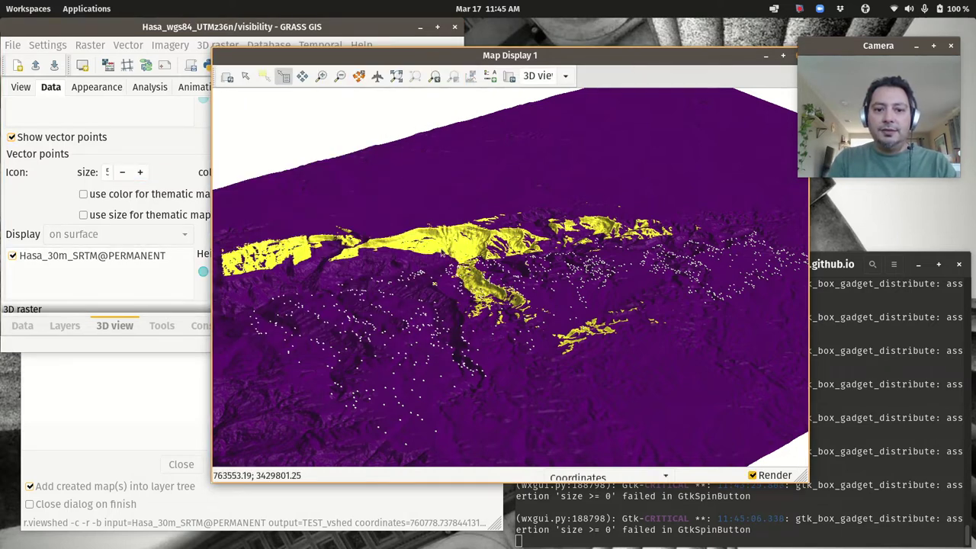
pyautogui.click(321, 75)
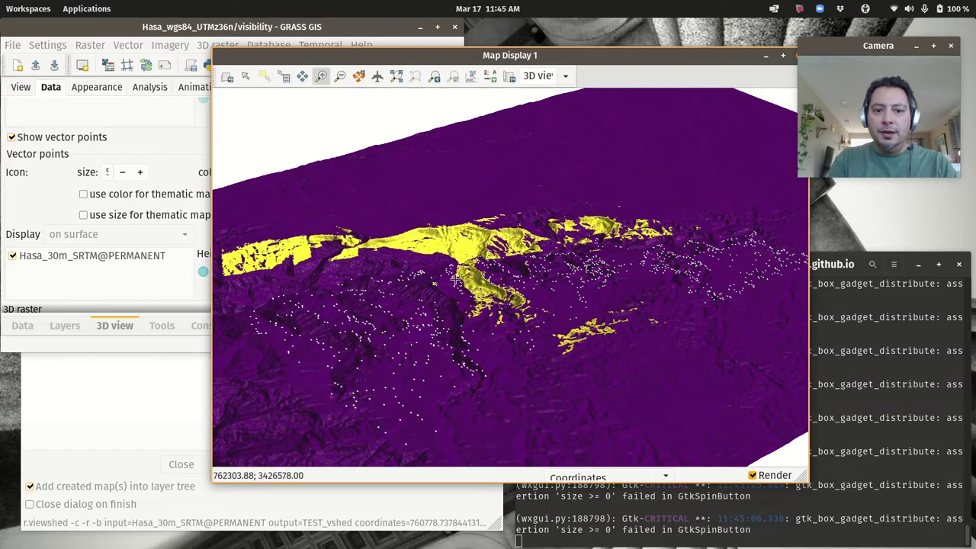
pyautogui.click(455, 279)
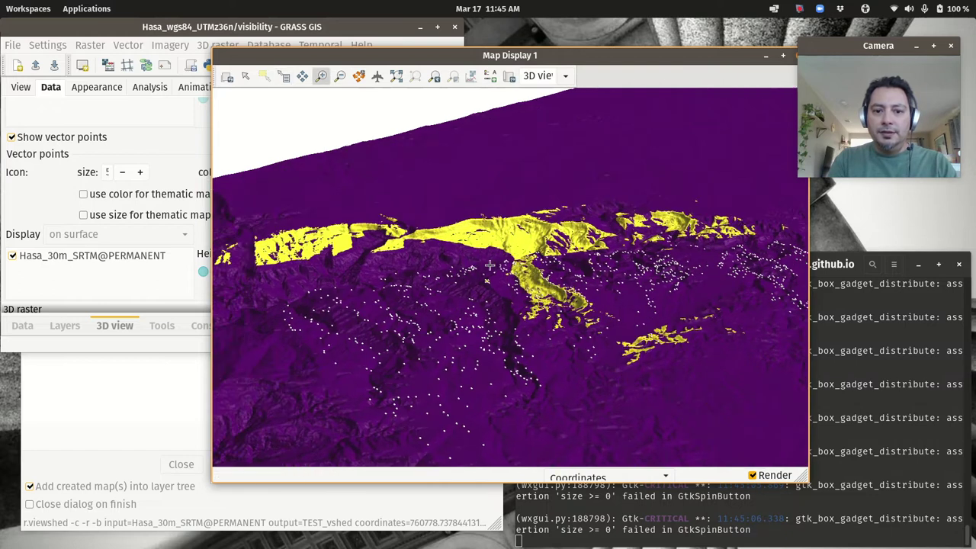
# - Set the 3D view's vertical exaggeration to 2.0 for a close-up of the central viewshed and nearby sites
pyautogui.click(550, 261)
pyautogui.click(486, 264)
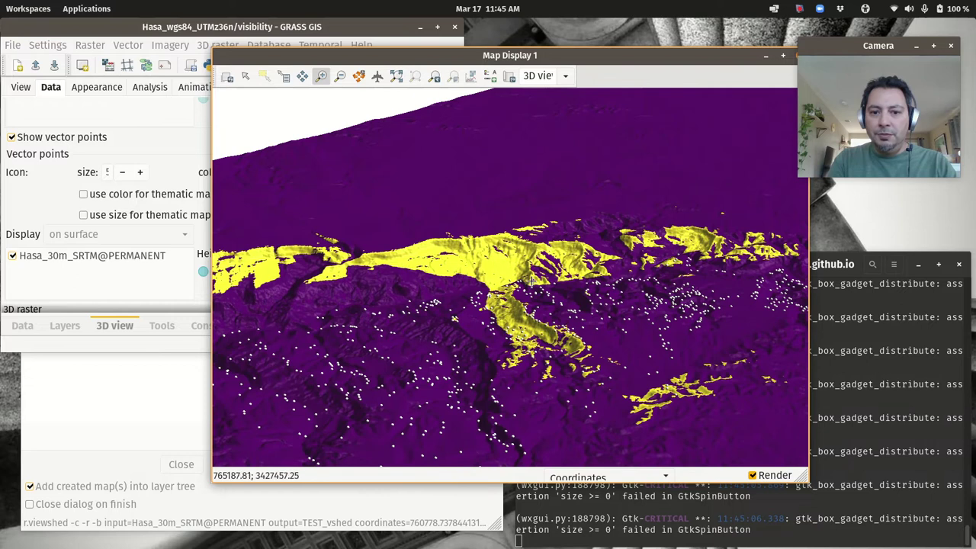
pyautogui.click(532, 281)
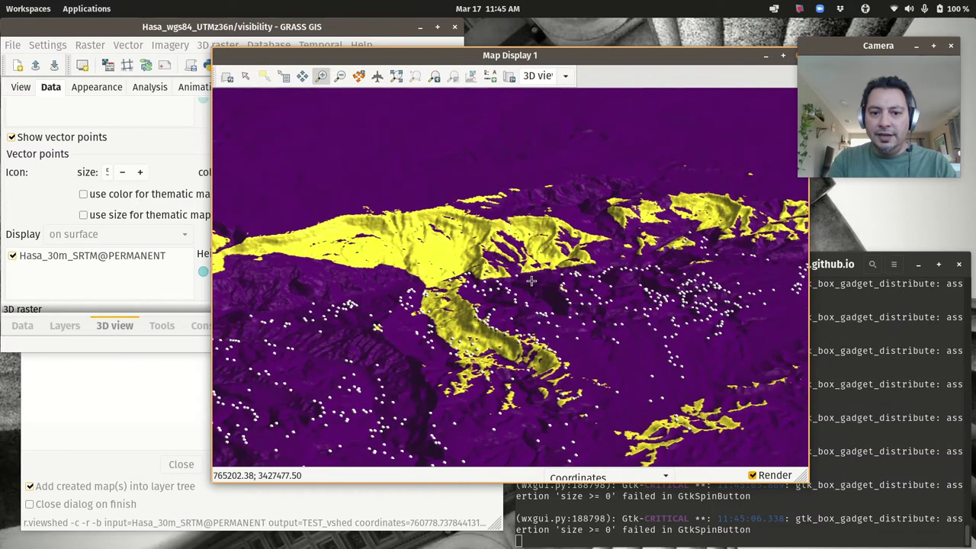
pyautogui.click(455, 274)
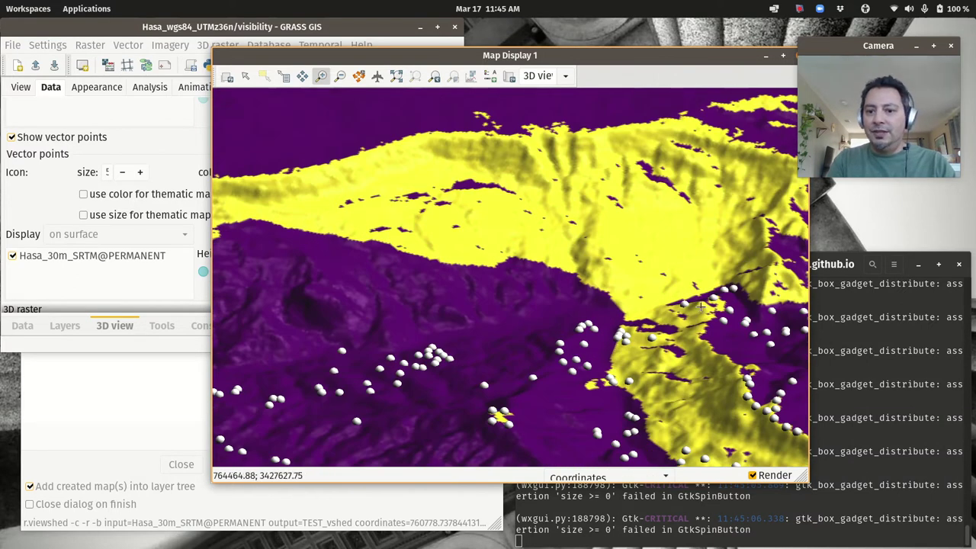
pyautogui.click(21, 87)
pyautogui.click(206, 196)
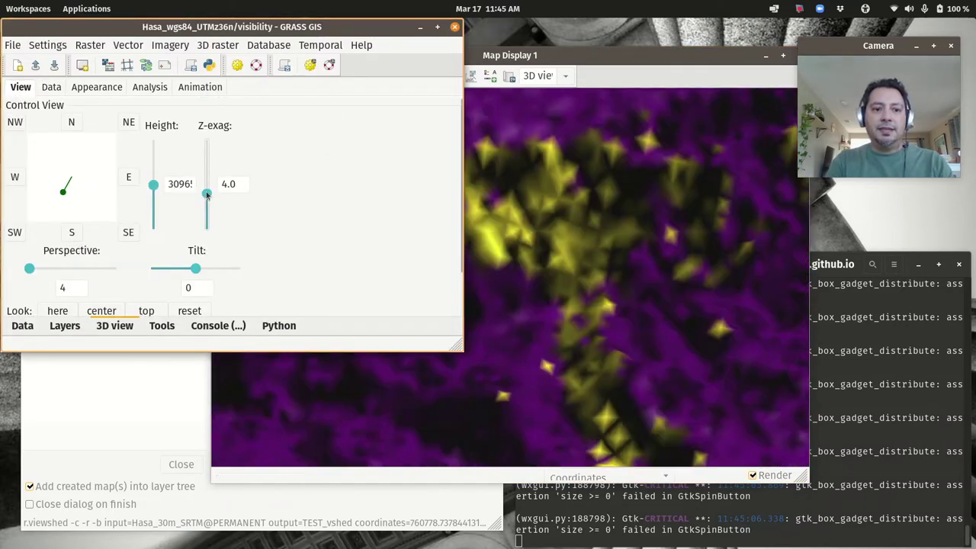
pyautogui.moveTo(205, 196); pyautogui.dragTo(205, 213)
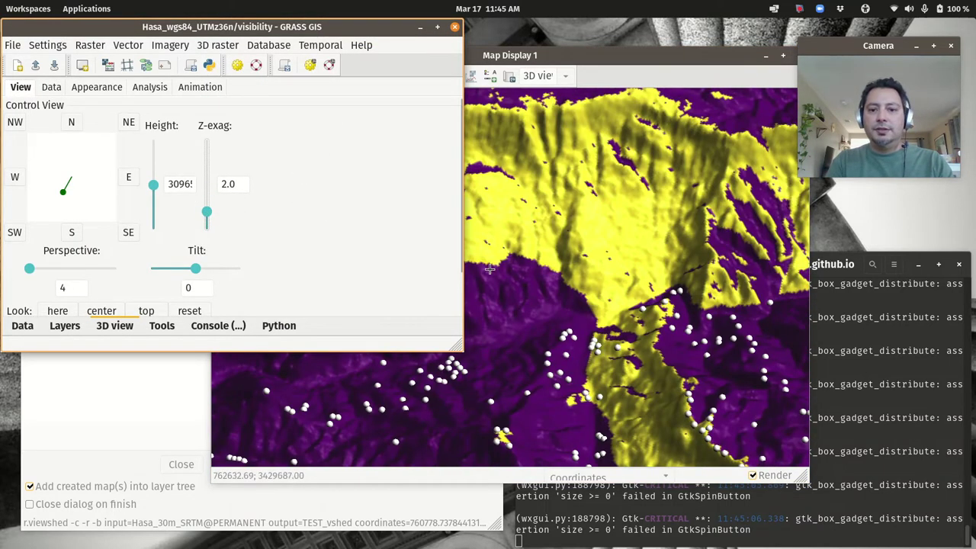
# - Move the 3D viewpoint to the south edge to examine the close-up viewshed and site points looking north
pyautogui.click(587, 268)
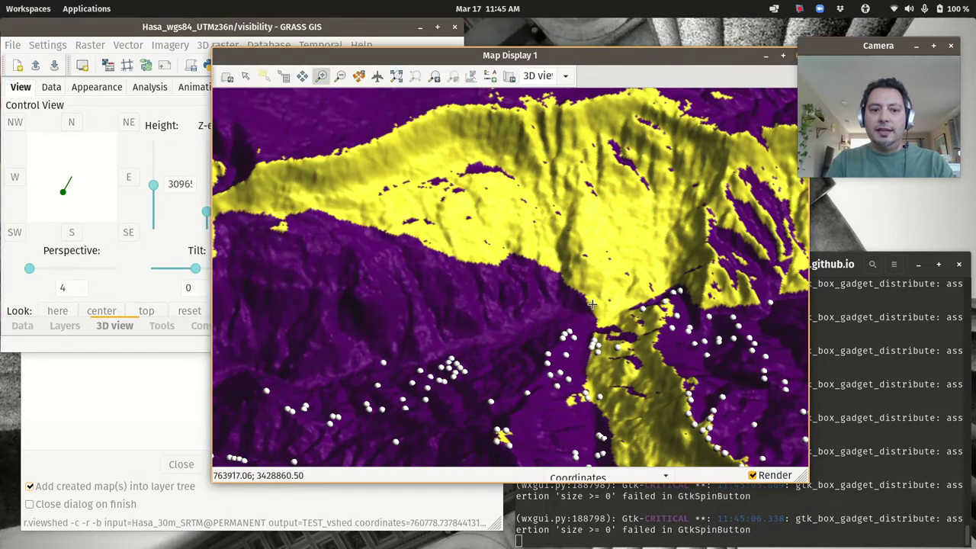
pyautogui.click(591, 304)
pyautogui.click(62, 196)
pyautogui.moveTo(63, 196); pyautogui.dragTo(73, 215)
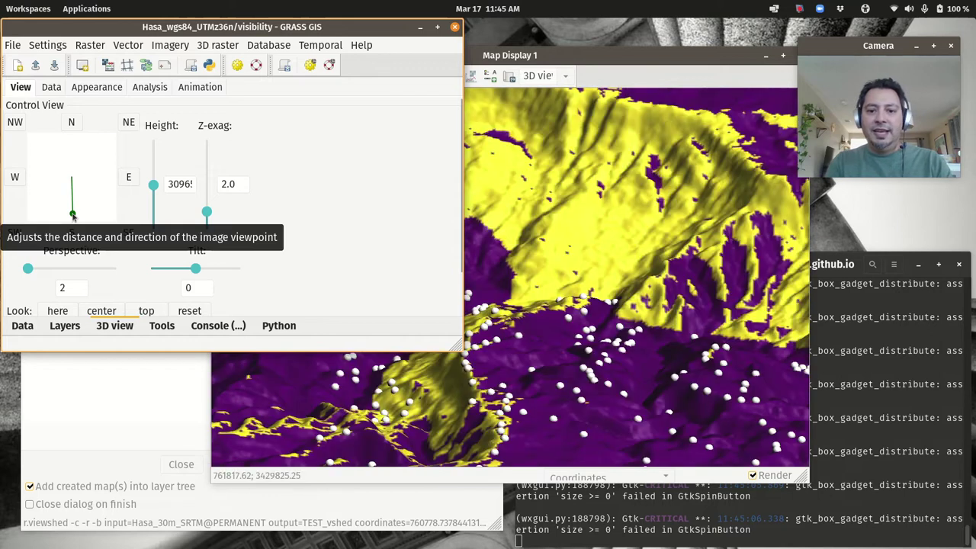
pyautogui.click(683, 55)
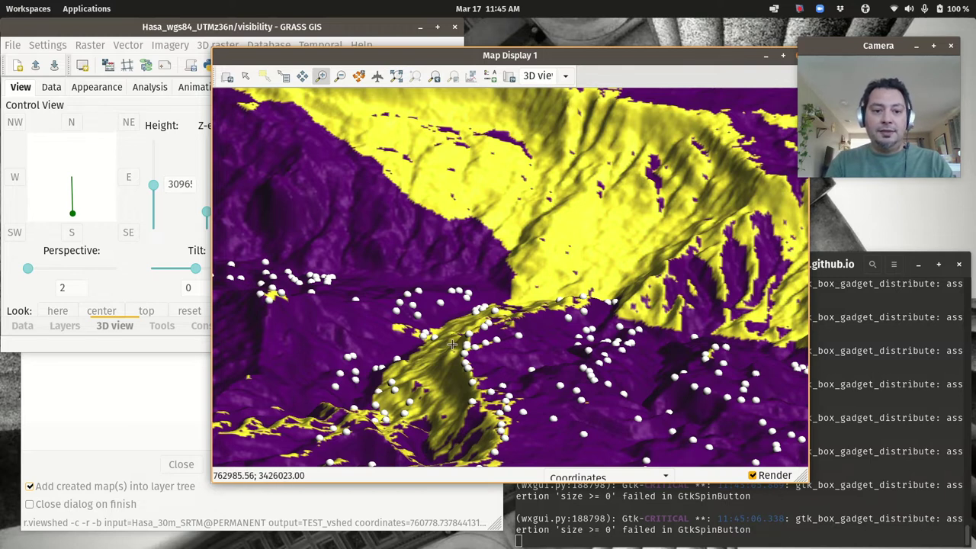
# - Switch the map display back to the 2D view, move its window off the layer list, and dismiss the update notification
pyautogui.click(565, 77)
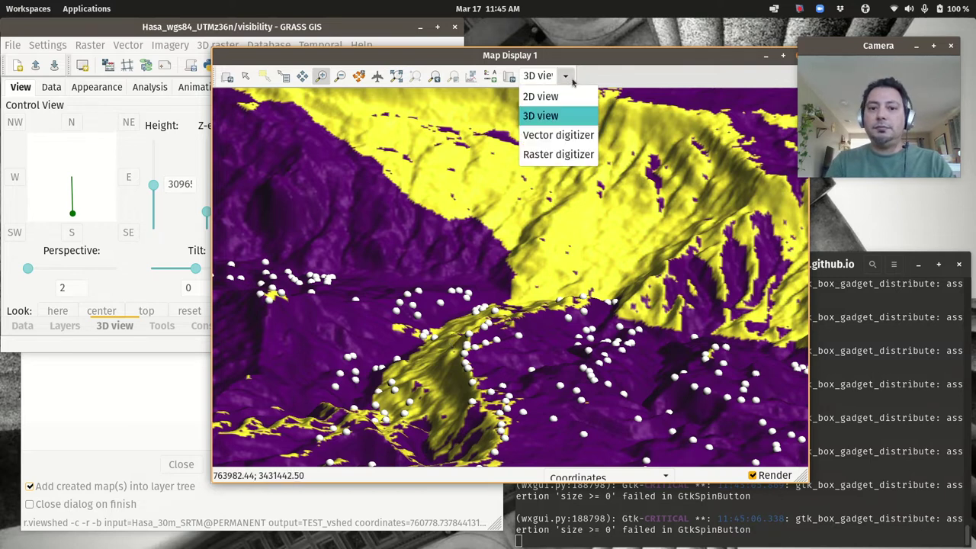
pyautogui.click(550, 96)
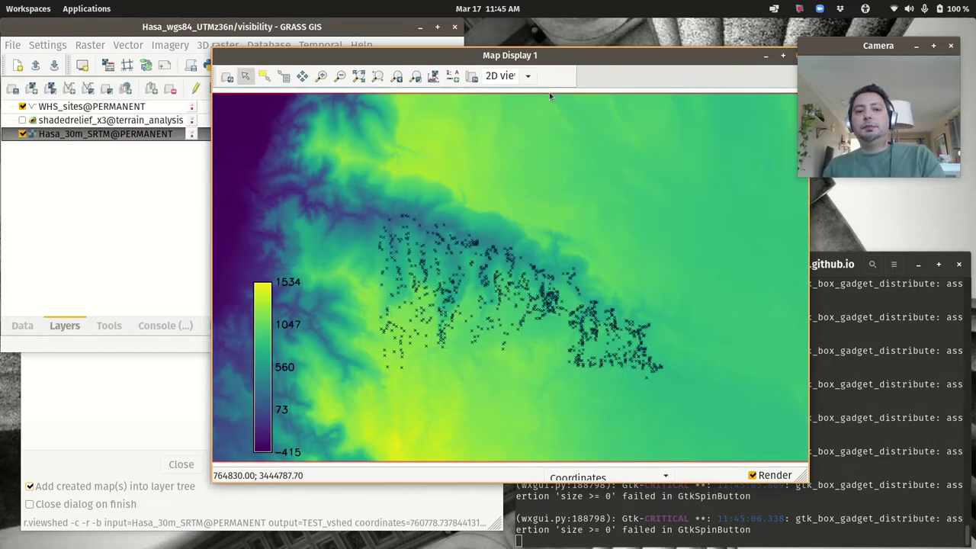
pyautogui.moveTo(430, 57); pyautogui.dragTo(579, 48)
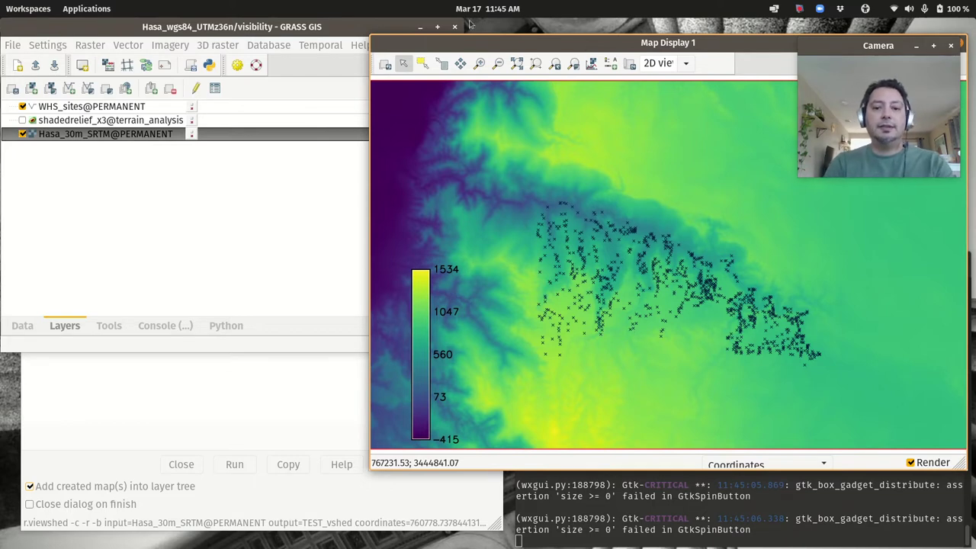
pyautogui.click(134, 203)
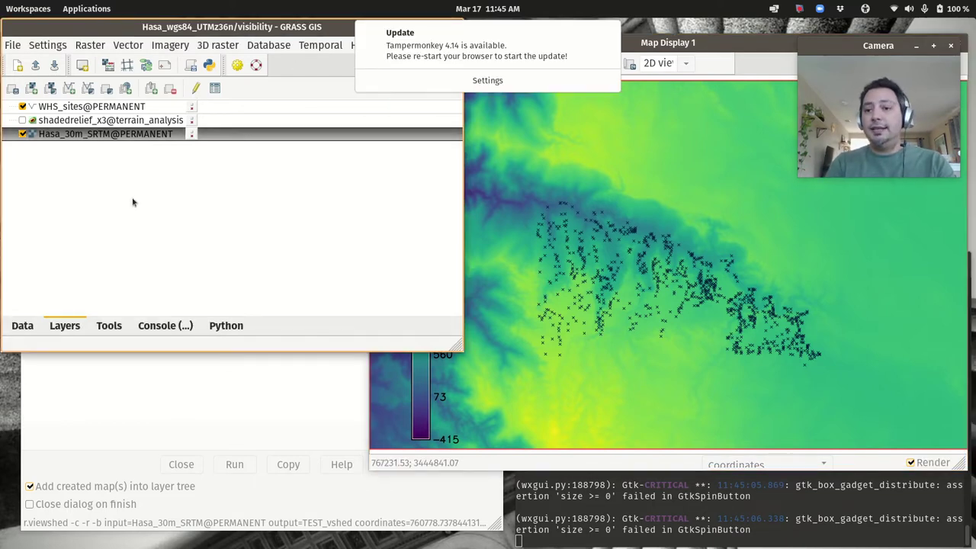
pyautogui.moveTo(504, 52)
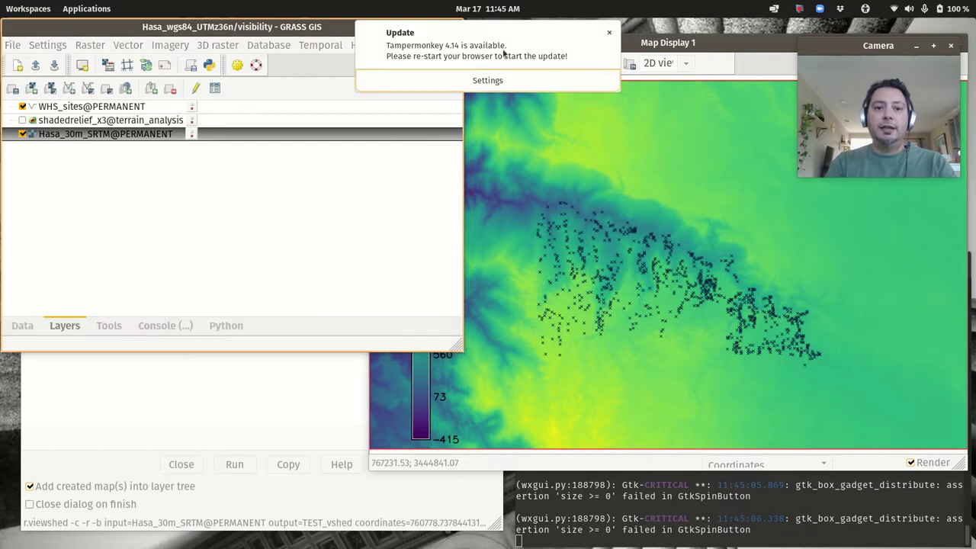
pyautogui.click(609, 34)
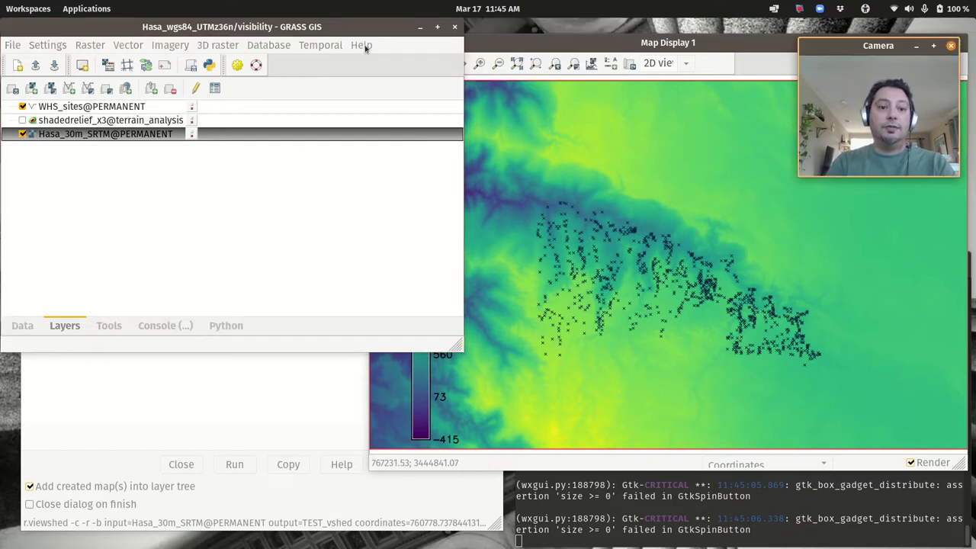
# - Open the installer for extensions from GRASS Addons and enlarge its window to show all extension categories
pyautogui.click(49, 45)
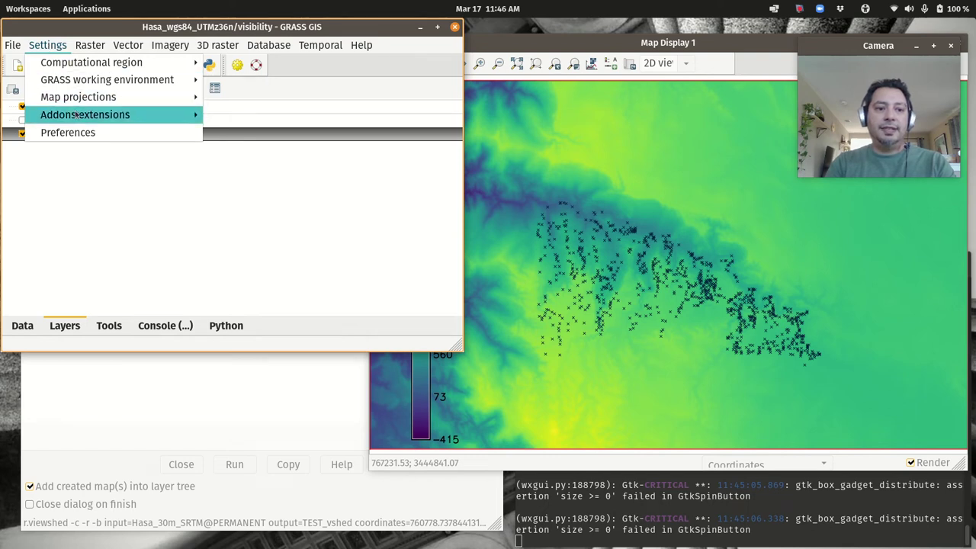
pyautogui.moveTo(86, 122)
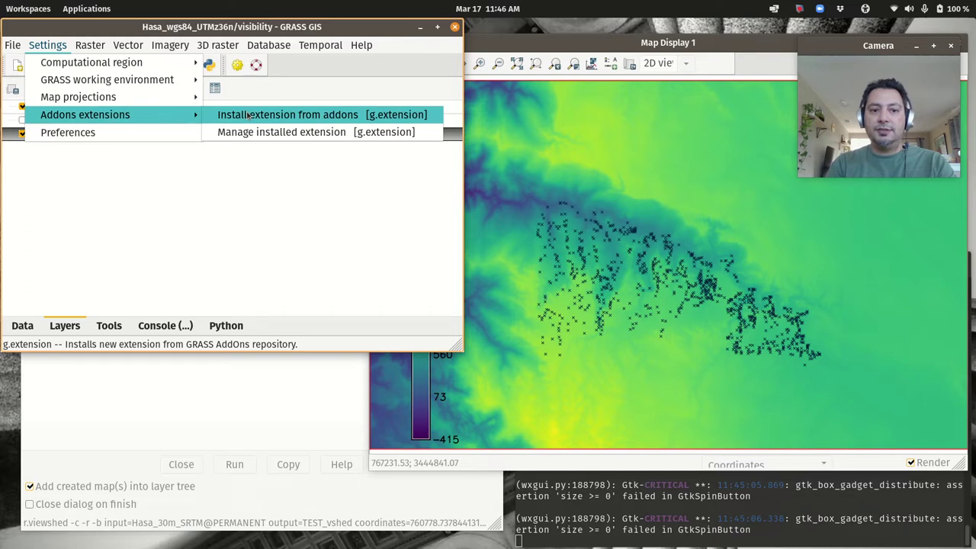
pyautogui.click(302, 114)
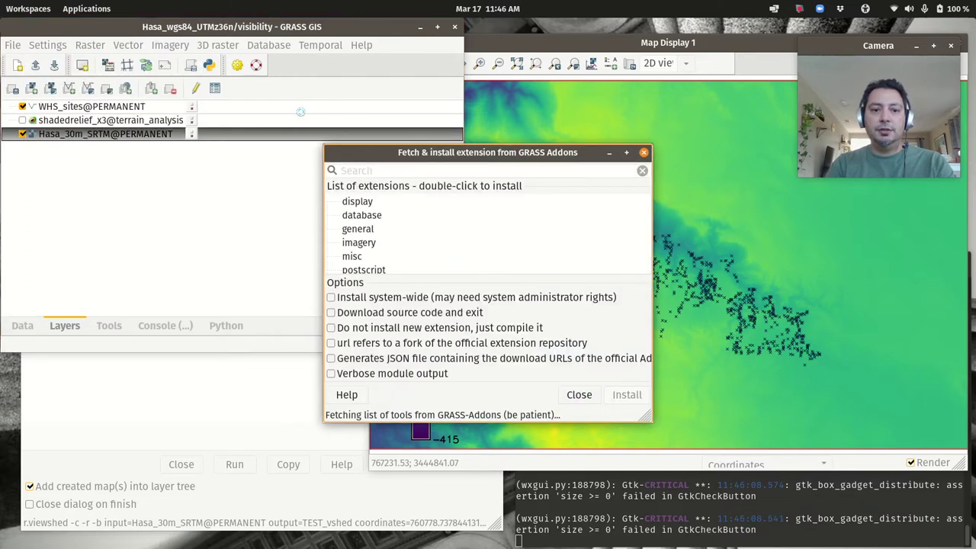
pyautogui.moveTo(450, 155); pyautogui.dragTo(225, 67)
pyautogui.moveTo(418, 327); pyautogui.dragTo(610, 501)
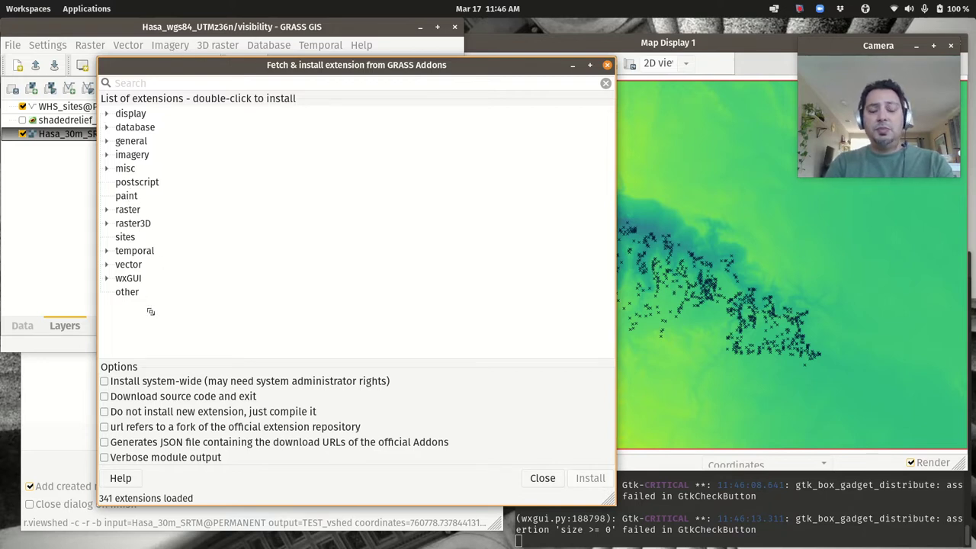
# - Find r.viewshed.cva among the raster addons, select it to read its description, and close the installer without installing
pyautogui.click(107, 210)
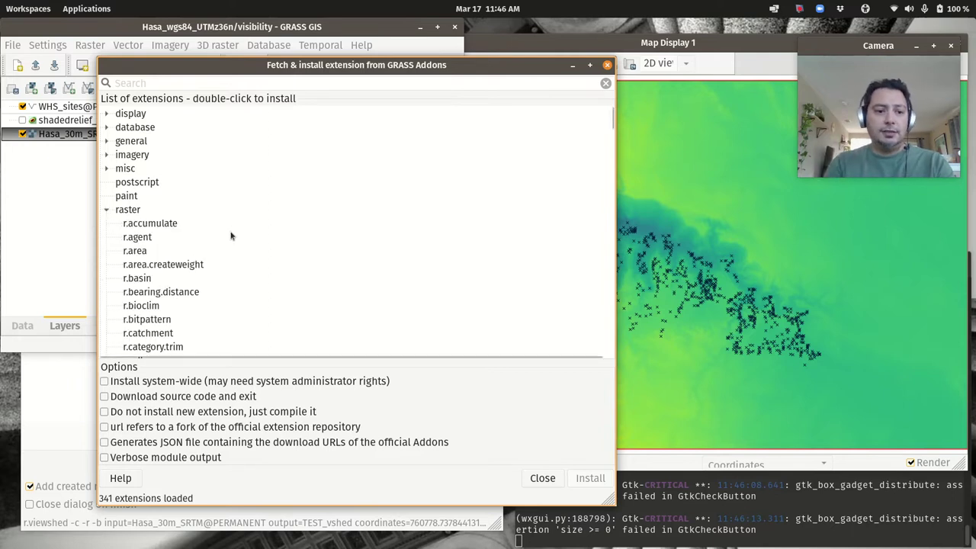
pyautogui.scroll(-5, 232, 300)
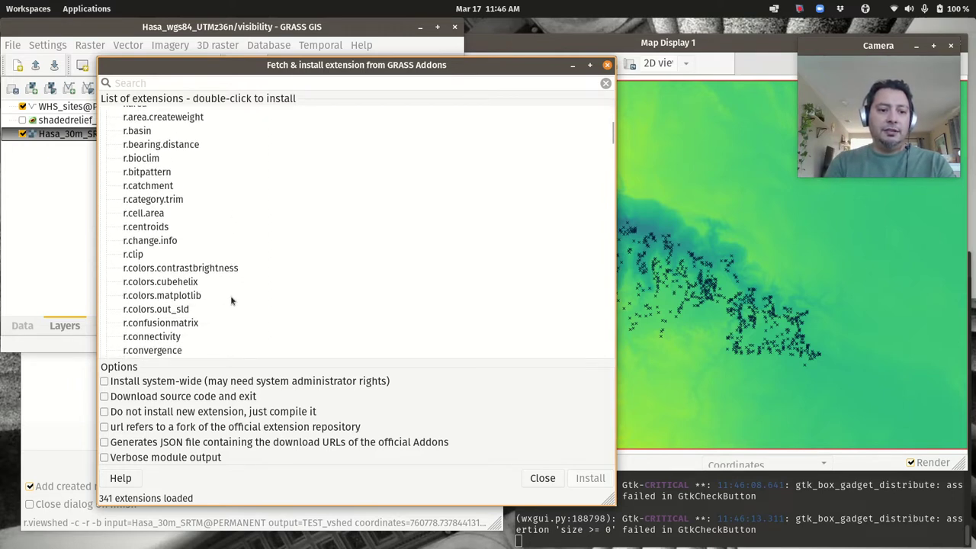
pyautogui.scroll(-2, 232, 300)
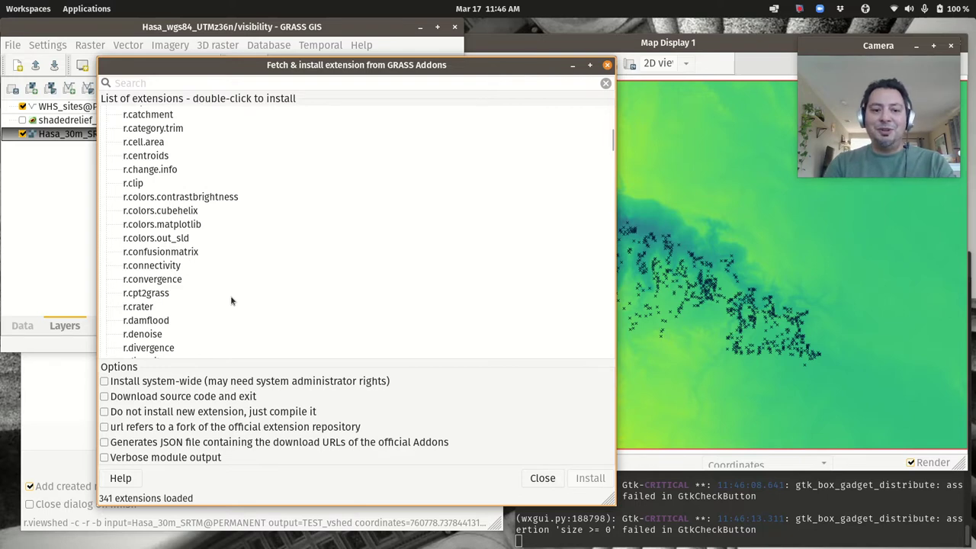
pyautogui.scroll(-6, 159, 292)
pyautogui.scroll(-11, 160, 293)
pyautogui.scroll(-14, 160, 292)
pyautogui.scroll(-10, 159, 293)
pyautogui.scroll(-4, 159, 292)
pyautogui.scroll(-9, 160, 292)
pyautogui.scroll(-2, 159, 292)
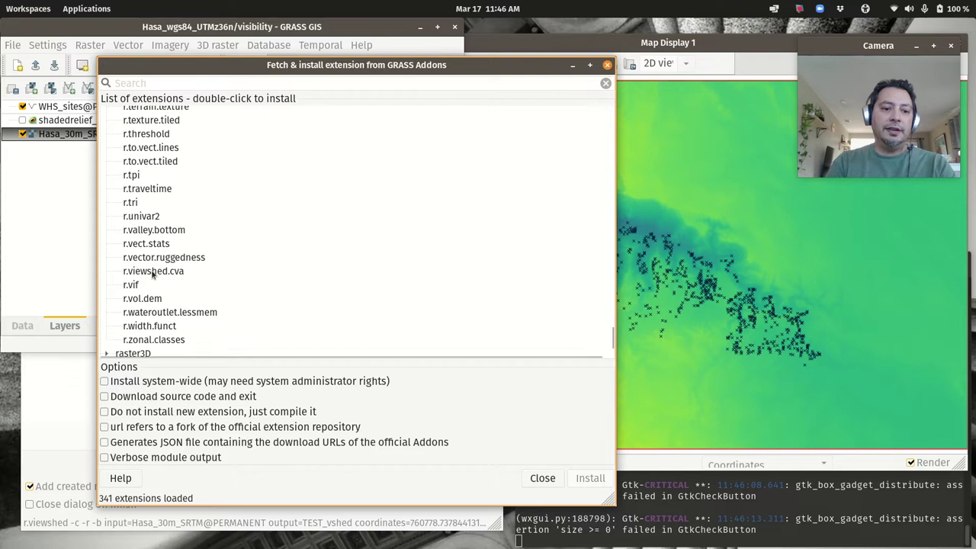
pyautogui.click(152, 272)
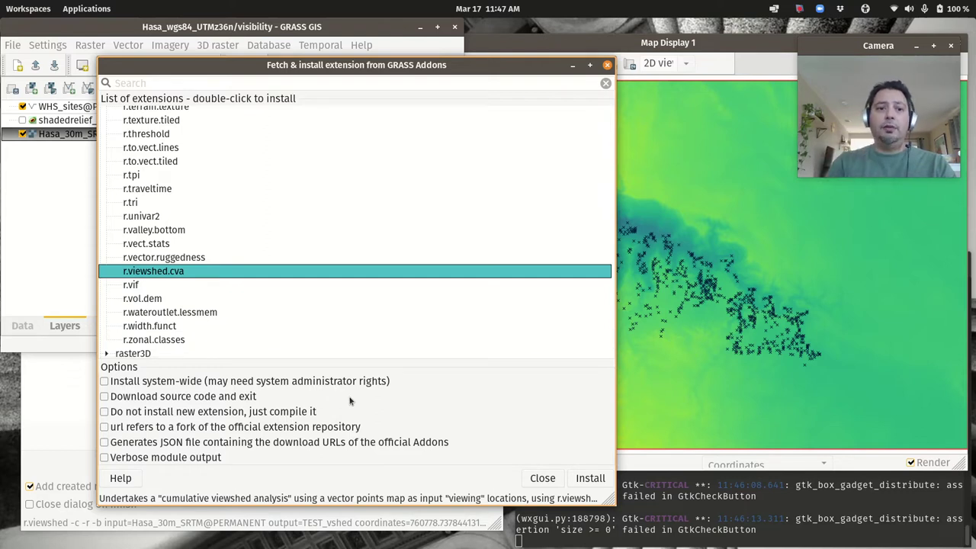
pyautogui.click(608, 65)
# - Switch to the GRASS terminal and launch the cumulative viewshed tool in the background with r.viewshed.cva&
pyautogui.click(110, 331)
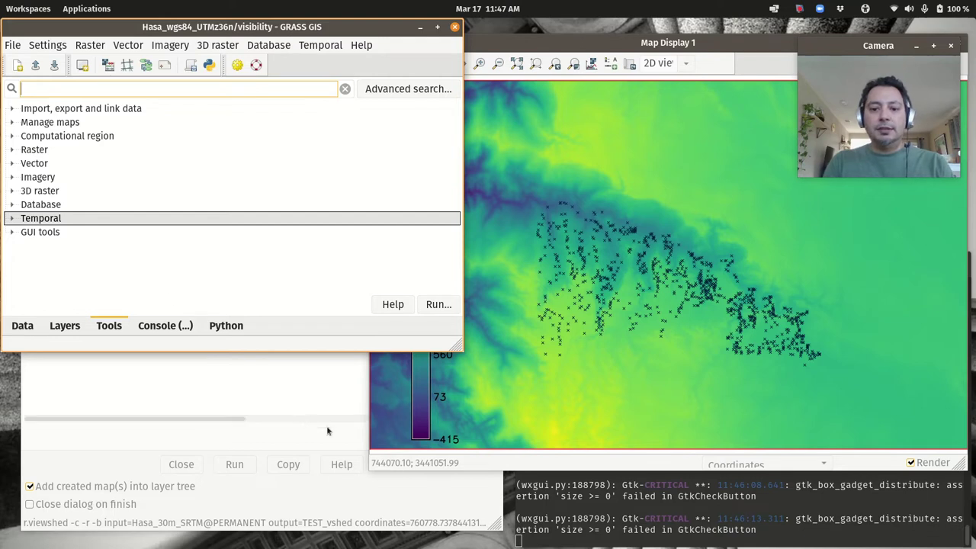
pyautogui.click(541, 510)
pyautogui.scroll(-1, 541, 509)
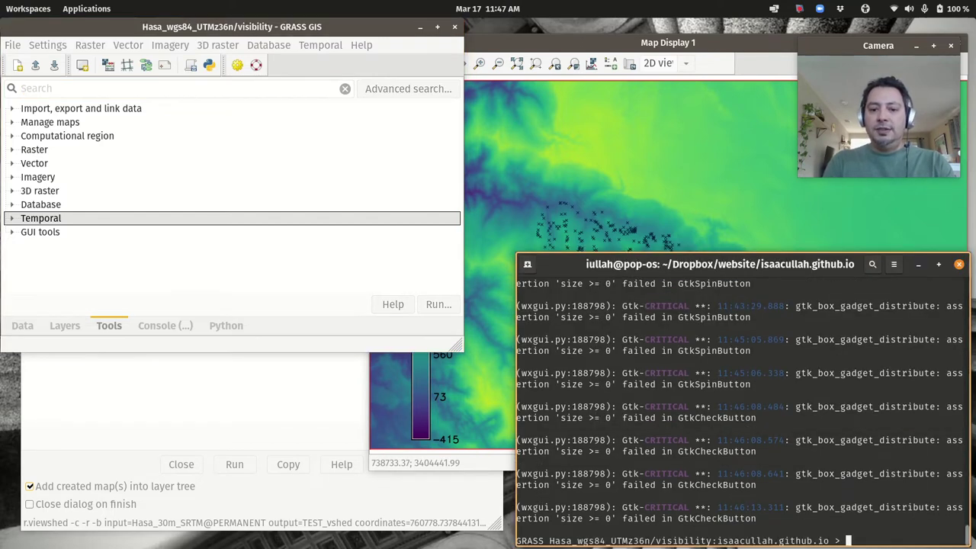
pyautogui.moveTo(649, 265)
pyautogui.mouseDown()
pyautogui.moveTo(636, 215)
pyautogui.moveTo(645, 246)
pyautogui.mouseUp()
pyautogui.write('r')
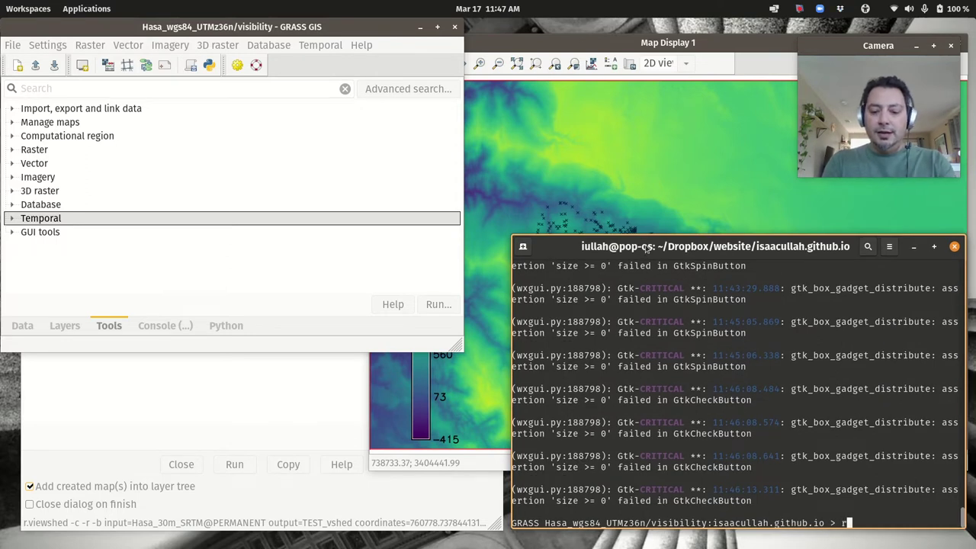
pyautogui.write('.viewshed.cva')
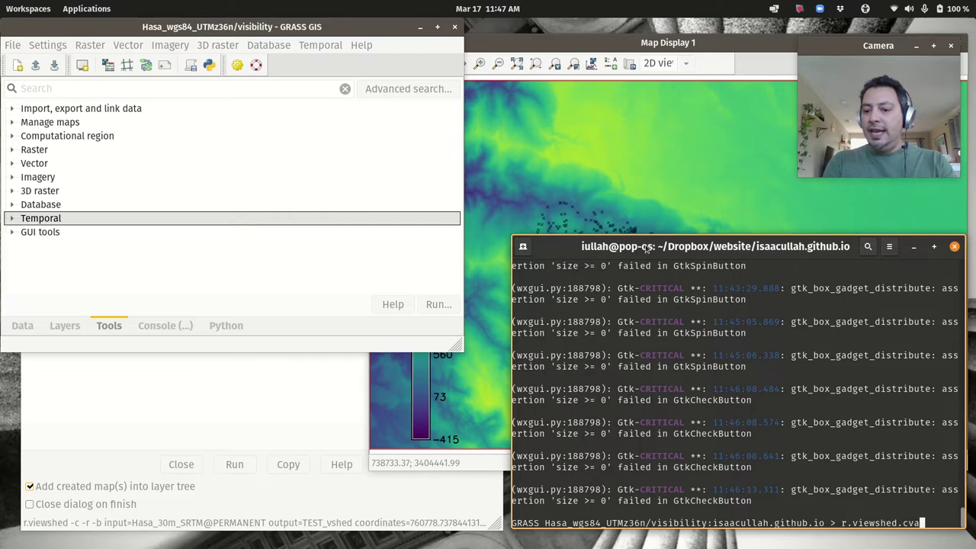
pyautogui.write('&')
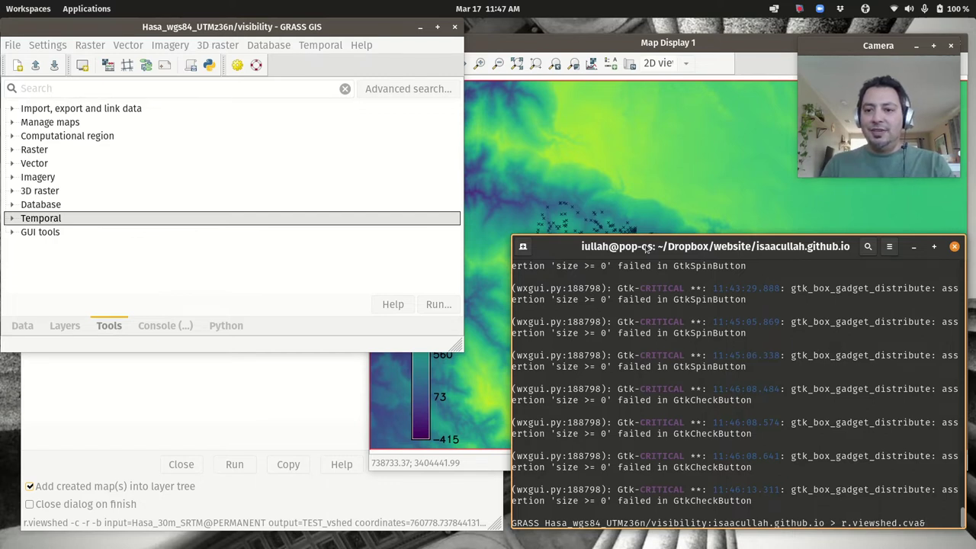
pyautogui.press('Return')
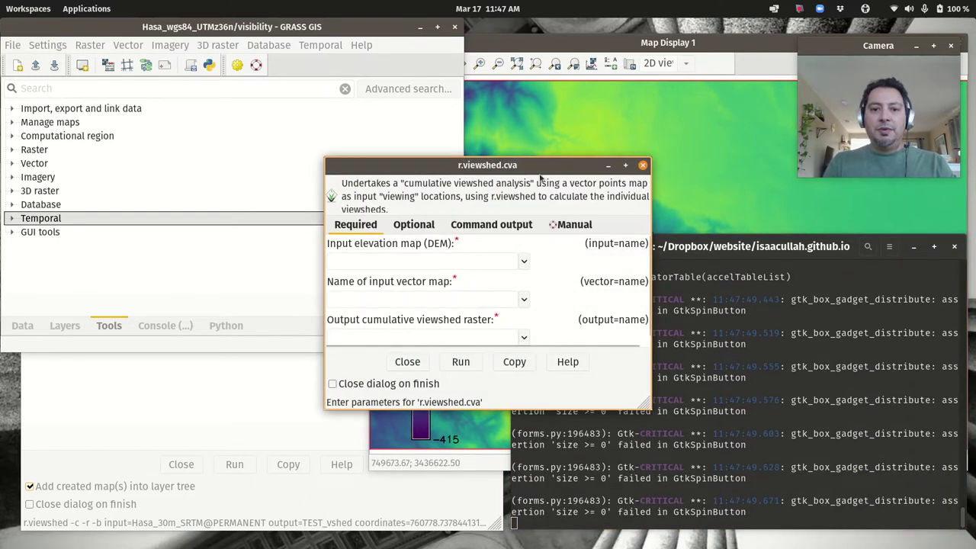
# - Move and enlarge the r.viewshed.cva dialog over the main window, and bring the map display forward
pyautogui.moveTo(543, 169); pyautogui.dragTo(715, 206)
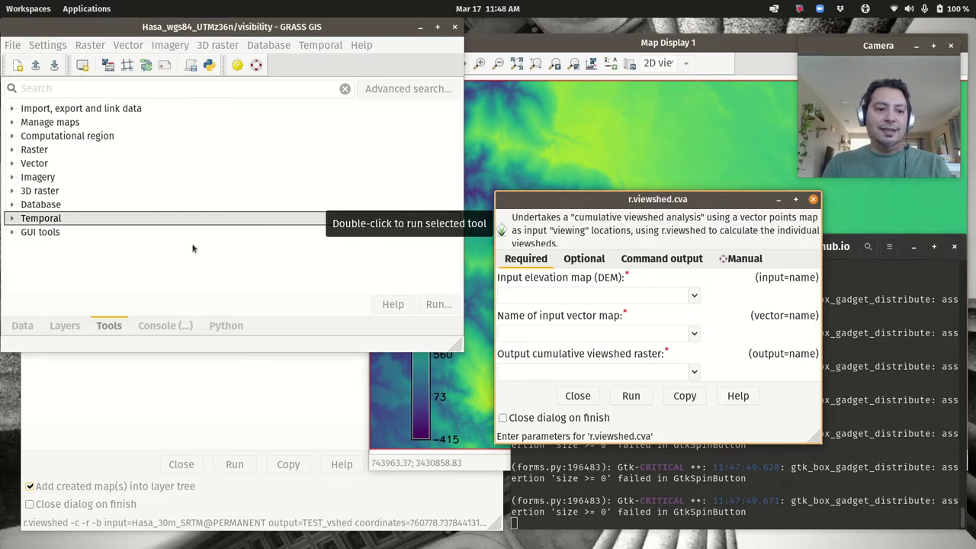
pyautogui.click(76, 256)
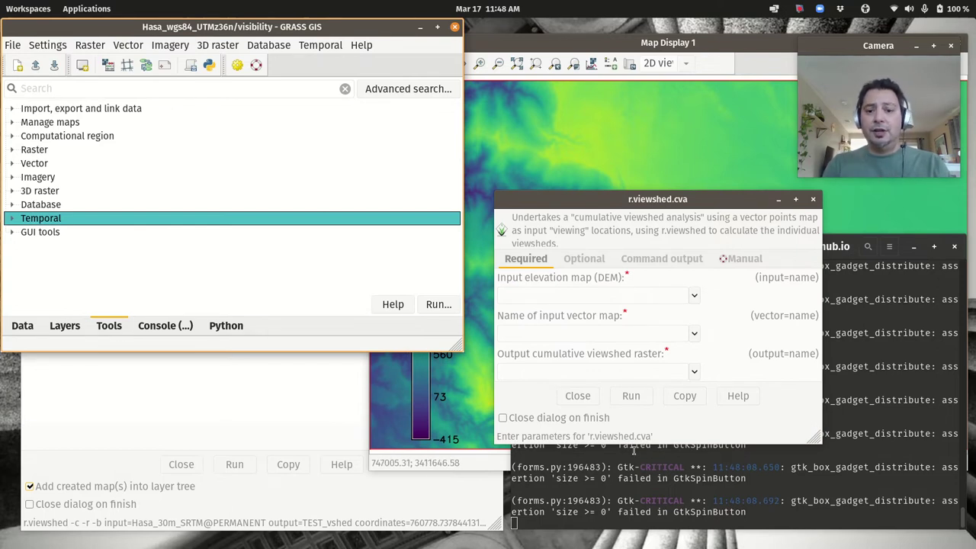
pyautogui.click(684, 513)
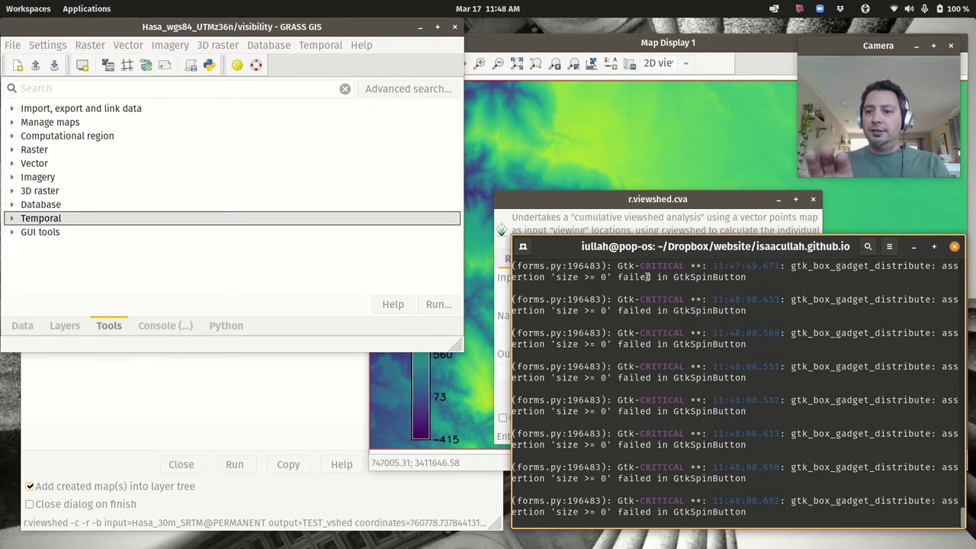
pyautogui.click(667, 197)
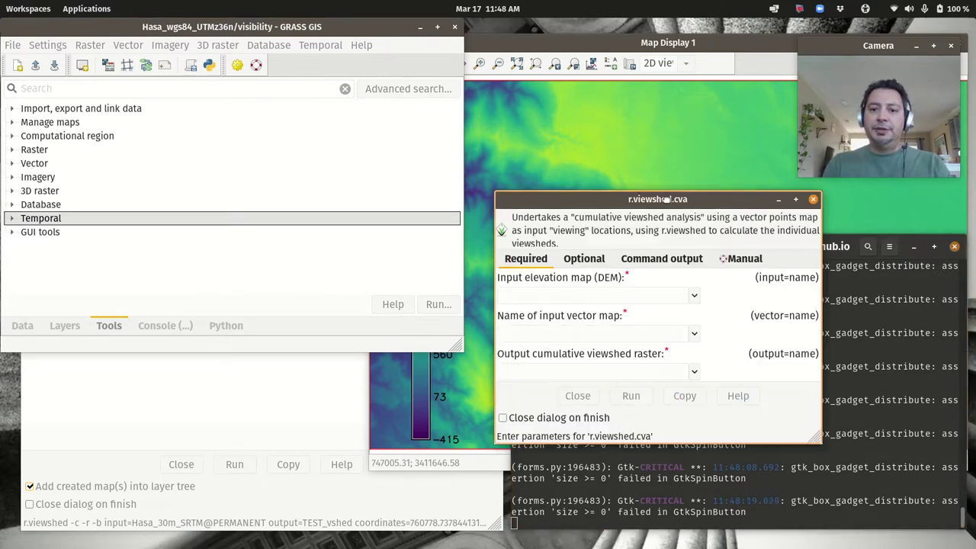
pyautogui.moveTo(660, 197); pyautogui.dragTo(227, 80)
pyautogui.moveTo(410, 319); pyautogui.dragTo(587, 430)
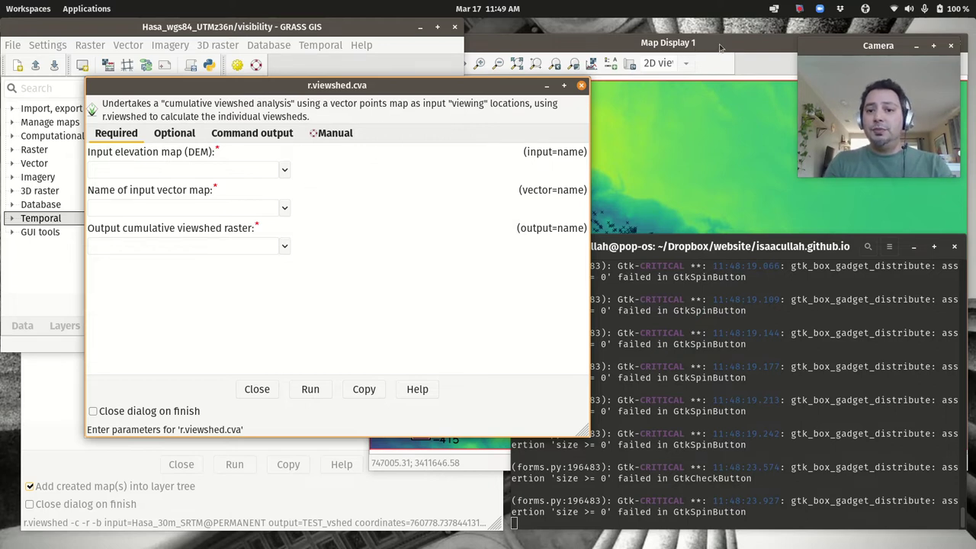
pyautogui.click(692, 47)
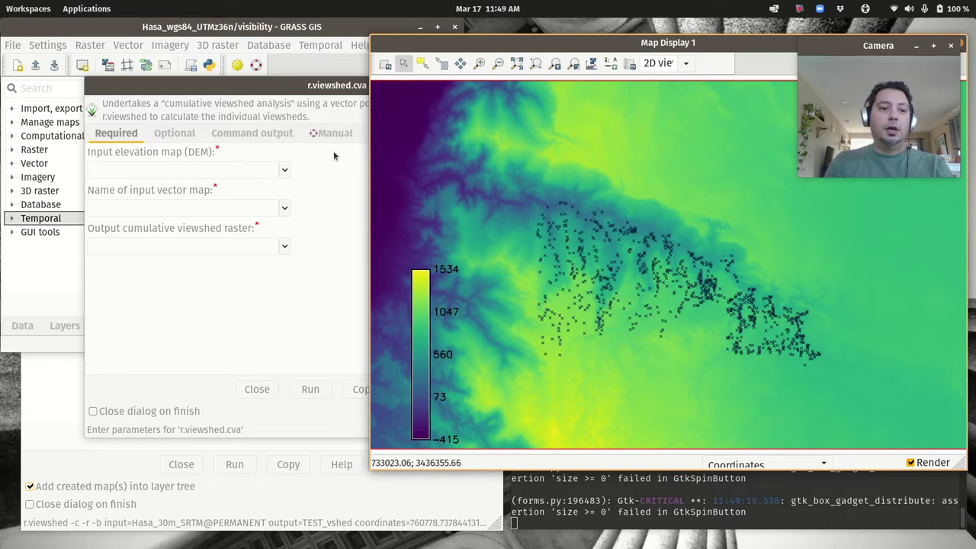
# - Bring the main GRASS window forward, show its loaded map layers, and open the attribute data of WHS_sites
pyautogui.click(70, 259)
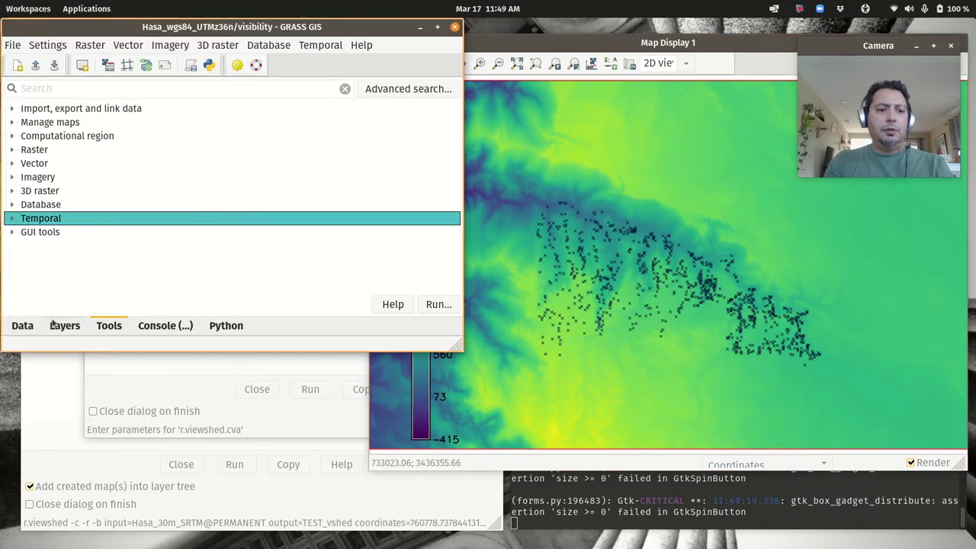
pyautogui.click(28, 331)
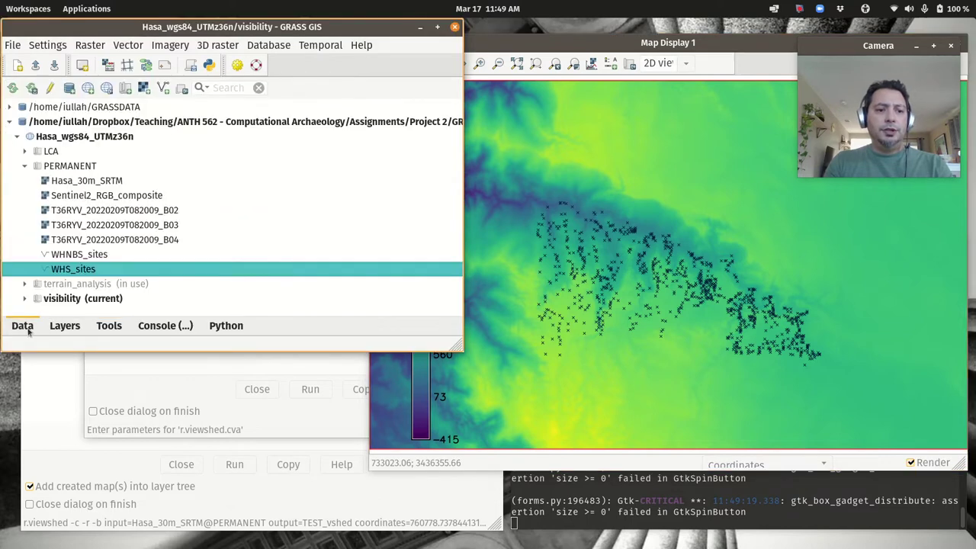
pyautogui.click(67, 329)
pyautogui.rightClick(74, 135)
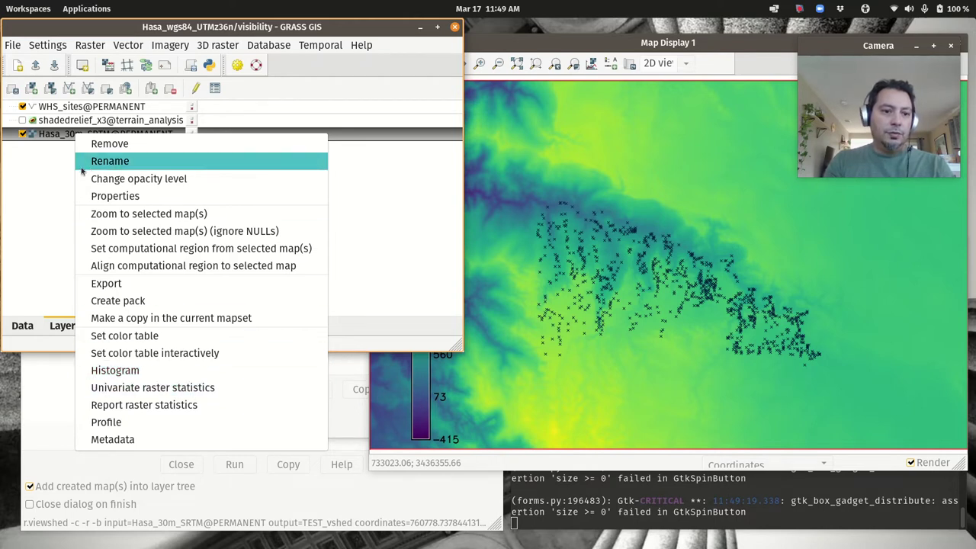
pyautogui.click(47, 164)
pyautogui.click(56, 108)
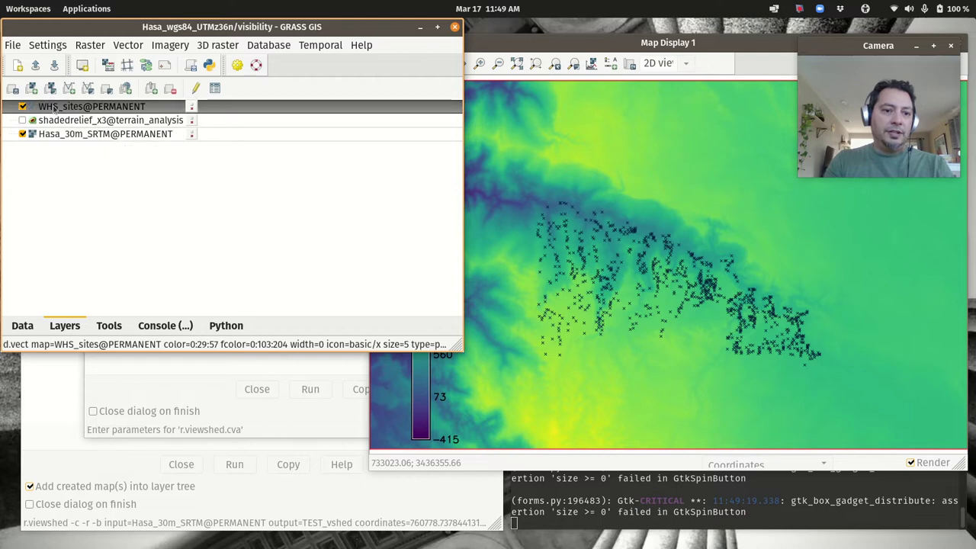
pyautogui.rightClick(55, 106)
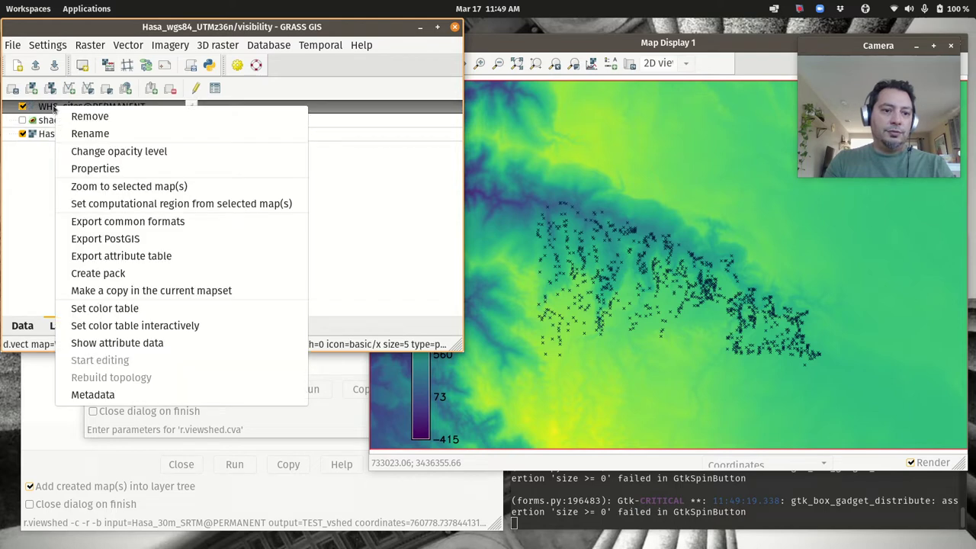
pyautogui.click(142, 343)
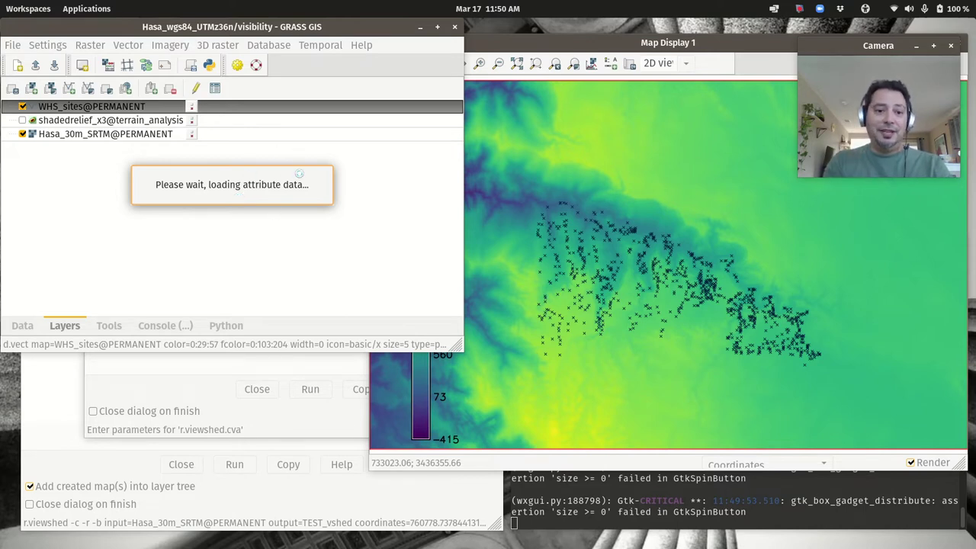
pyautogui.click(801, 10)
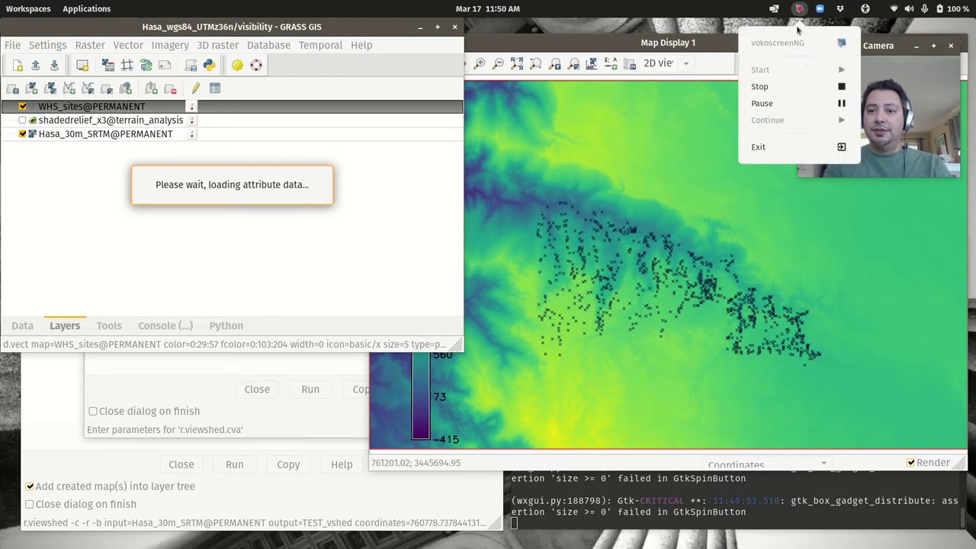
pyautogui.click(843, 103)
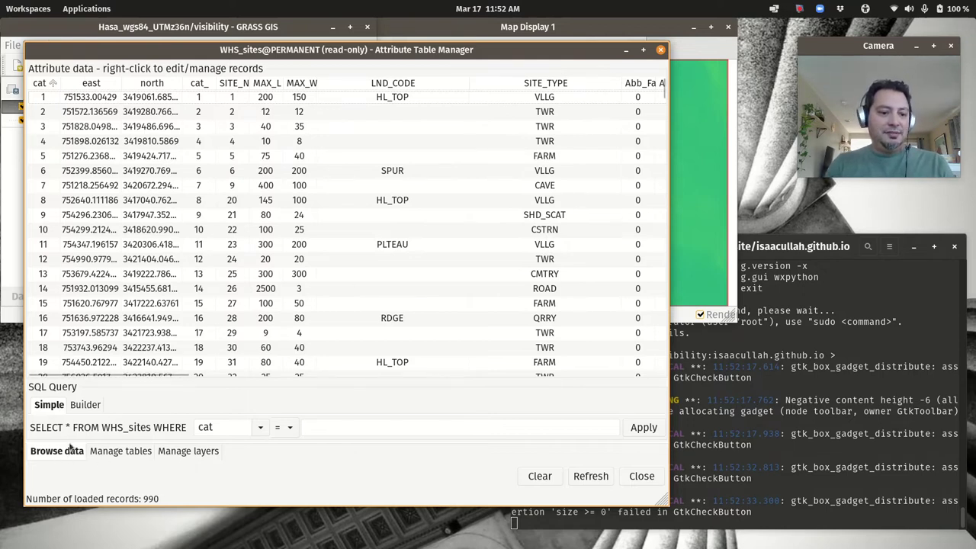
# - Review the WHS_sites table's queryable fields, the record options and the SQL builder mode, and close the attribute table
pyautogui.click(261, 428)
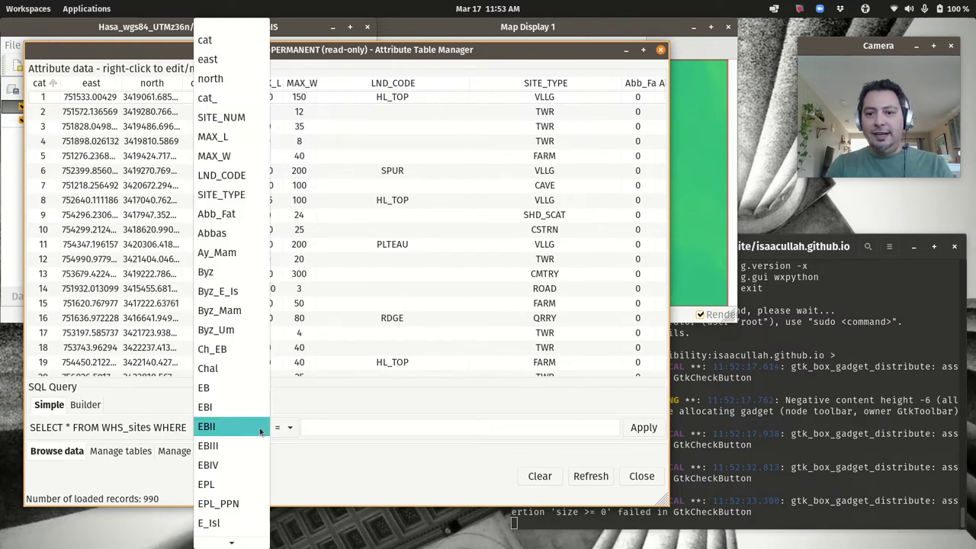
pyautogui.click(347, 441)
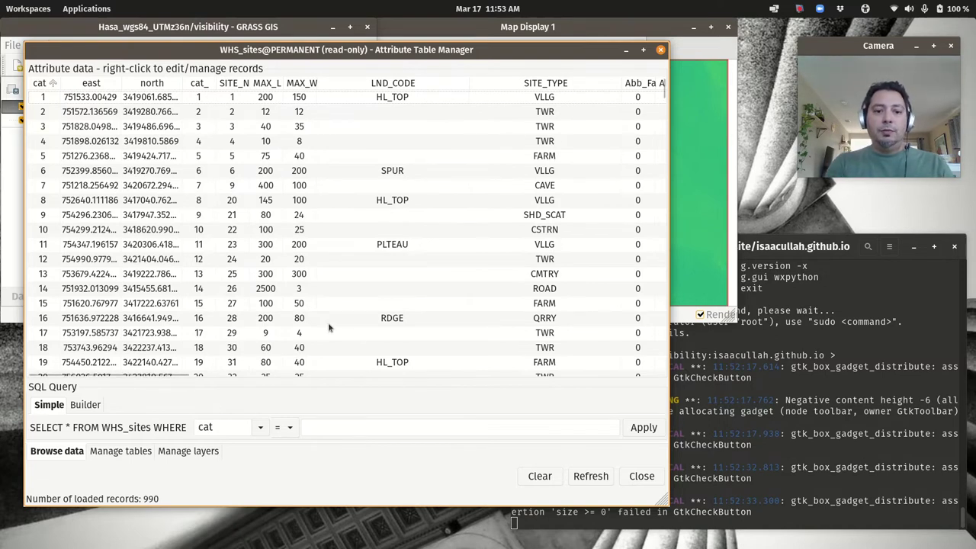
pyautogui.click(290, 215)
pyautogui.rightClick(290, 215)
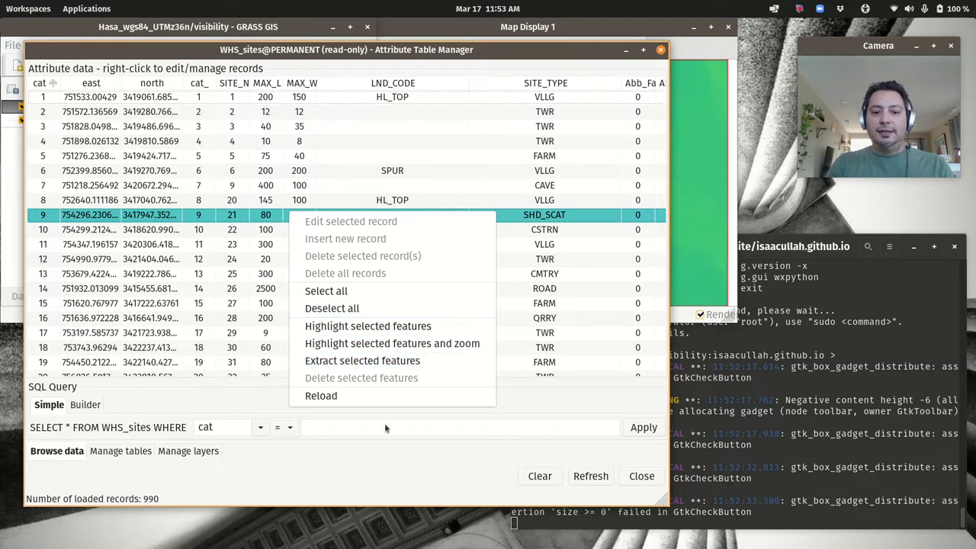
pyautogui.click(398, 465)
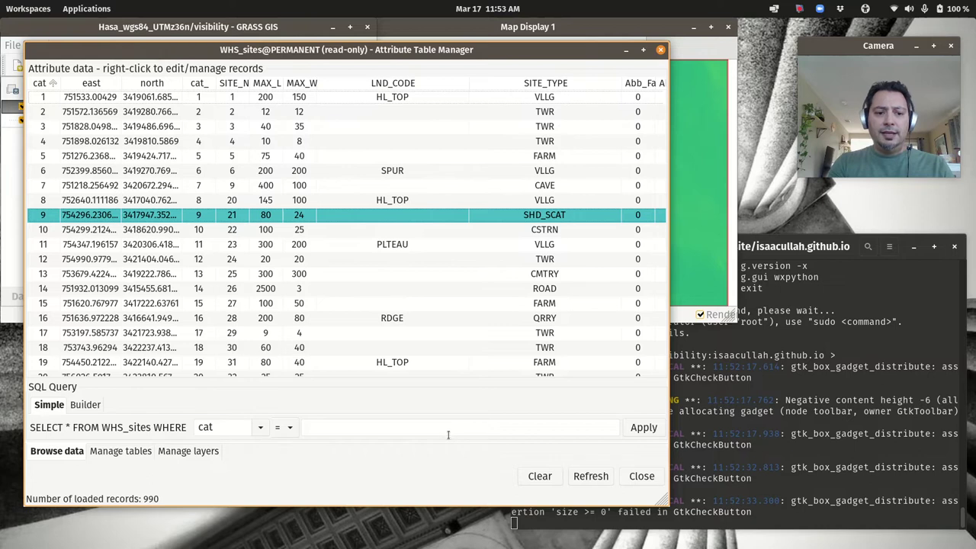
pyautogui.click(83, 405)
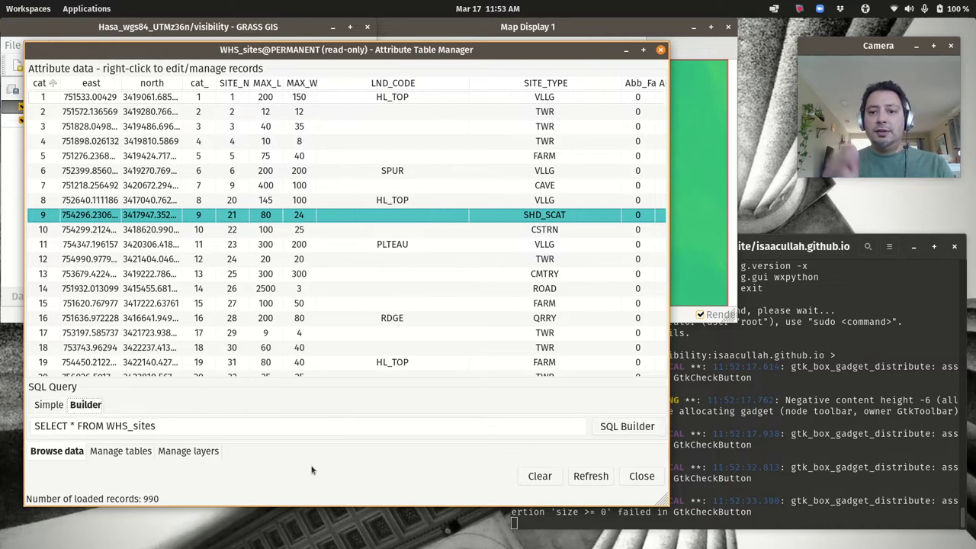
pyautogui.click(635, 476)
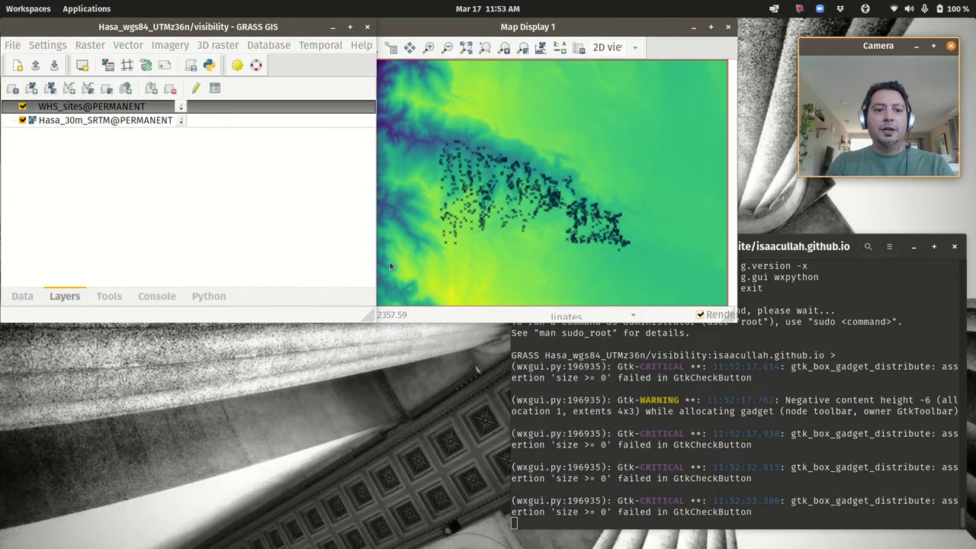
# - Open the v.extract tool for selecting vector features by attributes, with WHS_sites as input, and name the output map PN_sites
pyautogui.click(136, 48)
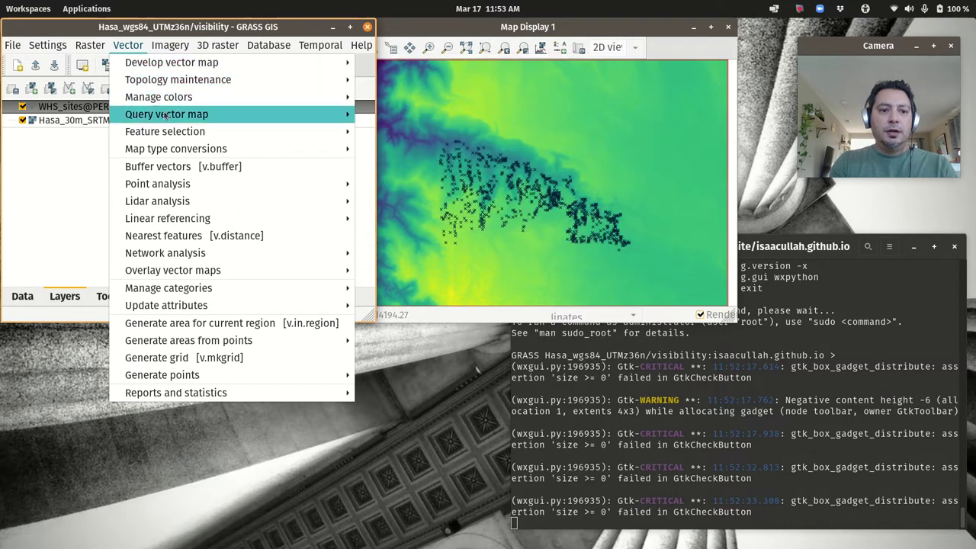
pyautogui.moveTo(293, 117)
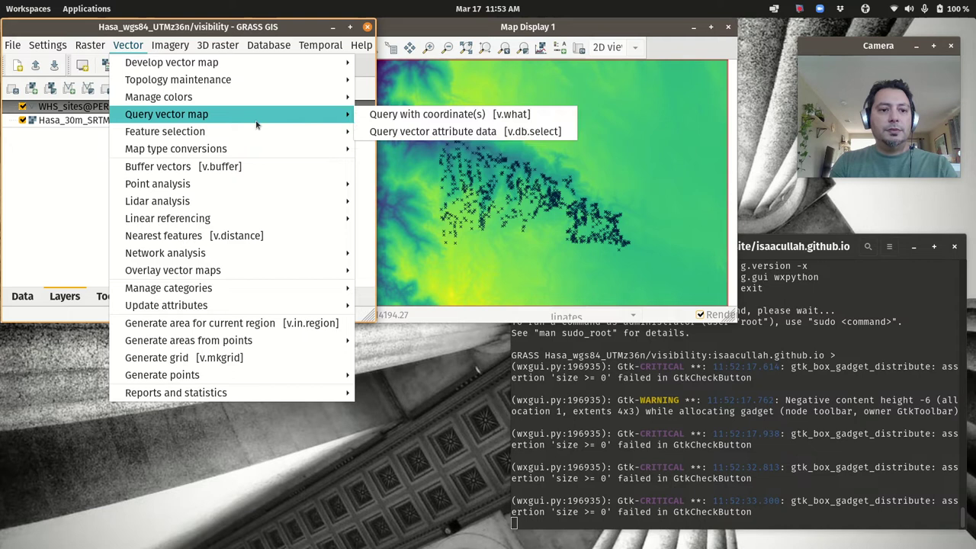
pyautogui.moveTo(259, 142)
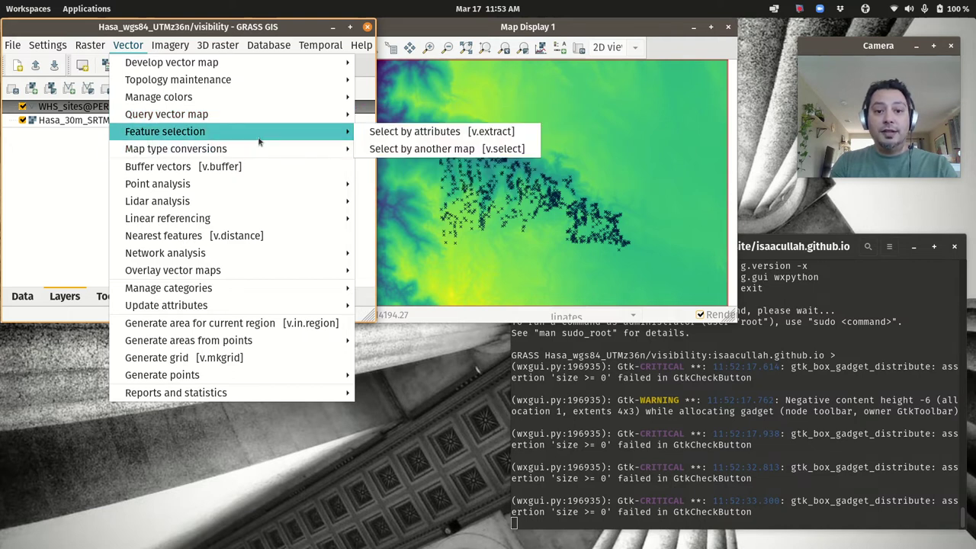
pyautogui.click(419, 135)
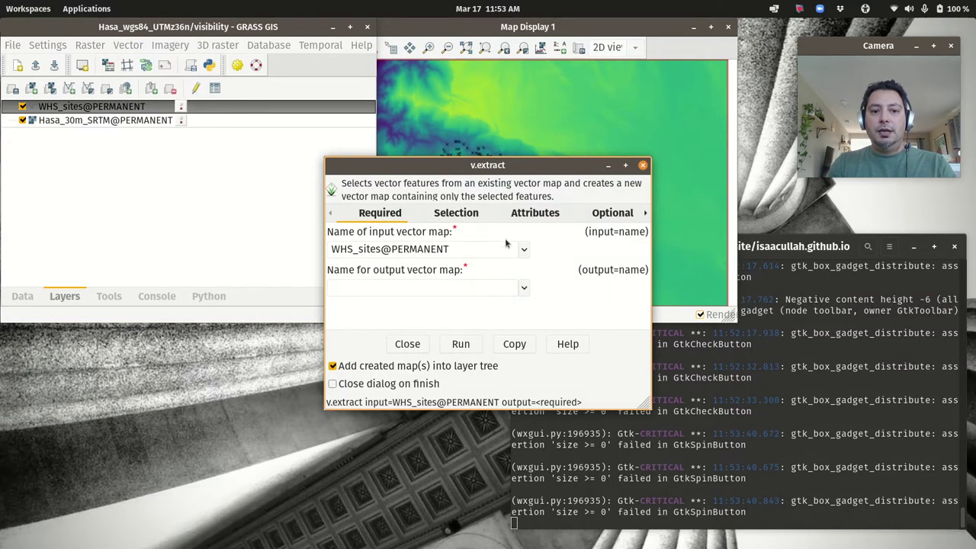
pyautogui.click(466, 286)
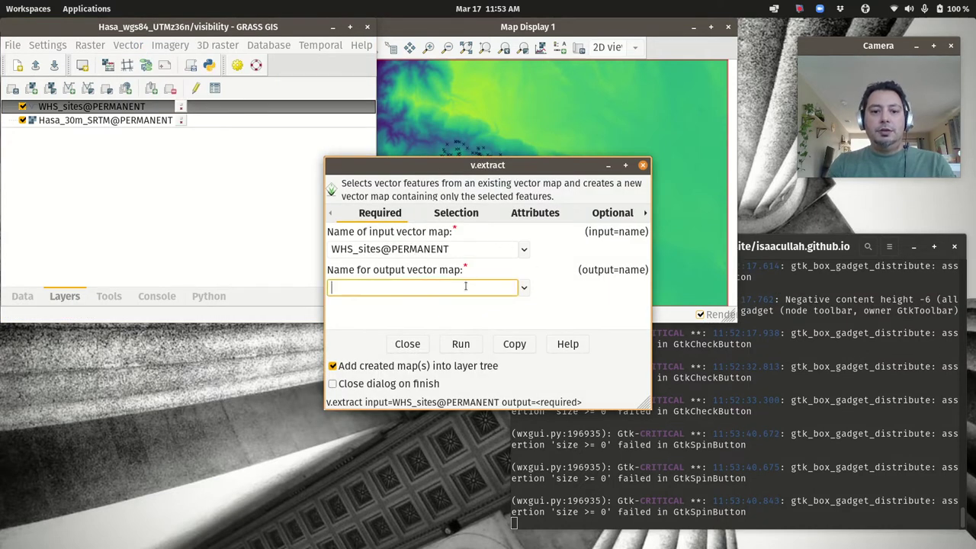
pyautogui.write('PN_sites')
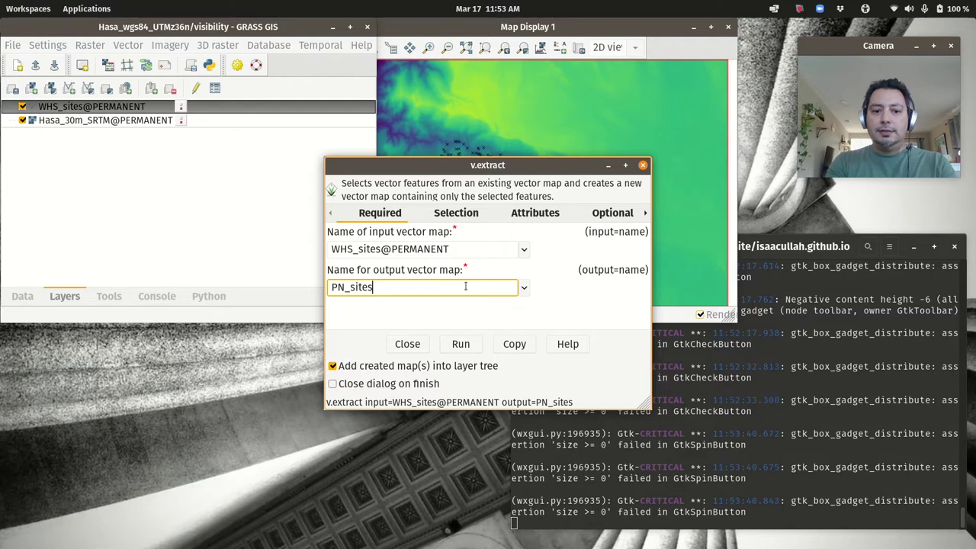
# - Enlarge and reposition the v.extract dialog, set the WHERE condition to "PN" = 1, check the attribute options, and try to run the extraction
pyautogui.click(444, 212)
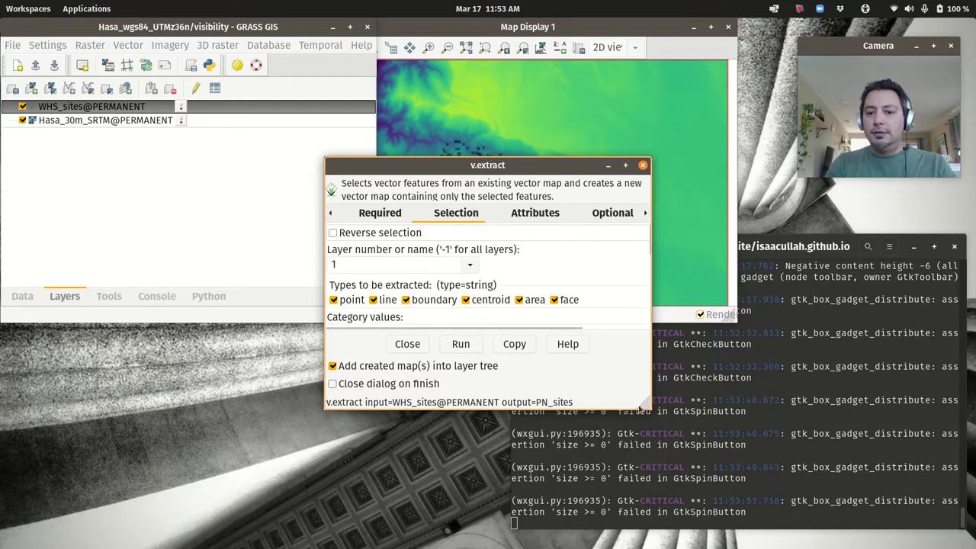
pyautogui.moveTo(645, 403); pyautogui.dragTo(876, 524)
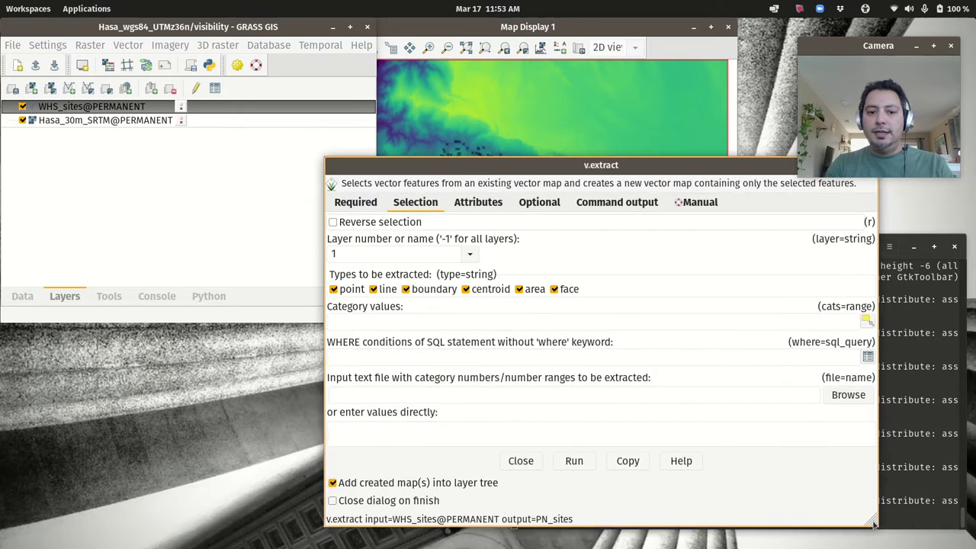
pyautogui.moveTo(580, 165); pyautogui.dragTo(397, 68)
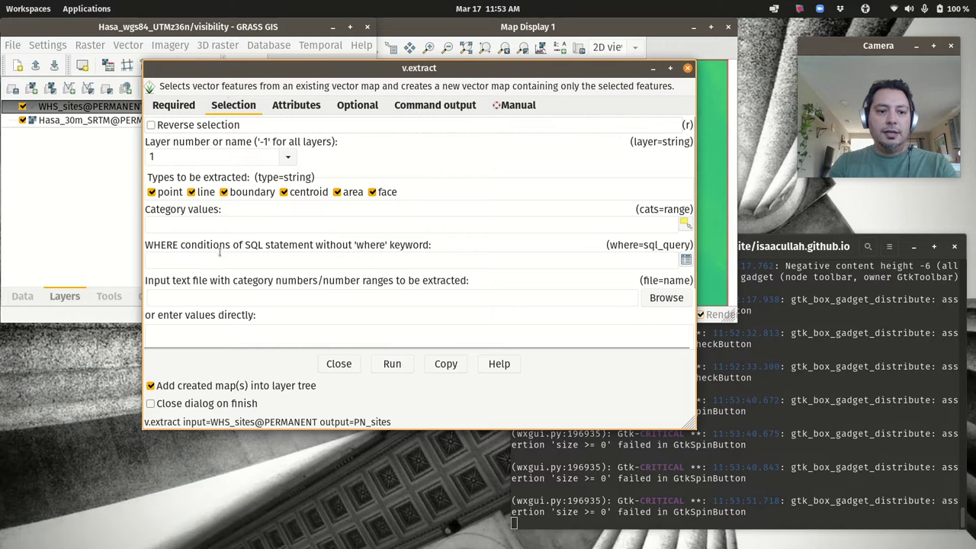
pyautogui.click(195, 259)
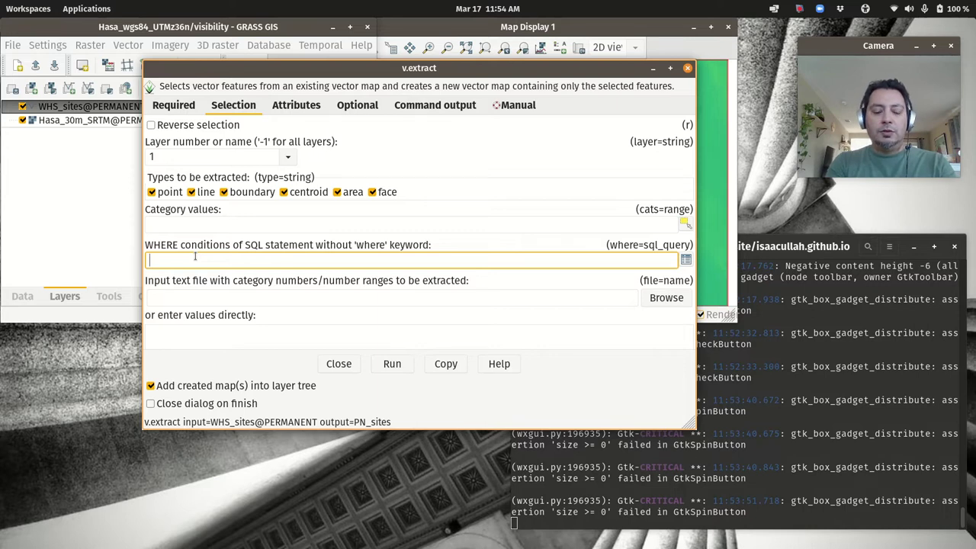
pyautogui.write('"P')
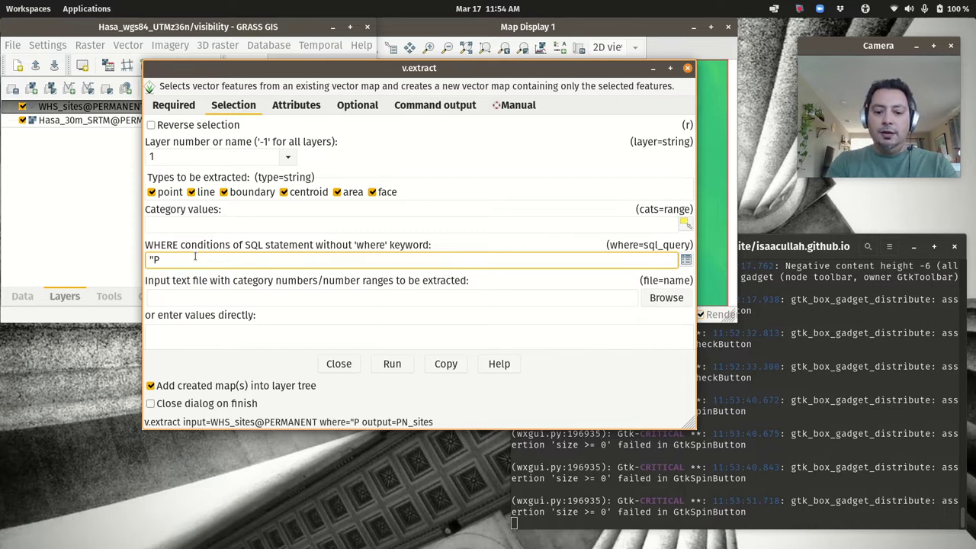
pyautogui.write('N" = 1')
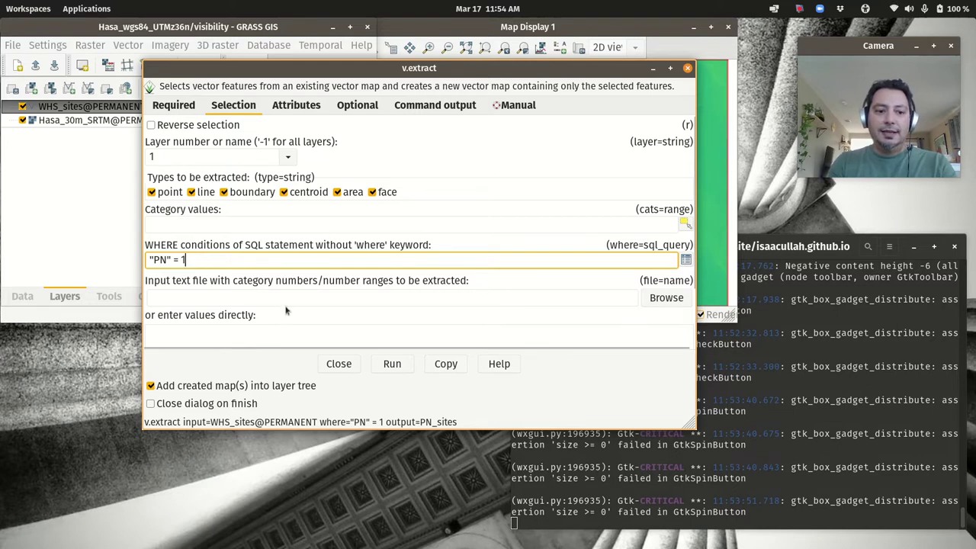
pyautogui.click(297, 107)
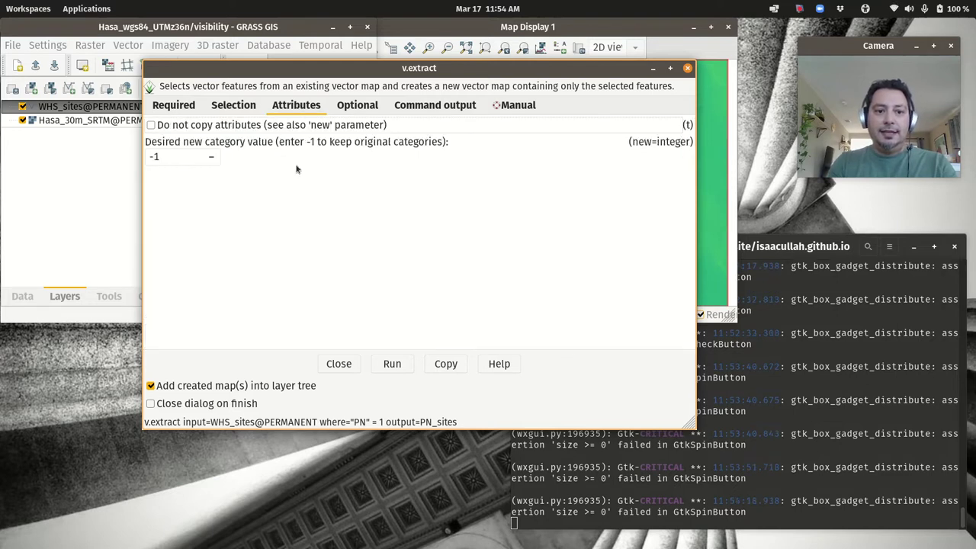
pyautogui.click(401, 369)
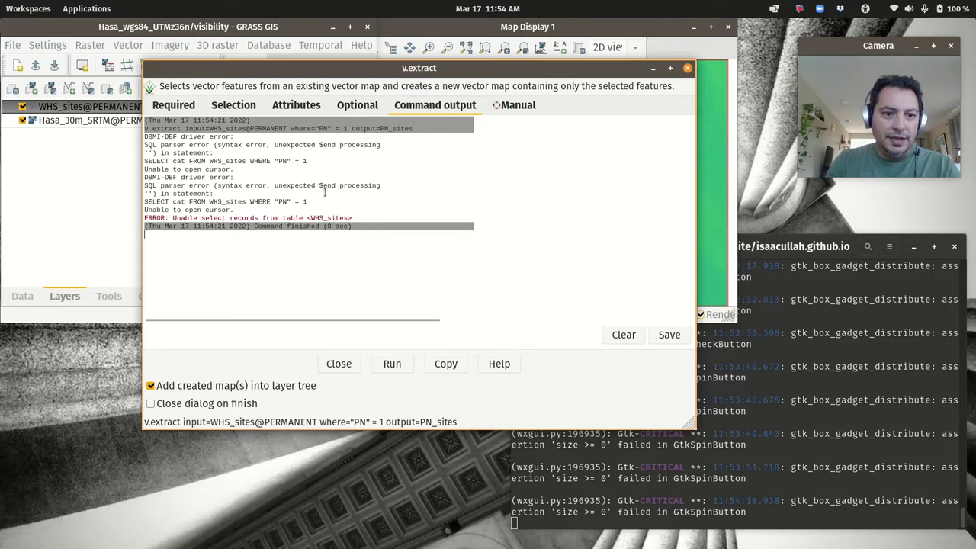
# - Move the v.extract dialog aside and reopen the attribute data of the WHS_sites layer
pyautogui.moveTo(447, 69); pyautogui.dragTo(599, 114)
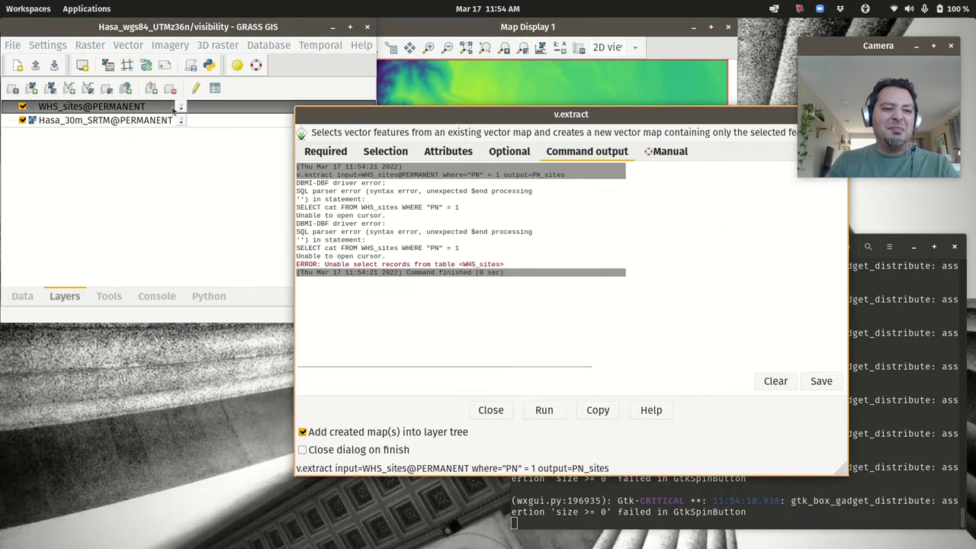
pyautogui.click(87, 109)
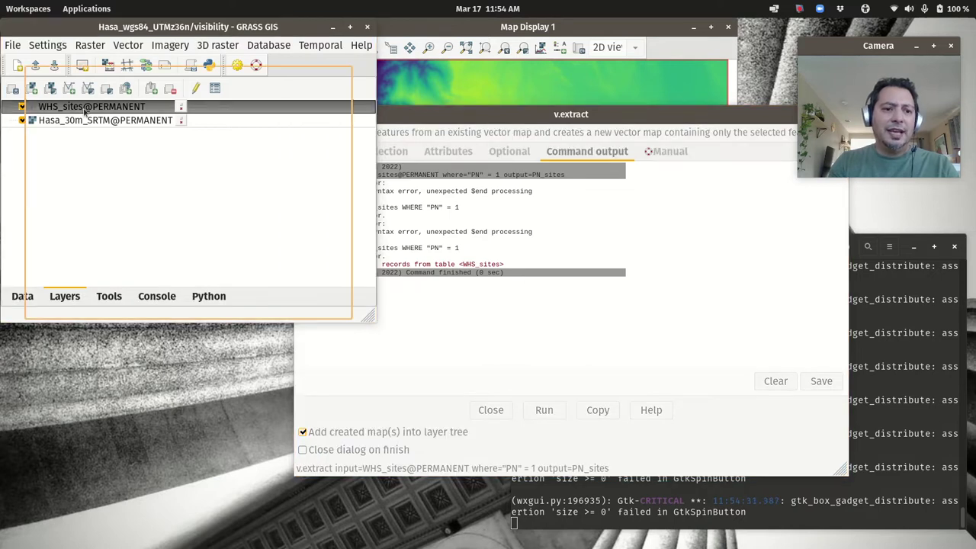
pyautogui.click(343, 76)
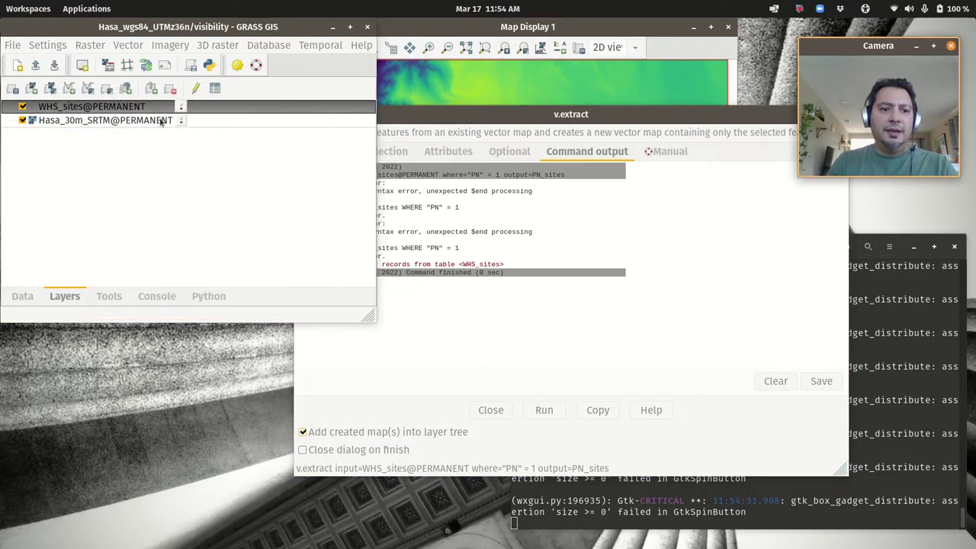
pyautogui.rightClick(132, 111)
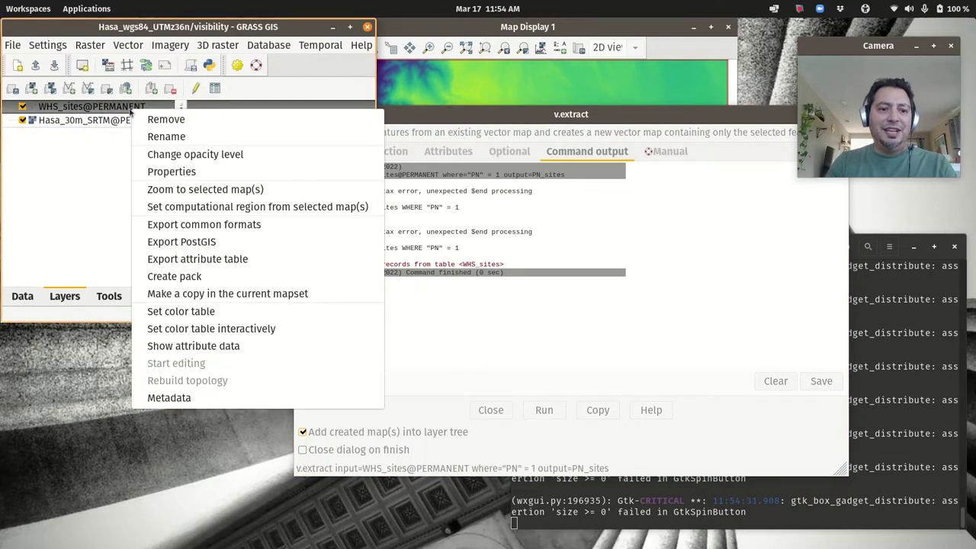
pyautogui.click(177, 347)
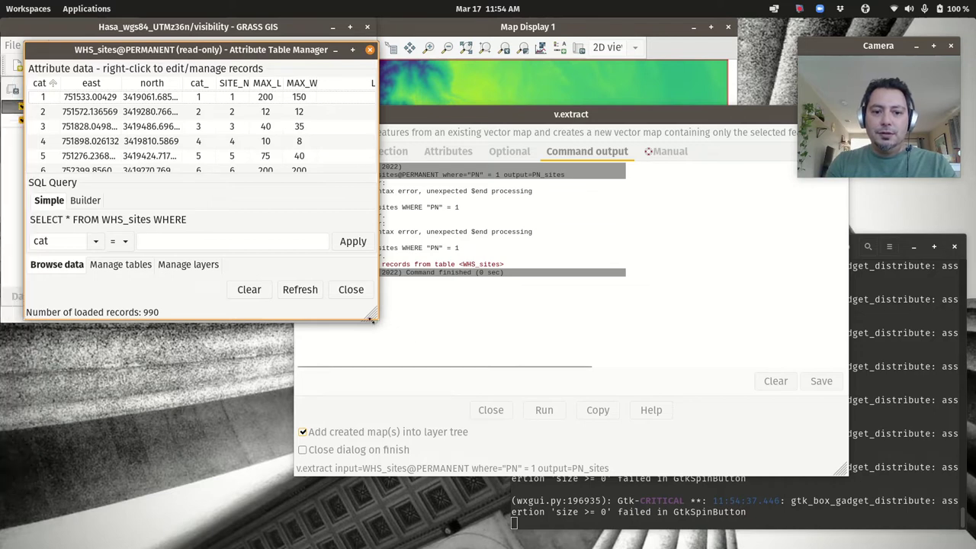
# - Enlarge the WHS_sites attribute table and examine its period columns for the presence codes of each site
pyautogui.moveTo(372, 320); pyautogui.dragTo(650, 524)
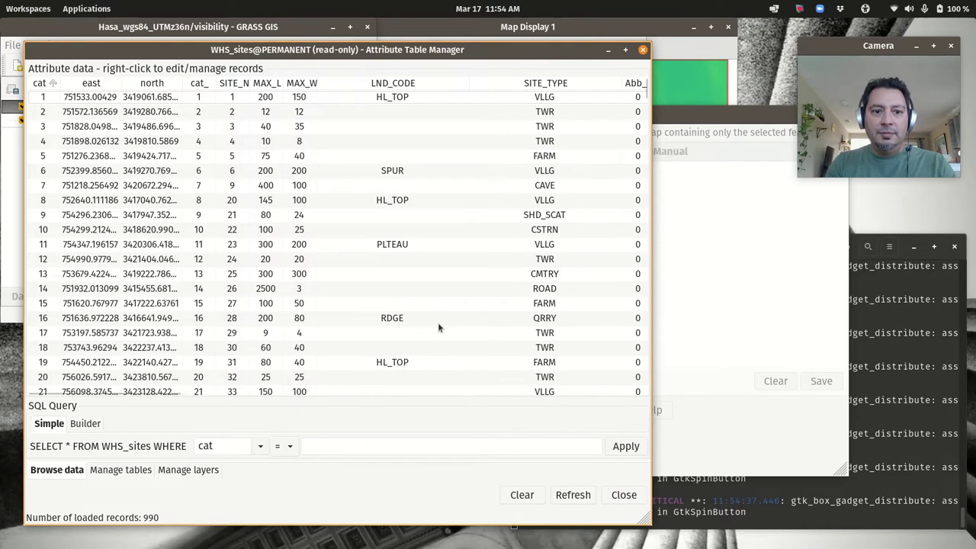
pyautogui.hscroll(10, 439, 328)
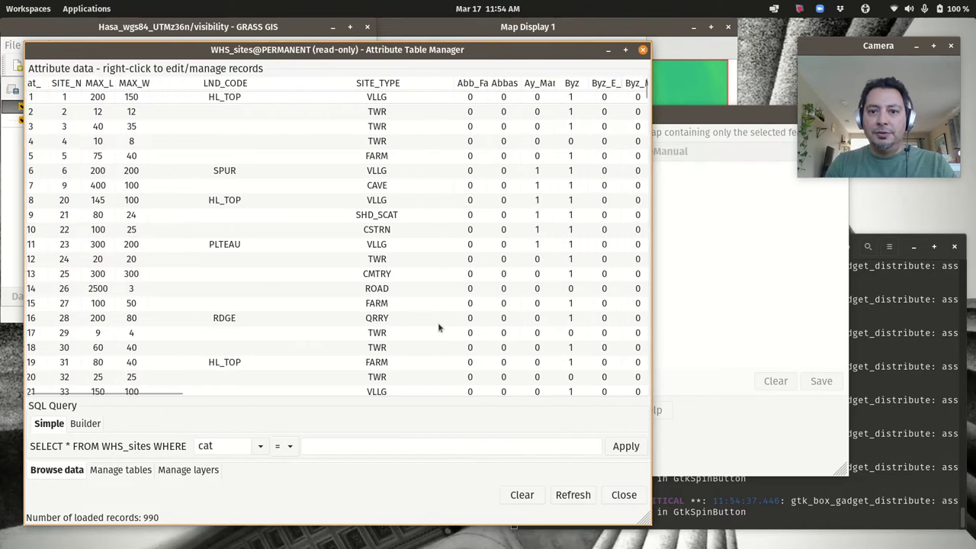
pyautogui.hscroll(10, 439, 328)
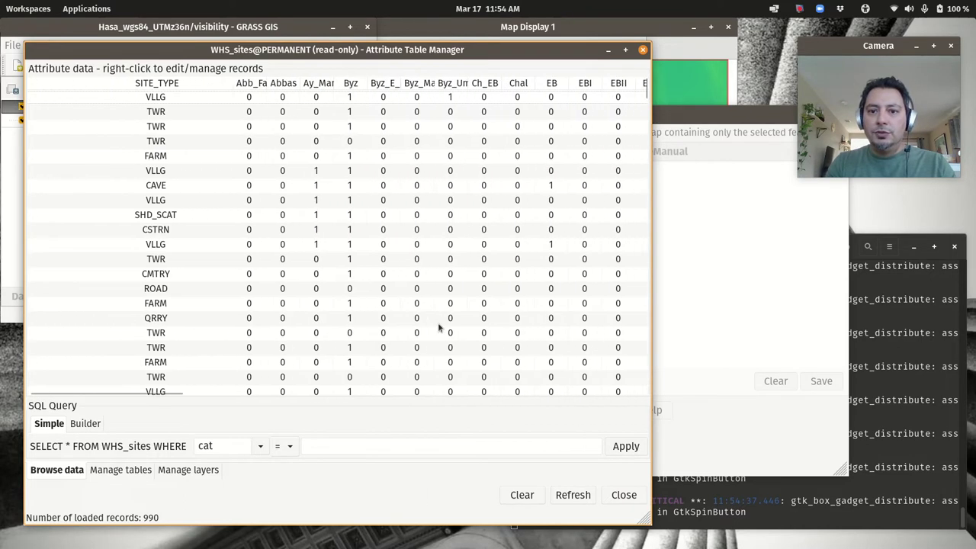
pyautogui.hscroll(10, 439, 327)
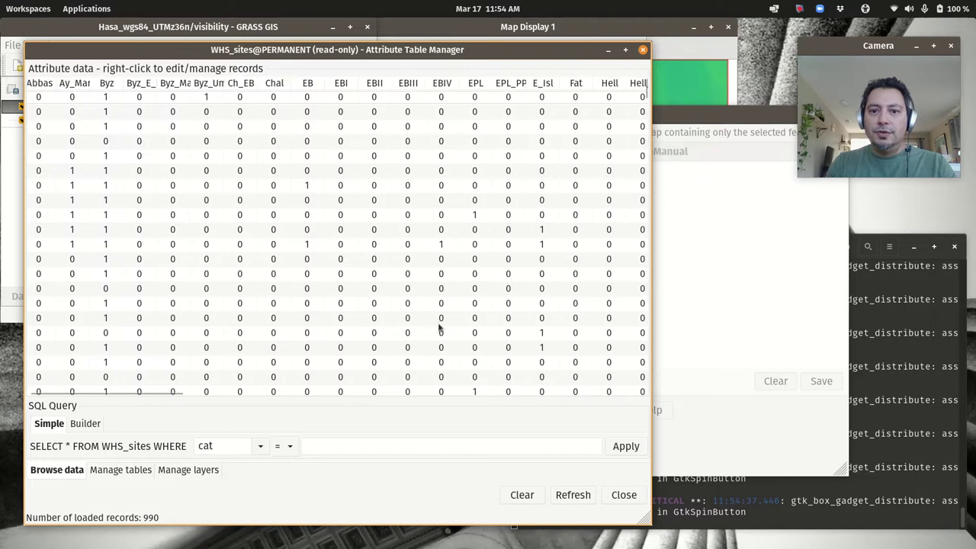
pyautogui.hscroll(8, 438, 328)
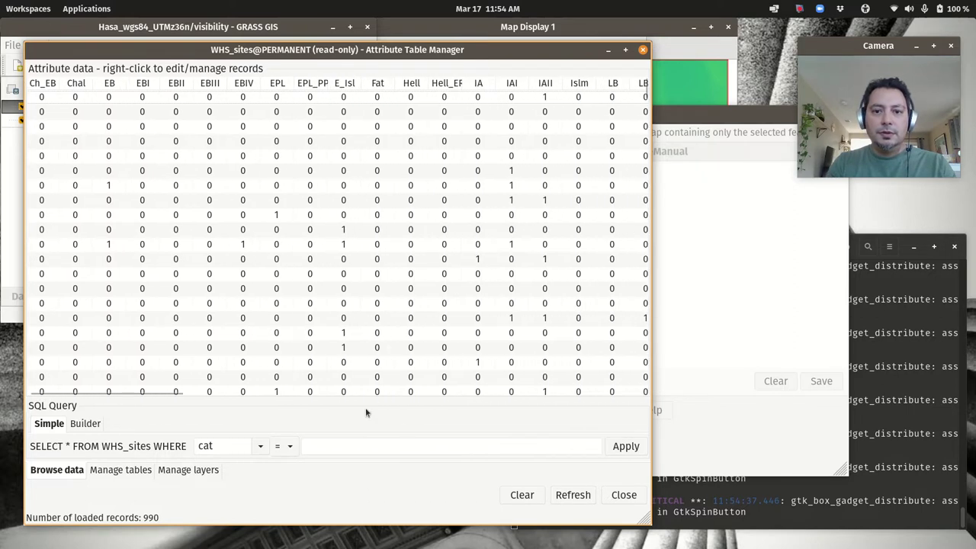
pyautogui.hscroll(6, 497, 367)
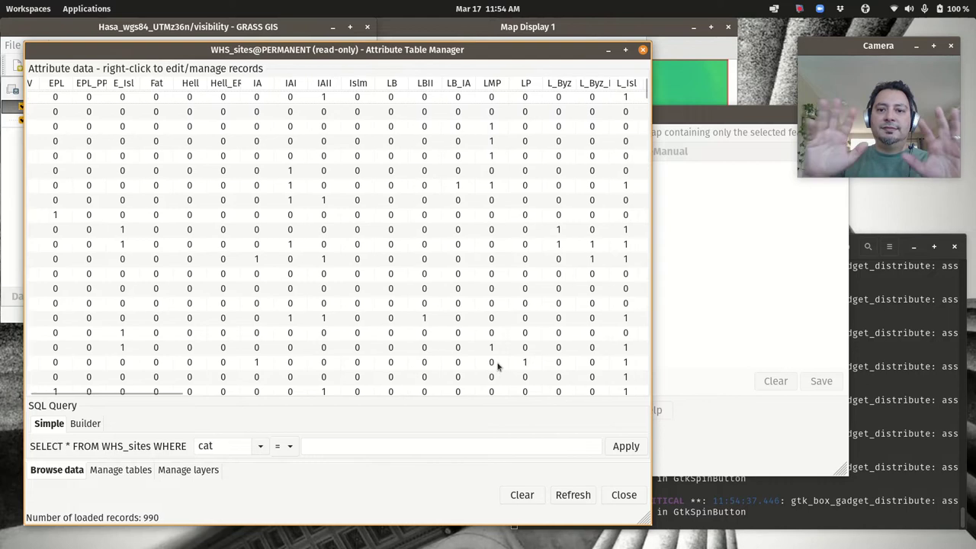
pyautogui.hscroll(5, 498, 367)
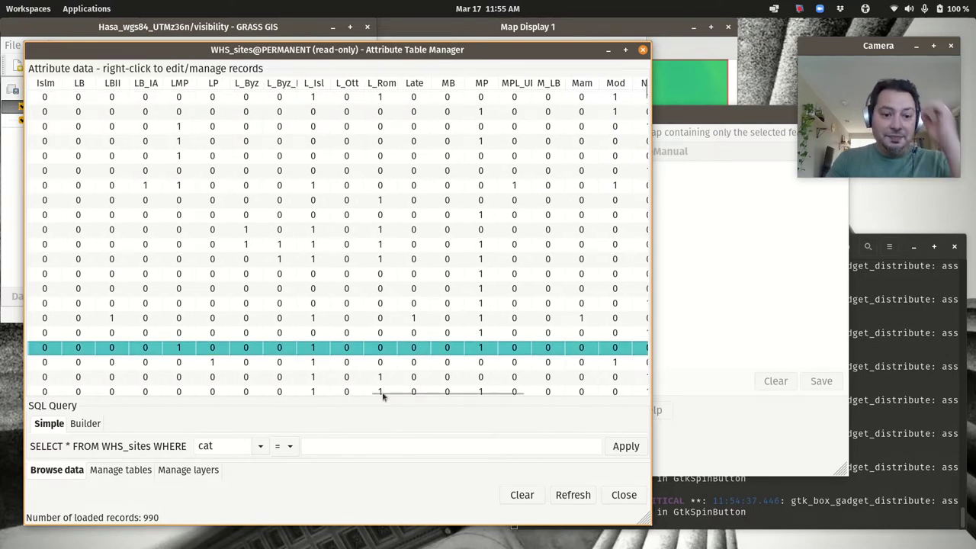
# - Query the WHS_sites table for the records where PN = 1
pyautogui.click(260, 446)
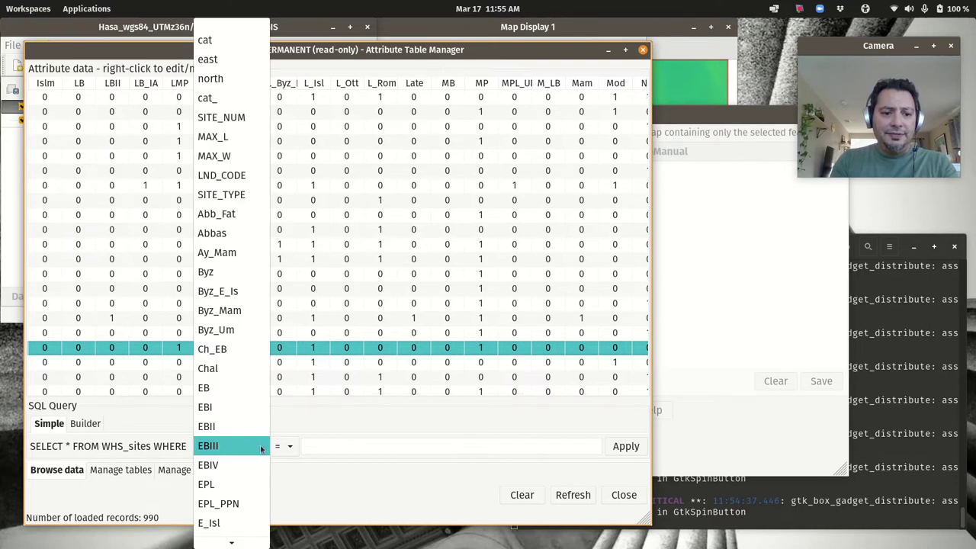
pyautogui.scroll(-8, 236, 274)
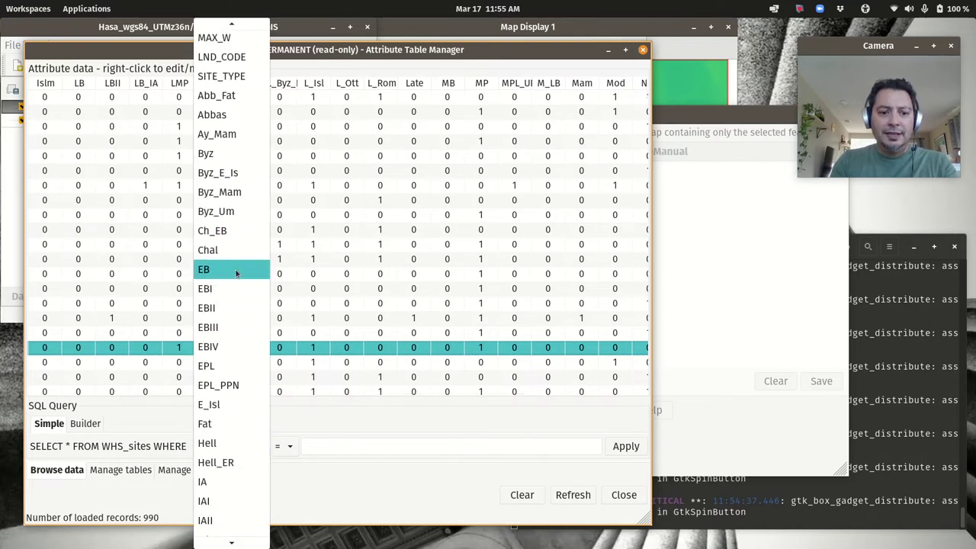
pyautogui.scroll(-8, 236, 273)
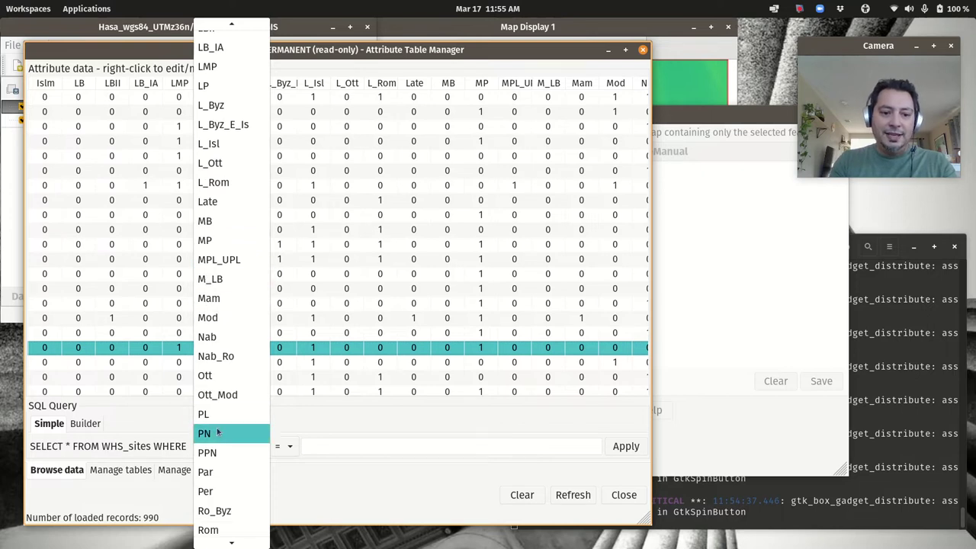
pyautogui.click(216, 434)
pyautogui.click(377, 441)
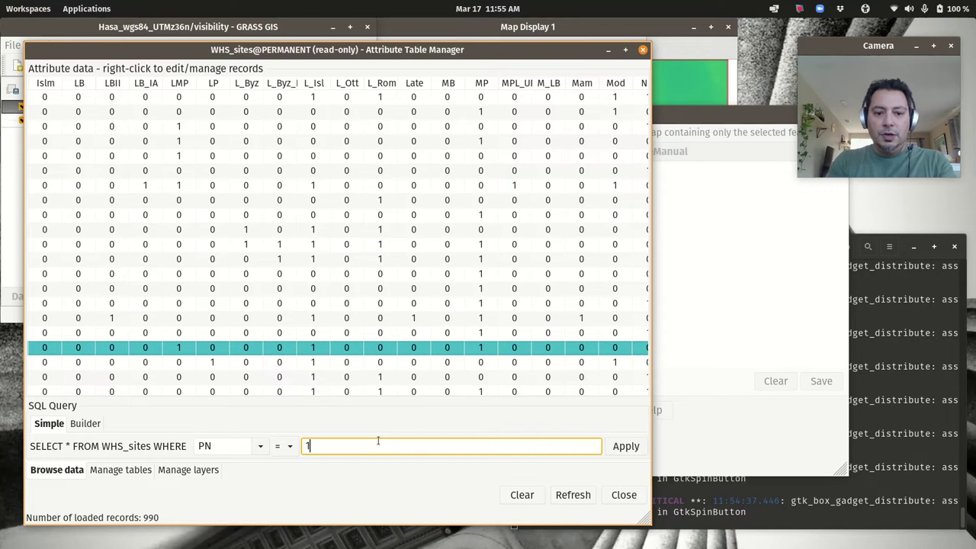
pyautogui.click(627, 448)
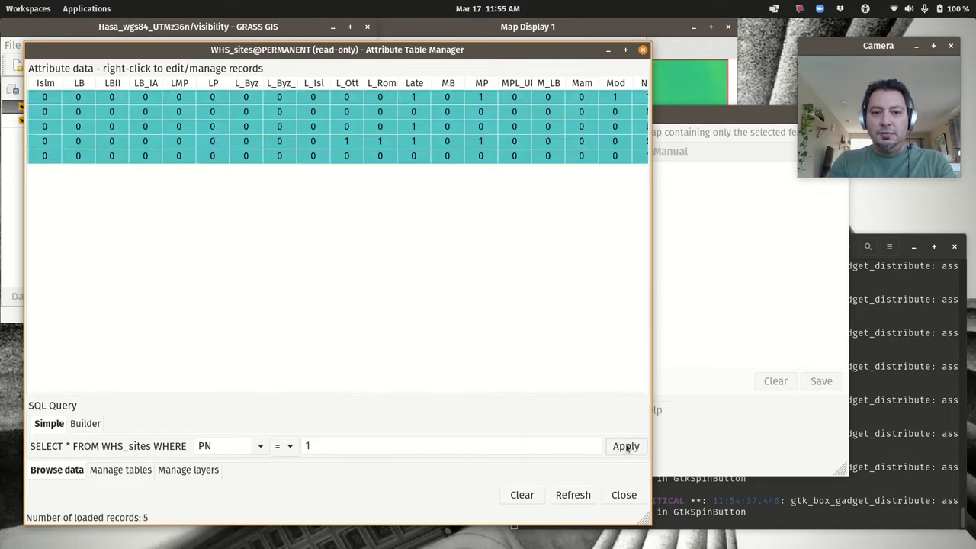
# - In v.extract, remove the quotation marks around PN in the WHERE condition, have the dialog close on finish, and run the extraction
pyautogui.click(797, 443)
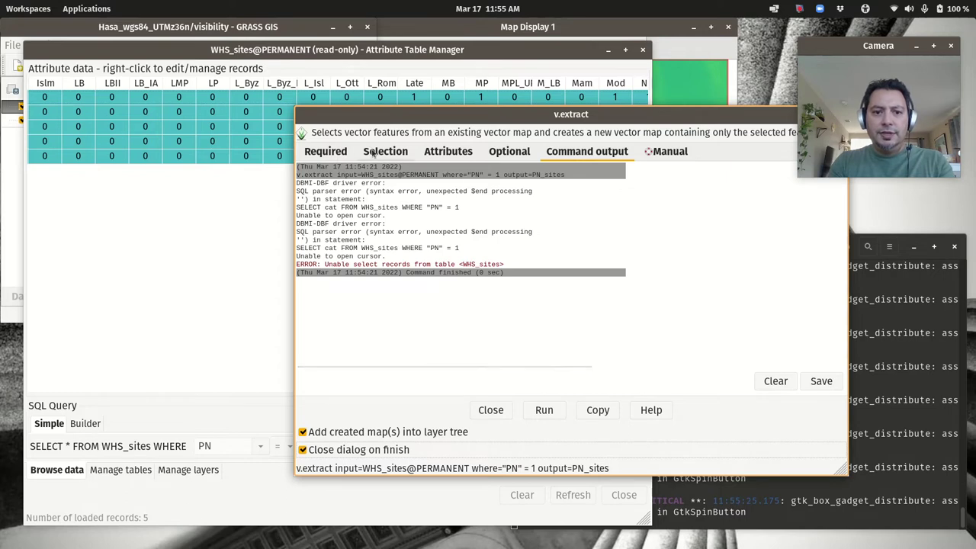
pyautogui.click(374, 153)
pyautogui.click(323, 305)
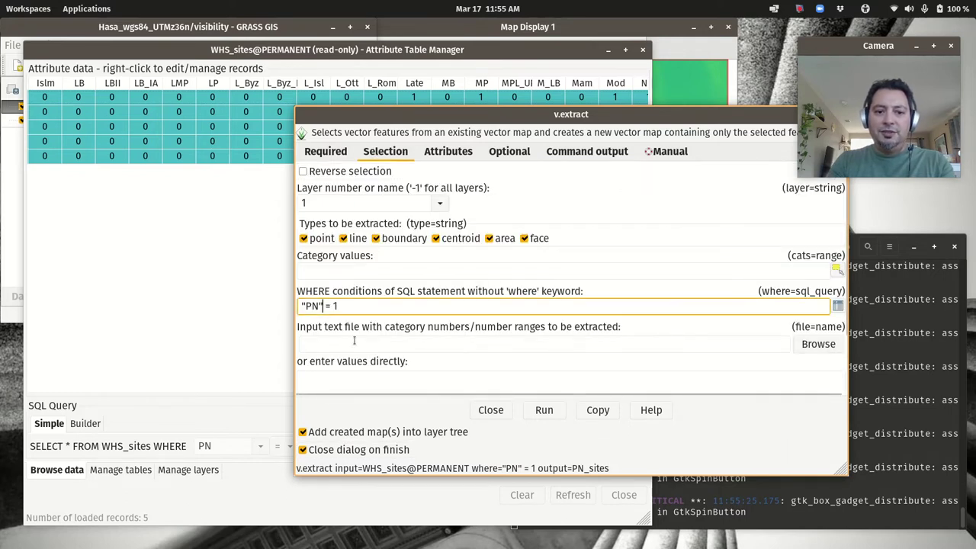
pyautogui.press('BackSpace')
pyautogui.press('BackSpace')
pyautogui.click(544, 412)
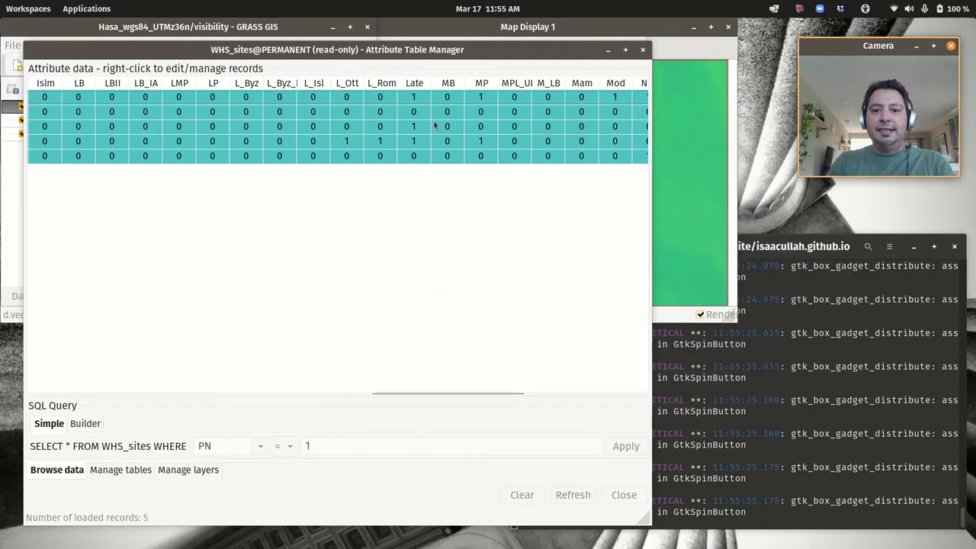
# - Close the attribute table, hide the WHS_sites layer, and bring the map display forward to check the PN_sites points
pyautogui.click(643, 51)
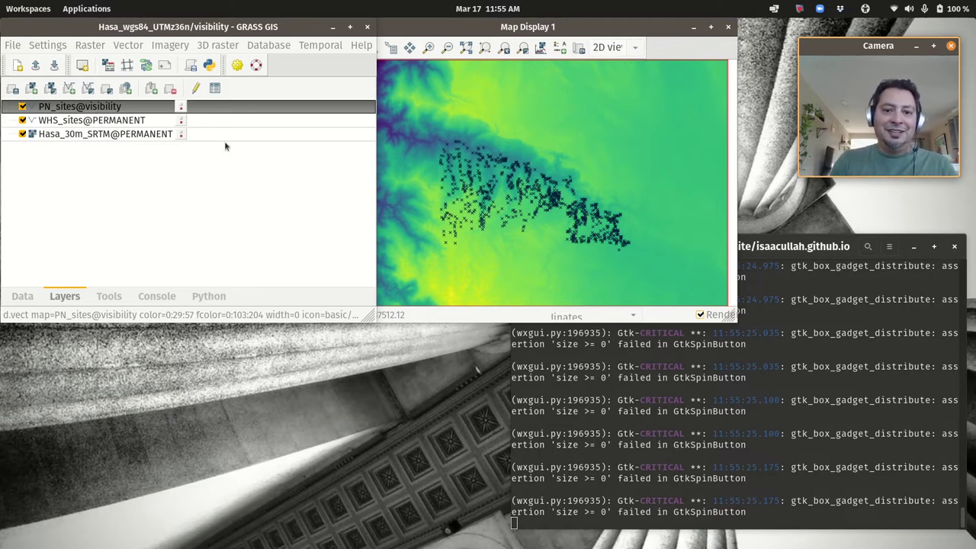
pyautogui.click(23, 120)
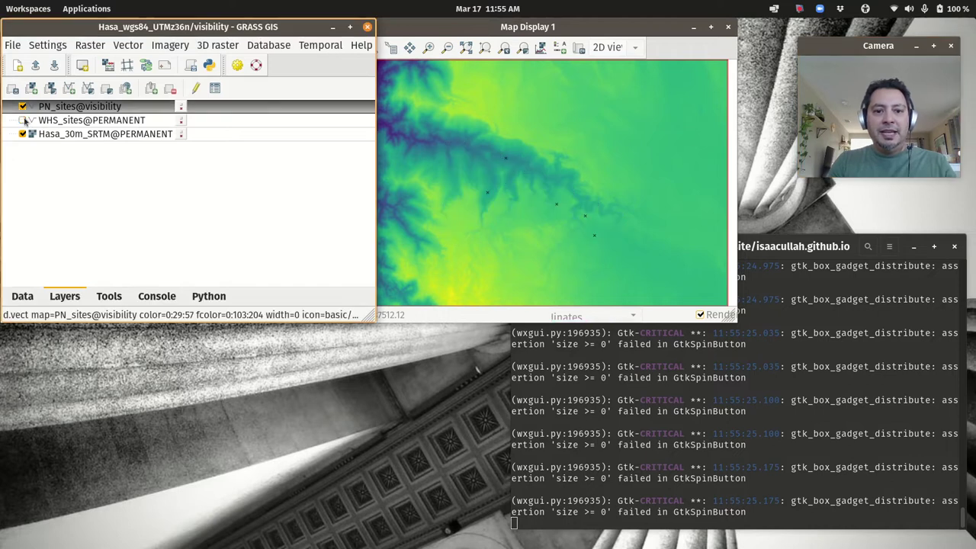
pyautogui.click(655, 26)
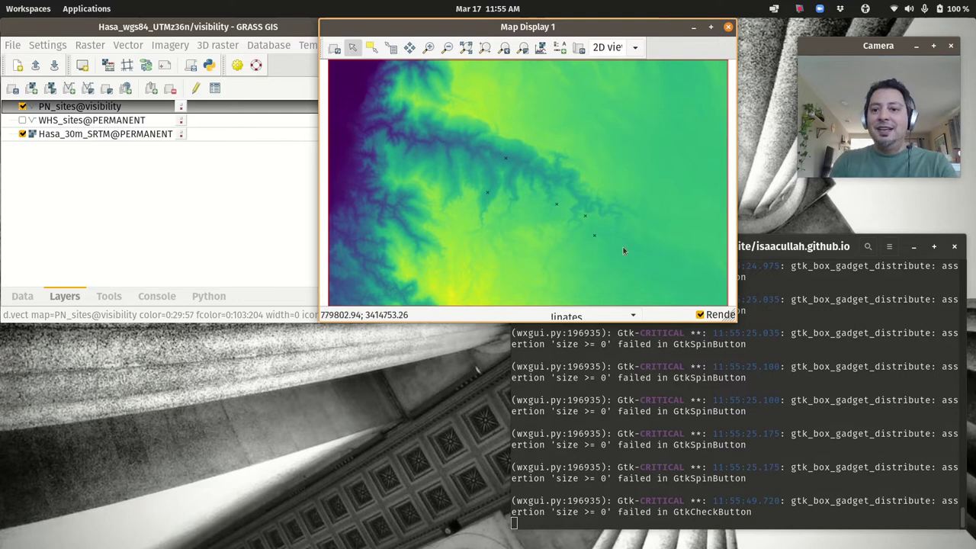
# - Switch to the terminal, relaunch r.viewshed.cva& from the command history, and list the maps available as input elevation map
pyautogui.click(648, 381)
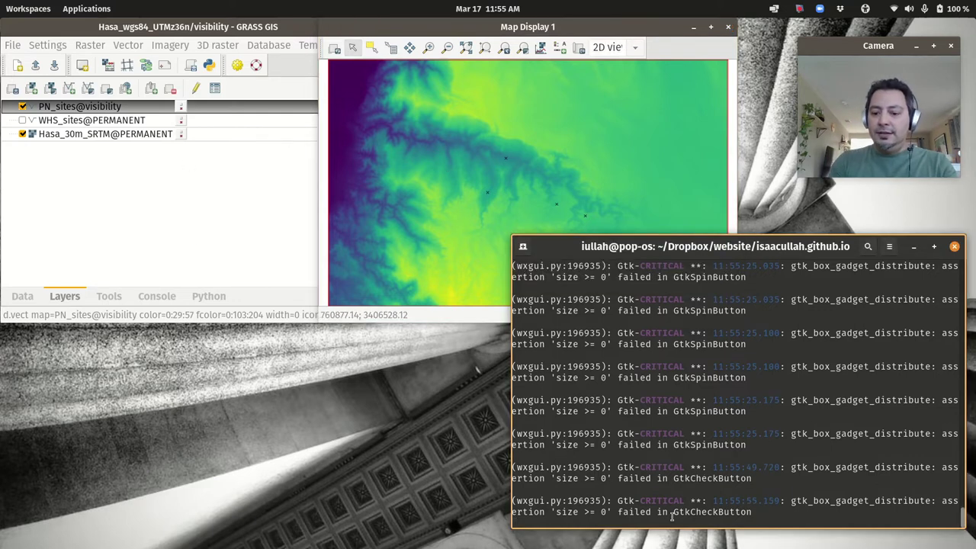
pyautogui.press('Return')
pyautogui.press('Up')
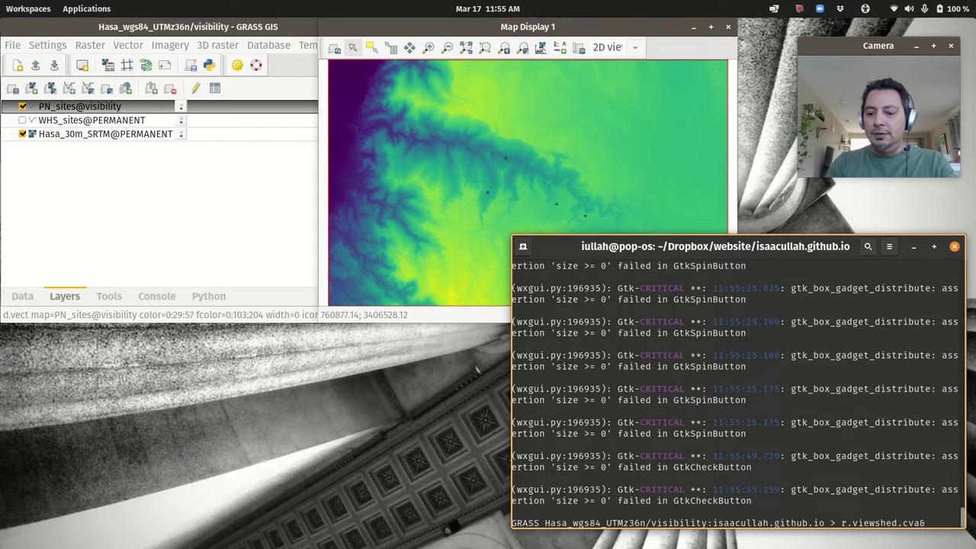
pyautogui.press('Return')
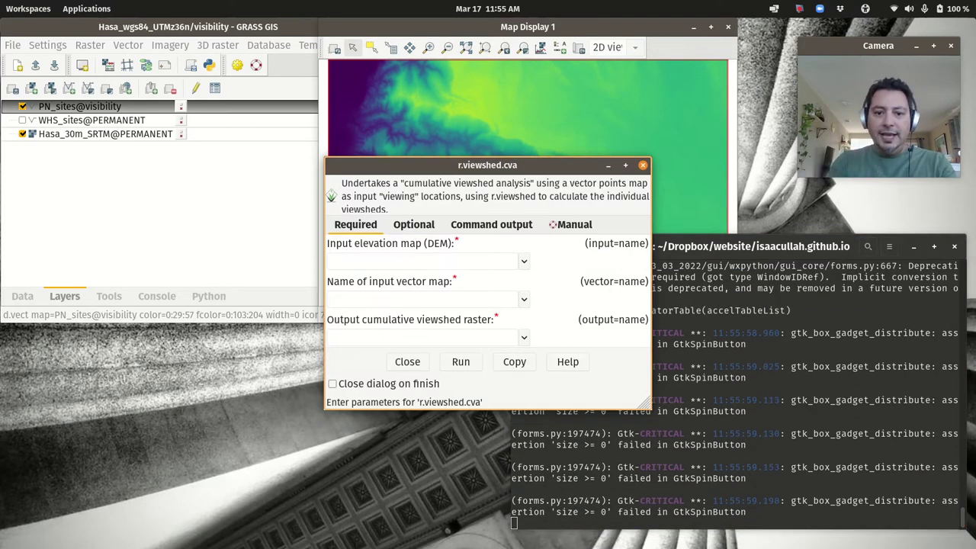
pyautogui.click(524, 261)
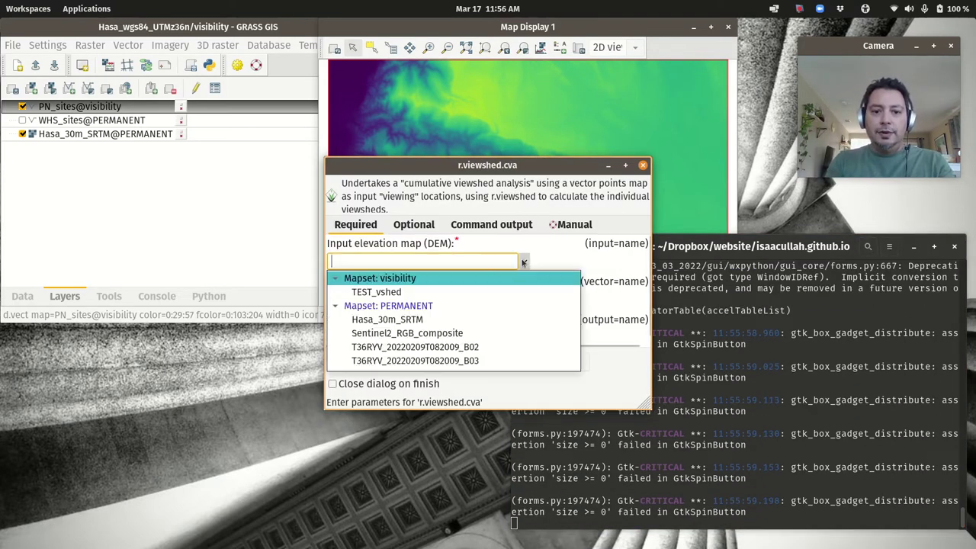
# - Set Hasa_30m_SRTM from PERMANENT as the input elevation map and PN_sites as the input vector map for r.viewshed.cva
pyautogui.scroll(-1, 426, 330)
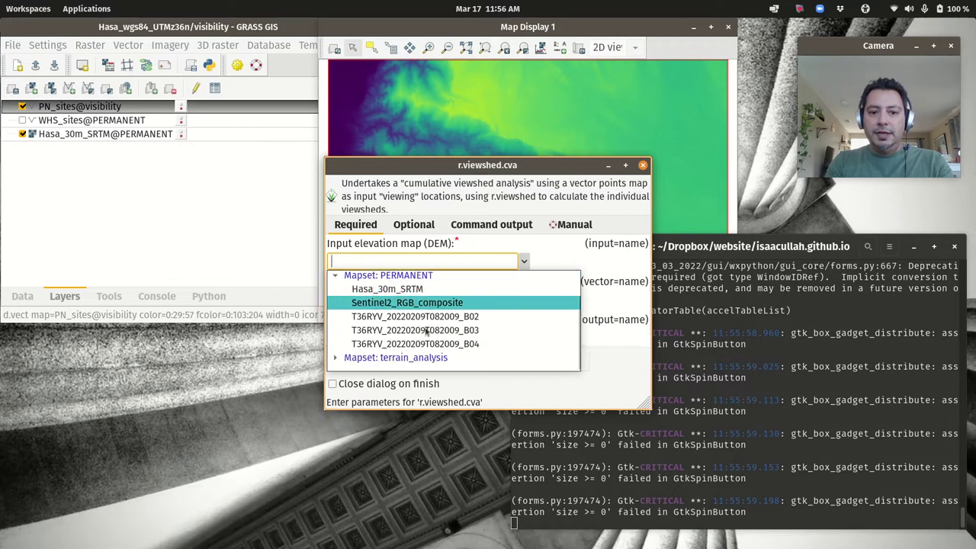
pyautogui.click(387, 289)
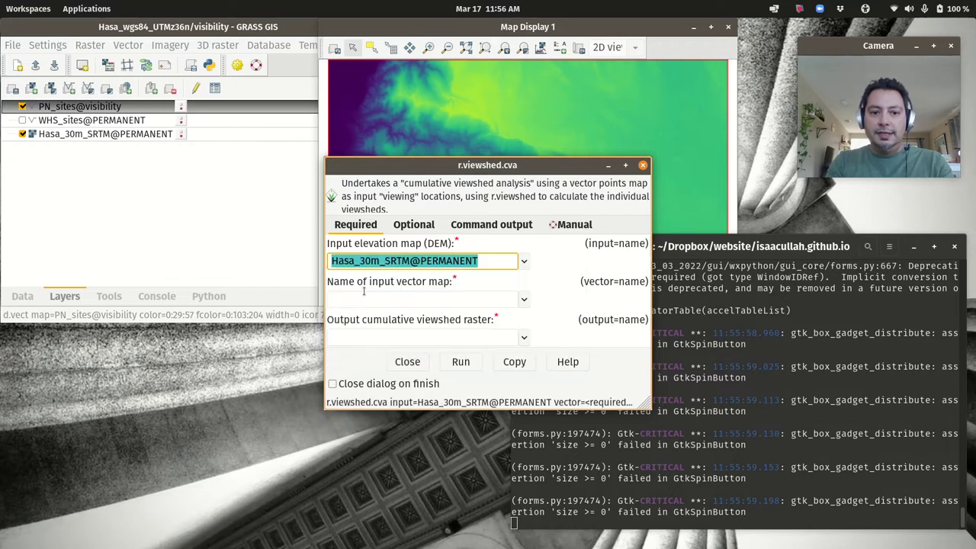
pyautogui.click(524, 300)
pyautogui.click(387, 332)
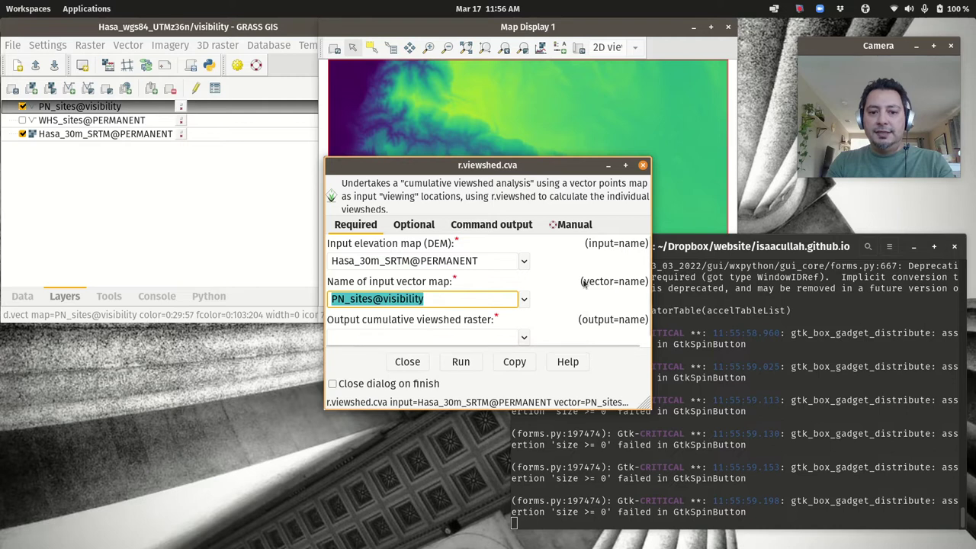
# - Enlarge the r.viewshed.cva dialog and name the output cumulative viewshed raster PN_CVA_map
pyautogui.moveTo(649, 406); pyautogui.dragTo(754, 482)
pyautogui.click(454, 325)
pyautogui.write('PN_CVA')
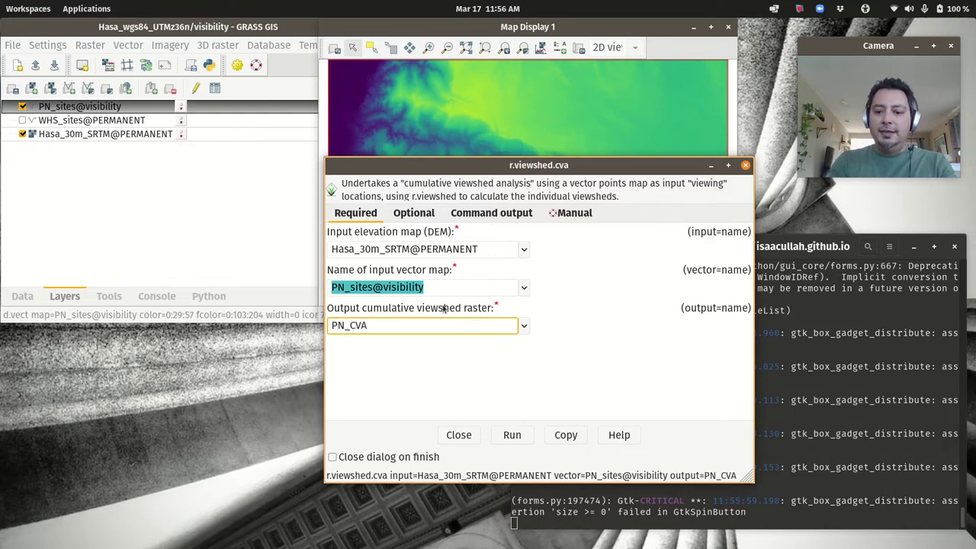
pyautogui.write('_M')
pyautogui.press('BackSpace')
pyautogui.write('map')
# - Enable the options to consider the curvature of the earth and the effect of atmospheric refraction
pyautogui.click(413, 213)
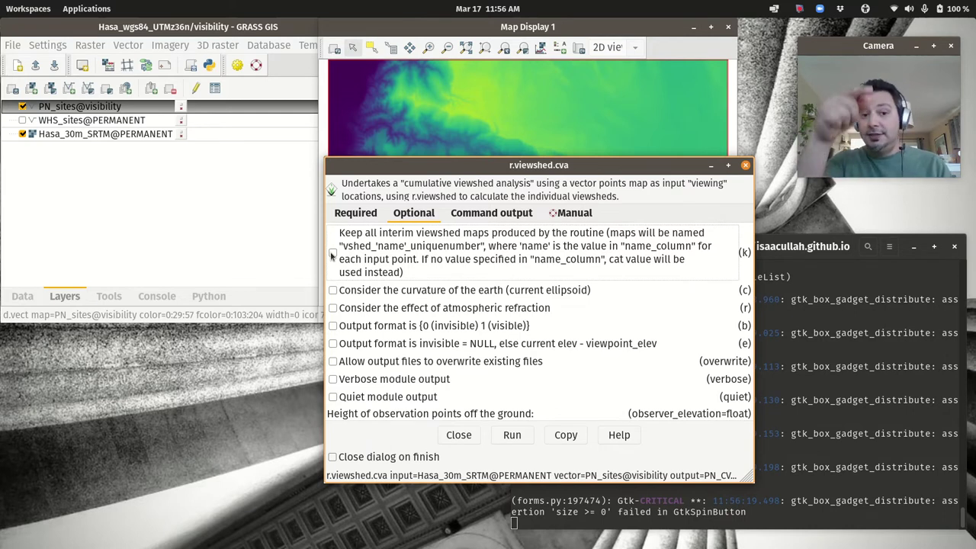
pyautogui.click(333, 291)
pyautogui.click(333, 308)
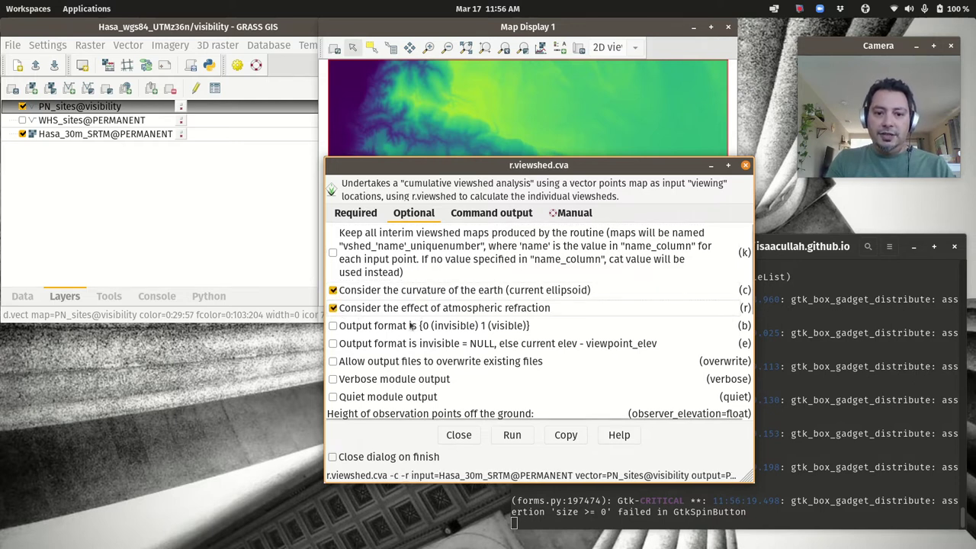
# - Set the amount of memory to use to 2000 MB and run the cumulative viewshed analysis
pyautogui.scroll(-2, 509, 336)
pyautogui.scroll(-2, 510, 336)
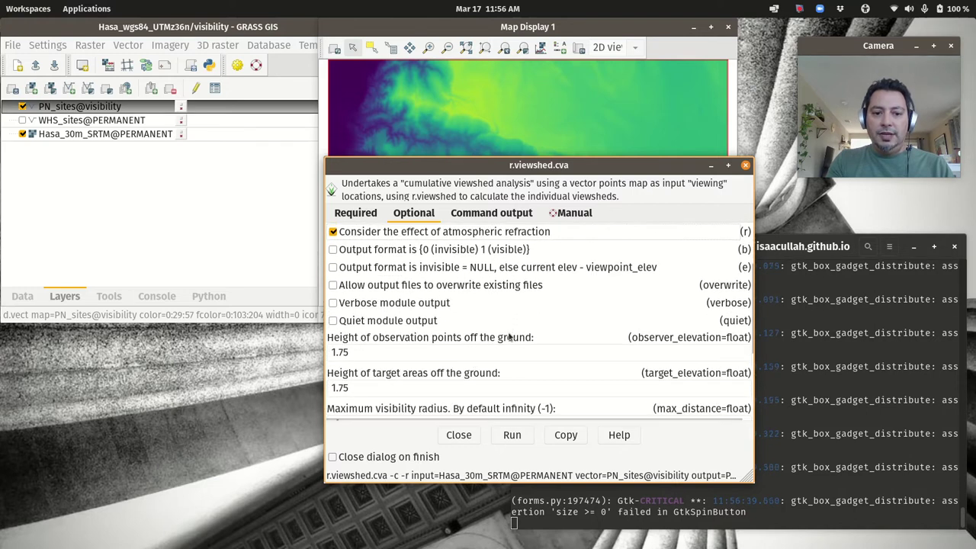
pyautogui.click(474, 352)
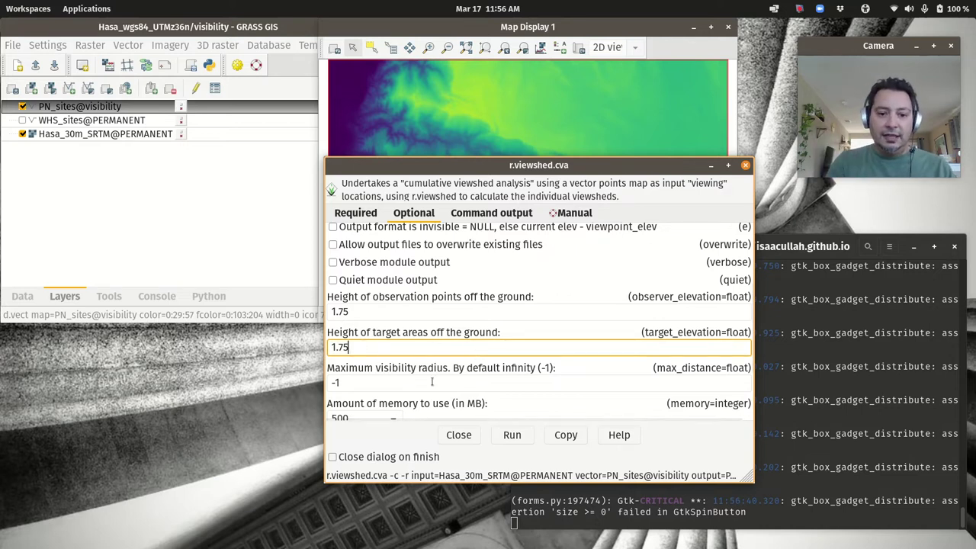
pyautogui.scroll(-3, 492, 408)
pyautogui.doubleClick(368, 338)
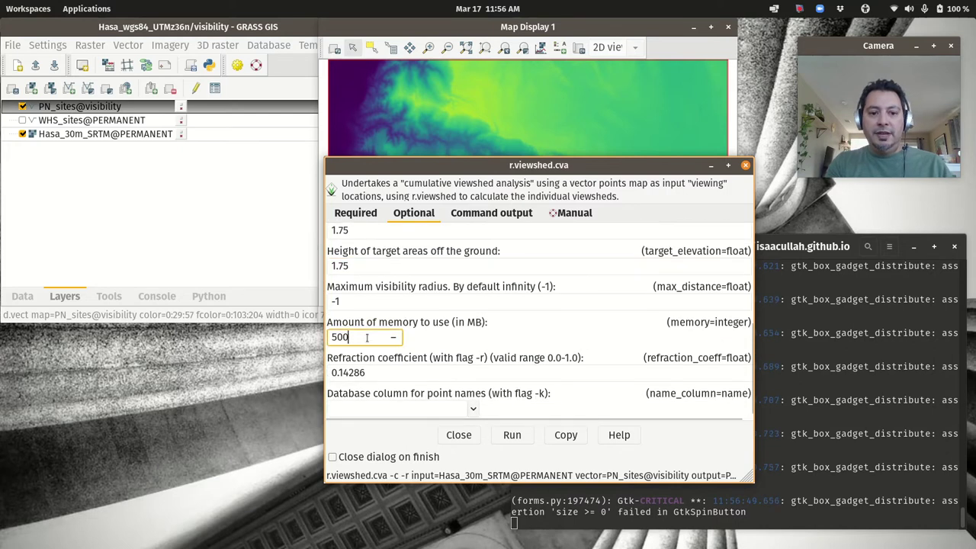
pyautogui.write('2000')
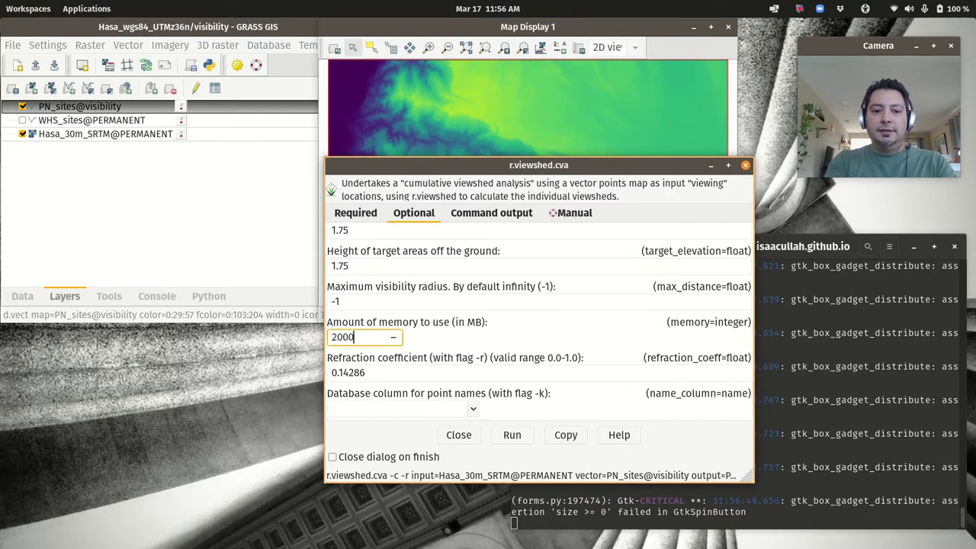
pyautogui.scroll(-1, 504, 338)
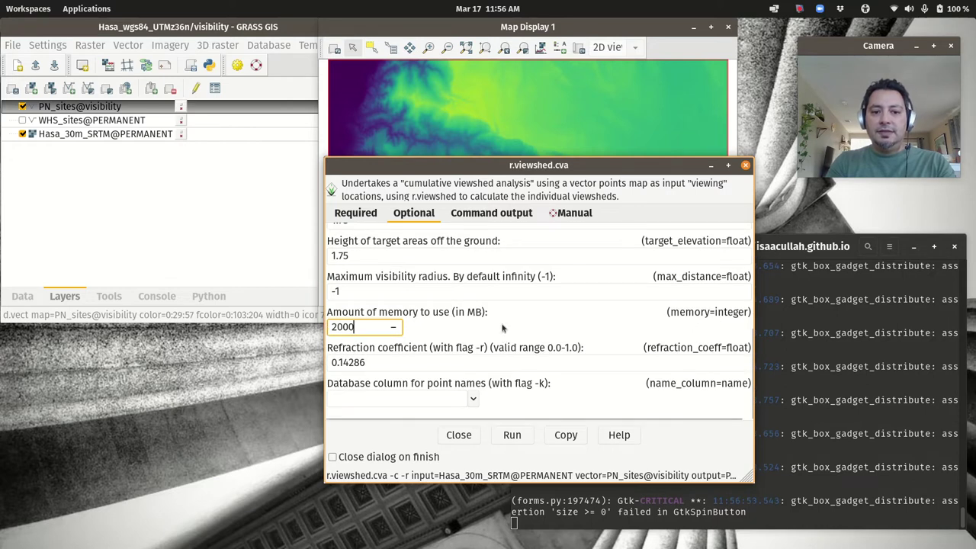
pyautogui.click(521, 436)
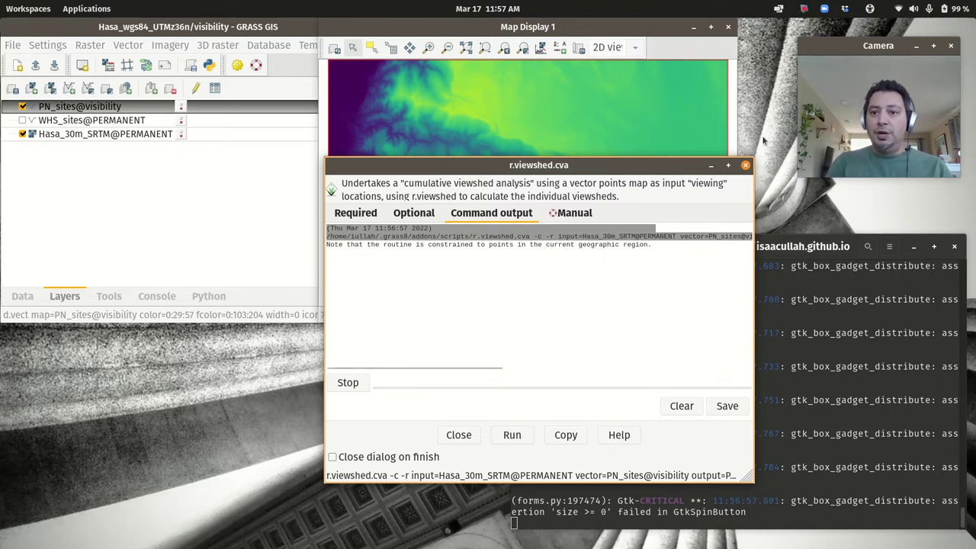
pyautogui.click(804, 9)
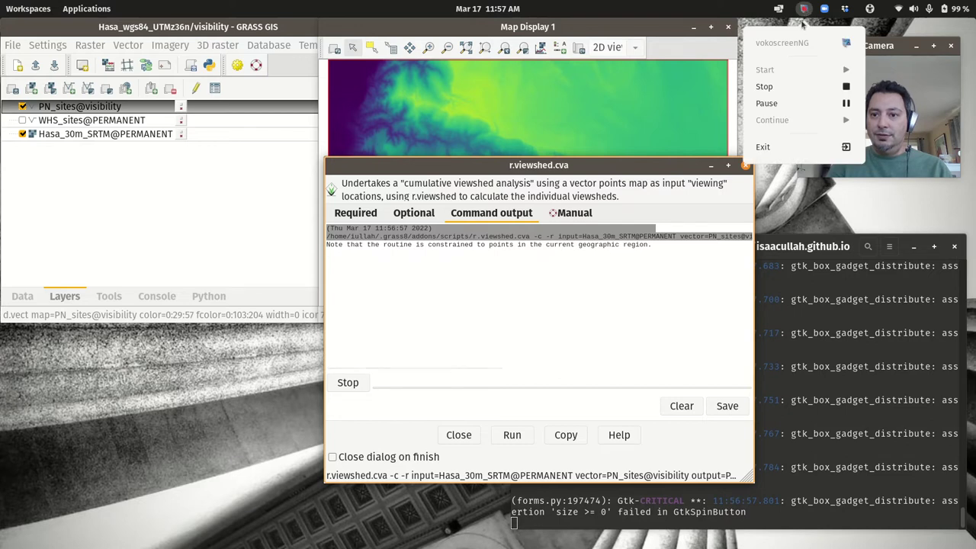
pyautogui.click(846, 103)
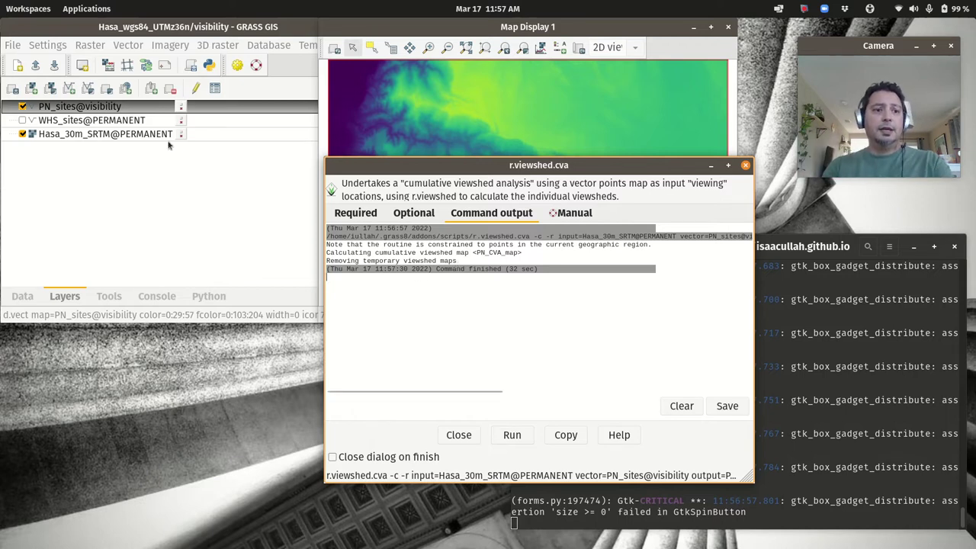
# - Add the PN_CVA_map raster from the visibility mapset as a layer above WHS_sites
pyautogui.moveTo(440, 171); pyautogui.dragTo(134, 313)
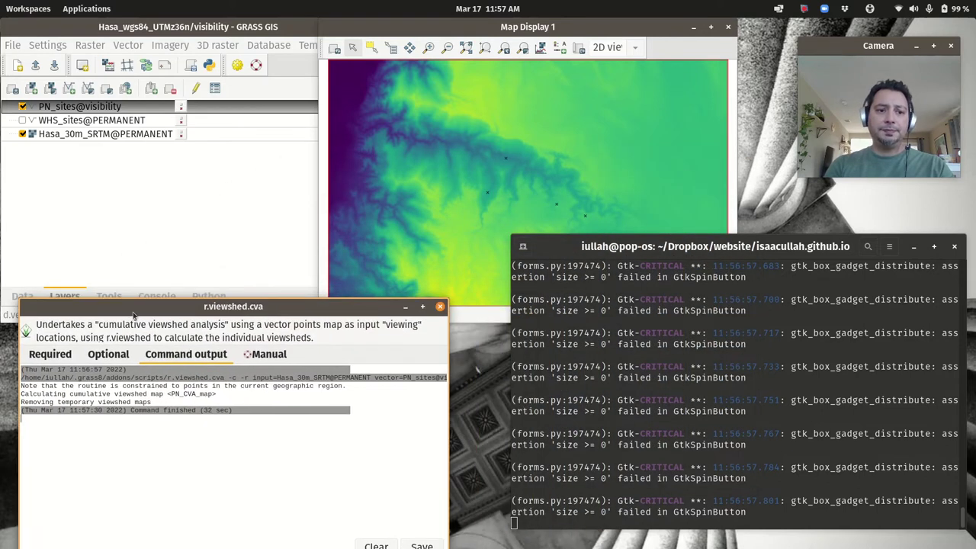
pyautogui.click(55, 120)
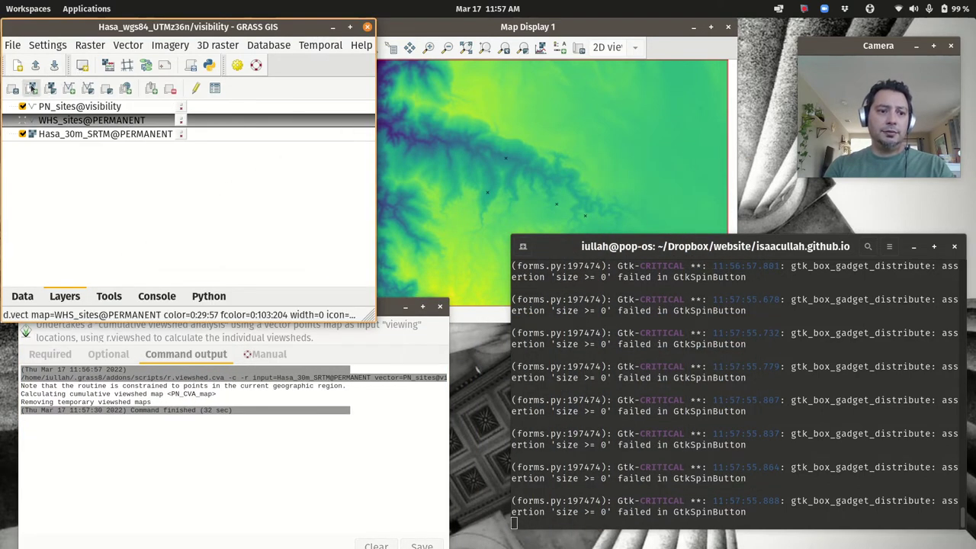
pyautogui.click(31, 88)
pyautogui.click(225, 176)
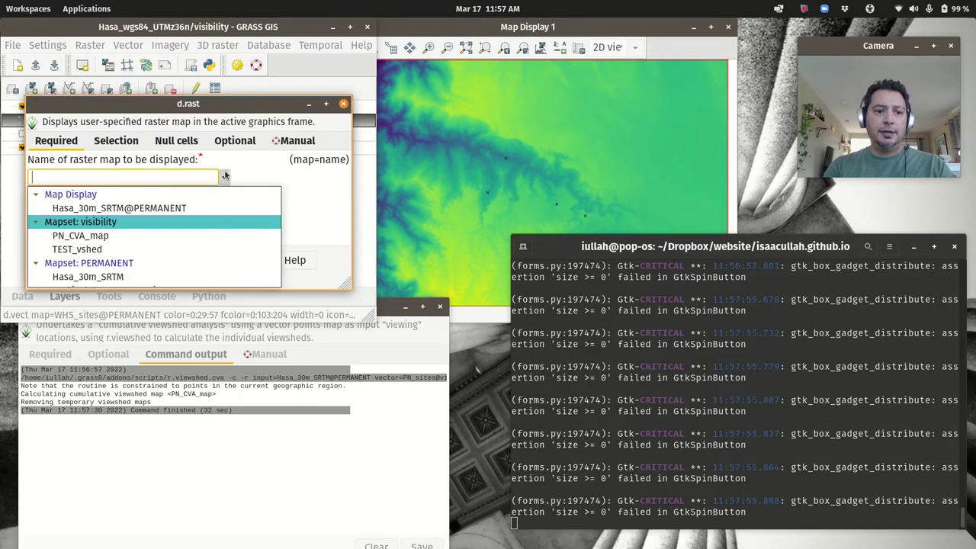
pyautogui.click(107, 236)
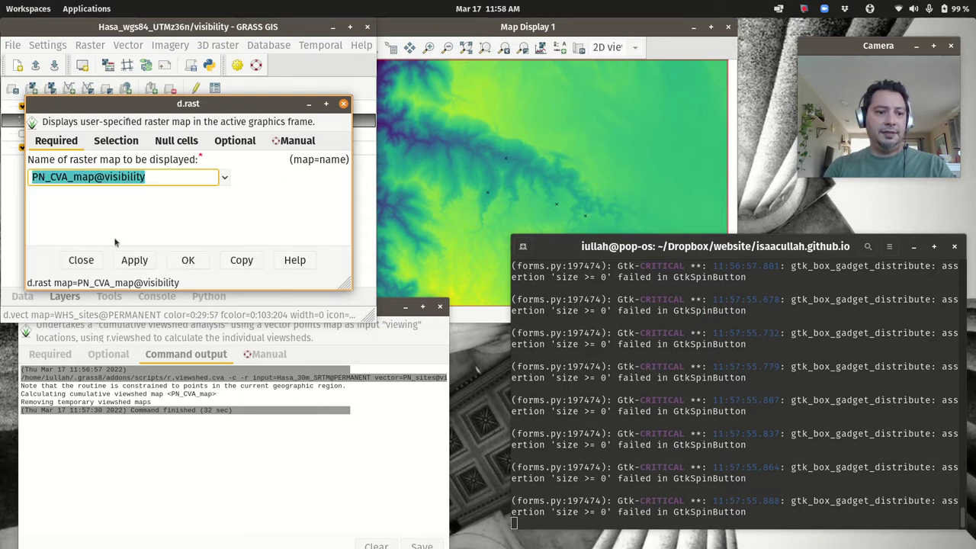
pyautogui.click(188, 261)
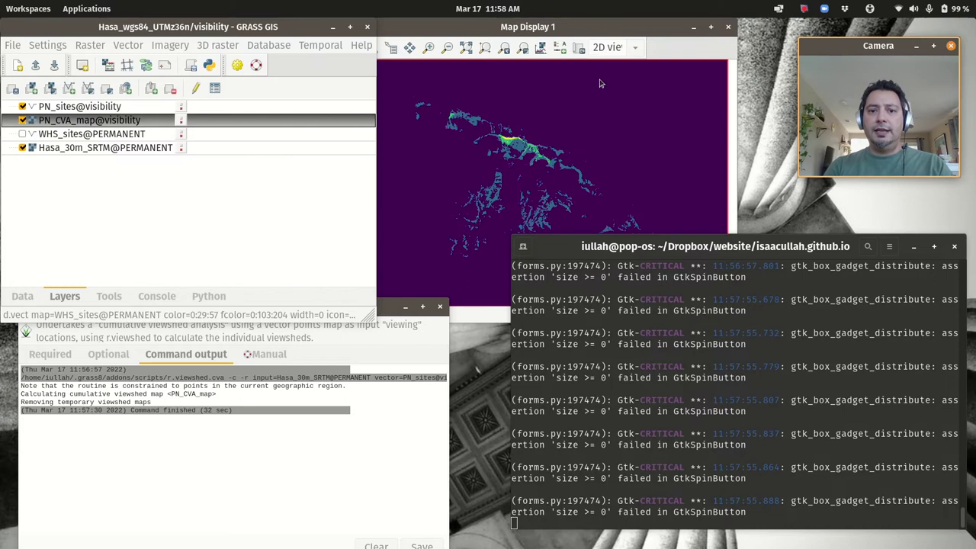
# - Enlarge the Map Display window and add a raster legend for PN_CVA_map
pyautogui.click(608, 29)
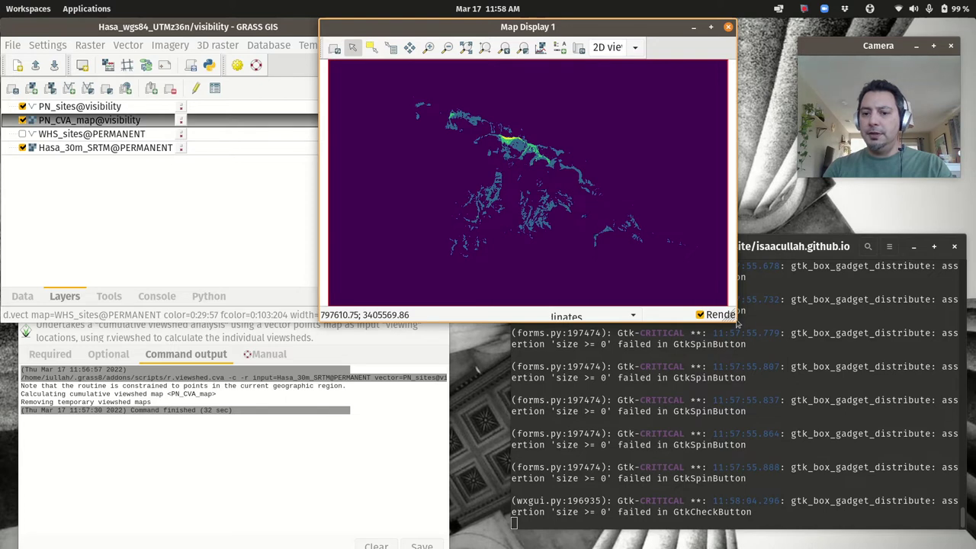
pyautogui.moveTo(734, 321); pyautogui.dragTo(886, 442)
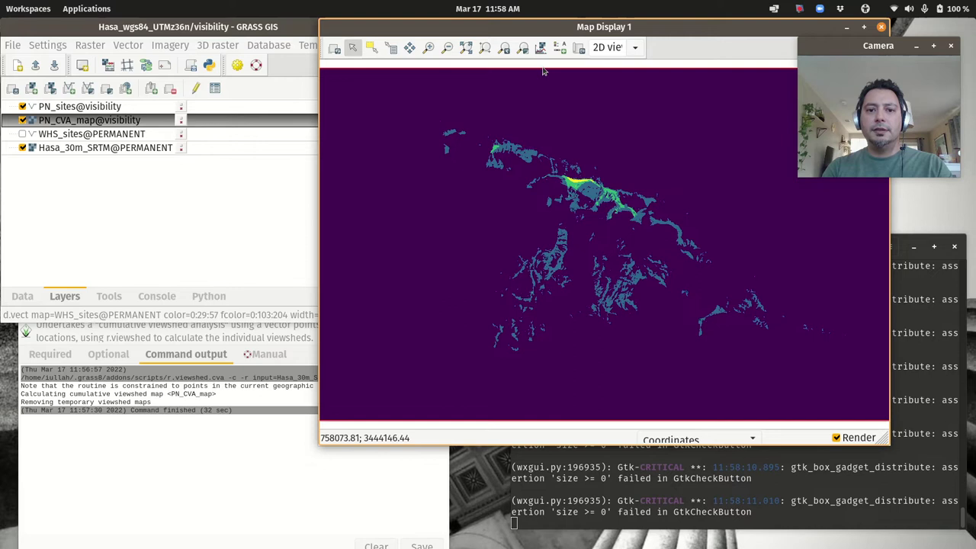
pyautogui.click(560, 51)
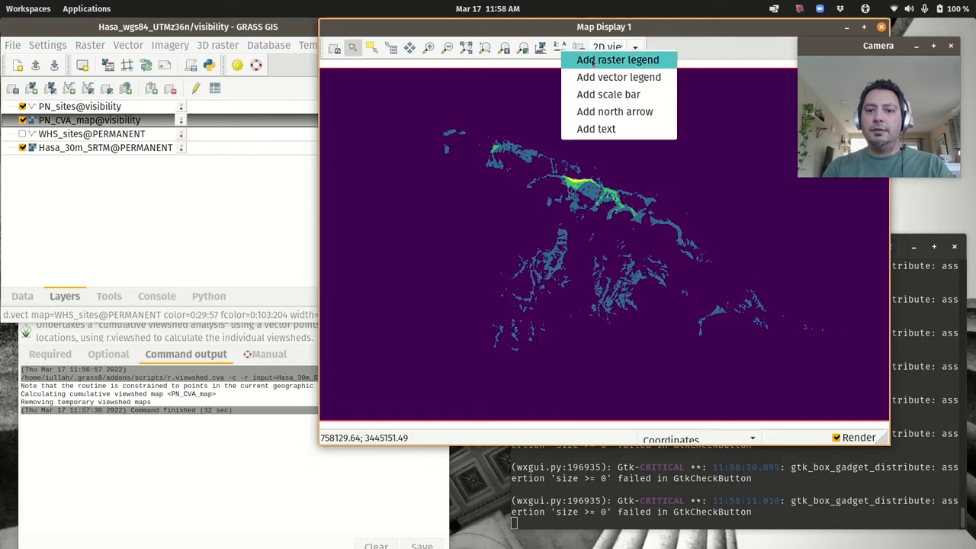
pyautogui.click(592, 64)
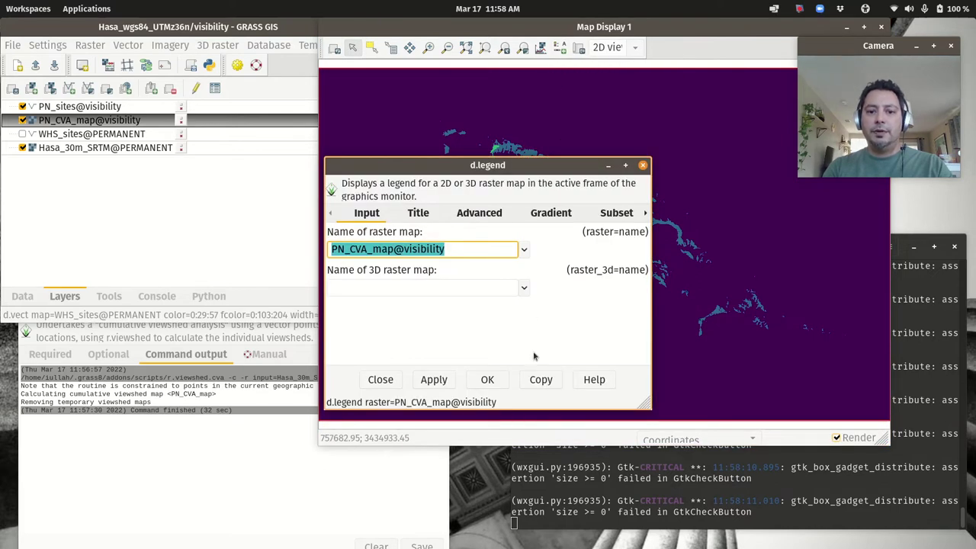
pyautogui.click(487, 379)
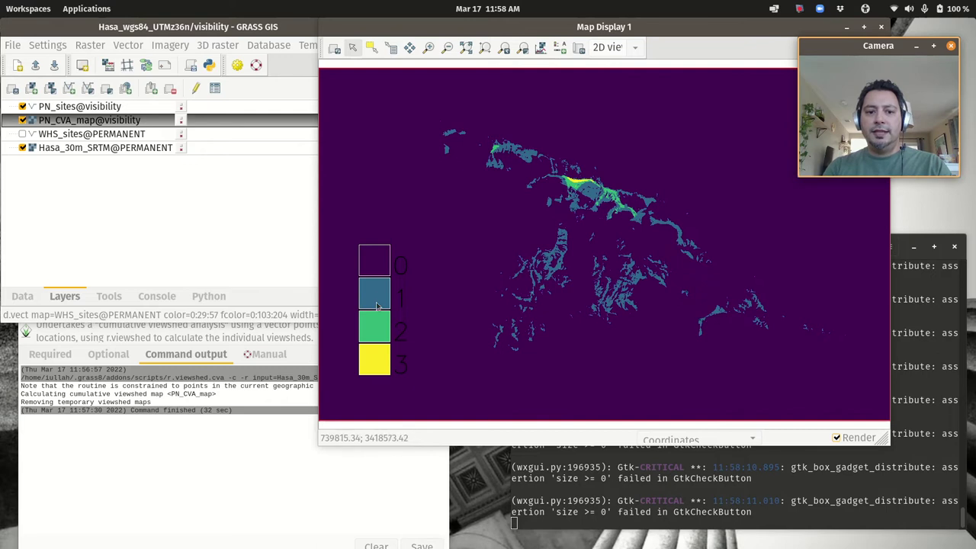
# - Move the raster legend near the map's lower-left area and resize it to a much smaller box
pyautogui.moveTo(376, 301); pyautogui.dragTo(349, 267)
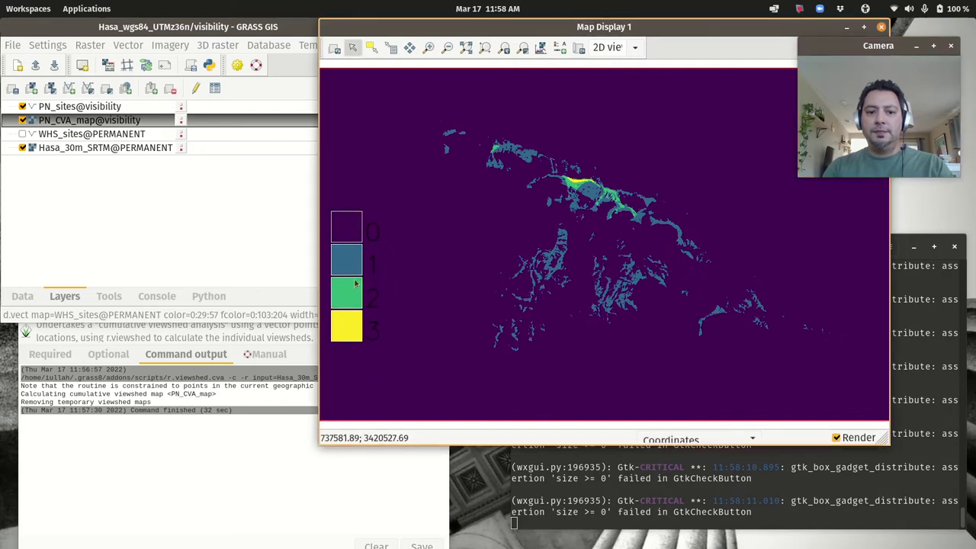
pyautogui.rightClick(349, 266)
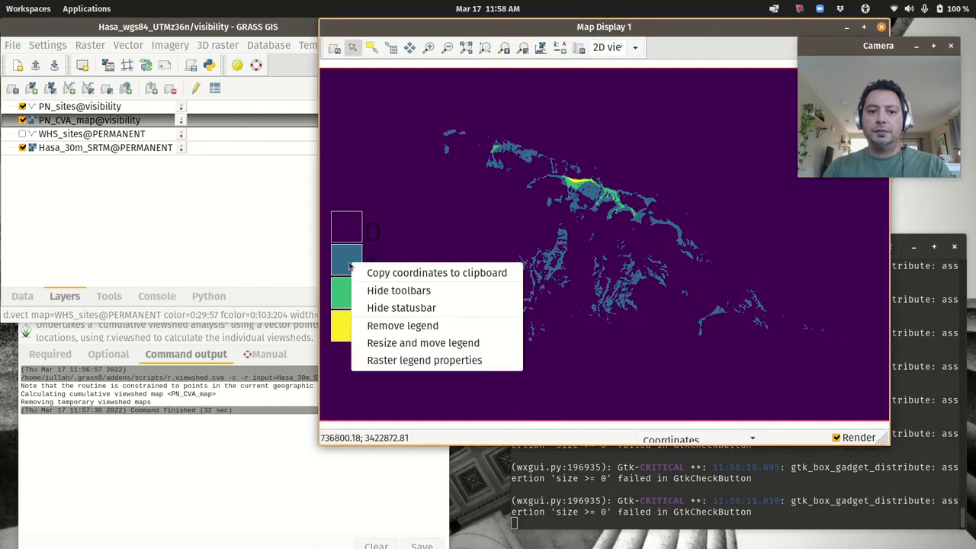
pyautogui.click(387, 349)
pyautogui.moveTo(343, 273); pyautogui.dragTo(356, 335)
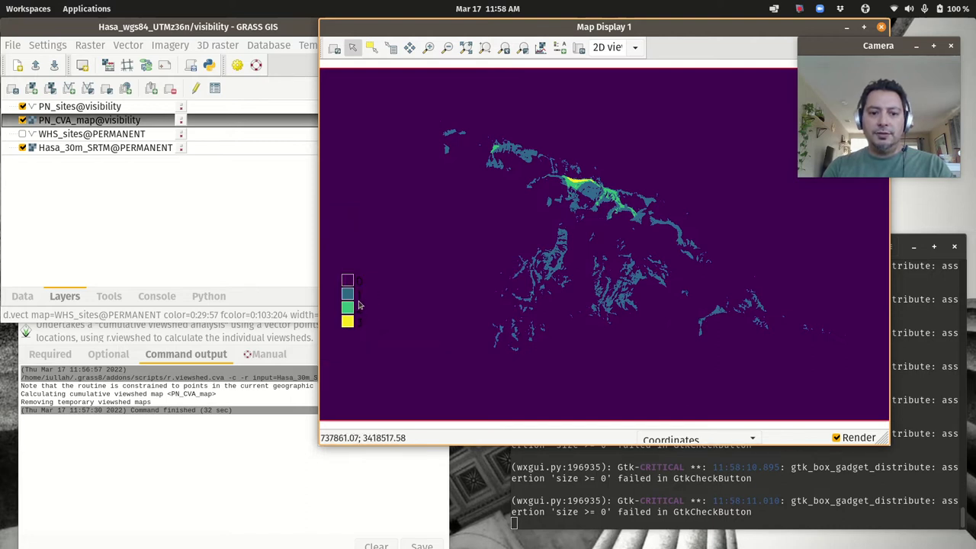
# - Change the raster legend's text color to white
pyautogui.doubleClick(349, 306)
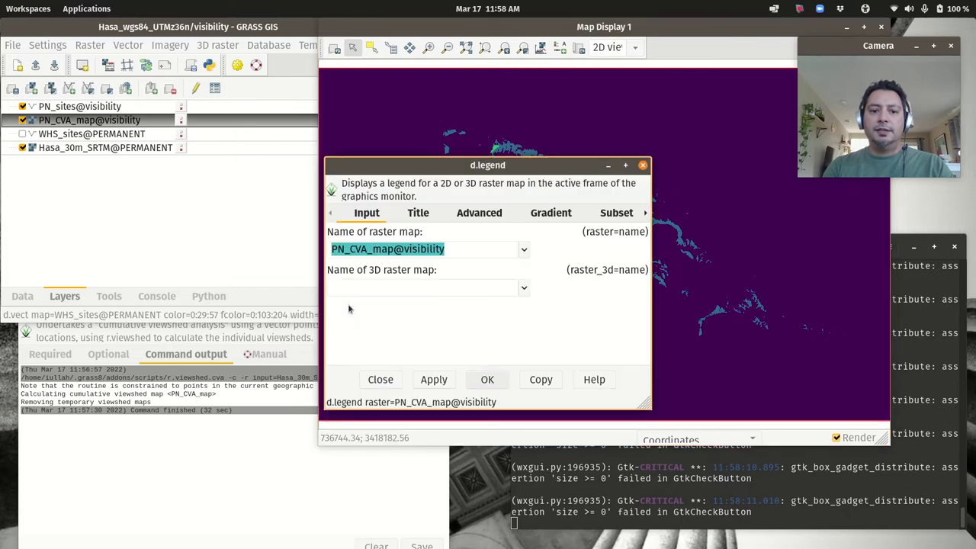
pyautogui.click(472, 217)
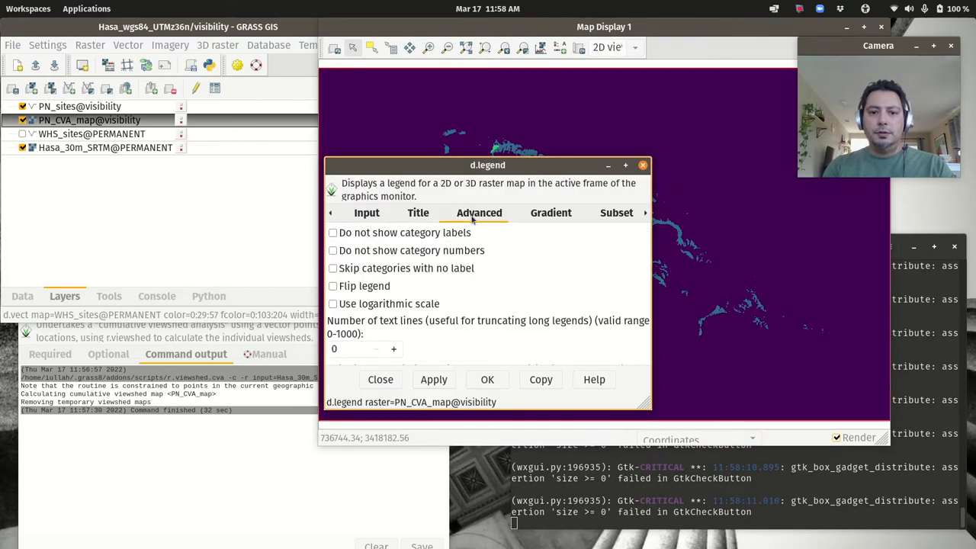
pyautogui.click(646, 213)
pyautogui.click(646, 213)
pyautogui.click(646, 213)
pyautogui.click(646, 212)
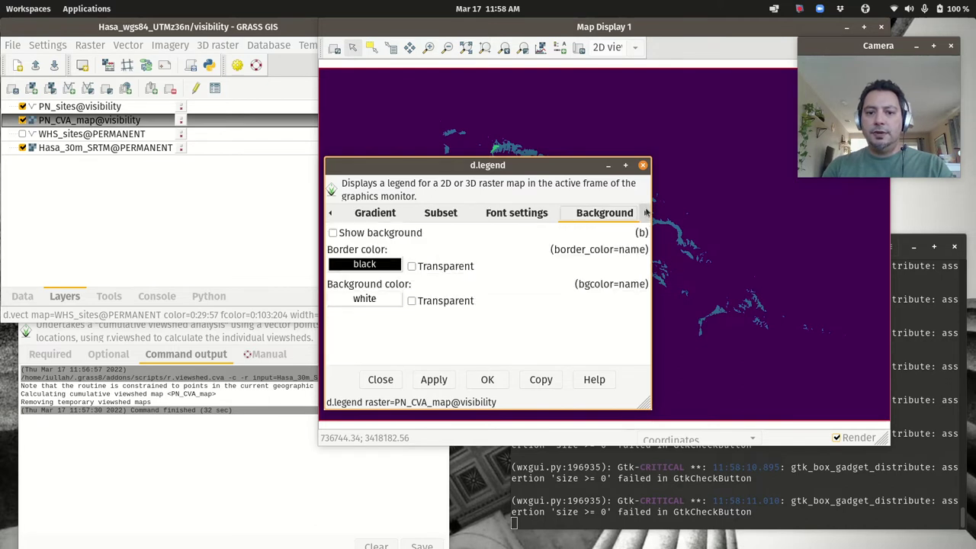
pyautogui.click(534, 213)
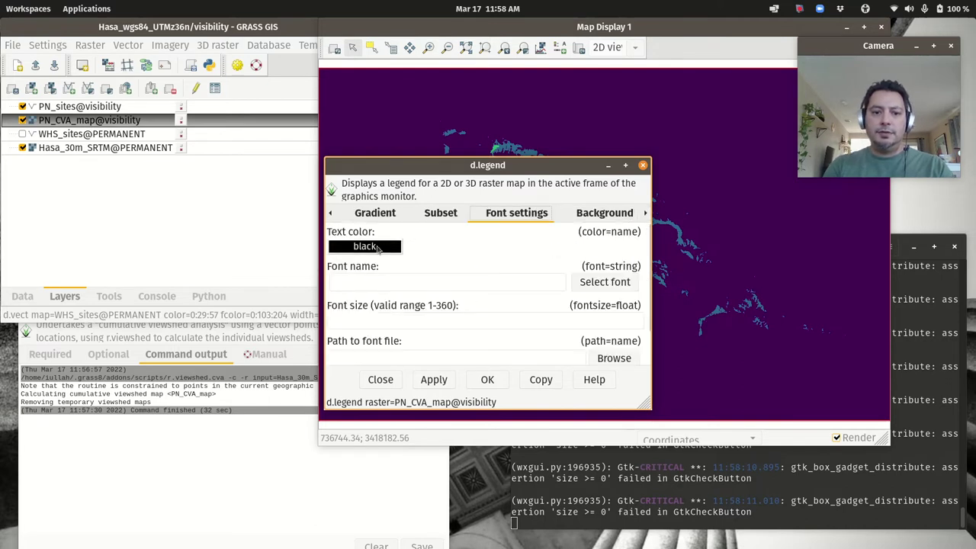
pyautogui.click(378, 248)
pyautogui.click(427, 326)
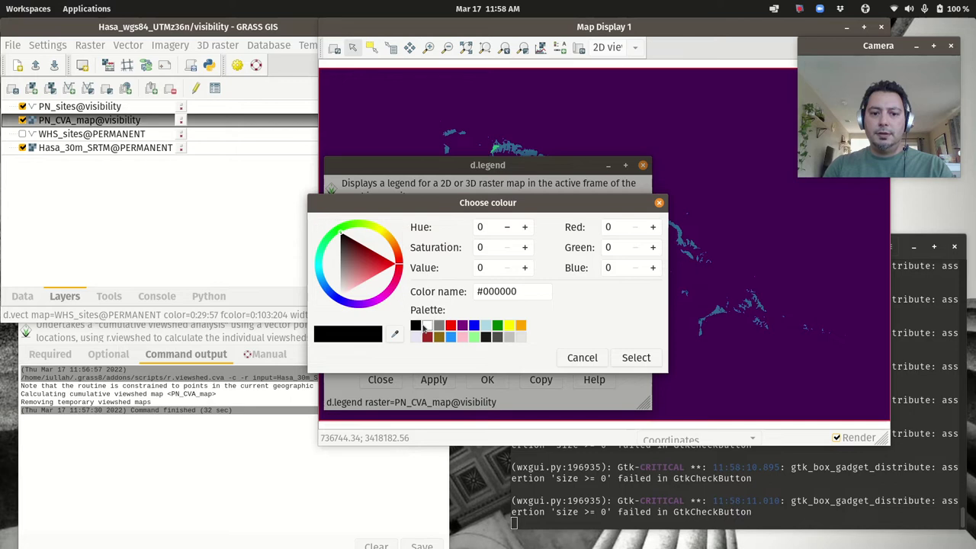
pyautogui.click(633, 356)
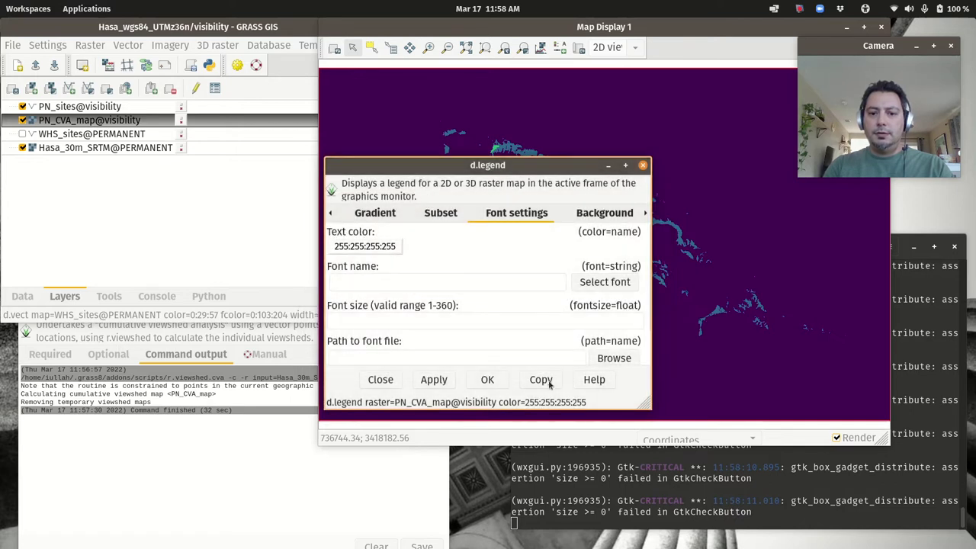
pyautogui.click(498, 379)
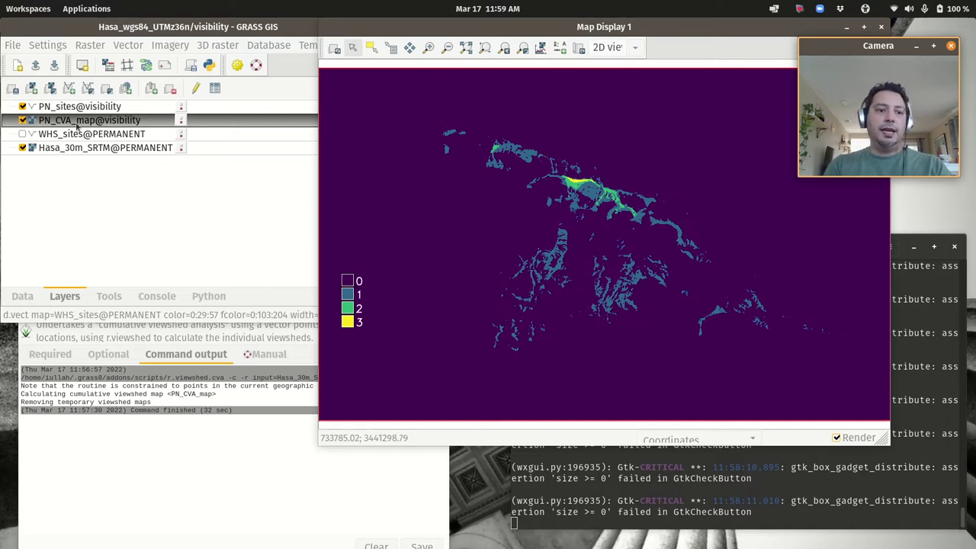
# - Hide the PN_CVA_map layer to show the elevation map with the PN_sites points
pyautogui.click(24, 121)
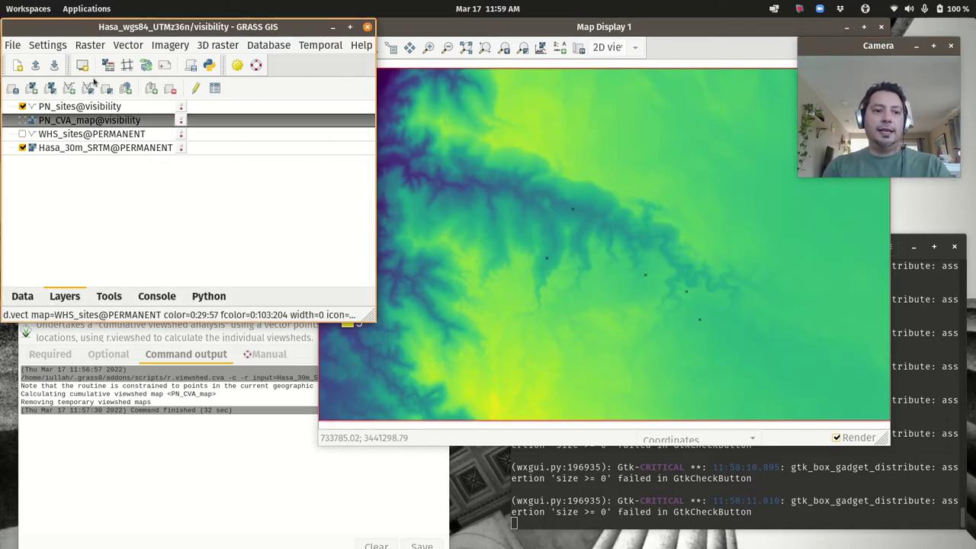
# - Start a shaded relief map layer using shadedrelief_x3@terrain_analysis as the relief raster
pyautogui.click(49, 89)
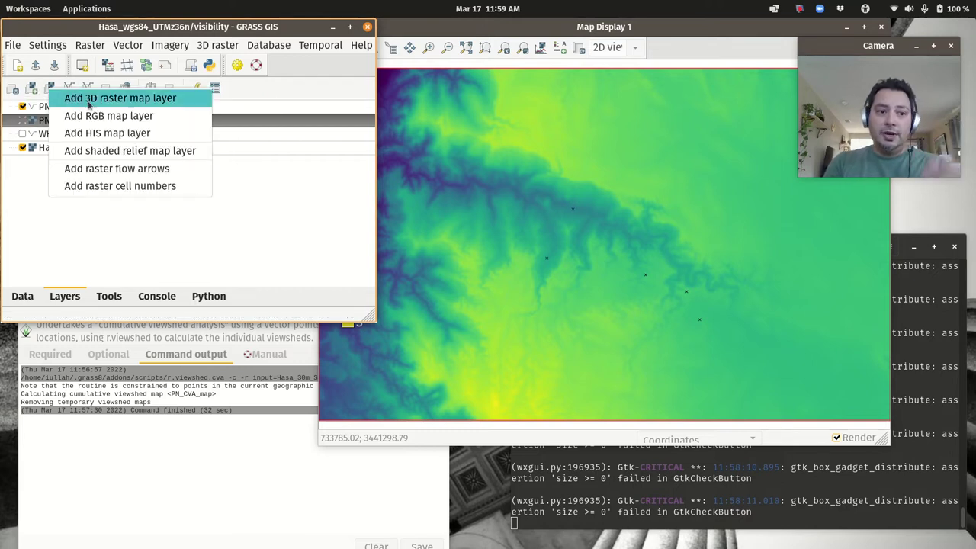
pyautogui.click(100, 150)
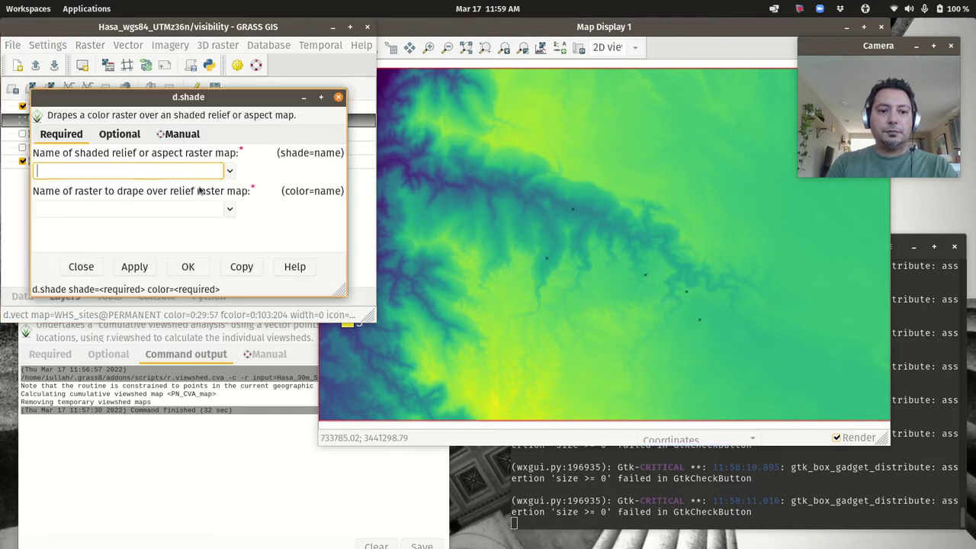
pyautogui.click(229, 171)
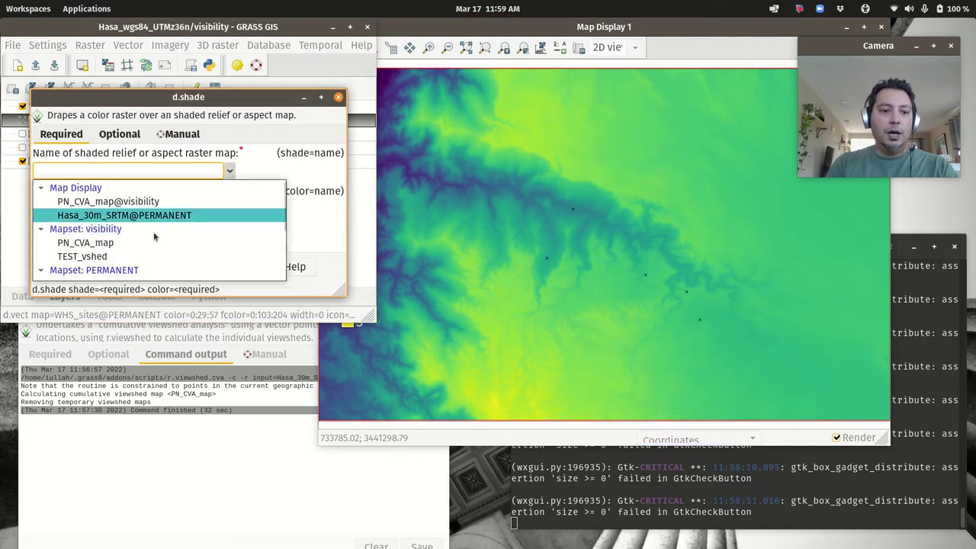
pyautogui.scroll(-3, 154, 238)
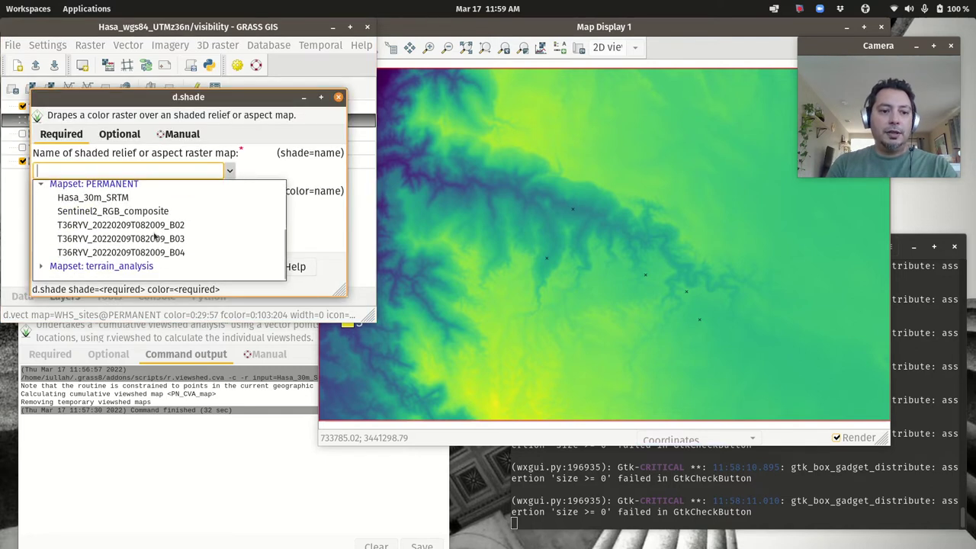
pyautogui.click(40, 266)
pyautogui.scroll(-1, 119, 242)
pyautogui.scroll(-2, 119, 241)
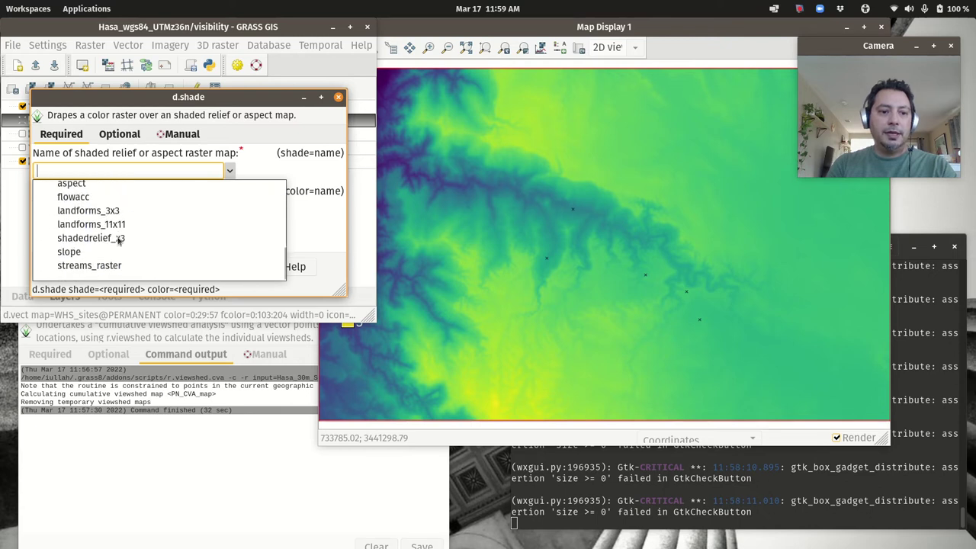
pyautogui.click(96, 243)
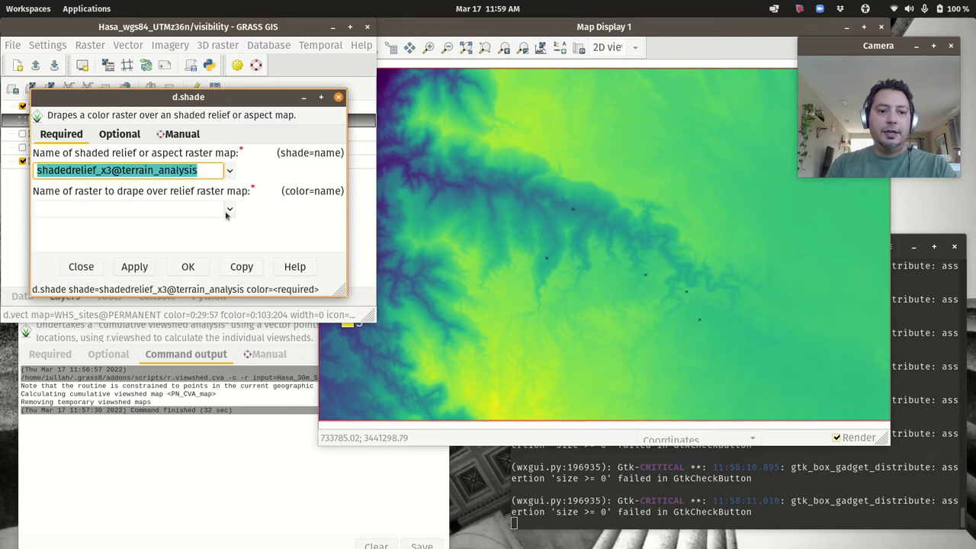
# - Drape PN_CVA_map@visibility over the relief with a brightening of 30 percent and show the result in the map display
pyautogui.click(228, 210)
pyautogui.click(89, 241)
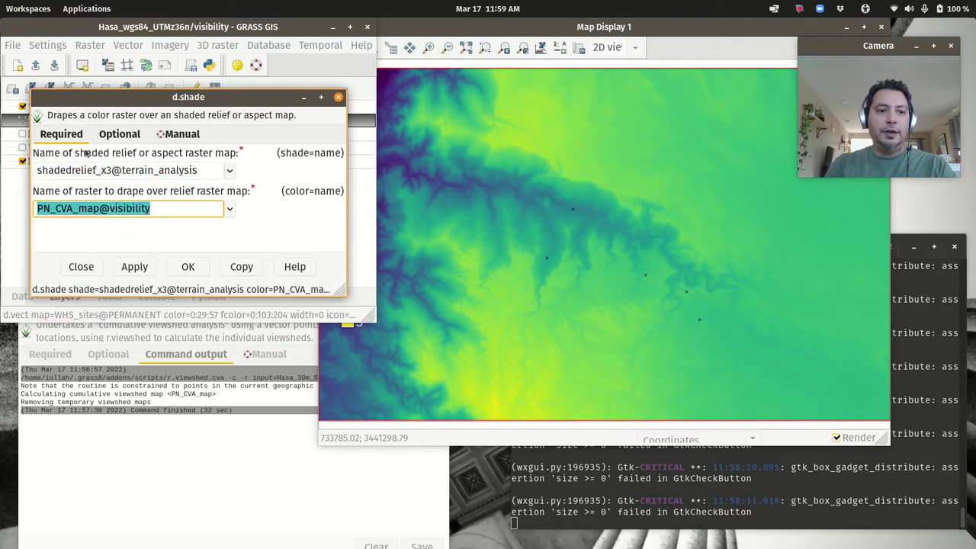
pyautogui.click(107, 137)
pyautogui.click(41, 203)
pyautogui.write('30')
pyautogui.click(188, 266)
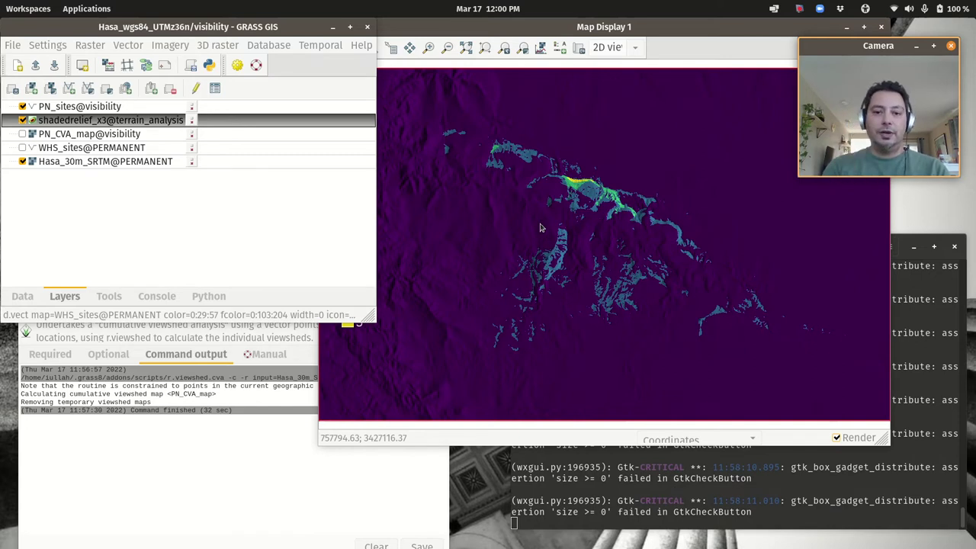
pyautogui.click(662, 33)
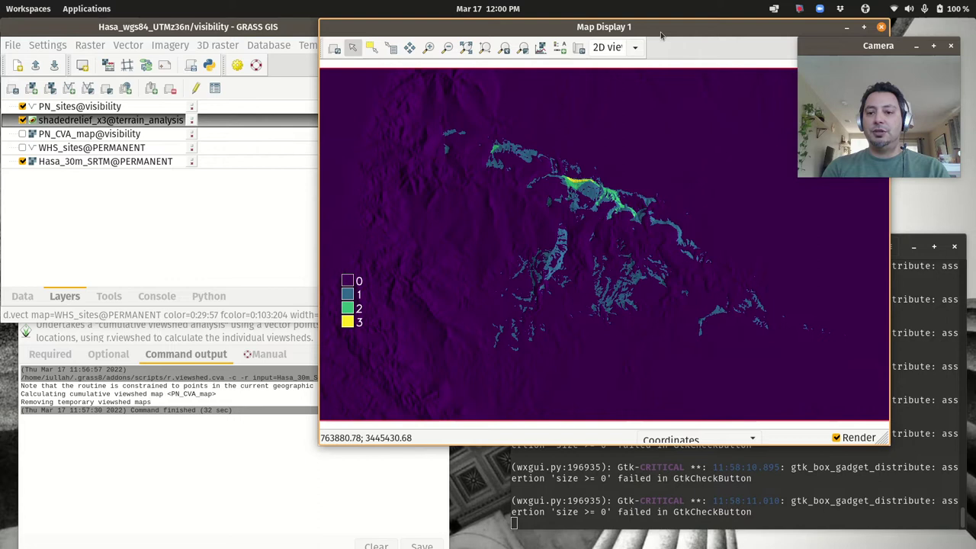
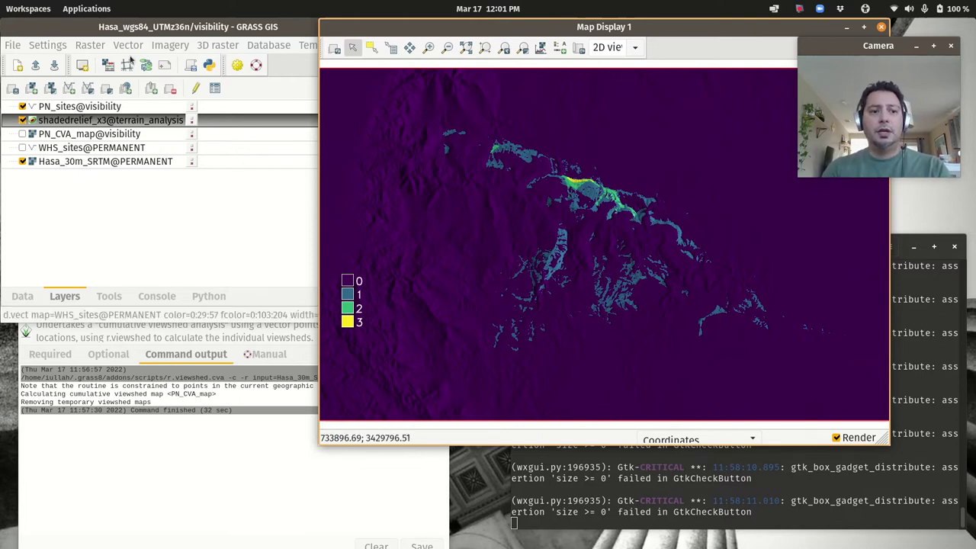
# - Start generating random vector points with v.random and name the output map rand_pts_100
pyautogui.click(128, 33)
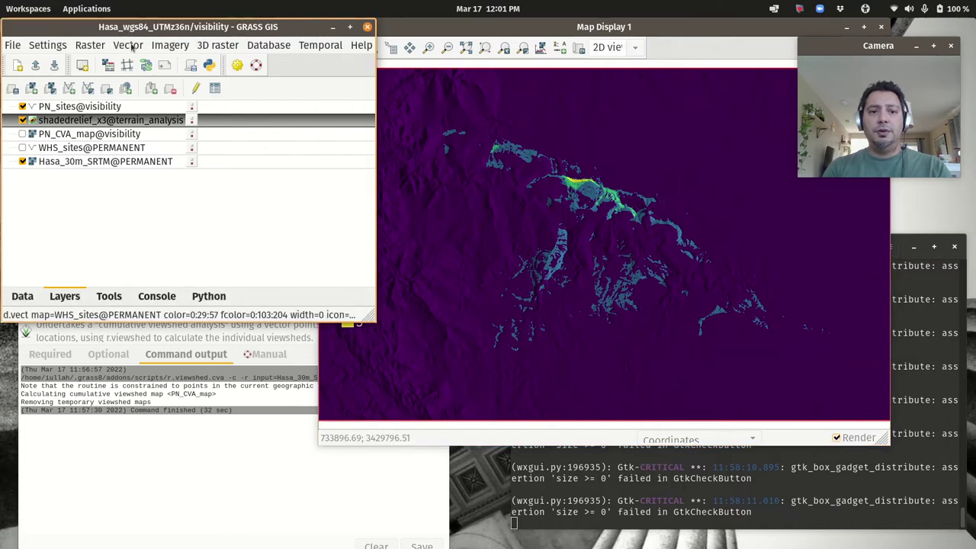
pyautogui.click(130, 45)
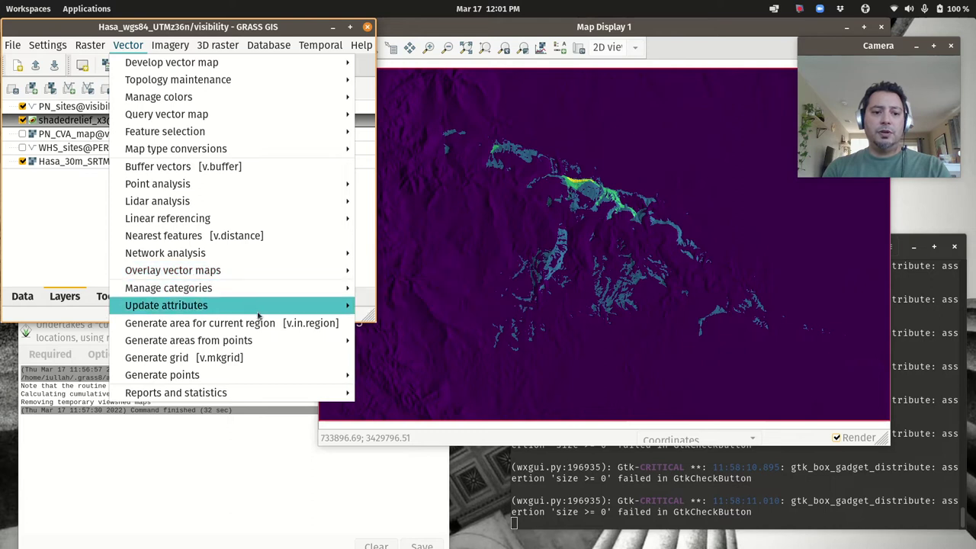
pyautogui.moveTo(252, 379)
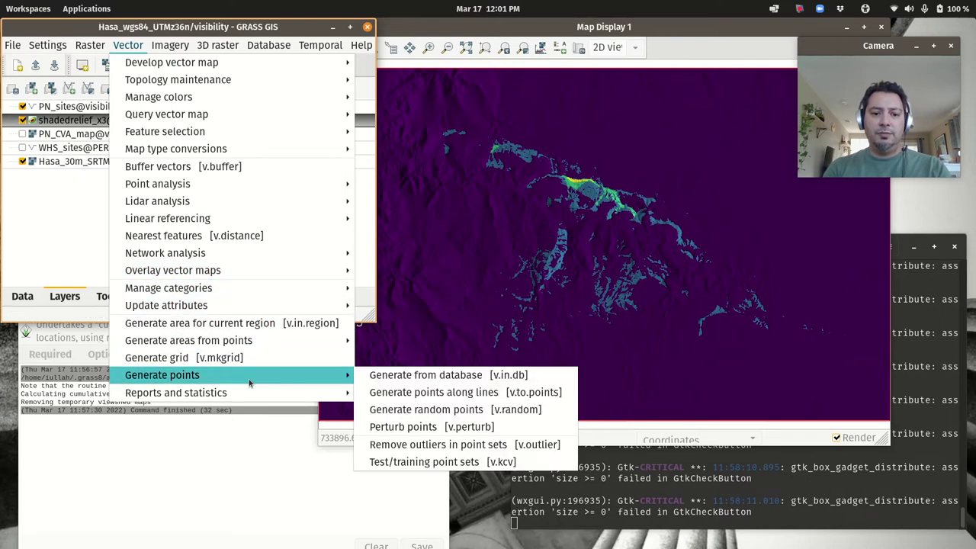
pyautogui.click(439, 413)
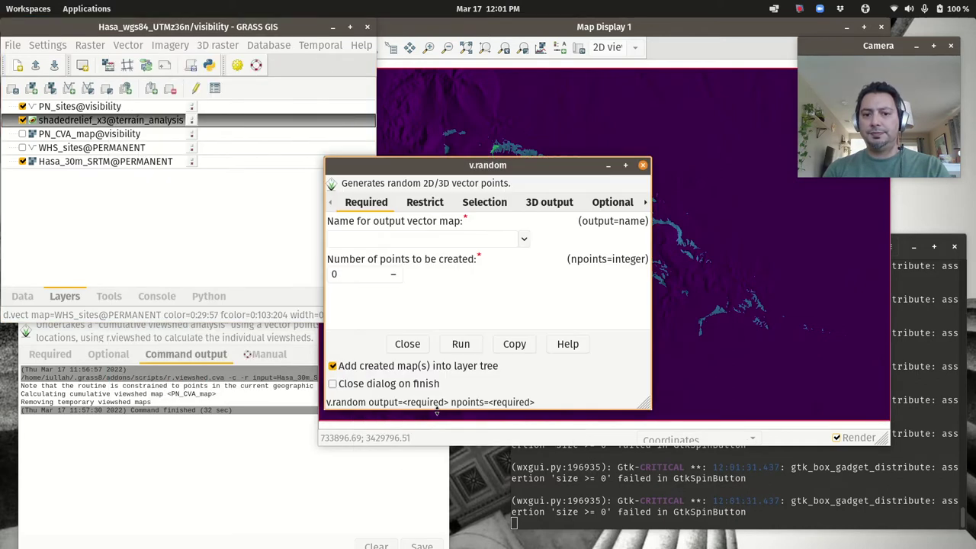
pyautogui.click(457, 242)
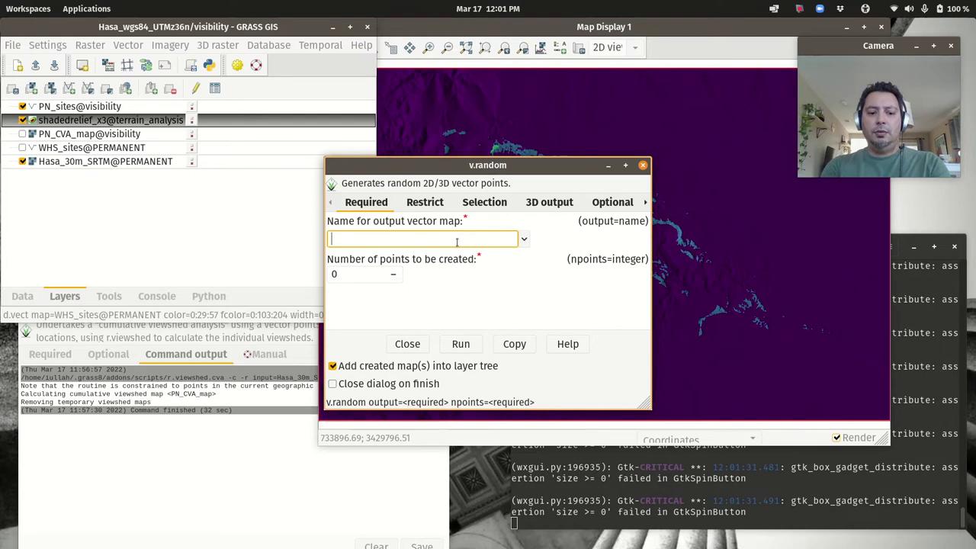
pyautogui.write('r')
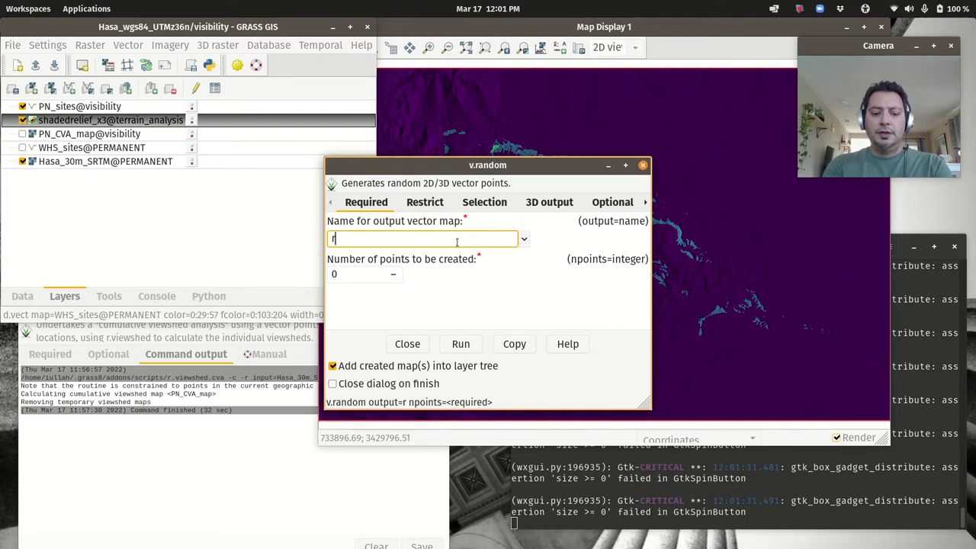
pyautogui.write('and_pts_100')
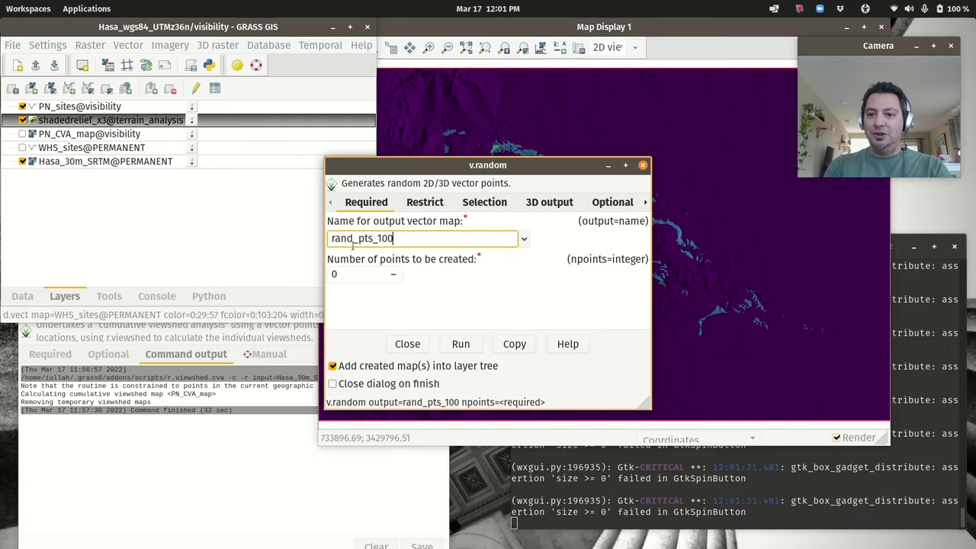
# - Set the number of random points to 100 and move the v.random dialog off the middle of the map
pyautogui.click(360, 275)
pyautogui.press('Home')
pyautogui.write('10')
pyautogui.press('End')
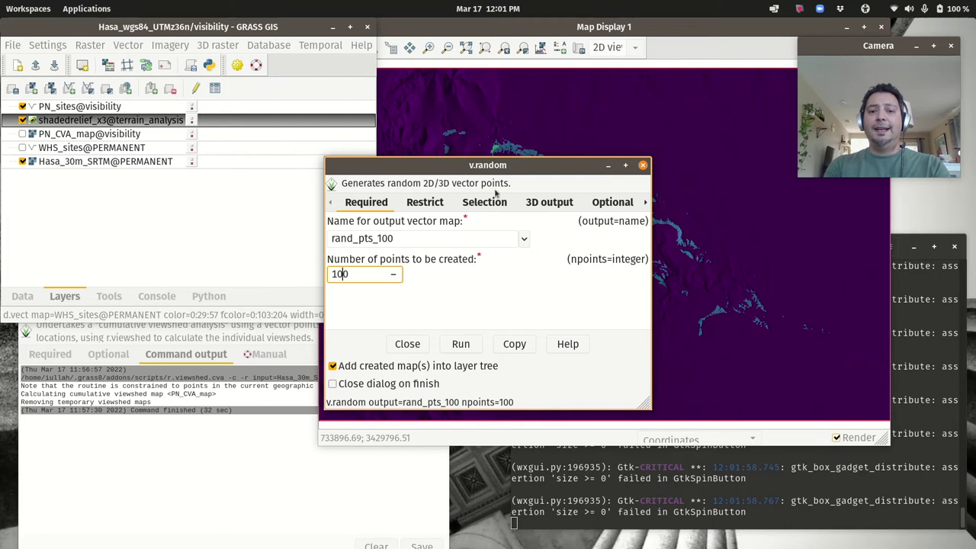
pyautogui.click(530, 165)
pyautogui.moveTo(530, 165); pyautogui.dragTo(692, 274)
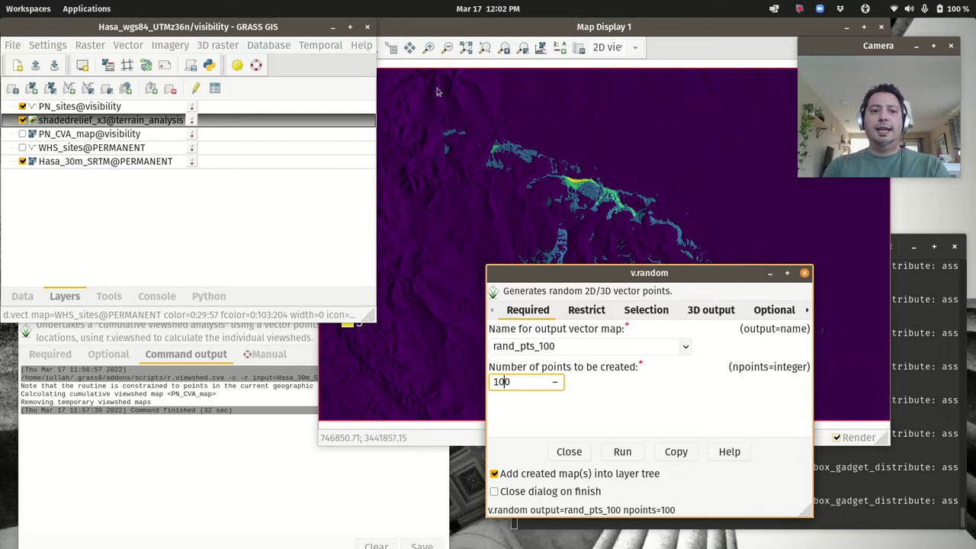
pyautogui.click(90, 45)
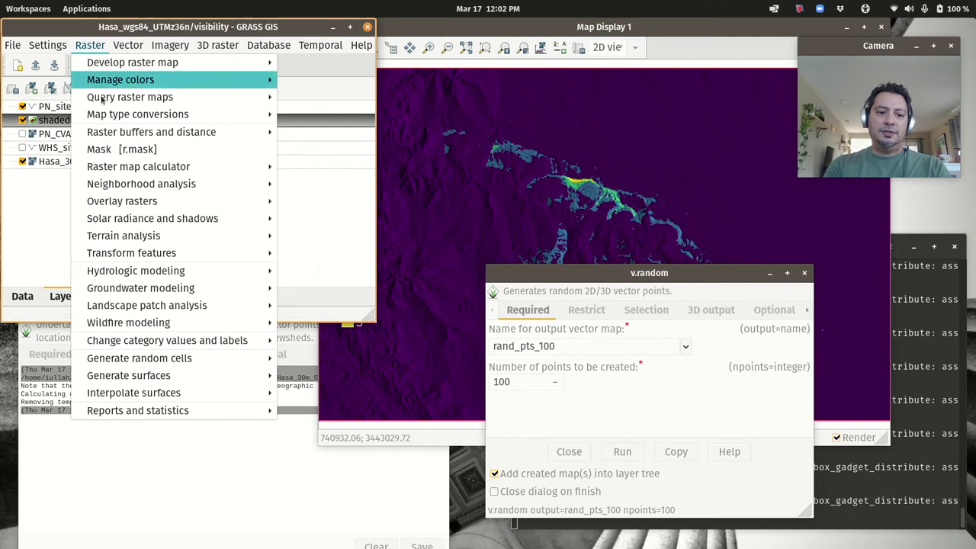
pyautogui.moveTo(175, 359)
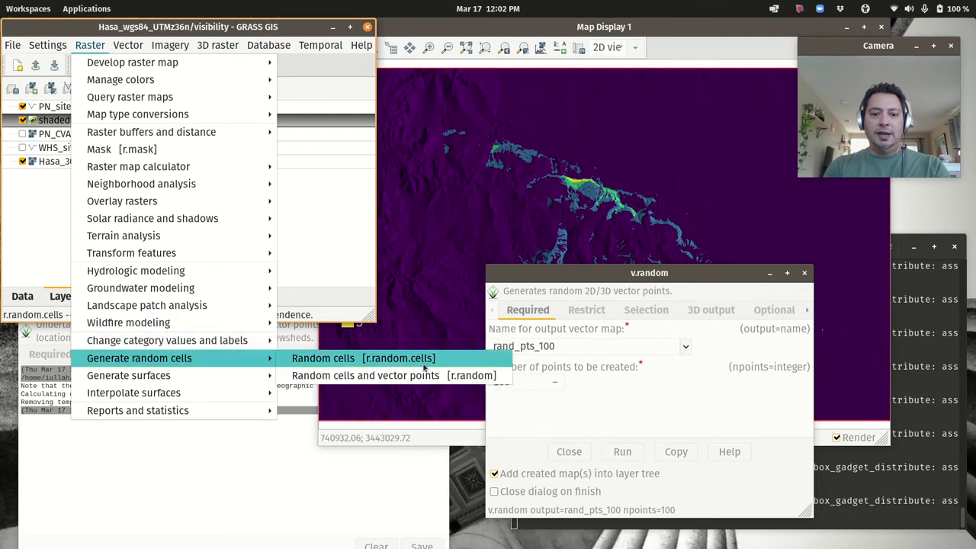
pyautogui.click(431, 376)
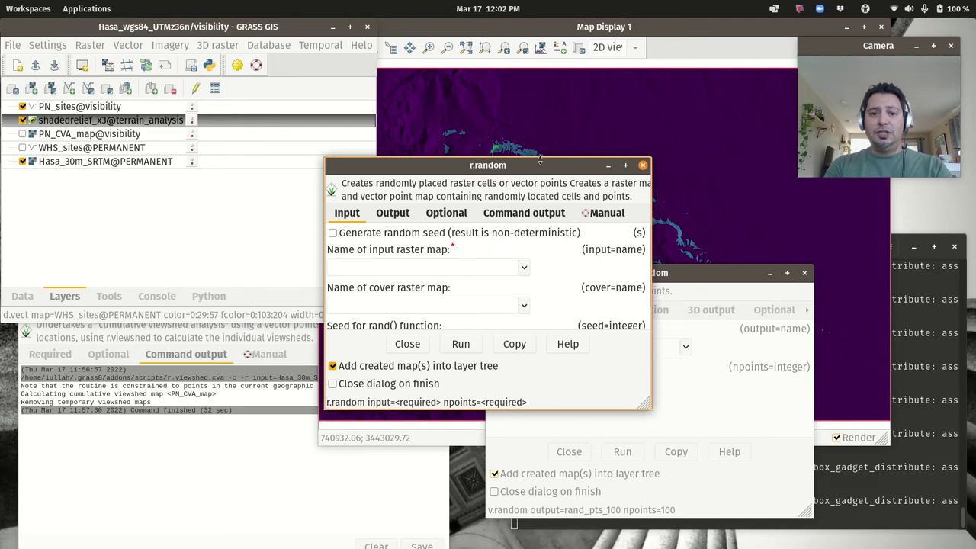
pyautogui.moveTo(540, 161); pyautogui.dragTo(337, 202)
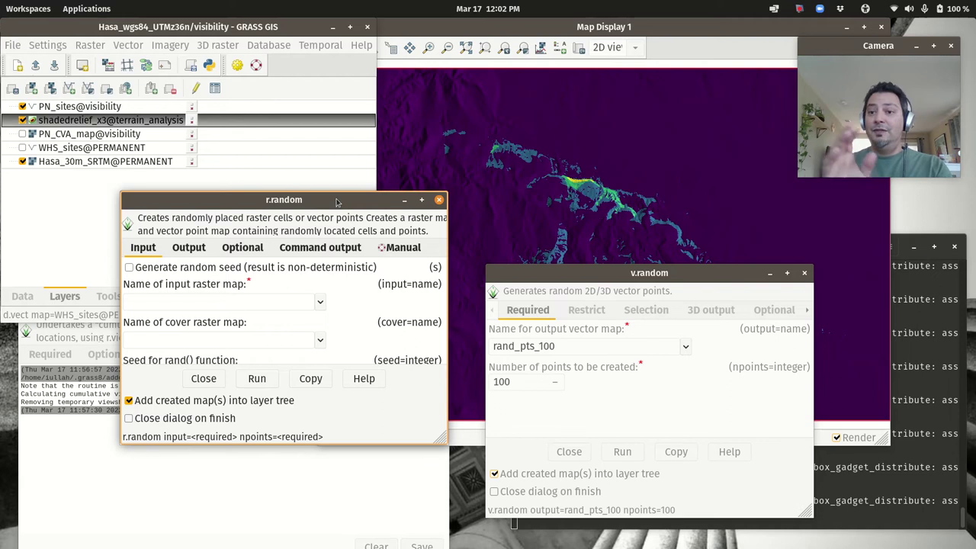
pyautogui.scroll(-2, 368, 322)
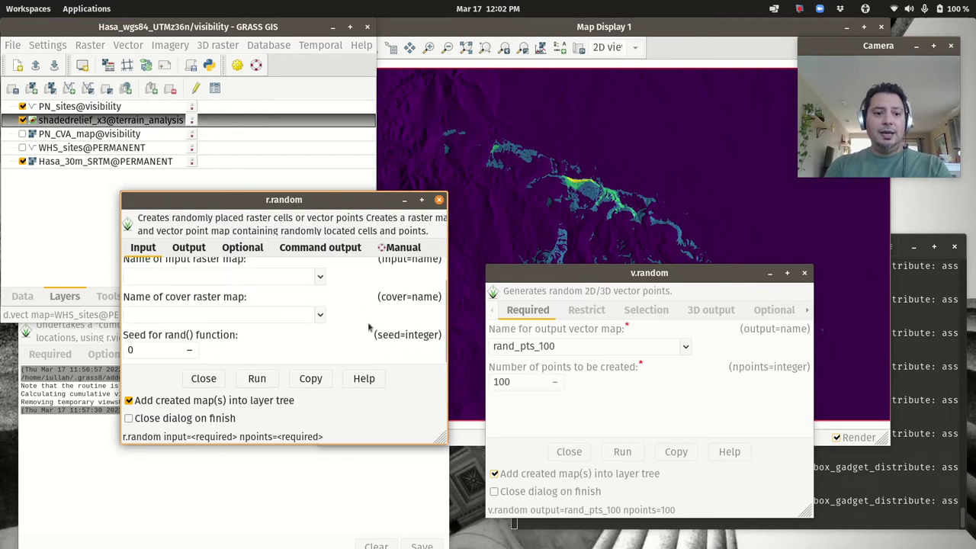
pyautogui.click(192, 250)
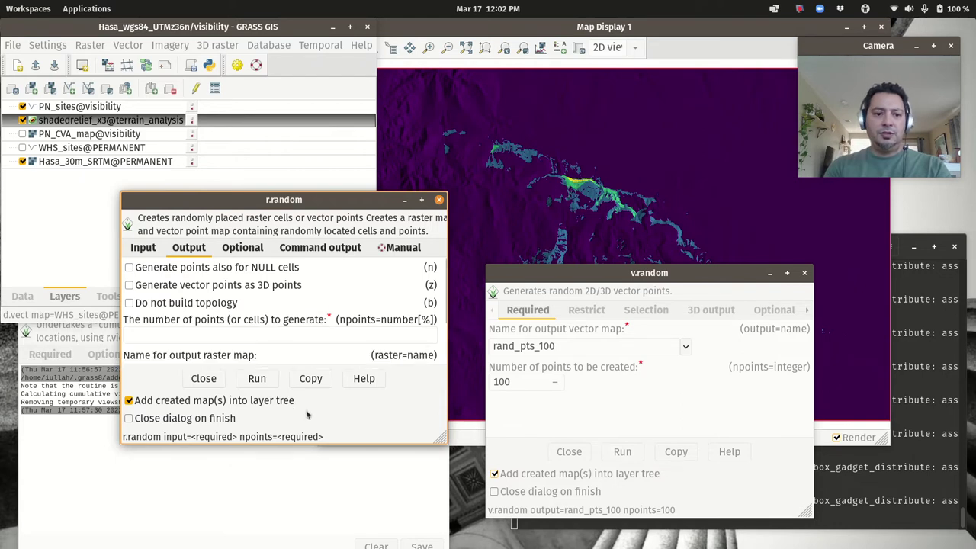
pyautogui.click(257, 338)
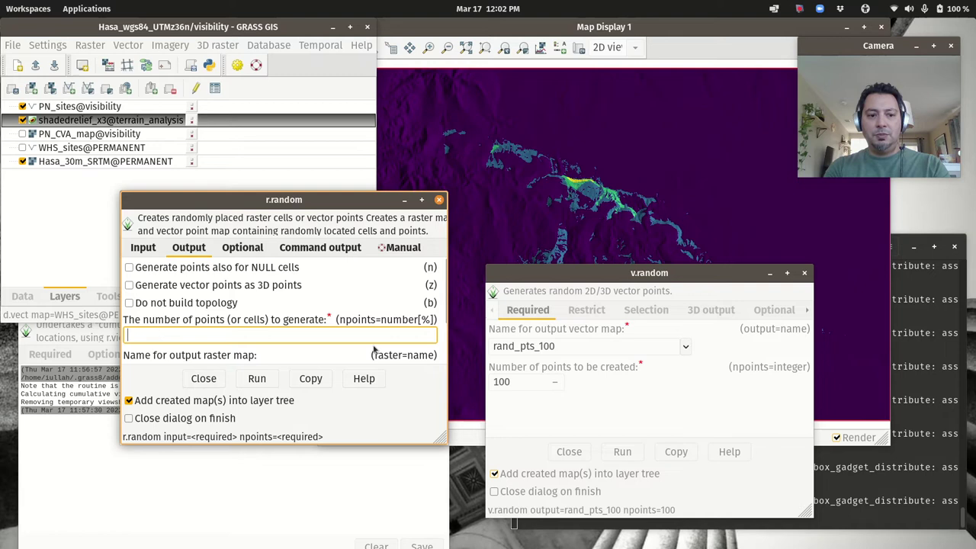
pyautogui.write('1%')
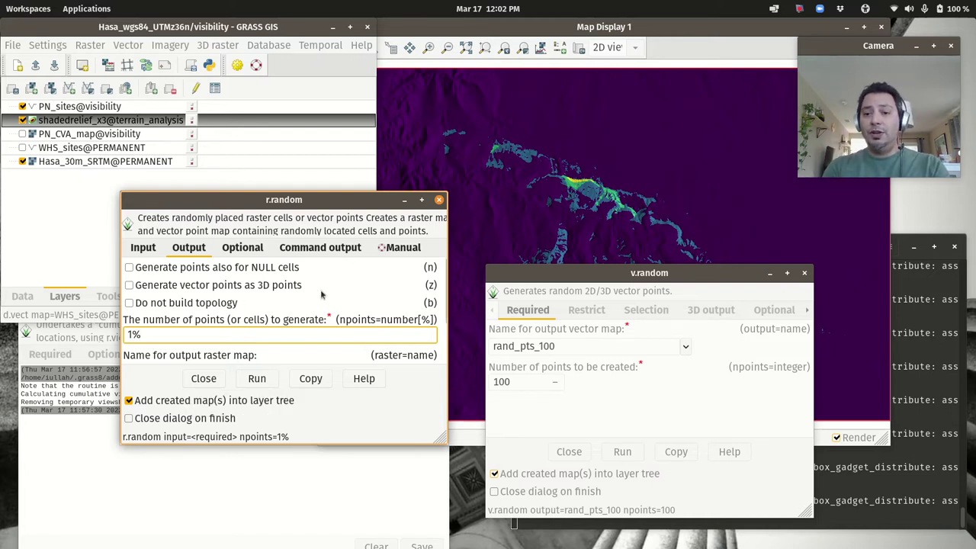
pyautogui.click(438, 200)
# - Check the restriction and selection options of v.random, run it without any restriction, and close the dialog
pyautogui.click(621, 276)
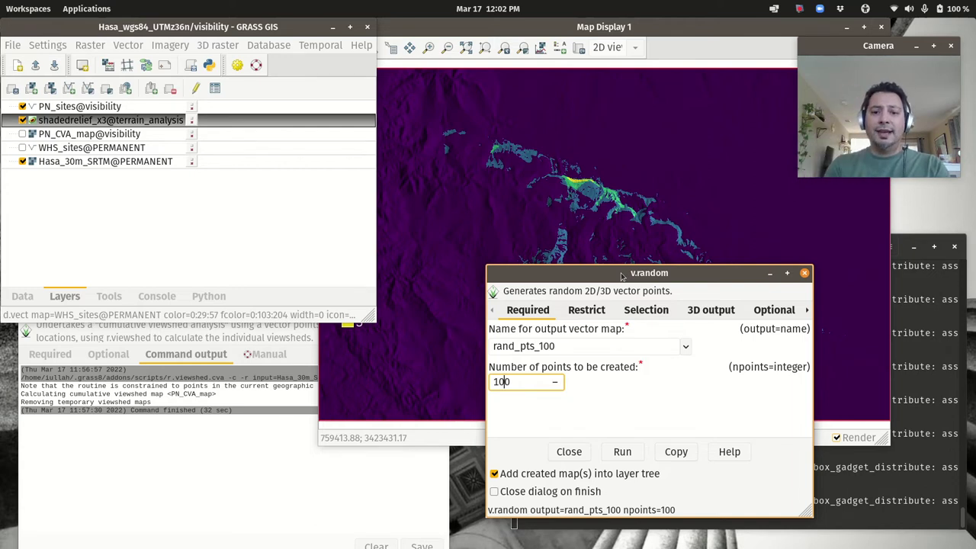
pyautogui.click(583, 316)
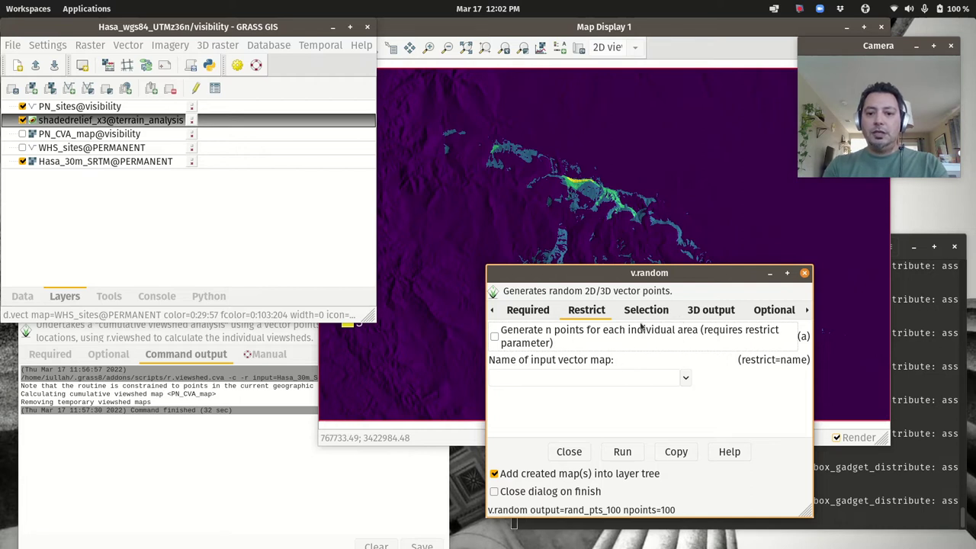
pyautogui.click(540, 312)
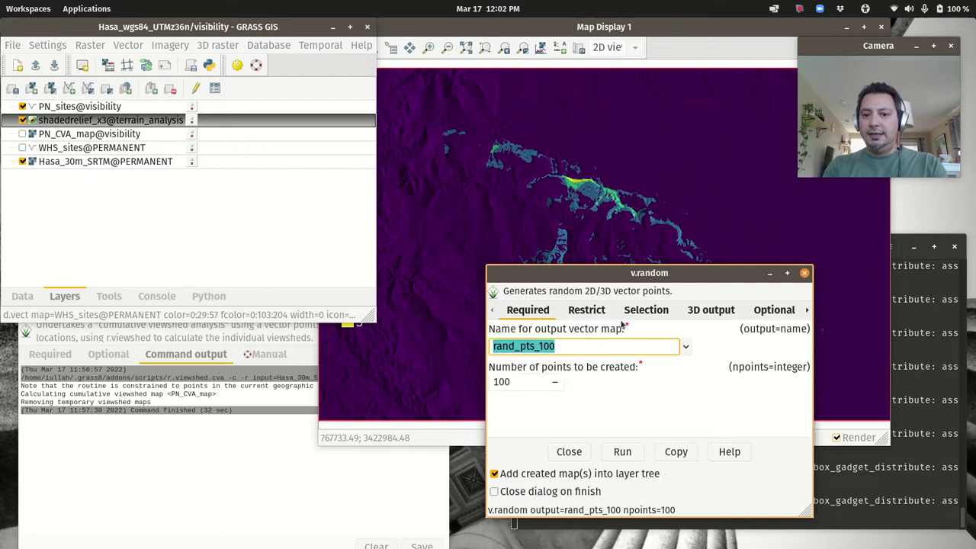
pyautogui.click(653, 313)
pyautogui.click(628, 451)
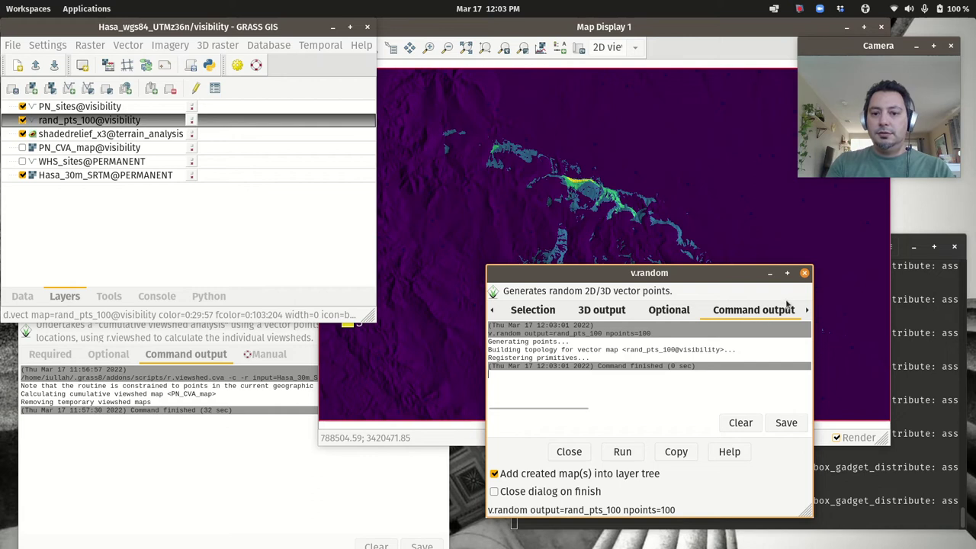
pyautogui.click(805, 273)
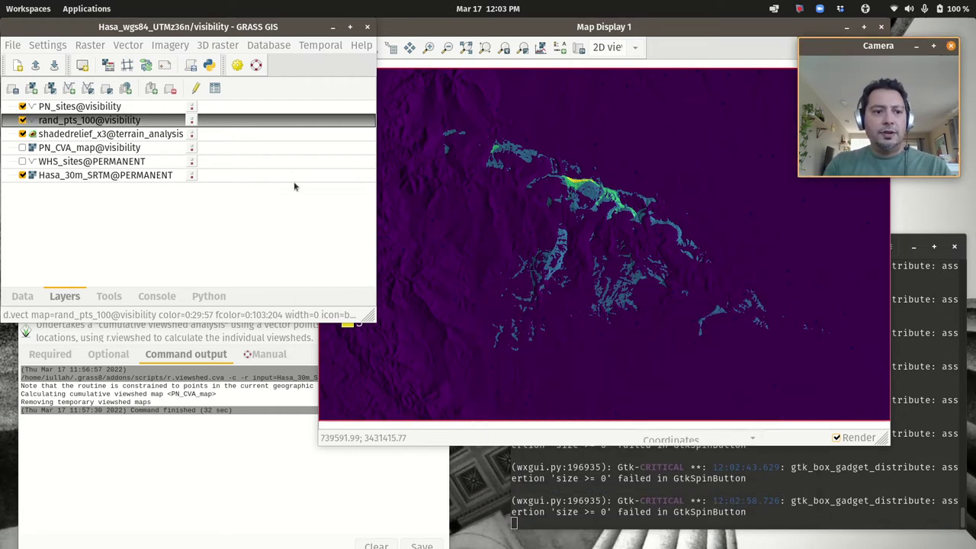
# - Hide the draped shaded relief layer to show the random points over the elevation map, and bring the map display forward
pyautogui.click(19, 135)
pyautogui.click(21, 135)
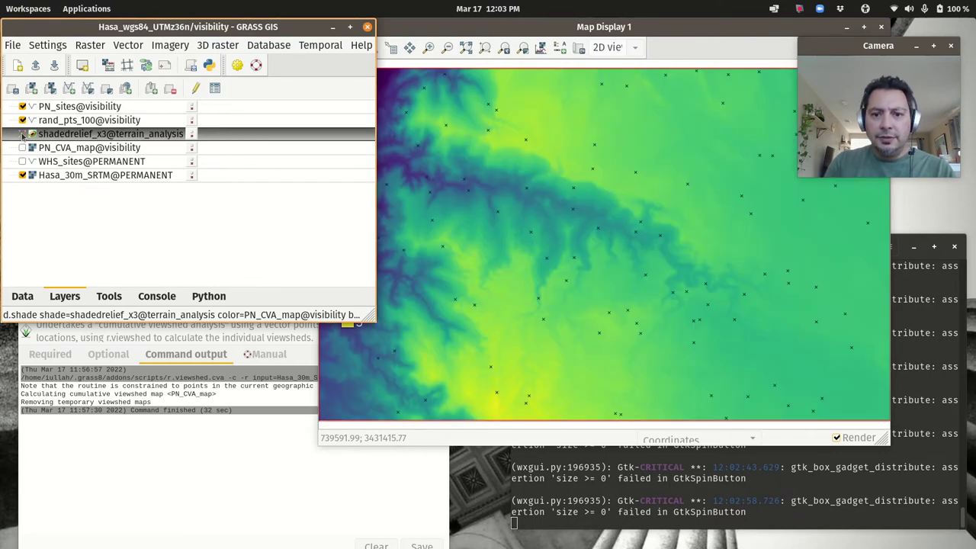
pyautogui.doubleClick(670, 29)
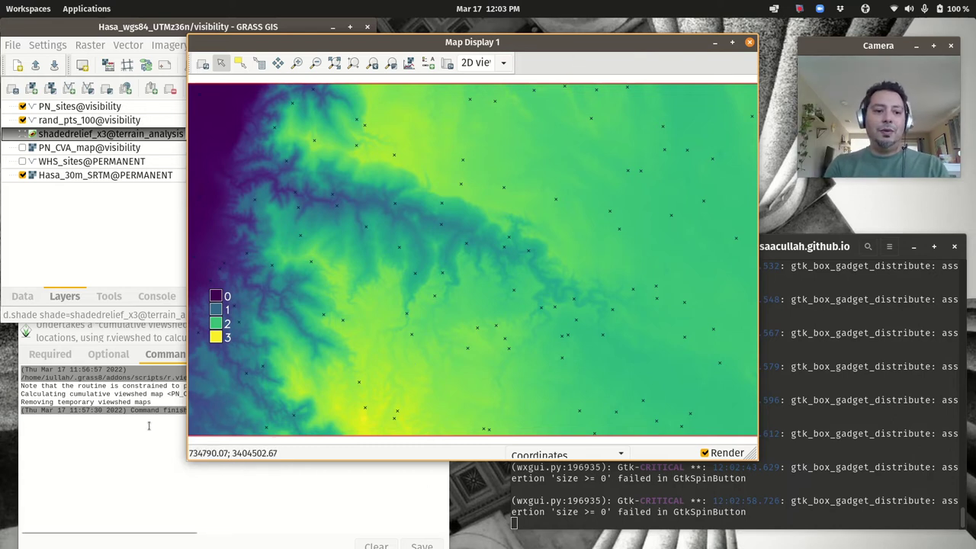
# - Bring the r.viewshed.cva dialog back into view and choose rand_pts_100 from the visibility mapset as its input vector map
pyautogui.press('super')
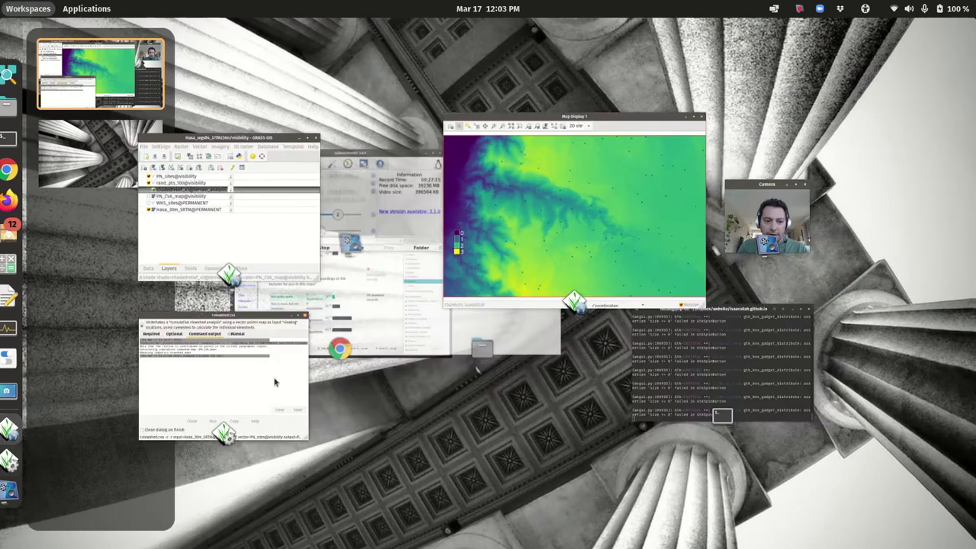
pyautogui.press('super')
pyautogui.moveTo(277, 307); pyautogui.dragTo(343, 97)
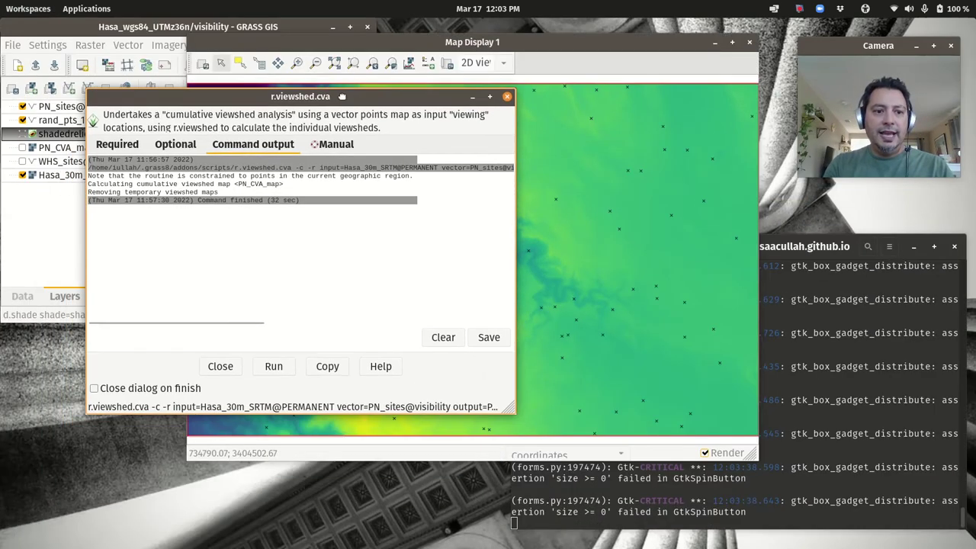
pyautogui.click(128, 147)
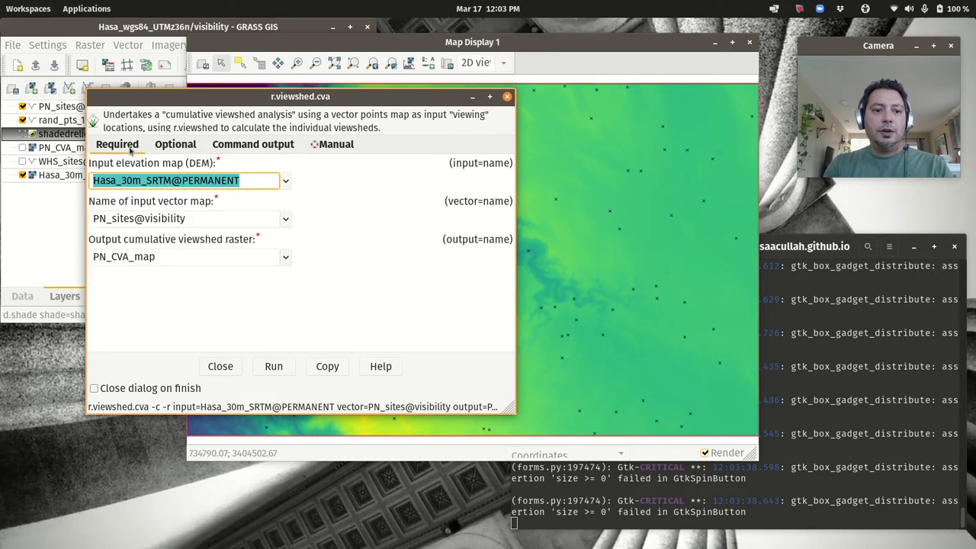
pyautogui.click(286, 221)
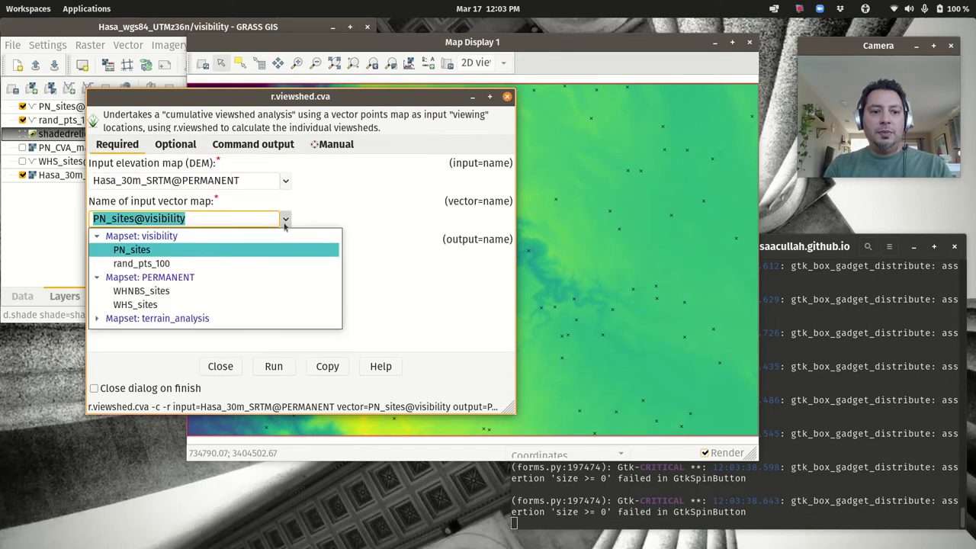
pyautogui.click(146, 265)
# - Name the output cumulative viewshed raster total_vshed_100pts_map and run the r.viewshed.cva analysis
pyautogui.click(133, 257)
pyautogui.press('BackSpace')
pyautogui.press('BackSpace')
pyautogui.press('BackSpace')
pyautogui.press('BackSpace')
pyautogui.press('BackSpace')
pyautogui.press('BackSpace')
pyautogui.write('total')
pyautogui.write('_vshed')
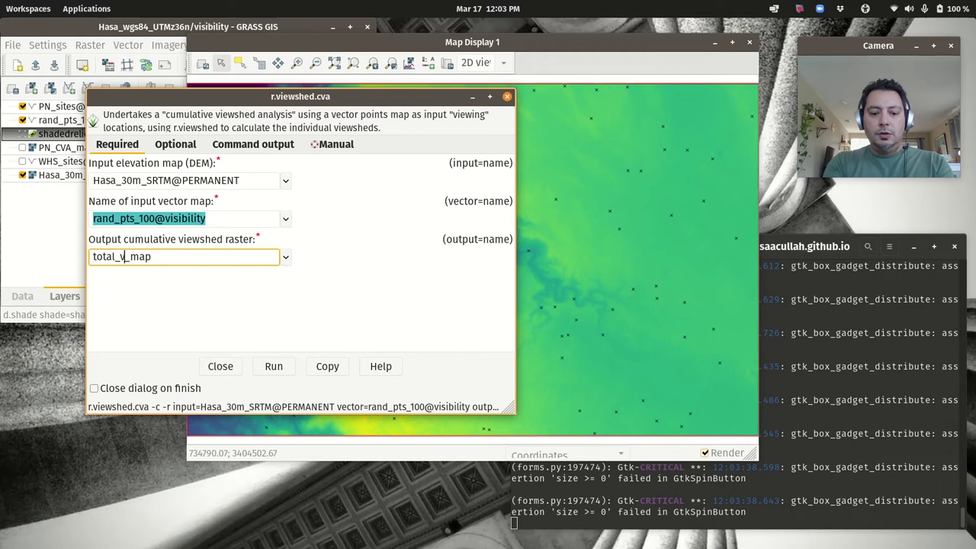
pyautogui.write('_100pts')
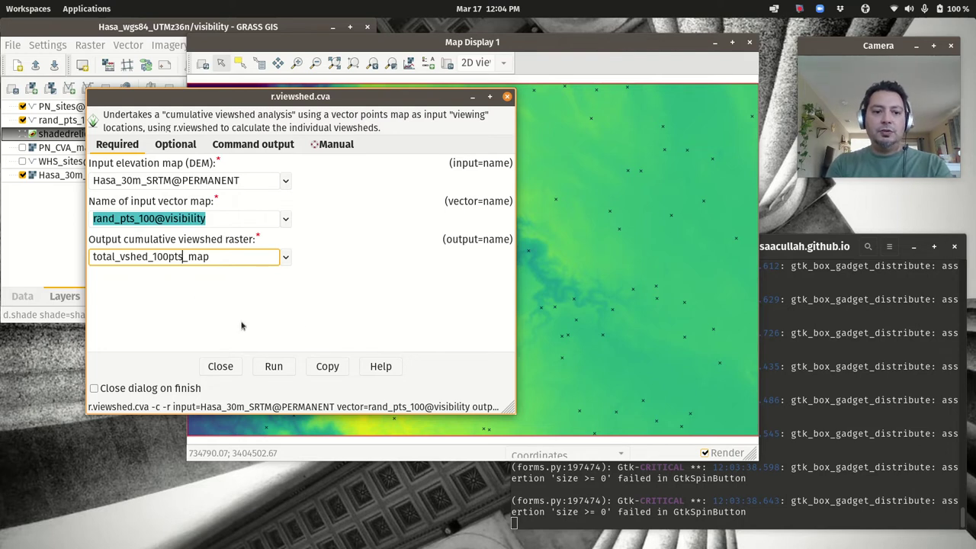
pyautogui.click(279, 370)
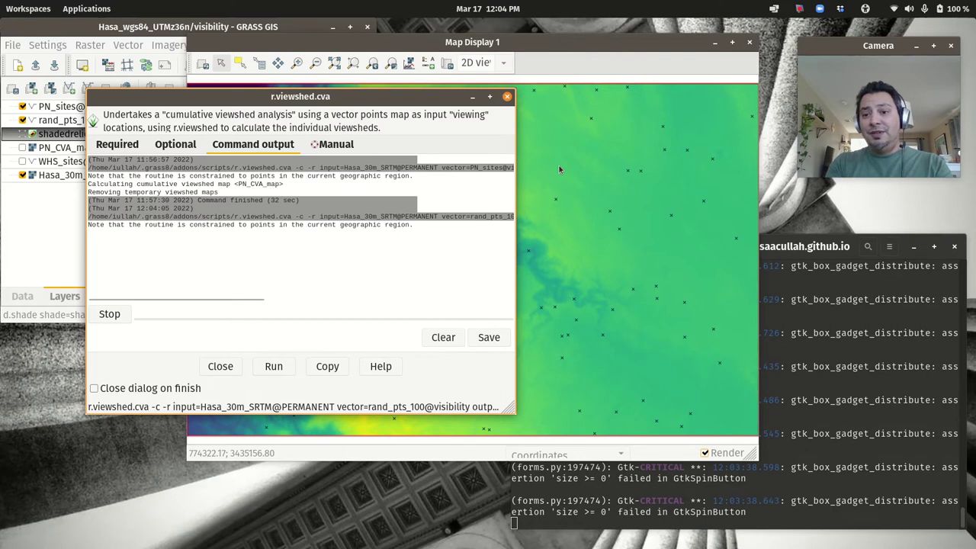
pyautogui.click(800, 9)
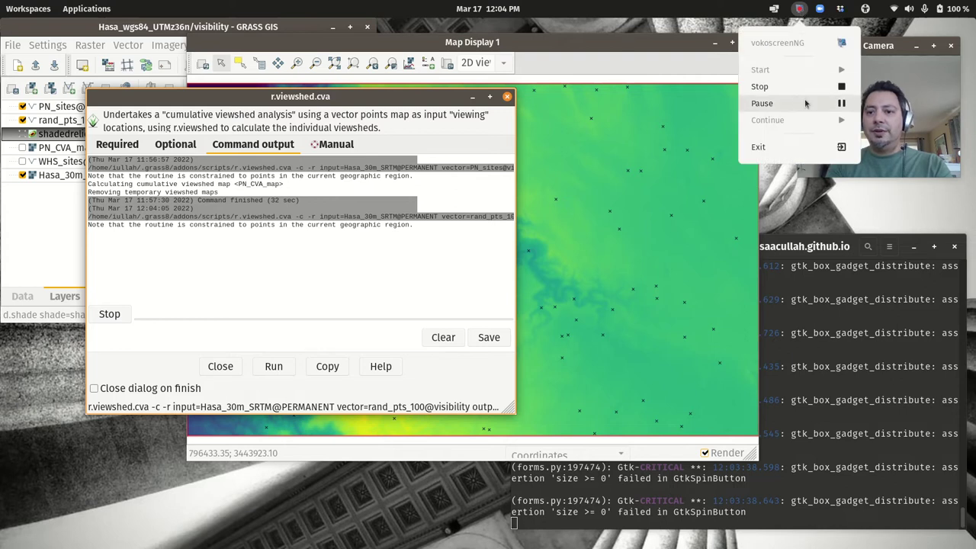
pyautogui.click(822, 103)
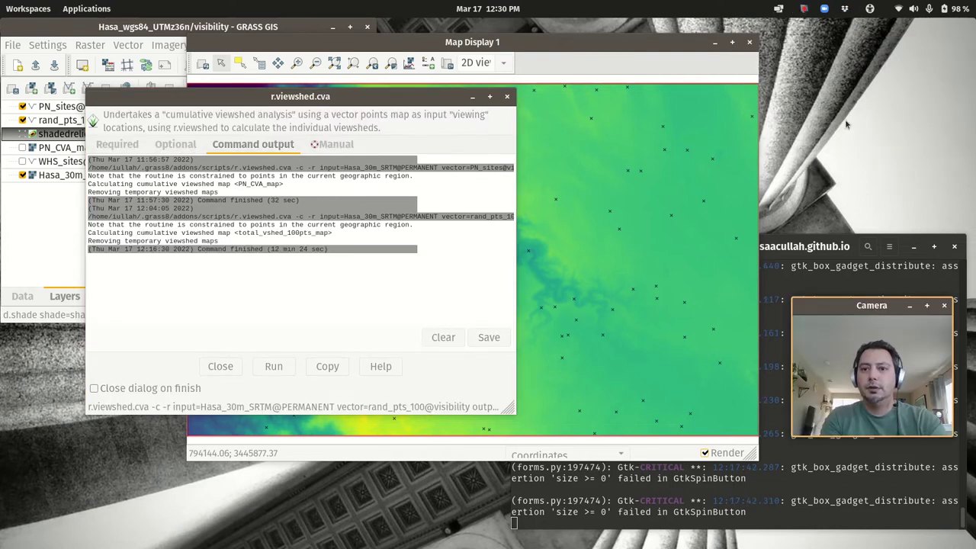
pyautogui.click(805, 9)
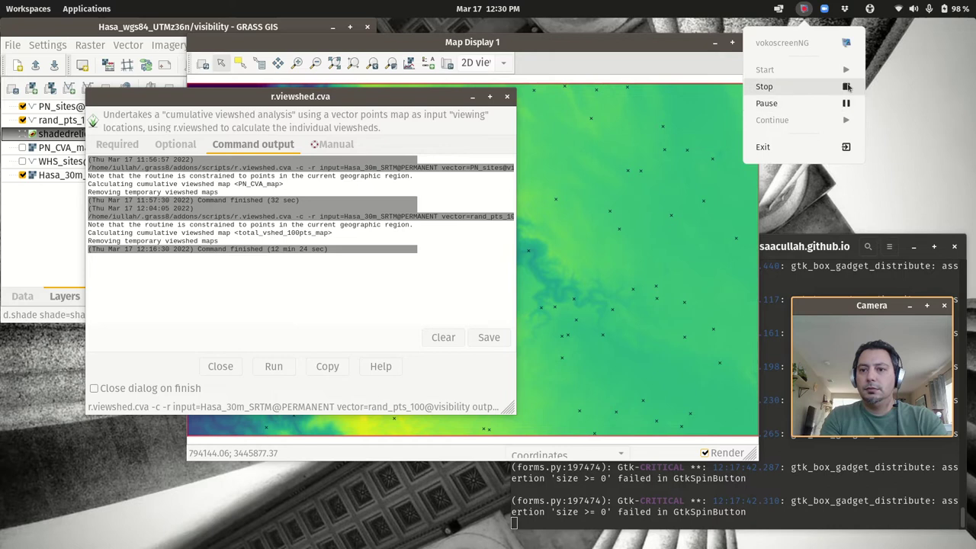
pyautogui.click(887, 180)
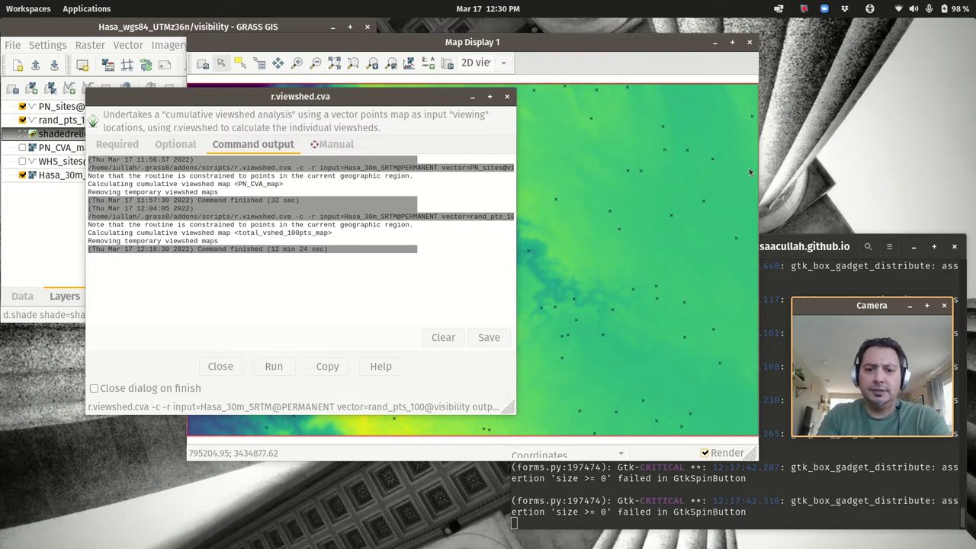
# - Show the draped shaded relief layer again and bring the map display forward
pyautogui.click(44, 218)
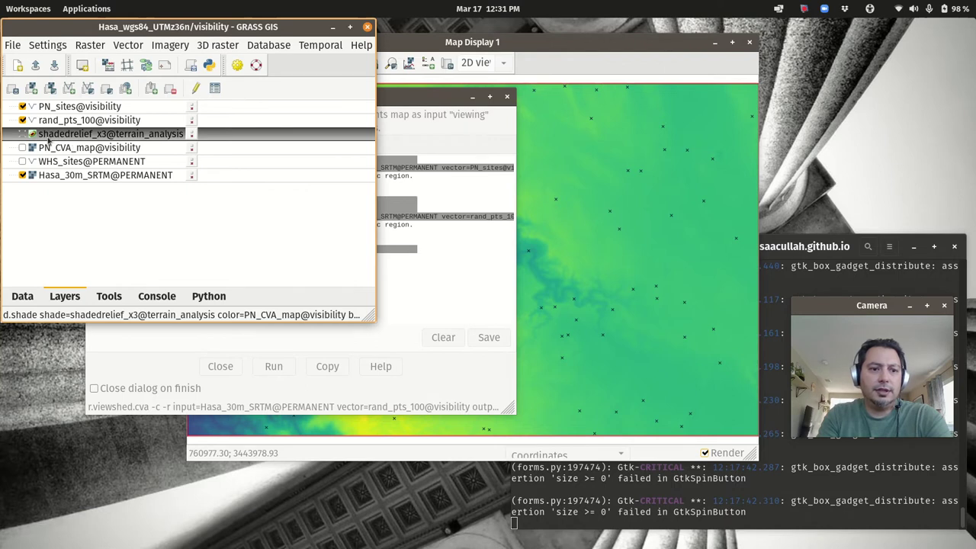
pyautogui.click(23, 134)
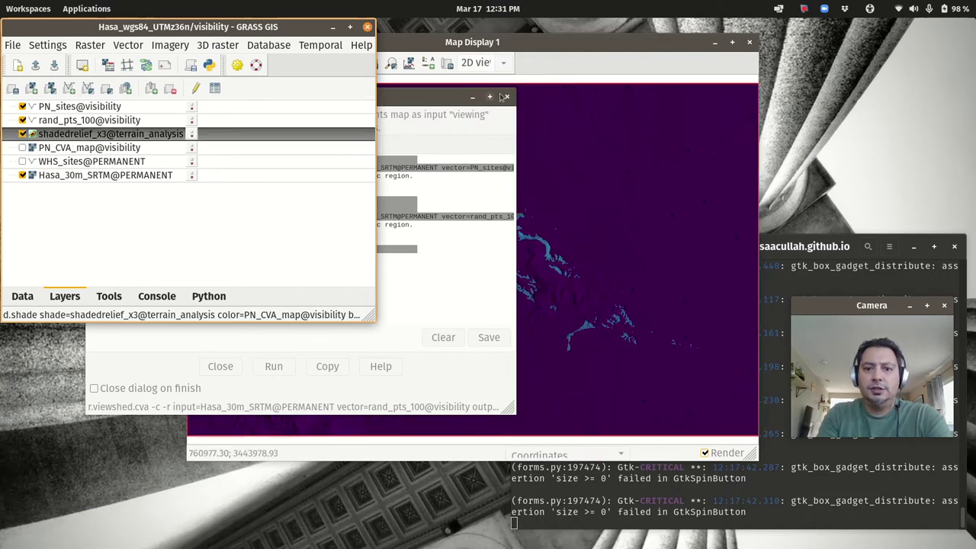
pyautogui.click(559, 53)
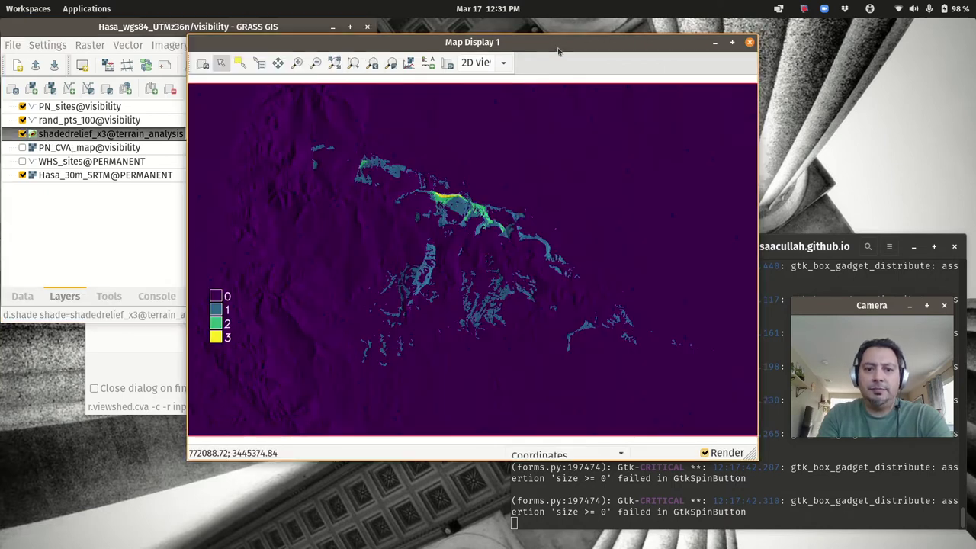
# - Change the raster draped over the shaded relief to total_vshed_100pts_map and bring the map display forward
pyautogui.click(64, 225)
pyautogui.doubleClick(80, 139)
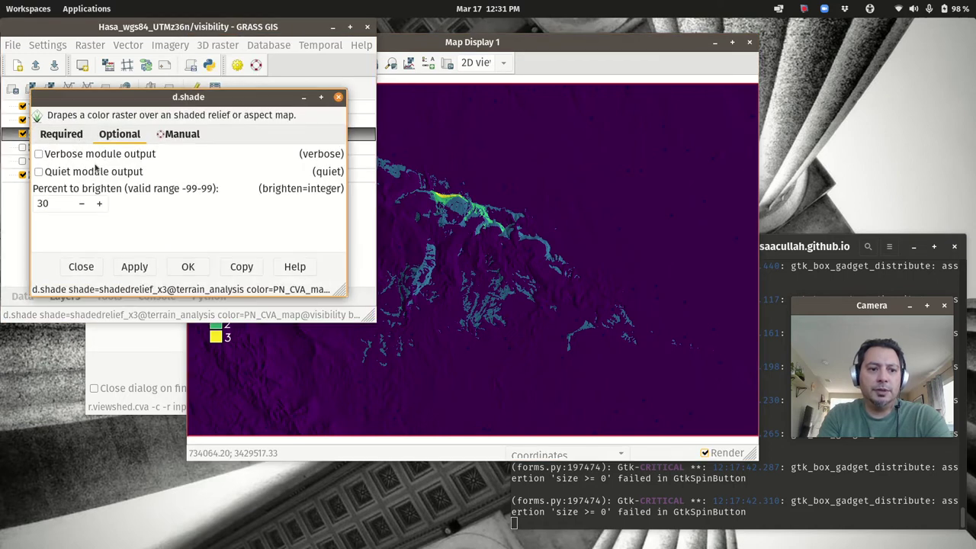
pyautogui.click(68, 137)
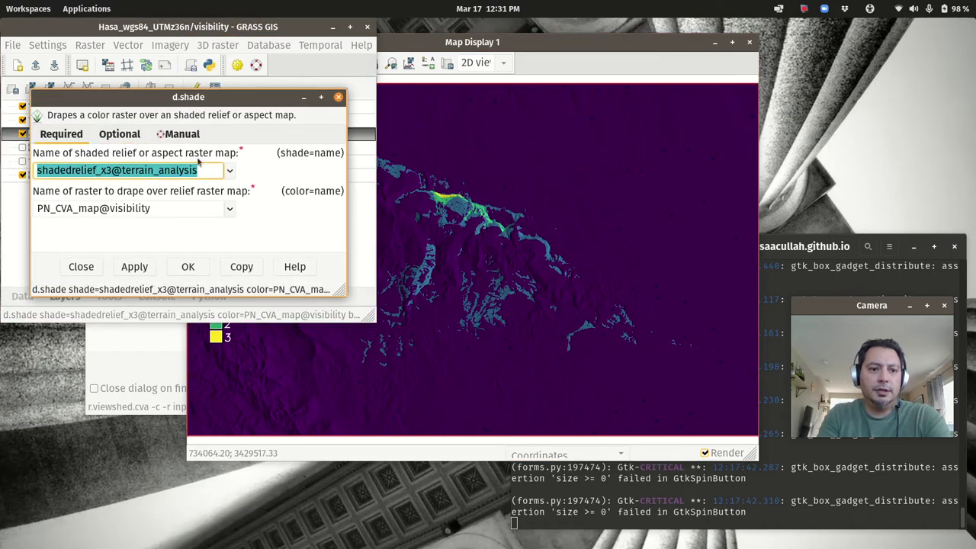
pyautogui.click(229, 209)
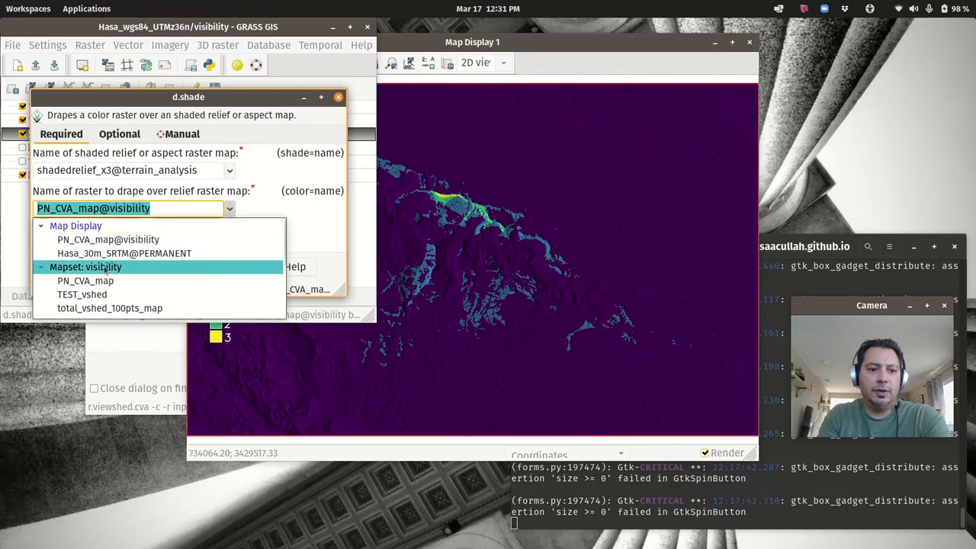
pyautogui.click(97, 308)
pyautogui.click(186, 267)
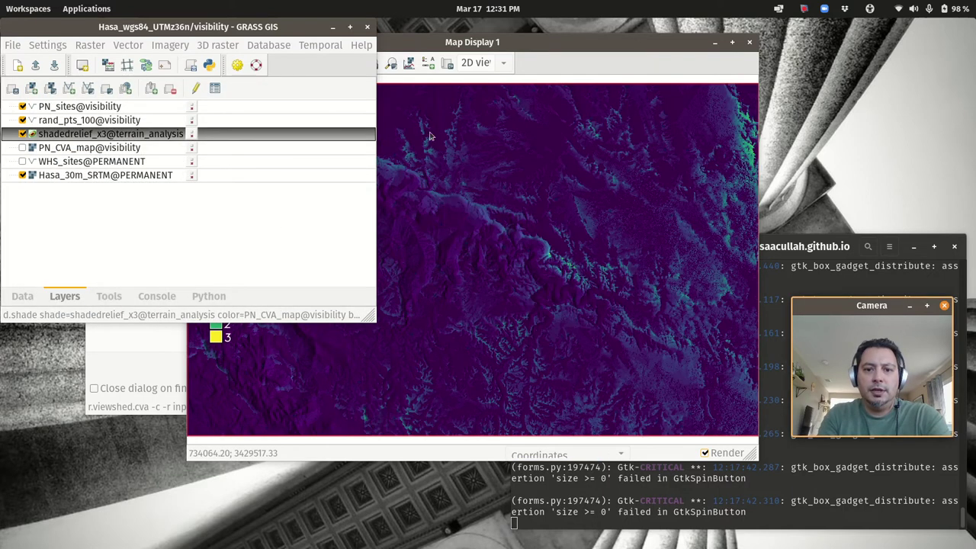
pyautogui.click(635, 45)
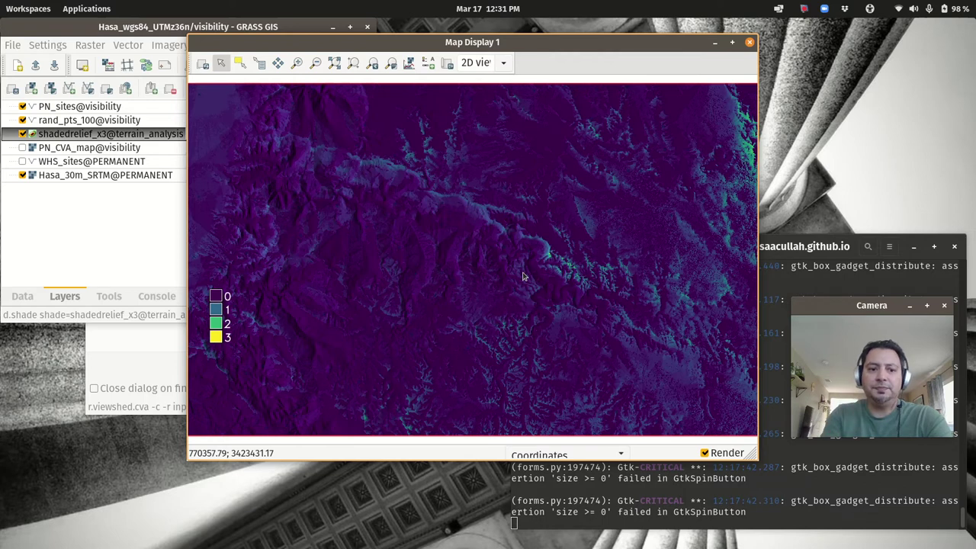
# - Switch the raster legend's input map to total_vshed_100pts_map
pyautogui.doubleClick(217, 320)
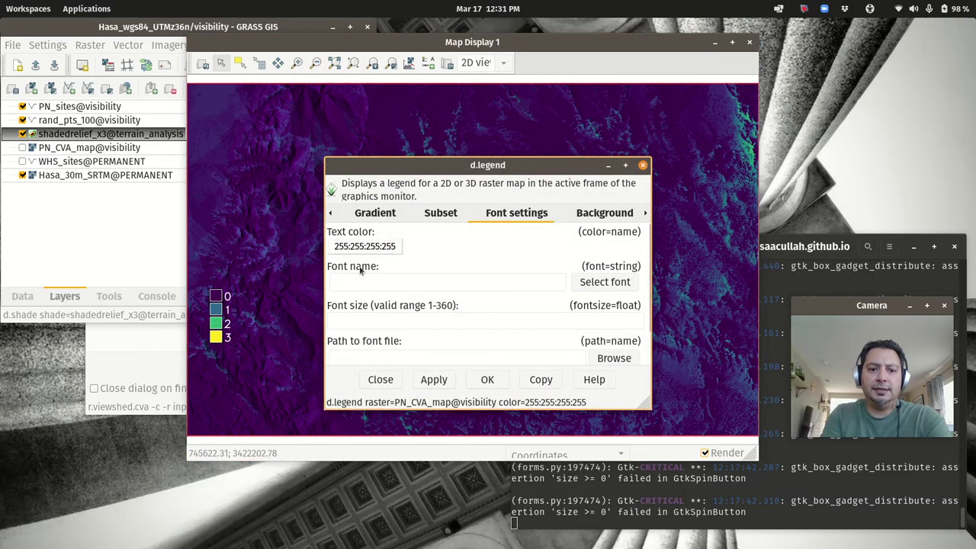
pyautogui.doubleClick(333, 212)
pyautogui.doubleClick(333, 212)
pyautogui.click(333, 212)
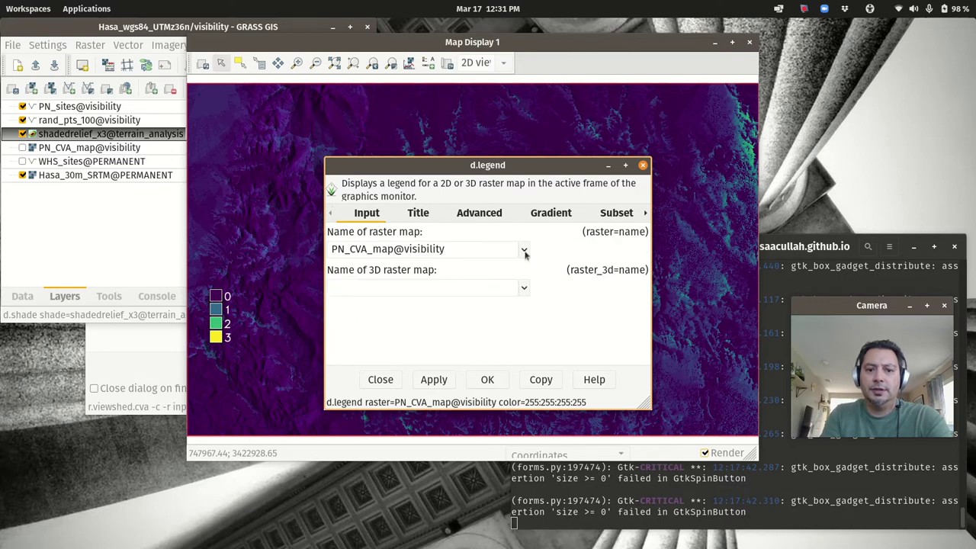
pyautogui.click(525, 252)
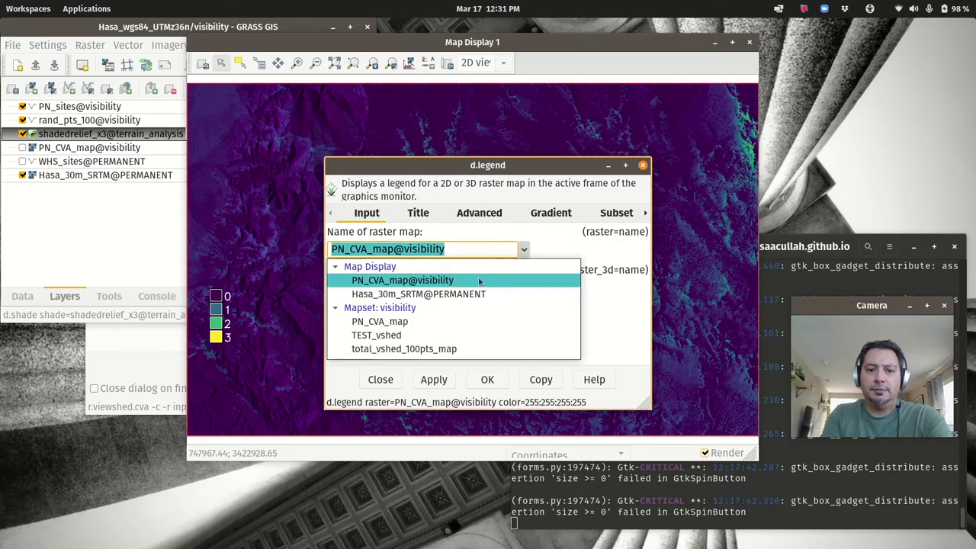
pyautogui.click(407, 349)
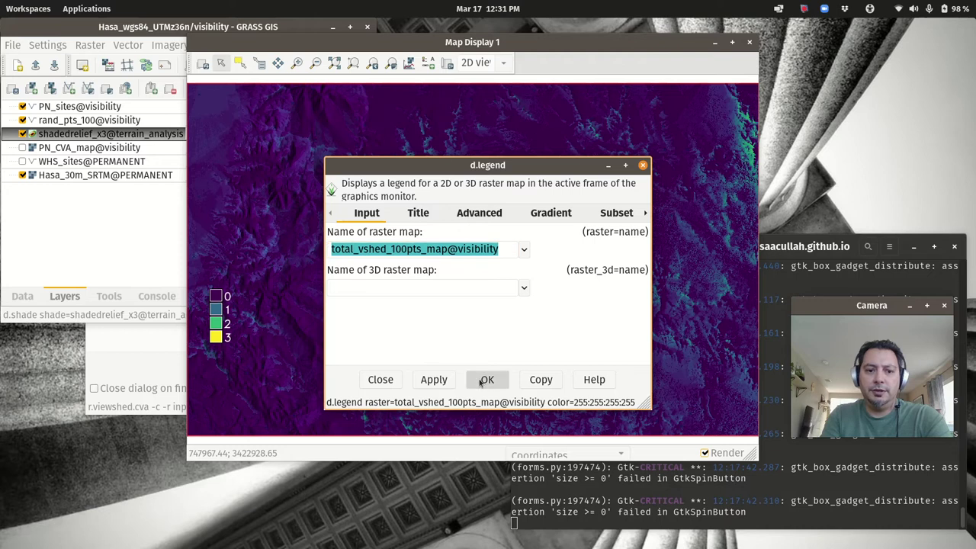
pyautogui.click(485, 380)
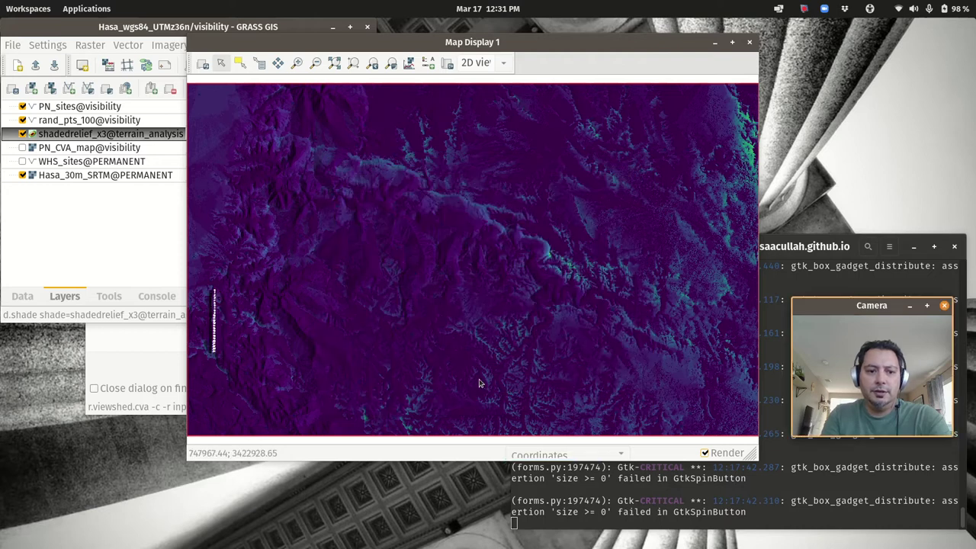
# - Resize and move the legend so it forms a tall column along the map's western edge
pyautogui.rightClick(215, 310)
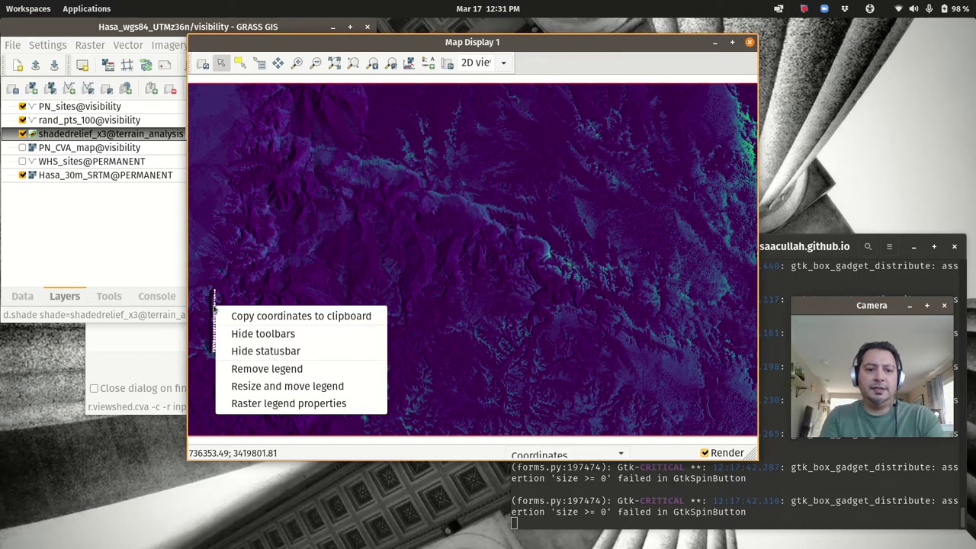
pyautogui.click(266, 386)
pyautogui.moveTo(206, 128); pyautogui.dragTo(220, 377)
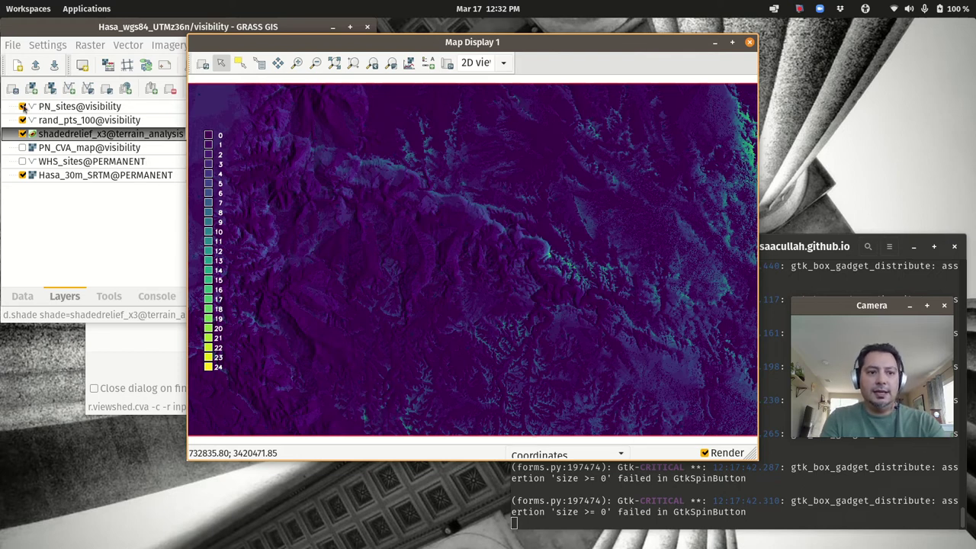
# - Examine the attribute data and column definitions of PN_sites, enlarging the table manager and moving it clear of the layer list
pyautogui.click(77, 110)
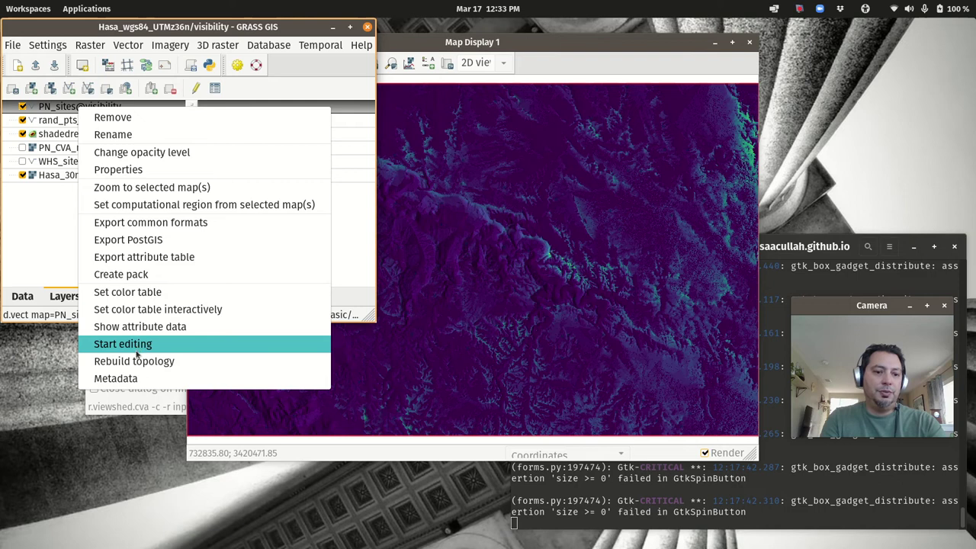
pyautogui.click(141, 327)
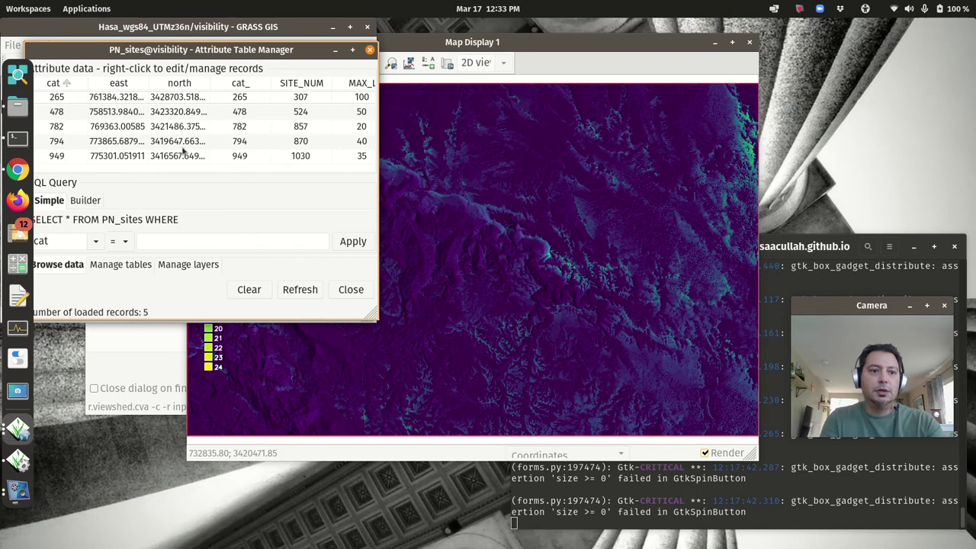
pyautogui.click(107, 266)
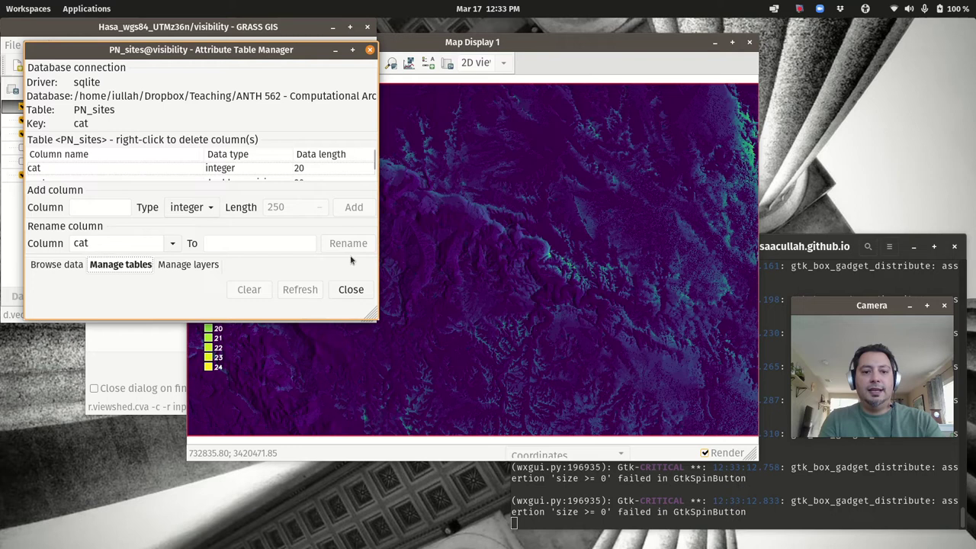
pyautogui.moveTo(375, 318); pyautogui.dragTo(508, 454)
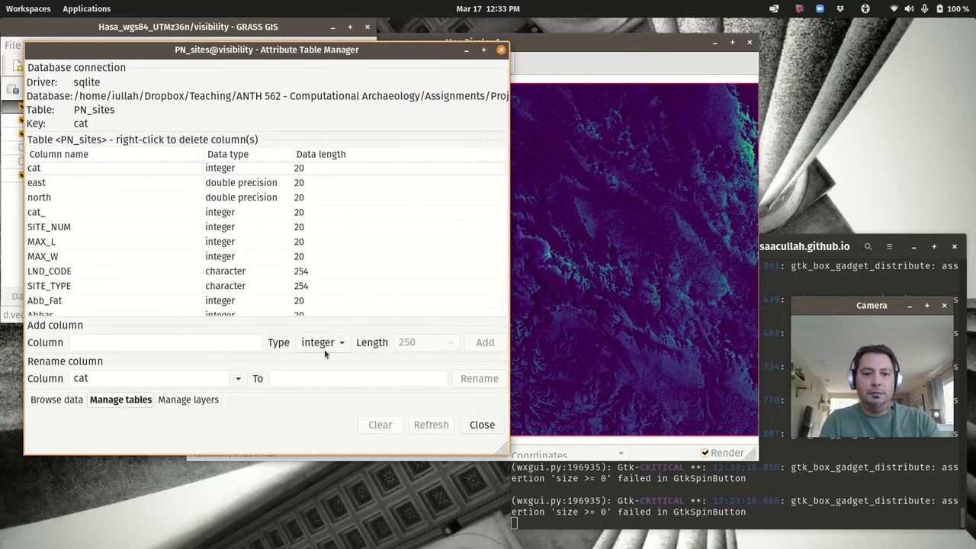
pyautogui.moveTo(378, 51); pyautogui.dragTo(370, 234)
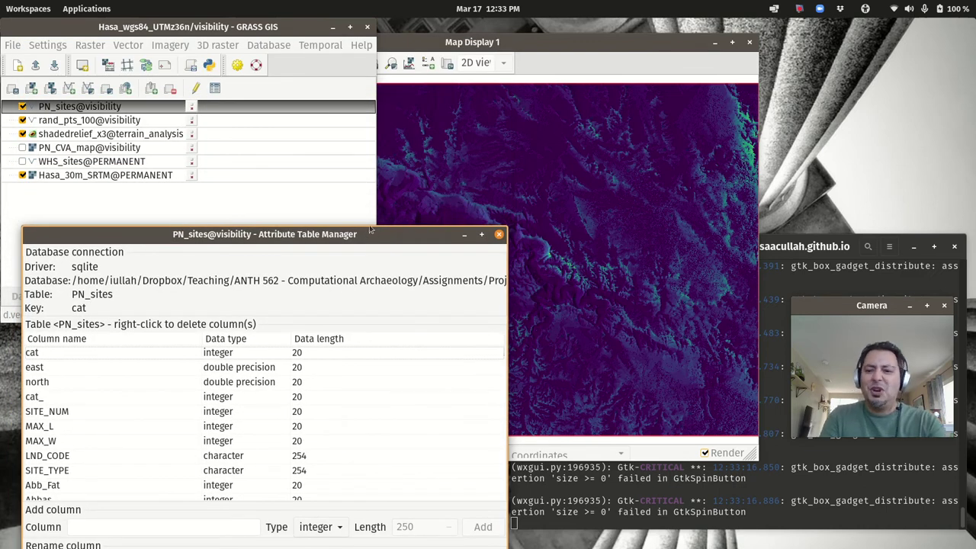
pyautogui.click(799, 9)
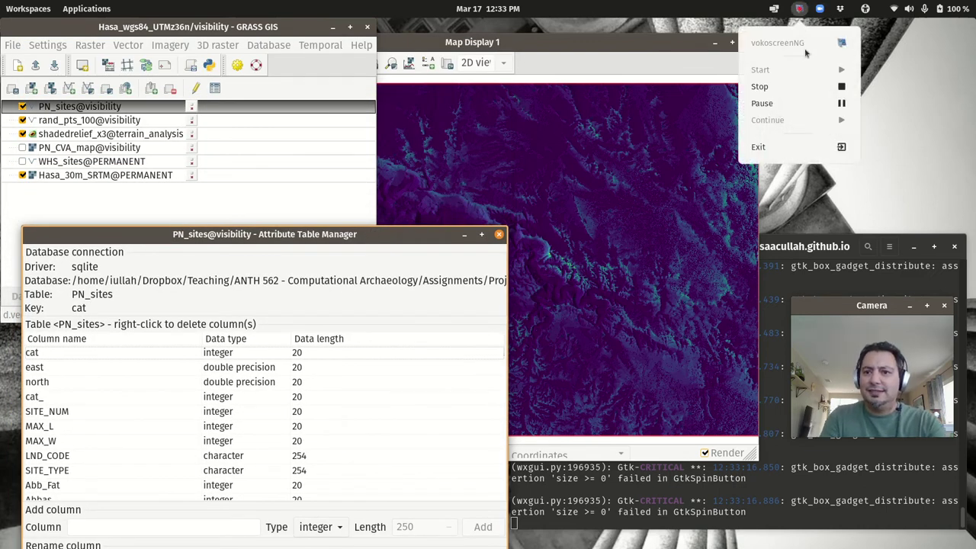
pyautogui.click(841, 103)
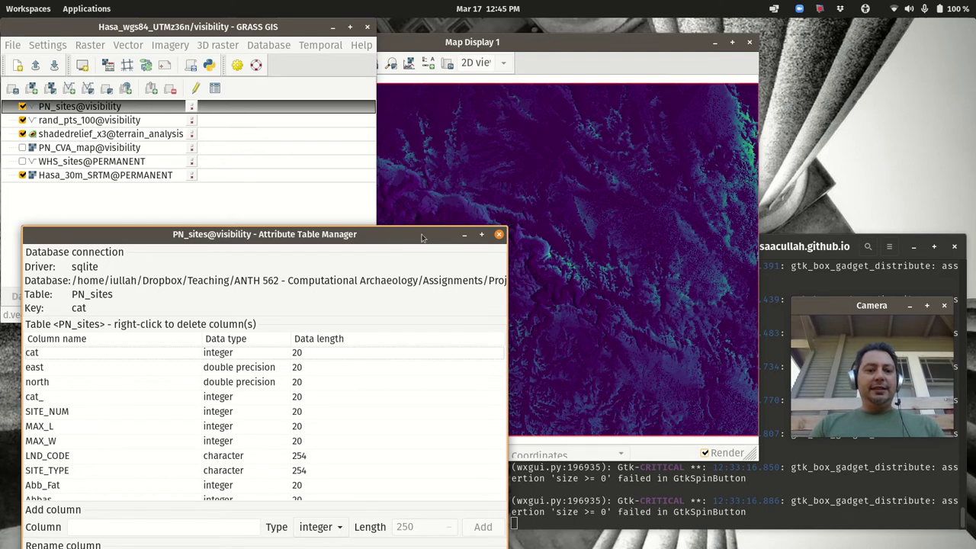
# - Close the PN_sites attribute table and bring the map display forward
pyautogui.click(500, 234)
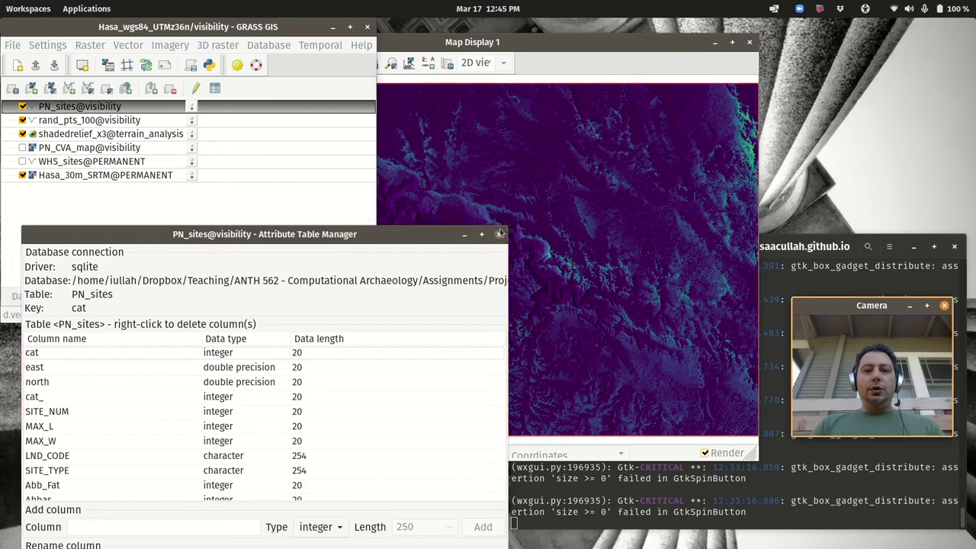
pyautogui.click(505, 206)
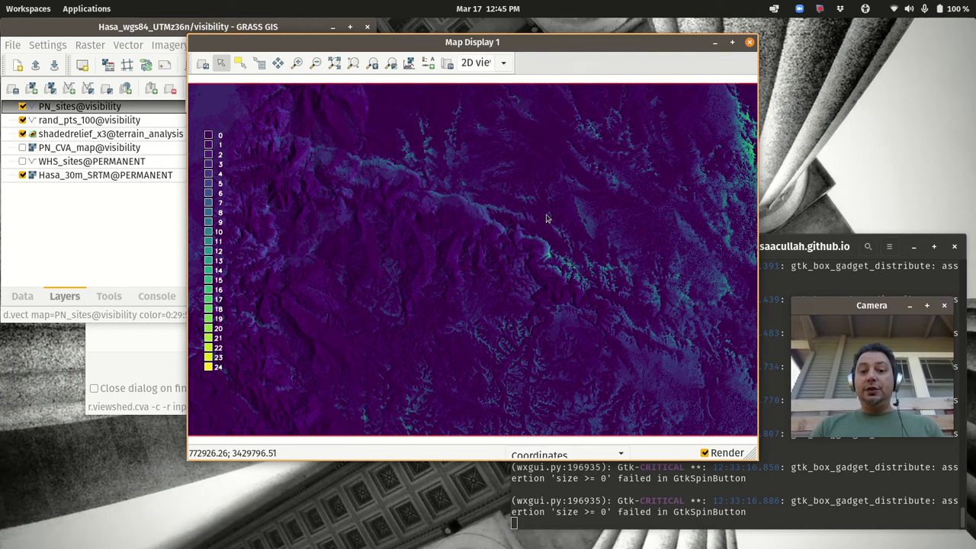
# - Move the map display clear of the layer list, open the PN_sites attribute table in an enlarged window, and show its column definitions
pyautogui.moveTo(566, 44); pyautogui.dragTo(641, 29)
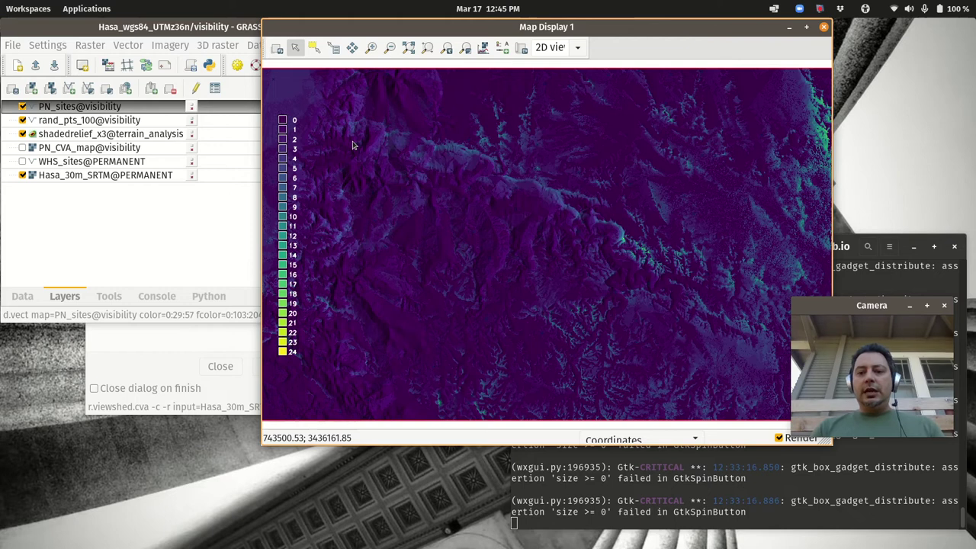
pyautogui.click(80, 107)
pyautogui.rightClick(81, 107)
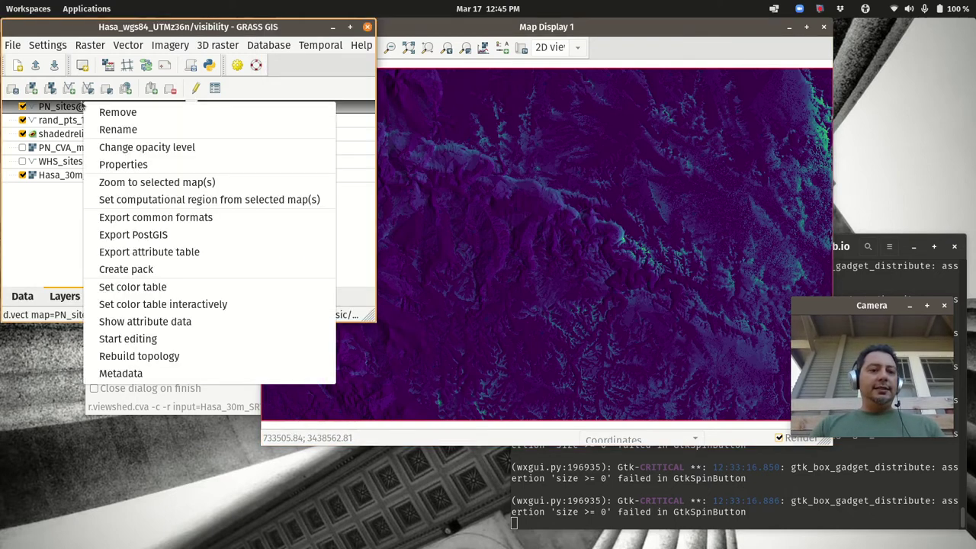
pyautogui.click(153, 322)
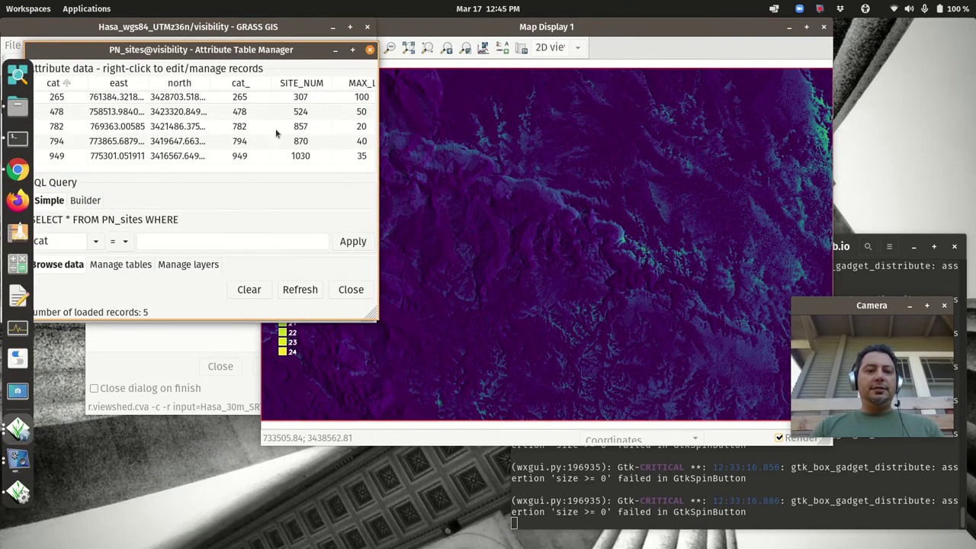
pyautogui.moveTo(371, 313); pyautogui.dragTo(509, 385)
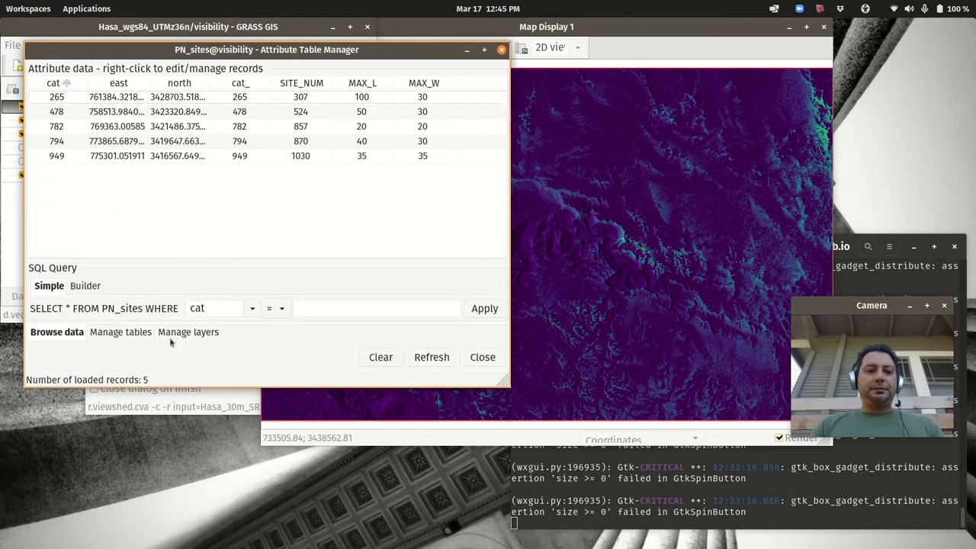
pyautogui.click(138, 333)
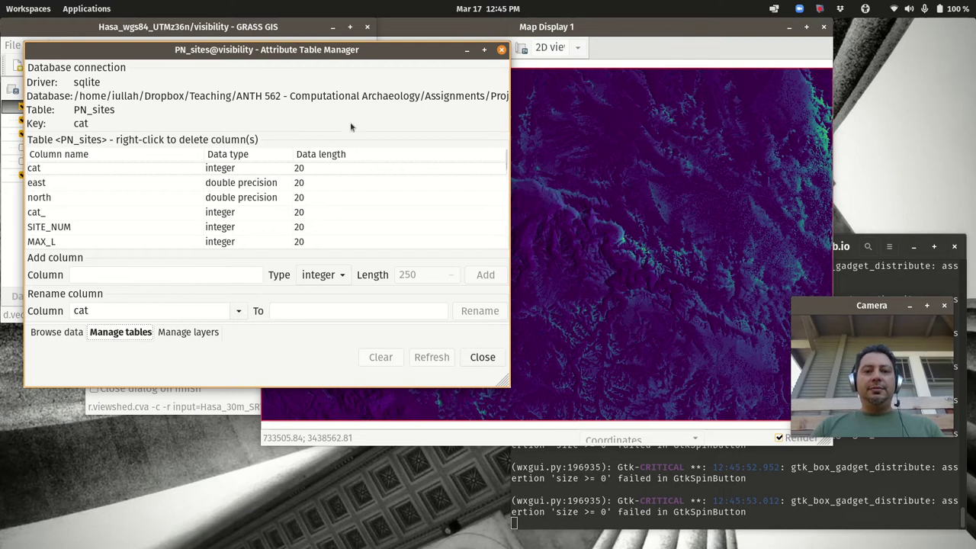
pyautogui.moveTo(402, 54); pyautogui.dragTo(389, 236)
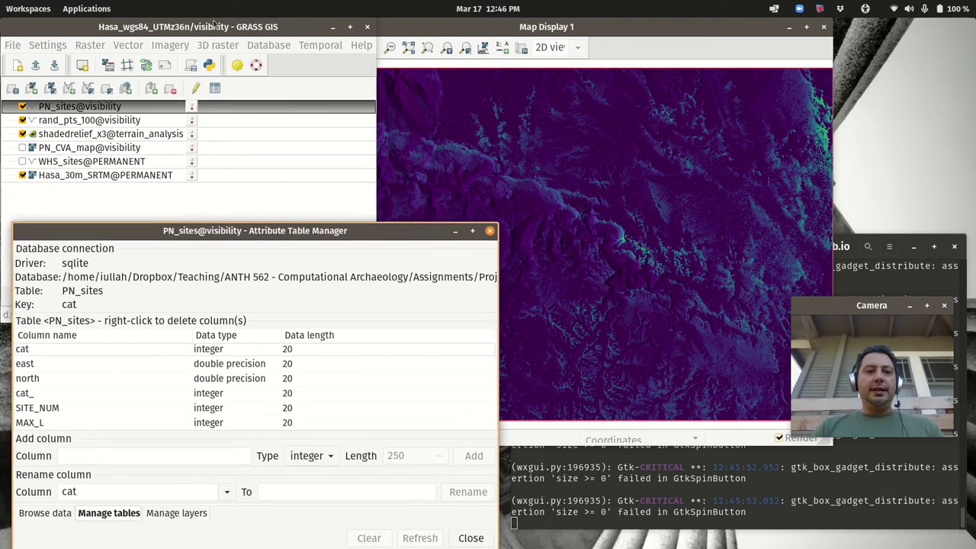
pyautogui.click(216, 26)
pyautogui.click(262, 47)
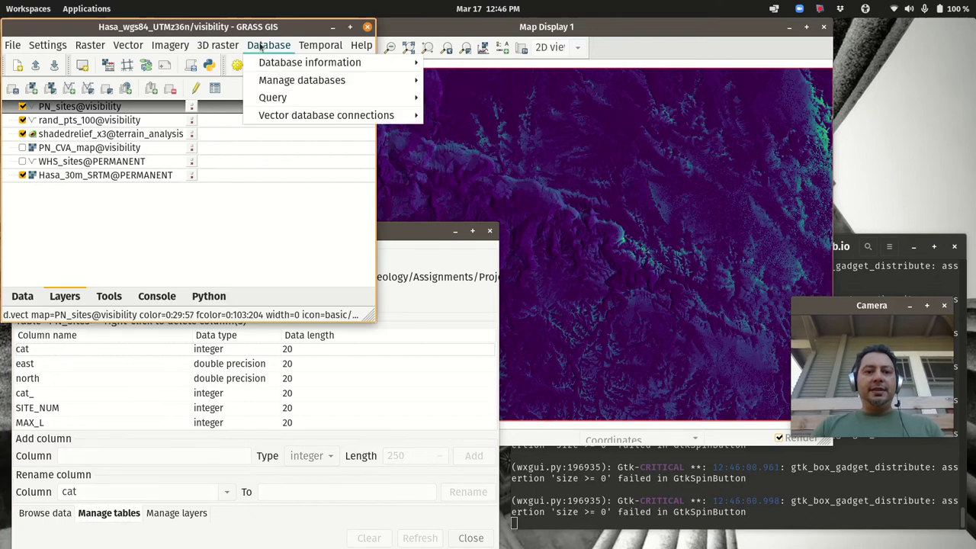
pyautogui.moveTo(345, 120)
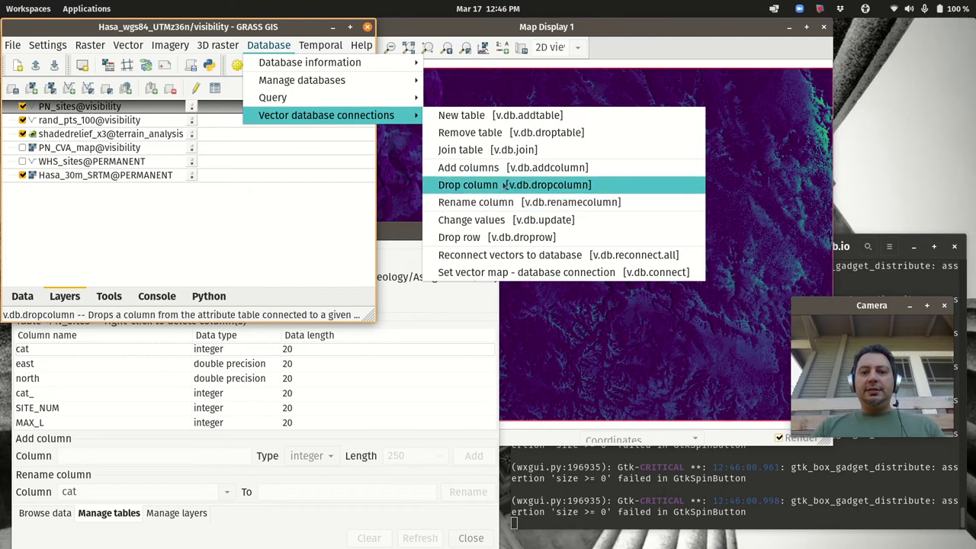
pyautogui.click(574, 168)
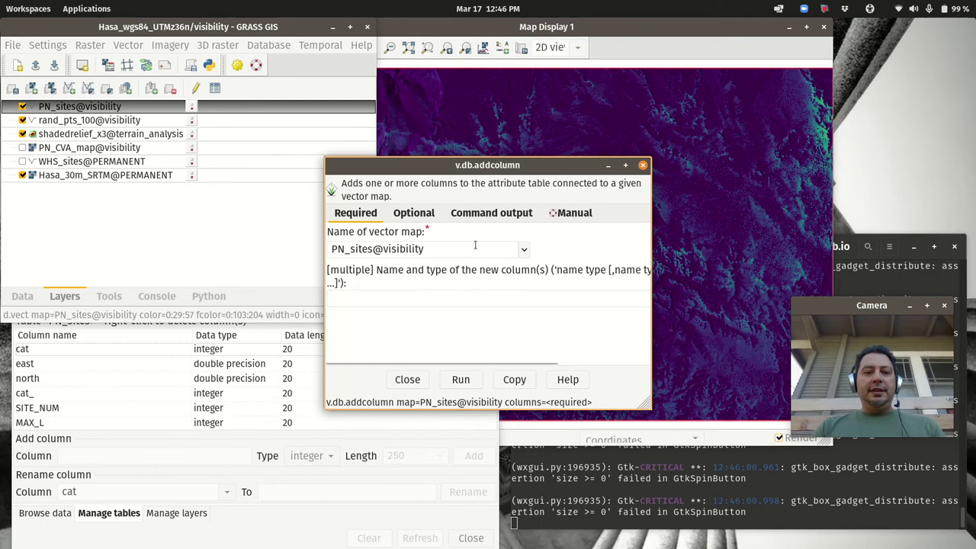
pyautogui.click(458, 302)
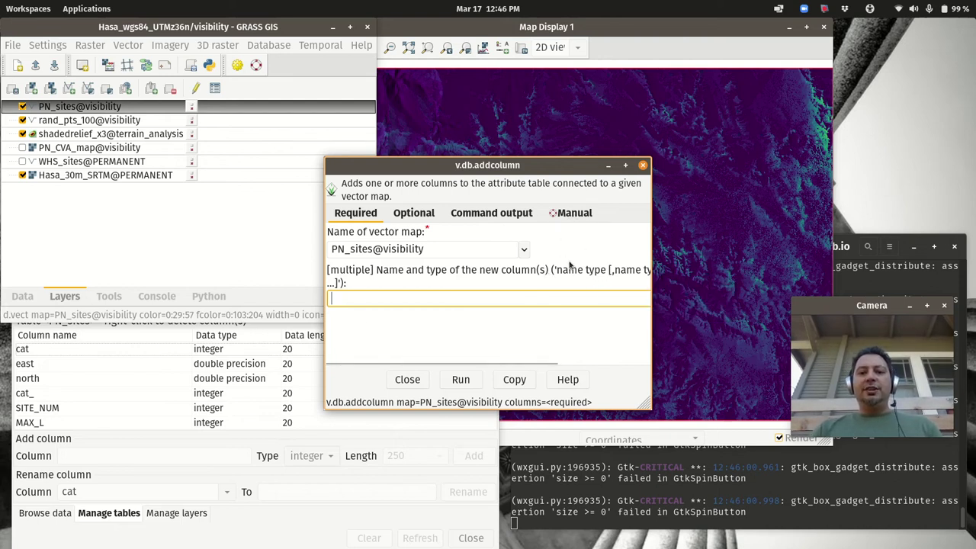
pyautogui.hscroll(4, 572, 267)
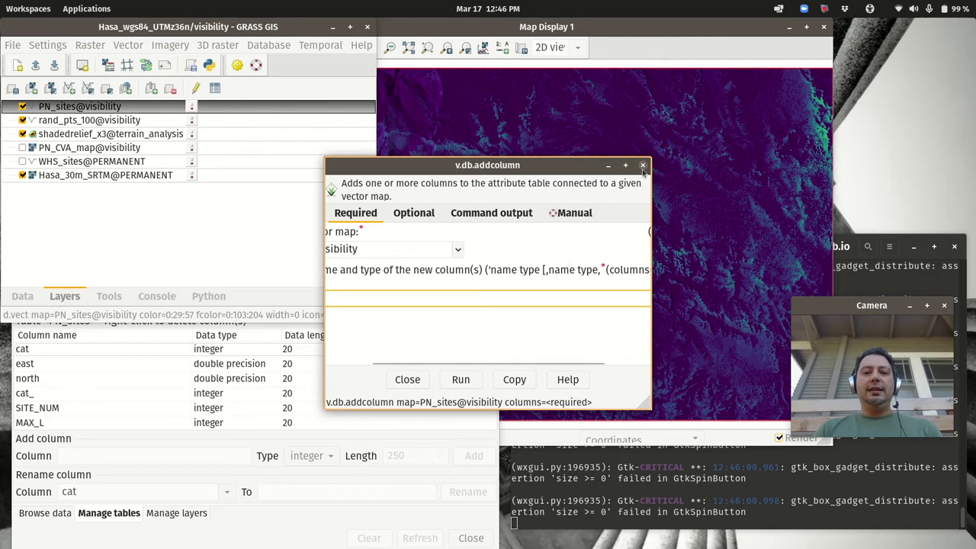
pyautogui.click(643, 166)
# - Add a column named total_visibility with type double to the PN_sites attribute table
pyautogui.click(369, 233)
pyautogui.moveTo(369, 232); pyautogui.dragTo(406, 84)
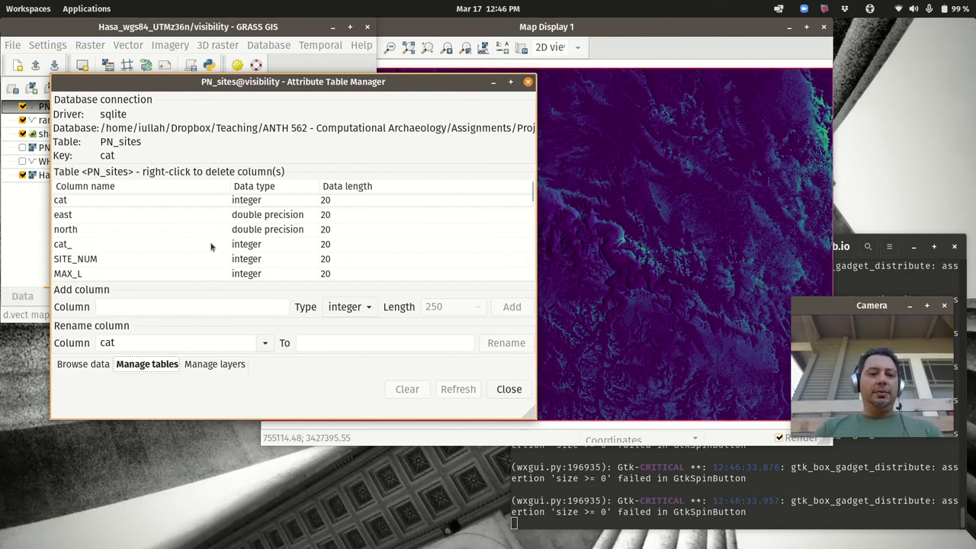
pyautogui.click(240, 307)
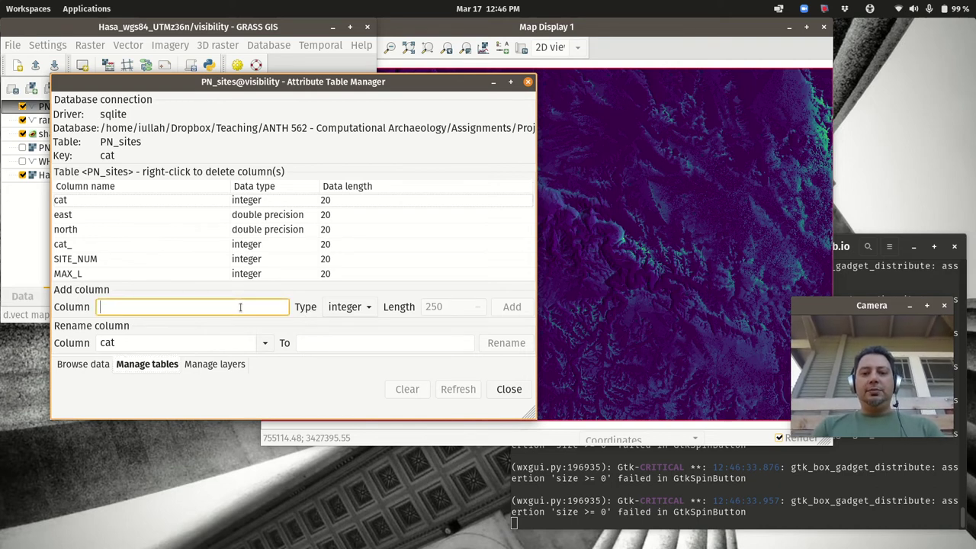
pyautogui.write('total')
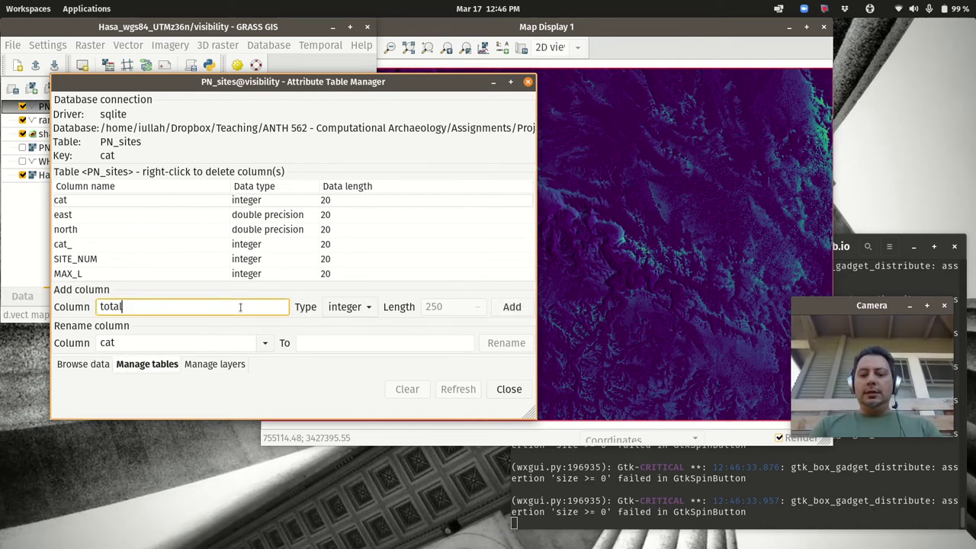
pyautogui.write('_visi')
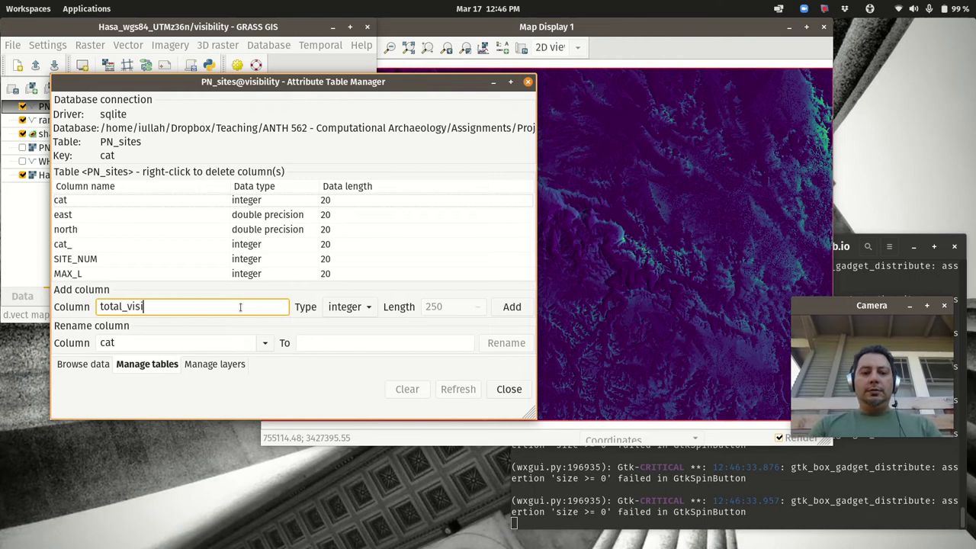
pyautogui.write('bility')
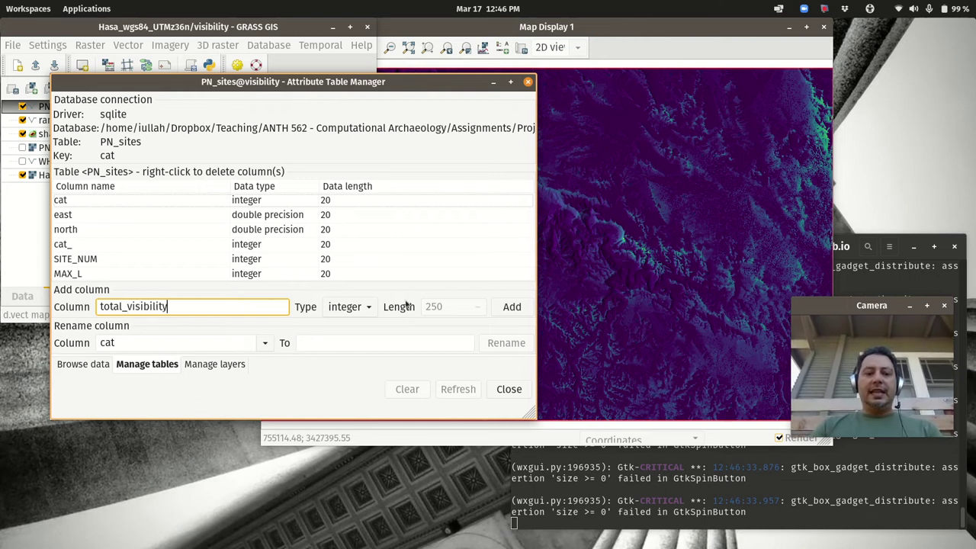
pyautogui.click(355, 307)
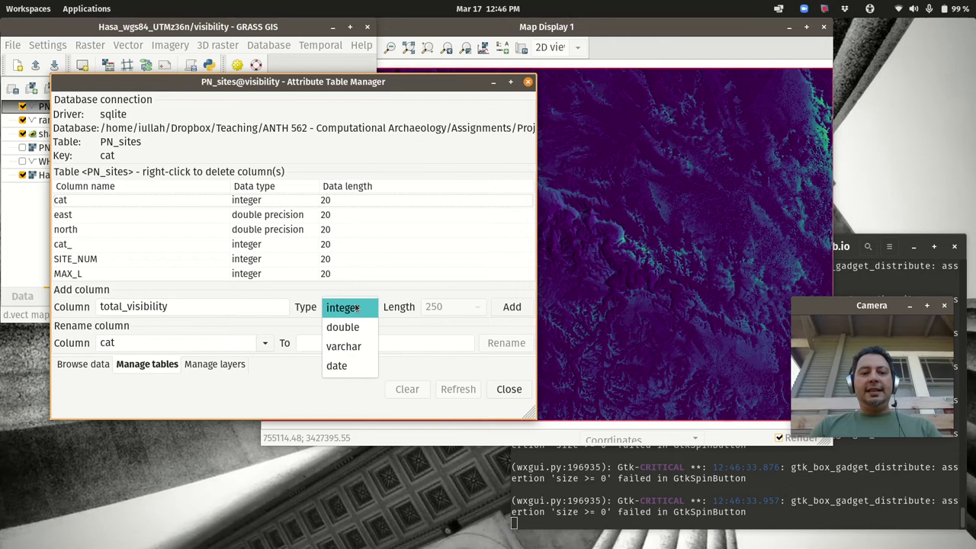
pyautogui.click(356, 308)
pyautogui.click(355, 307)
pyautogui.click(353, 325)
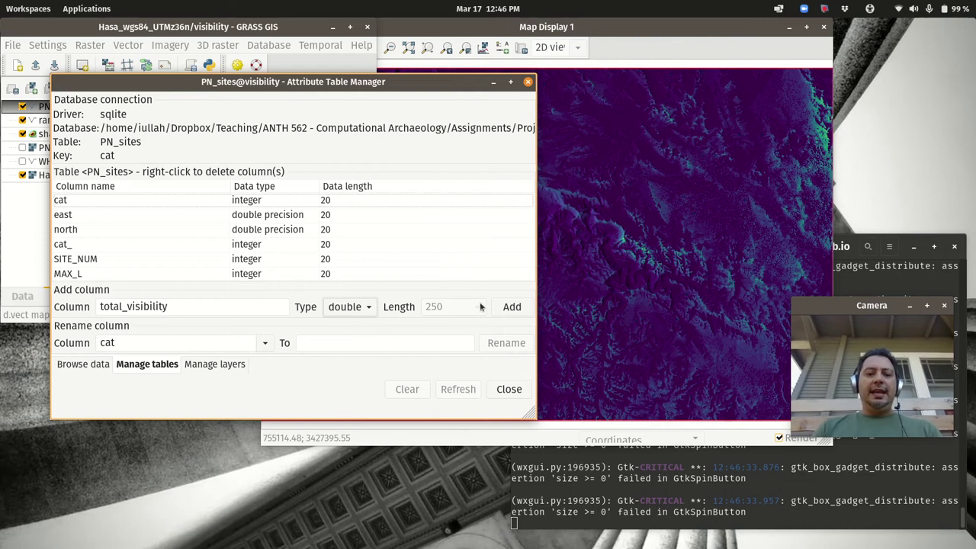
pyautogui.click(507, 307)
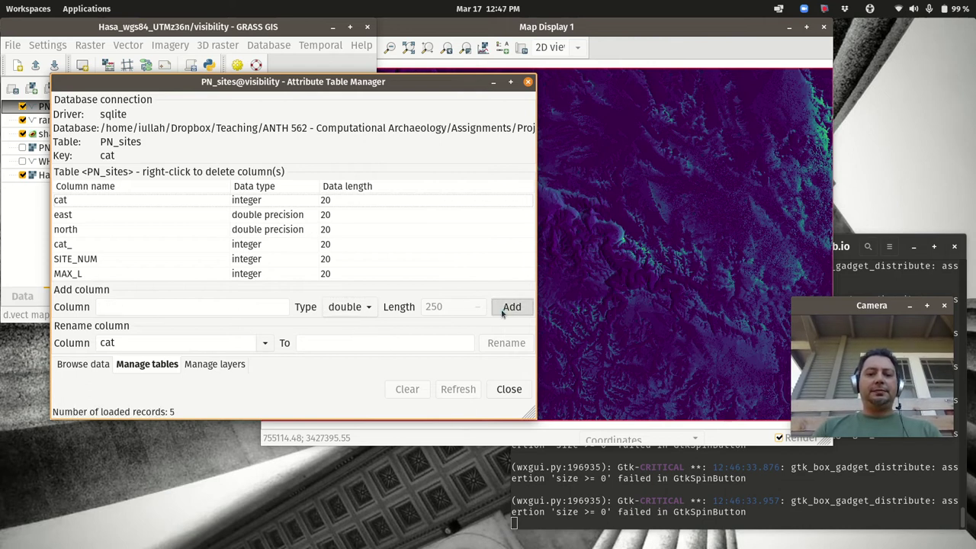
# - Browse the PN_sites records across to the total_visibility column
pyautogui.click(77, 365)
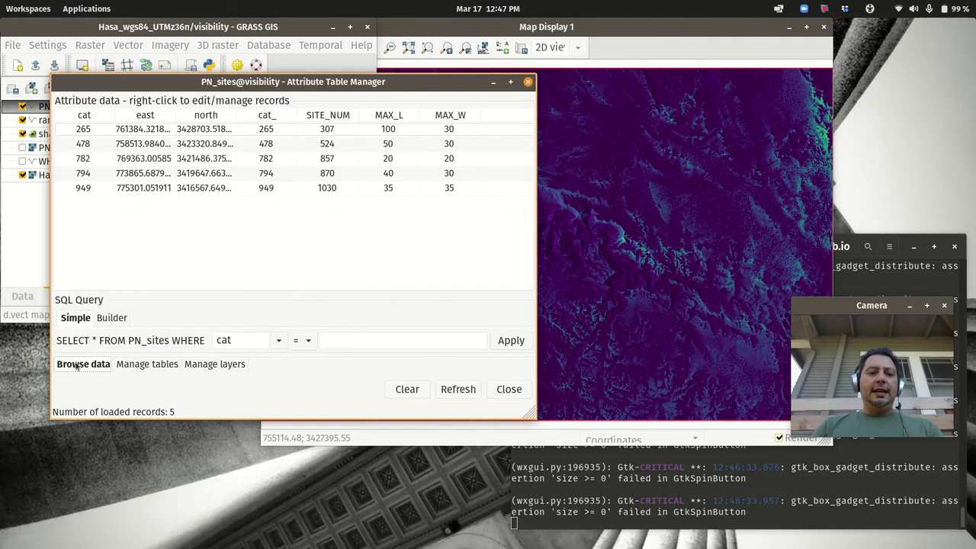
pyautogui.hscroll(5, 345, 268)
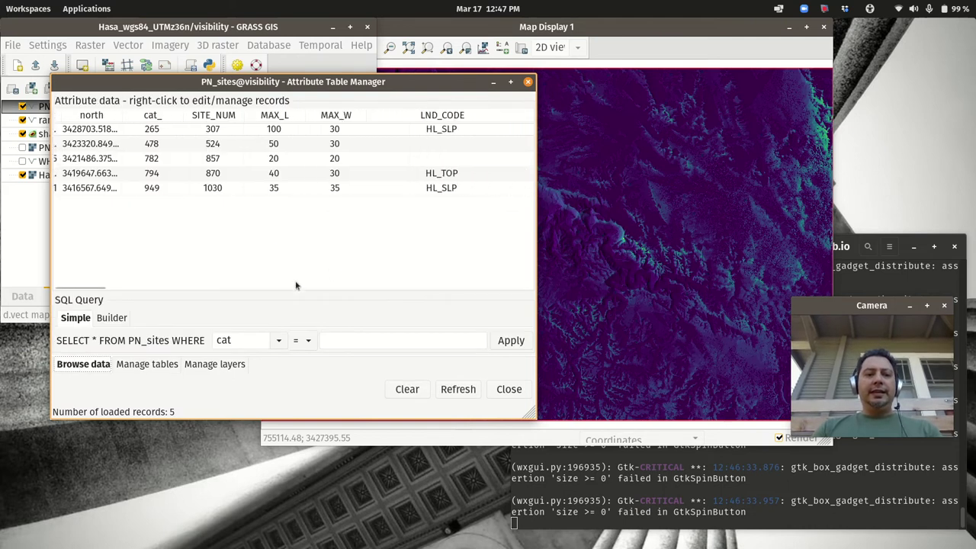
pyautogui.hscroll(10, 479, 232)
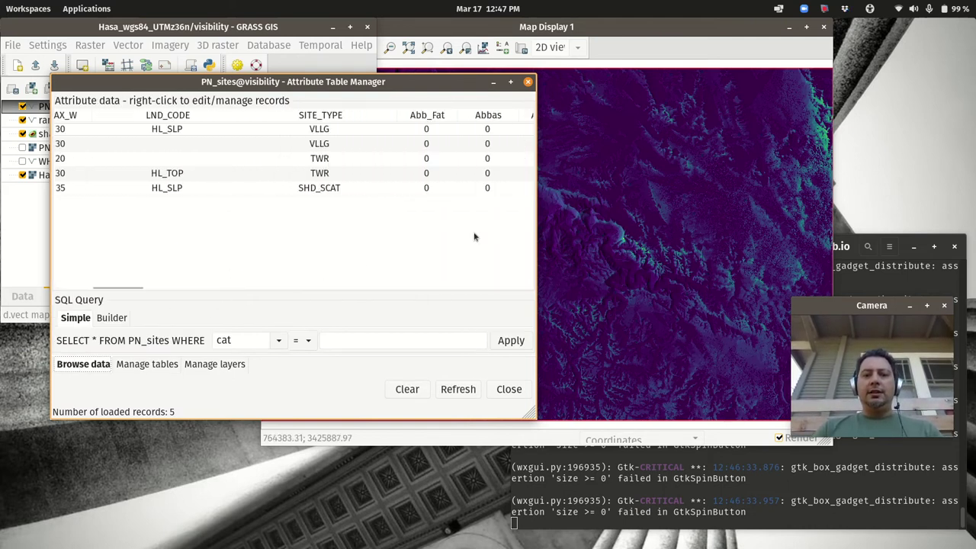
pyautogui.hscroll(10, 475, 238)
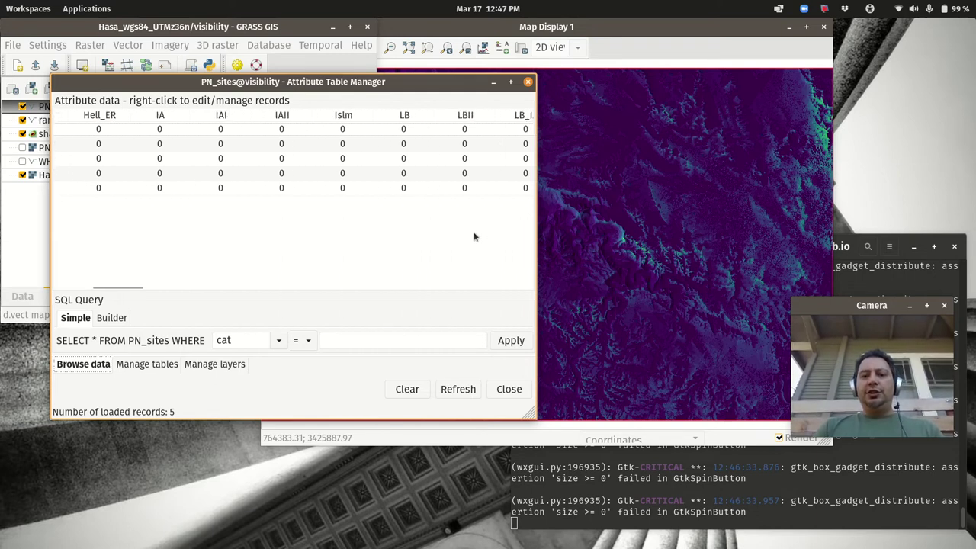
pyautogui.hscroll(10, 474, 237)
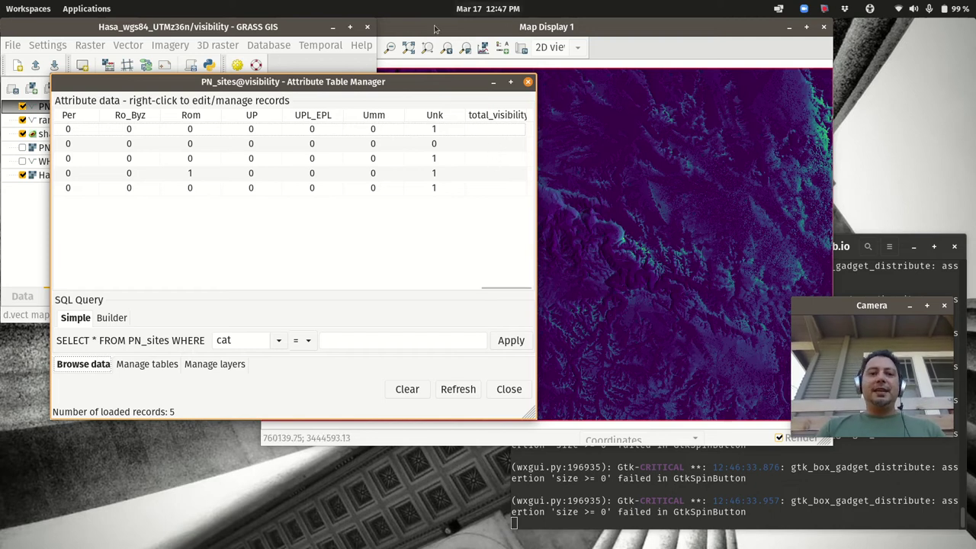
# - Set up v.what.rast to sample total_vshed_100pts_map at the PN_sites point locations, keeping the attribute table clear of the layer list
pyautogui.moveTo(411, 82); pyautogui.dragTo(387, 204)
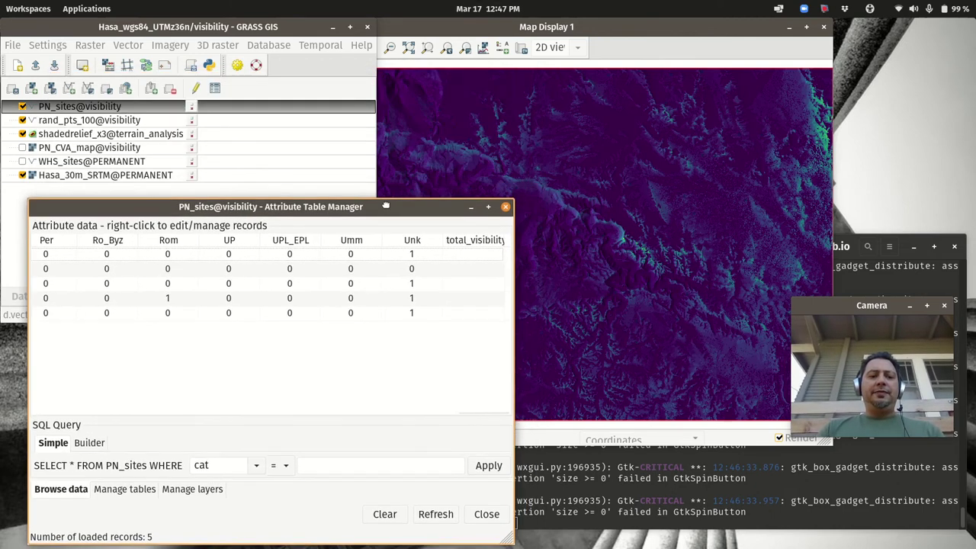
pyautogui.click(128, 45)
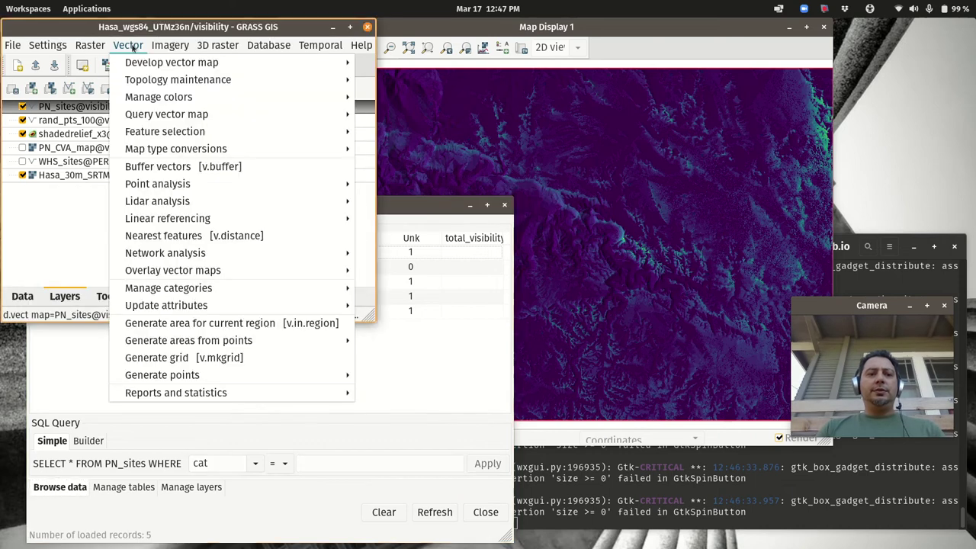
pyautogui.moveTo(215, 116)
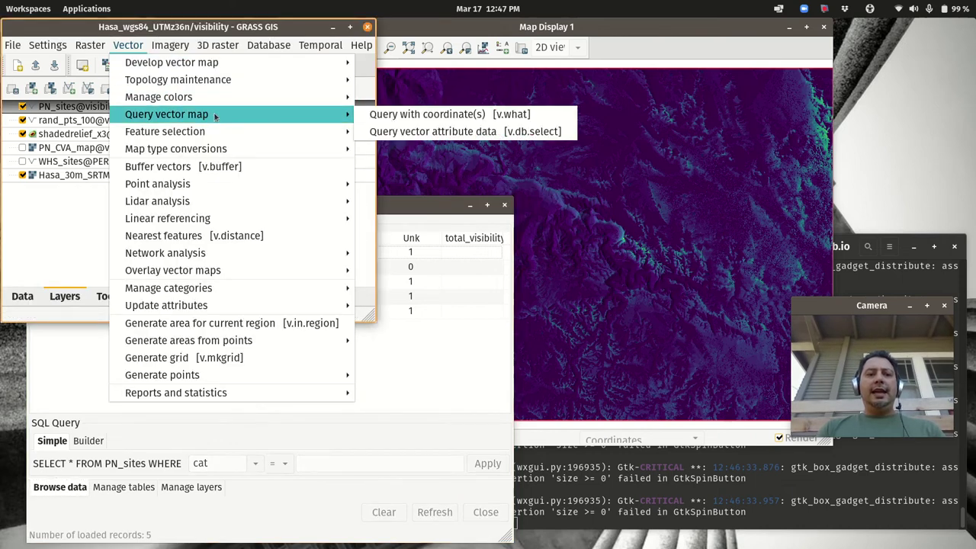
pyautogui.moveTo(231, 140)
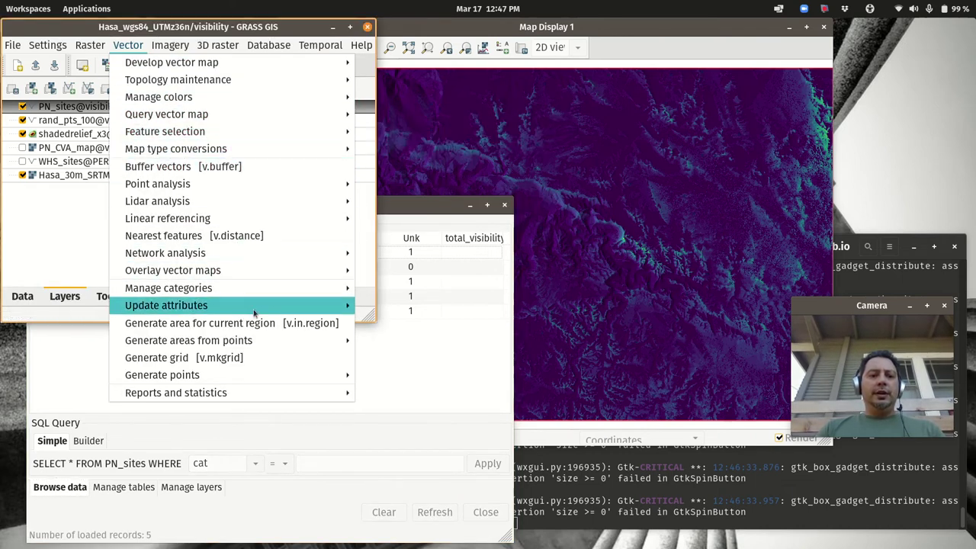
pyautogui.moveTo(266, 307)
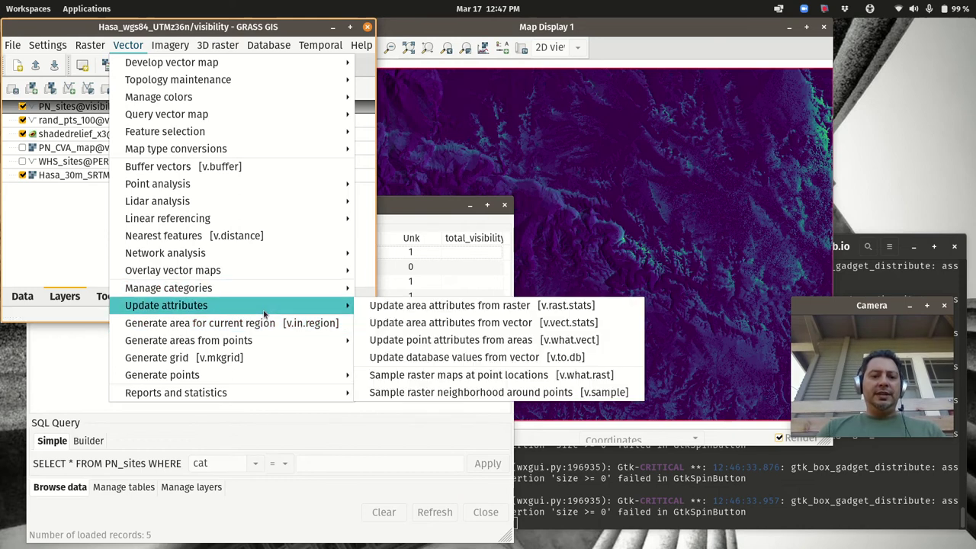
pyautogui.click(510, 377)
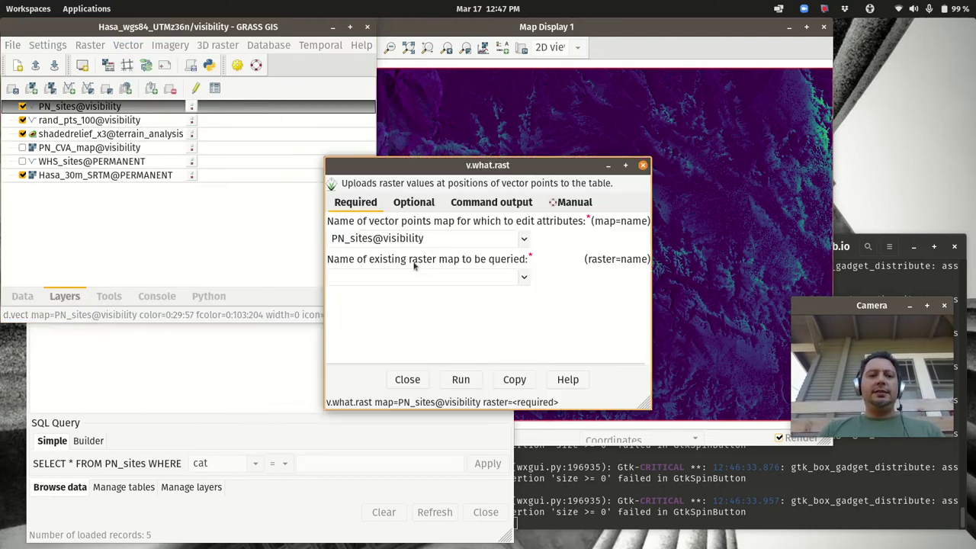
pyautogui.click(525, 279)
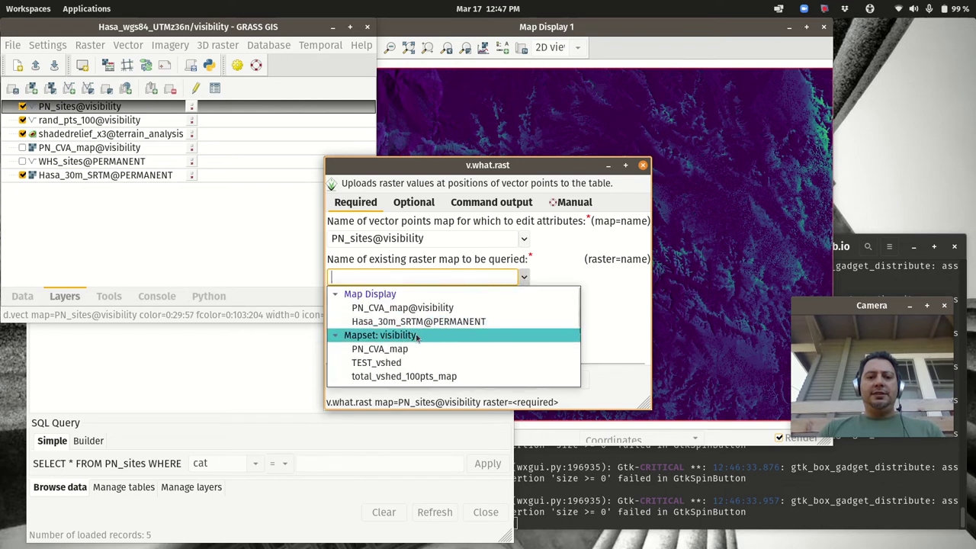
pyautogui.click(400, 378)
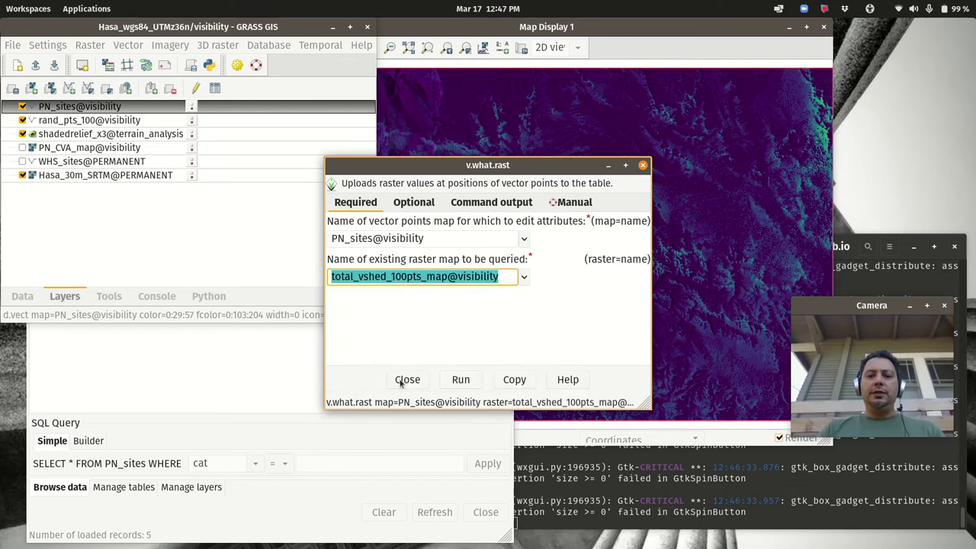
# - Set total_visibility as the attribute column to update in v.what.rast for PN_sites and run the module
pyautogui.click(424, 203)
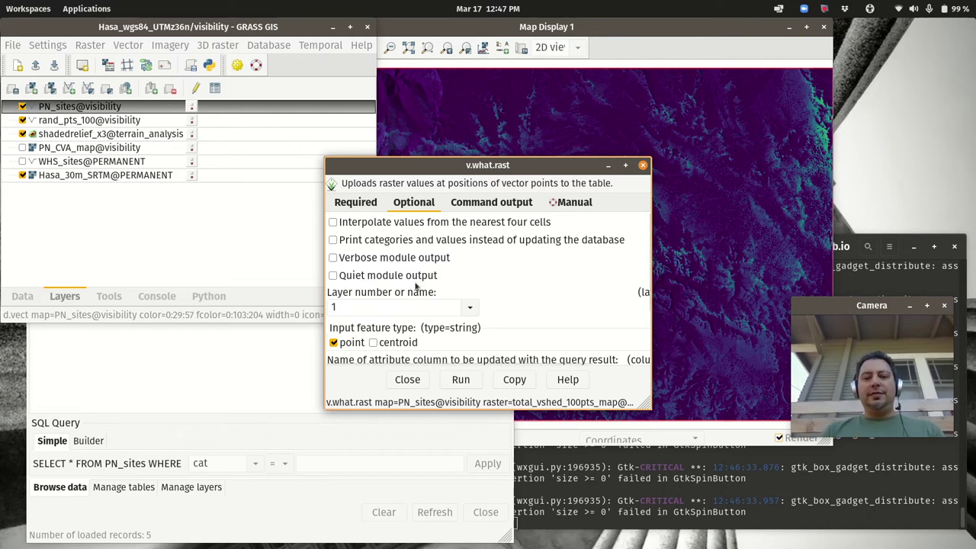
pyautogui.click(460, 382)
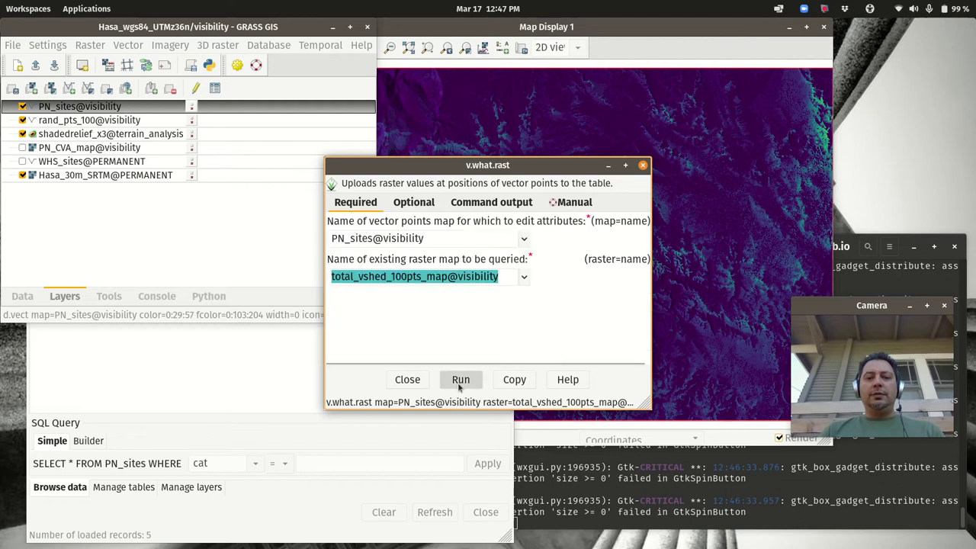
pyautogui.click(412, 202)
pyautogui.scroll(-3, 511, 285)
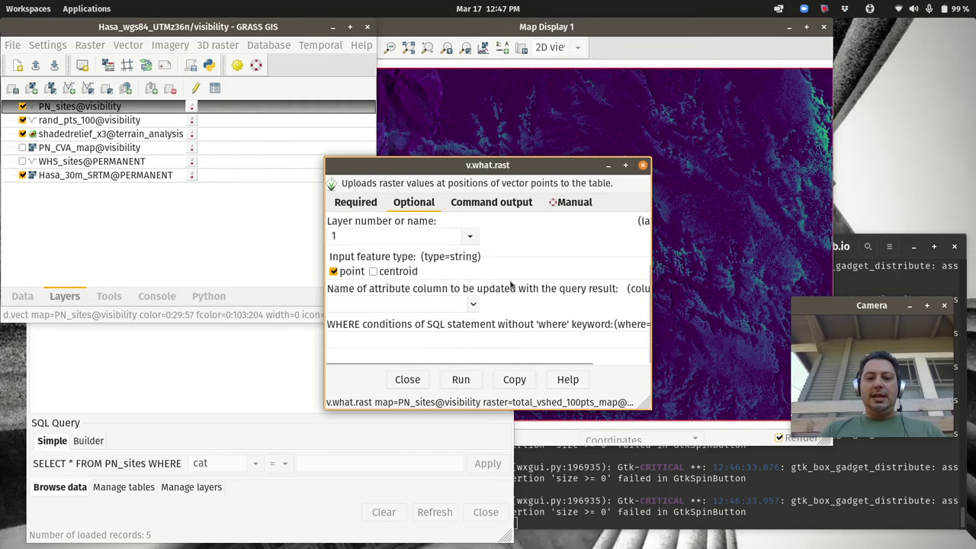
pyautogui.click(472, 305)
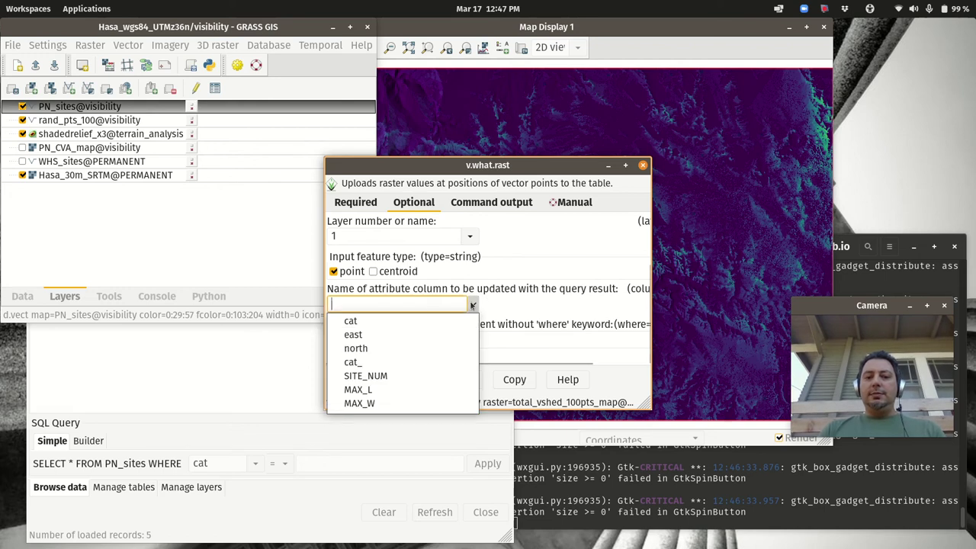
pyautogui.scroll(-5, 376, 381)
pyautogui.scroll(-3, 373, 390)
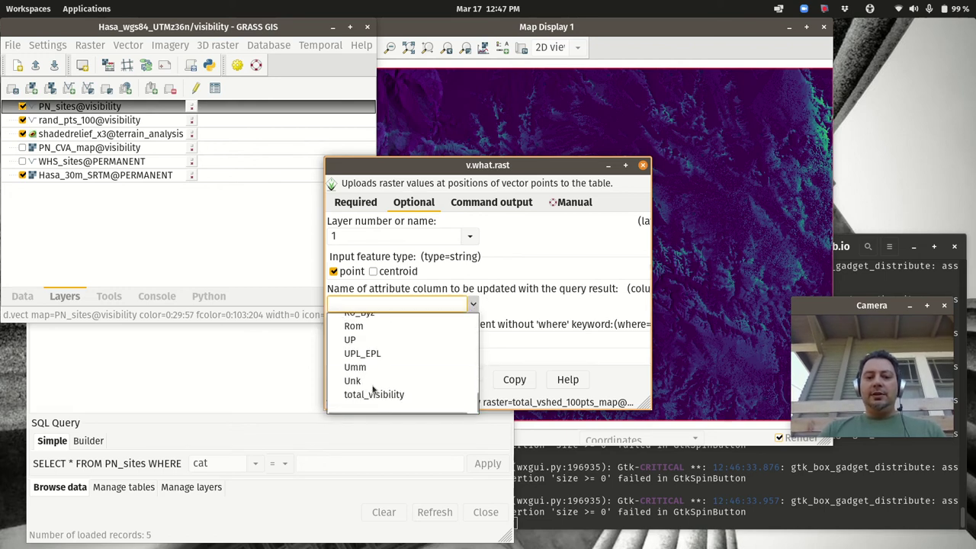
pyautogui.click(367, 394)
pyautogui.click(460, 380)
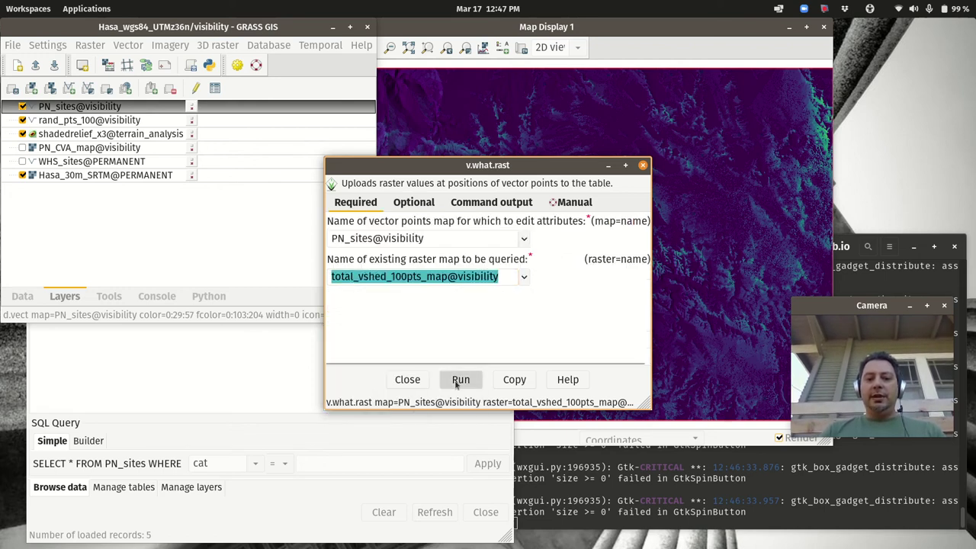
# - Refresh the PN_sites attribute table to check the sampled total_visibility values, and close the table
pyautogui.click(256, 397)
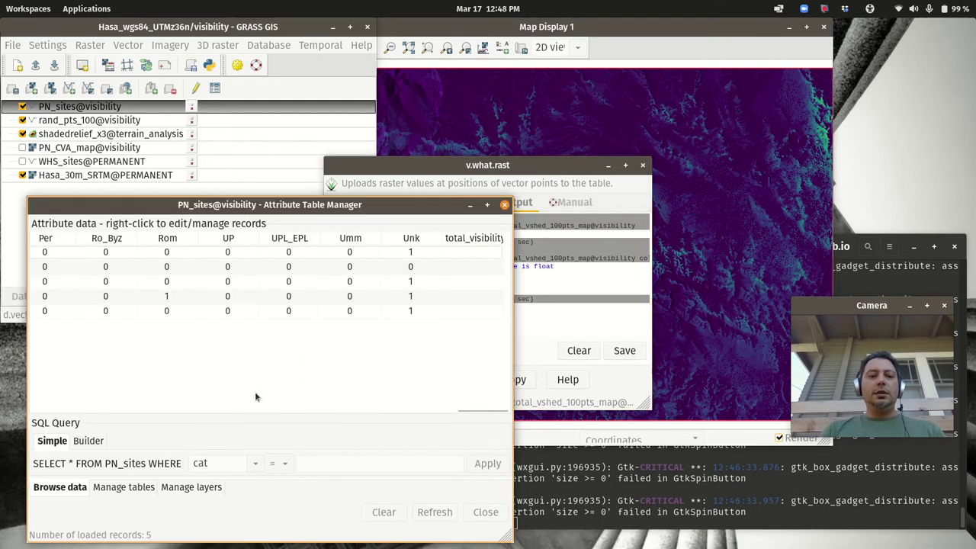
pyautogui.click(436, 513)
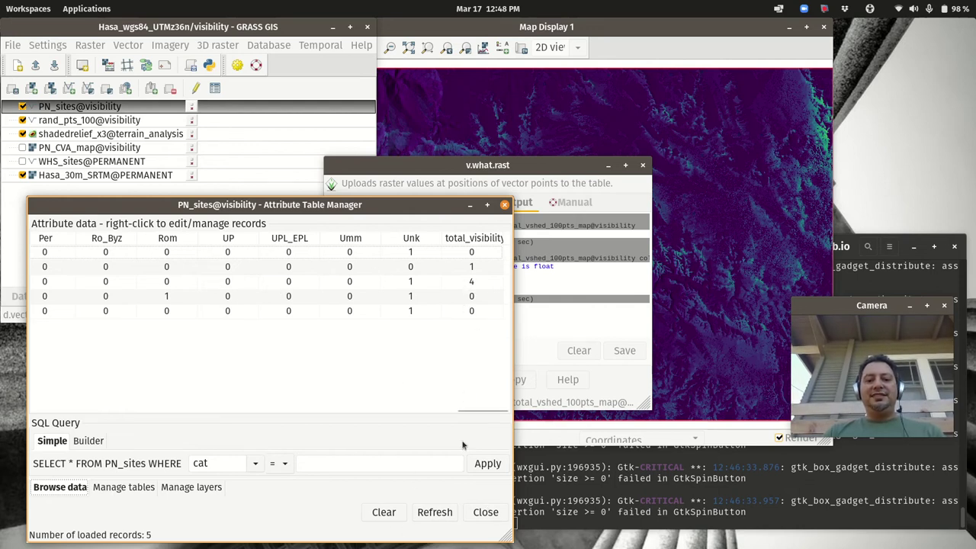
pyautogui.click(486, 513)
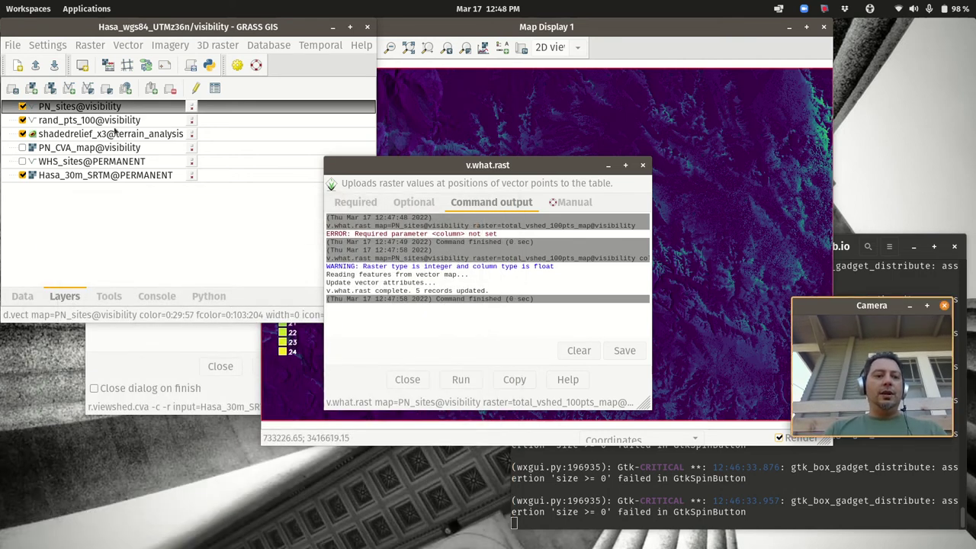
pyautogui.click(58, 156)
pyautogui.click(58, 164)
pyautogui.rightClick(58, 167)
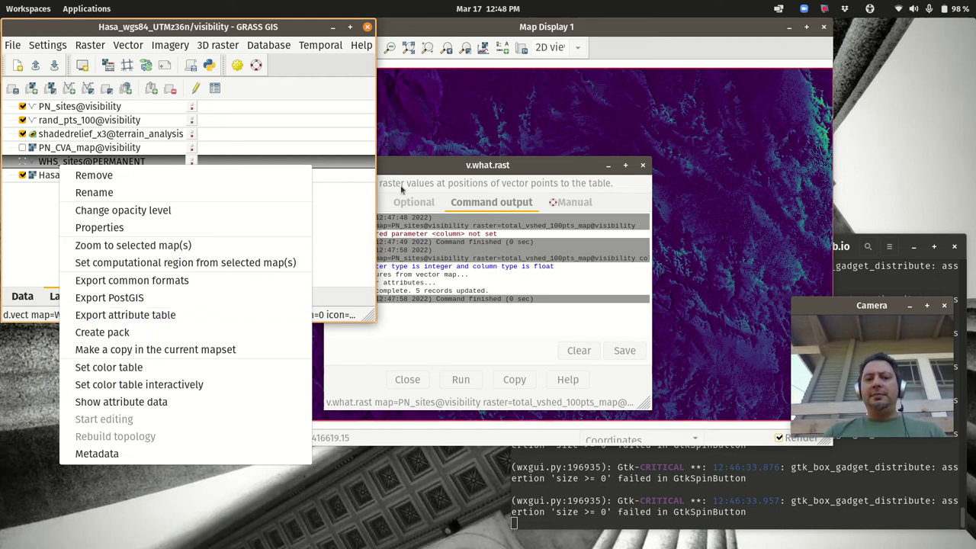
pyautogui.click(348, 233)
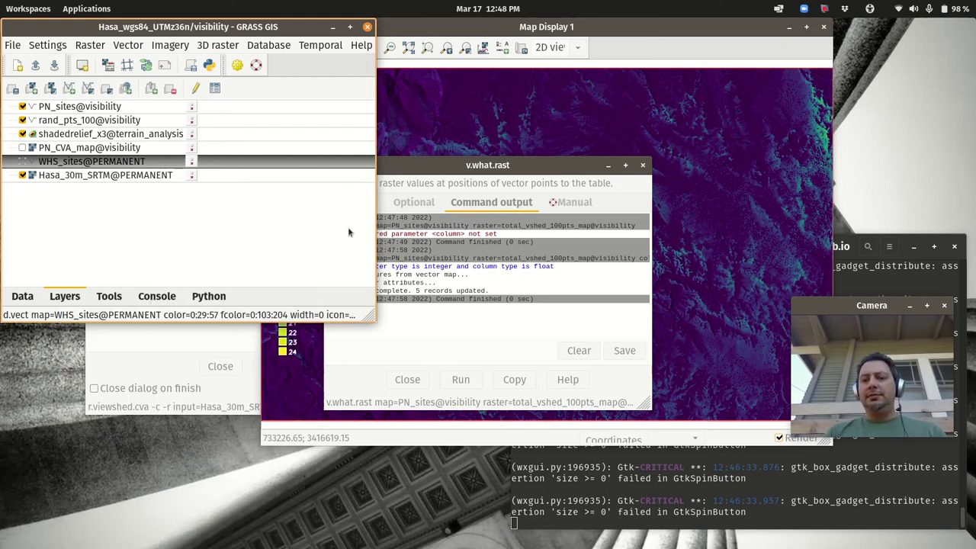
pyautogui.click(824, 9)
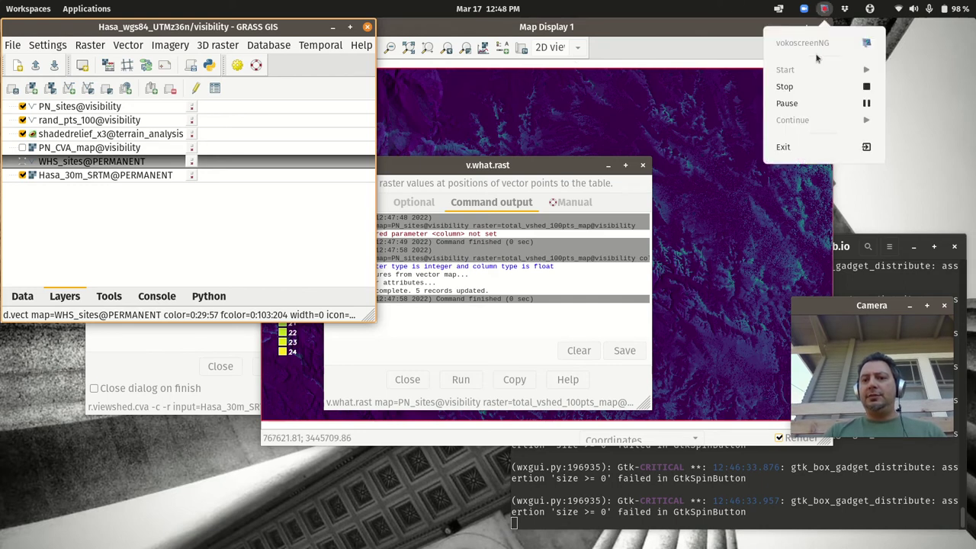
pyautogui.click(861, 103)
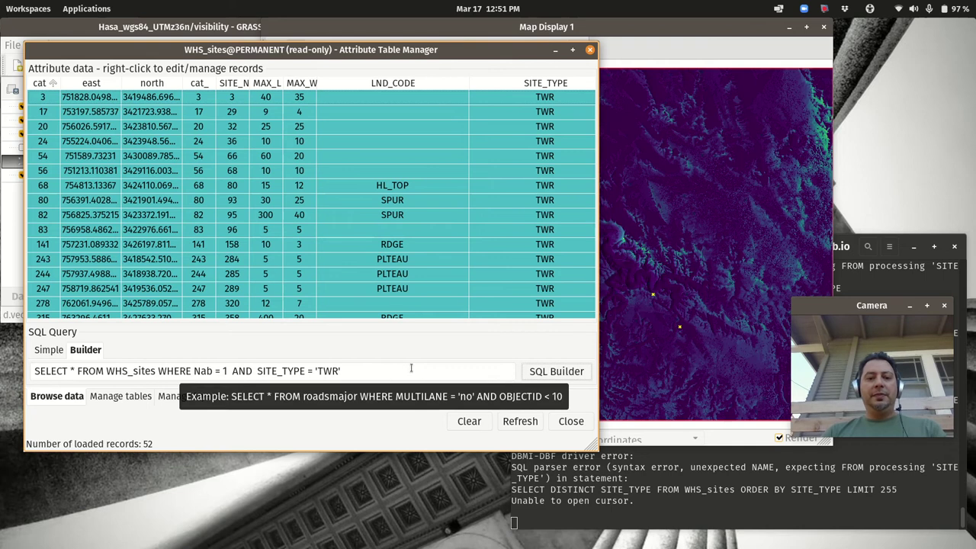
# - Extract the selected WHS_sites tower records to a new vector map named Nabatean_Towers, add it to the layer tree, and close the table
pyautogui.rightClick(377, 253)
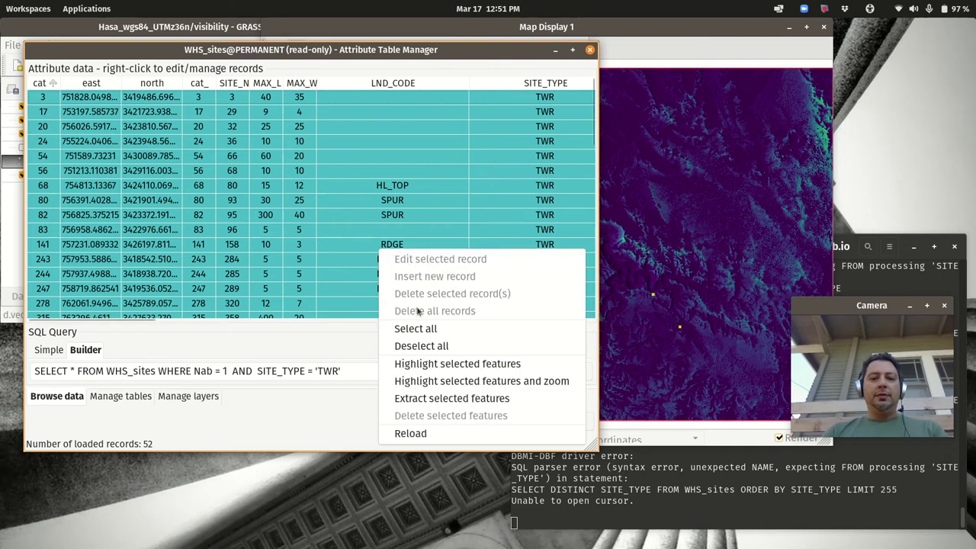
pyautogui.click(433, 398)
pyautogui.write('Nabatean_Towers')
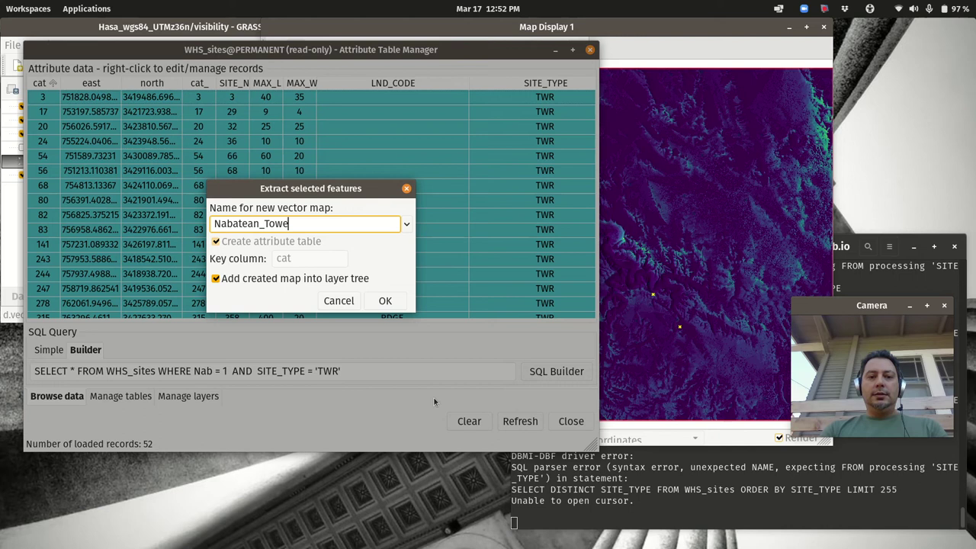
pyautogui.click(386, 302)
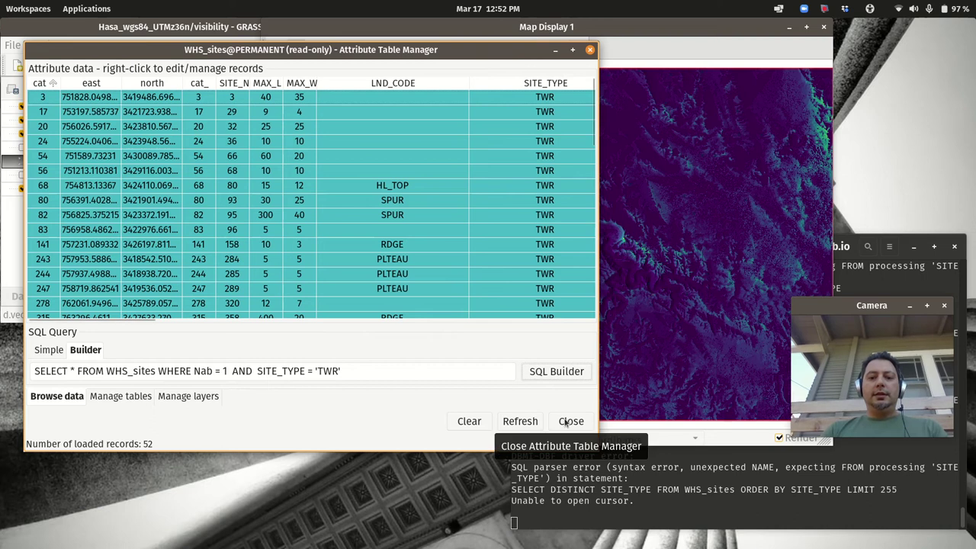
pyautogui.click(571, 421)
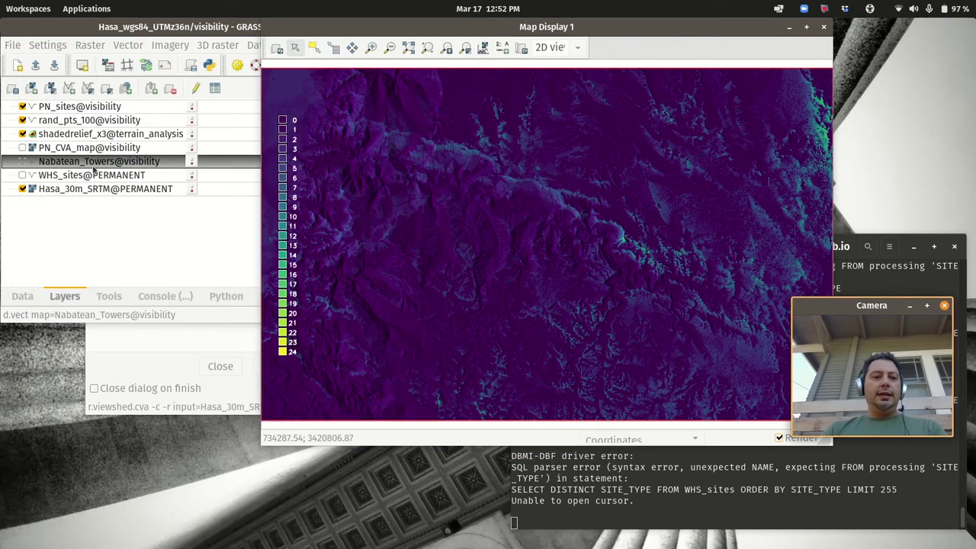
# - Open the attribute table of the Nabatean_Towers layer in an enlarged window
pyautogui.click(90, 165)
pyautogui.rightClick(90, 163)
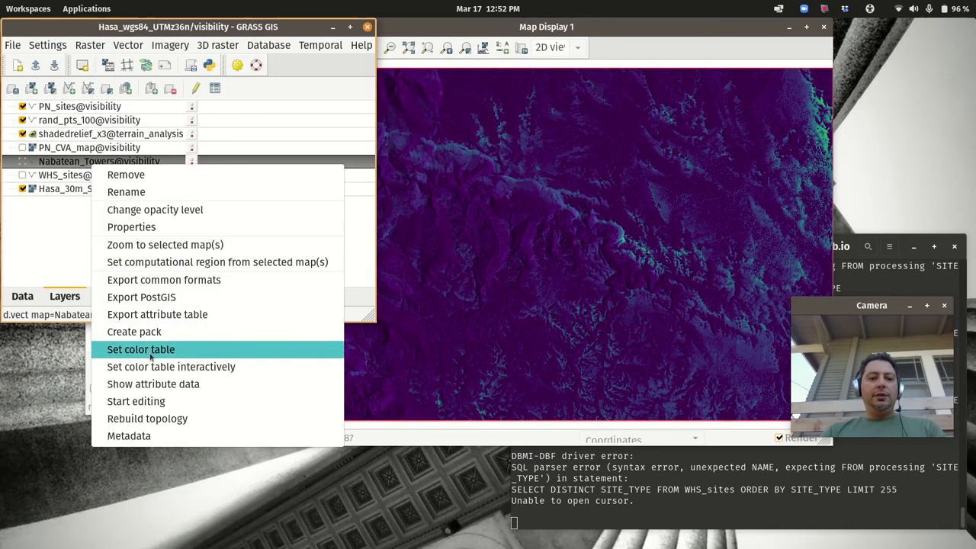
pyautogui.click(152, 384)
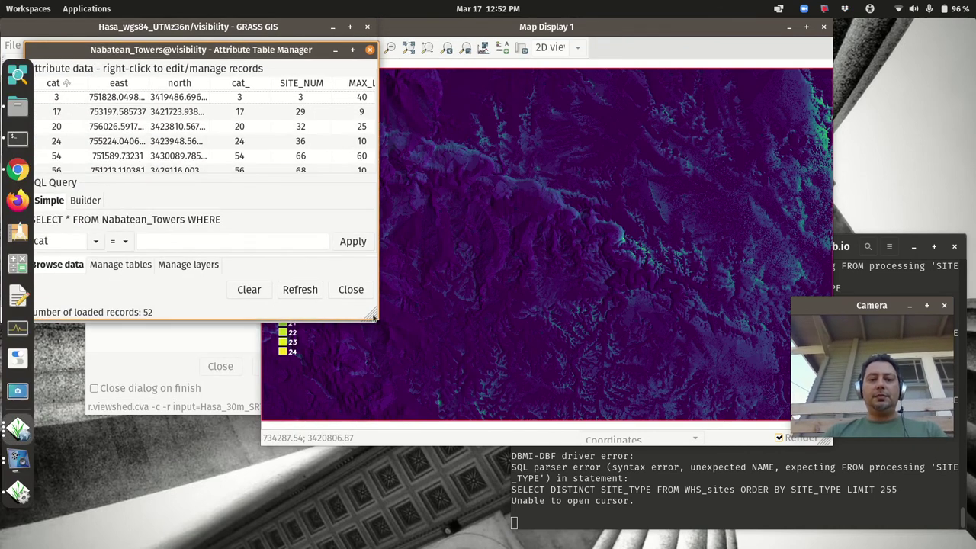
pyautogui.moveTo(369, 311); pyautogui.dragTo(511, 427)
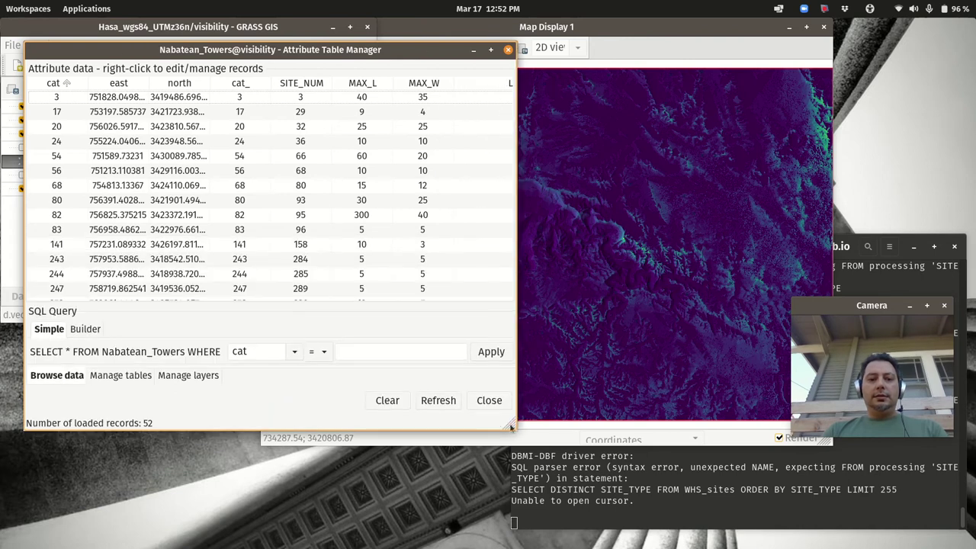
# - Add a column named total_visbility with type integer to the Nabatean_Towers attribute table
pyautogui.click(108, 382)
pyautogui.click(139, 320)
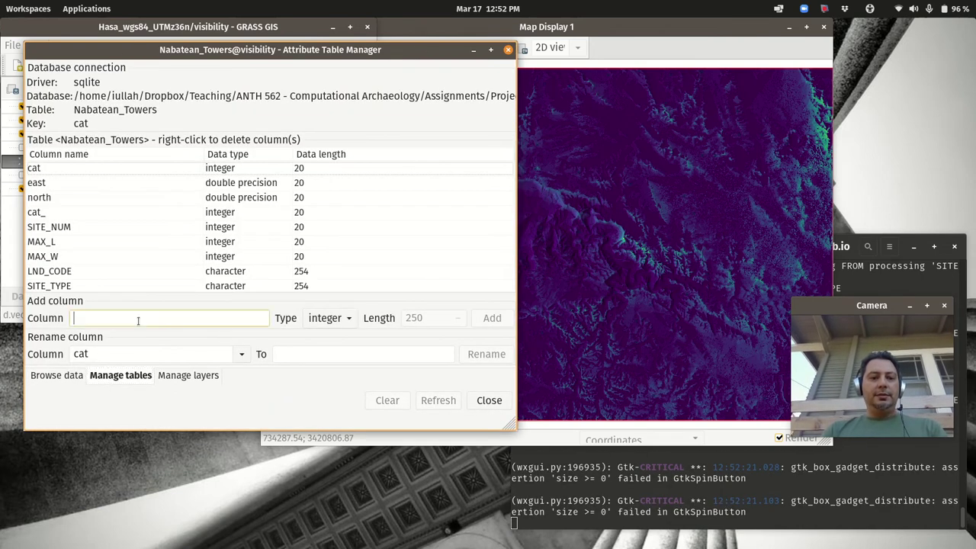
pyautogui.write('tota')
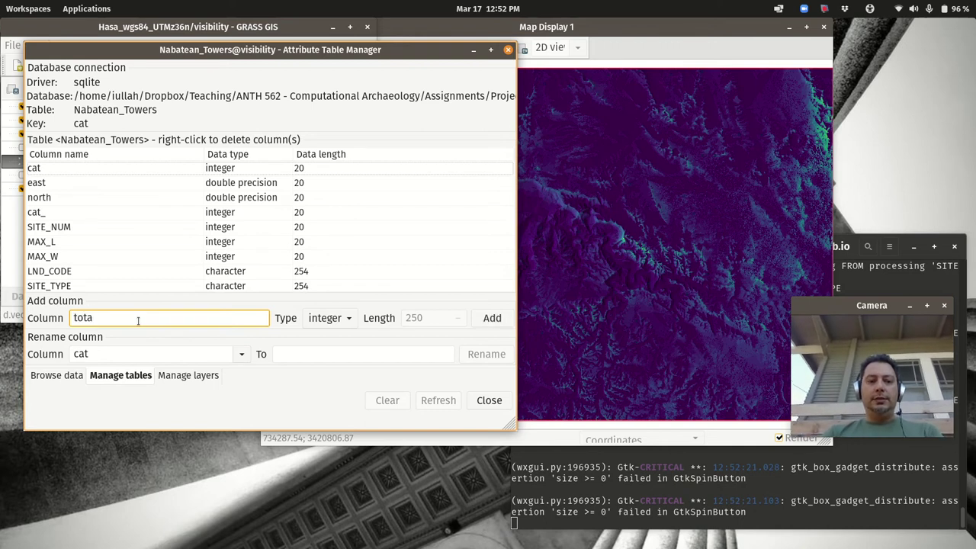
pyautogui.write('l_visbility')
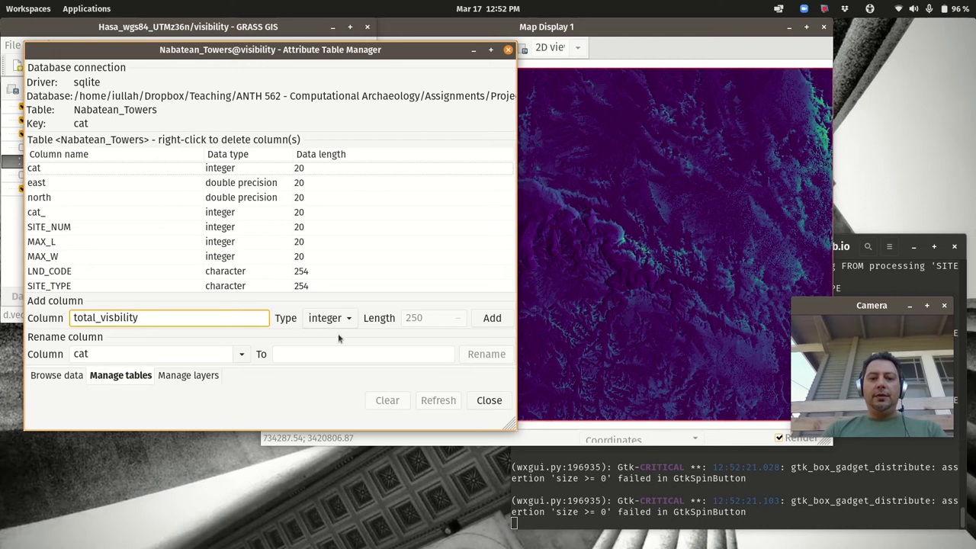
pyautogui.click(492, 319)
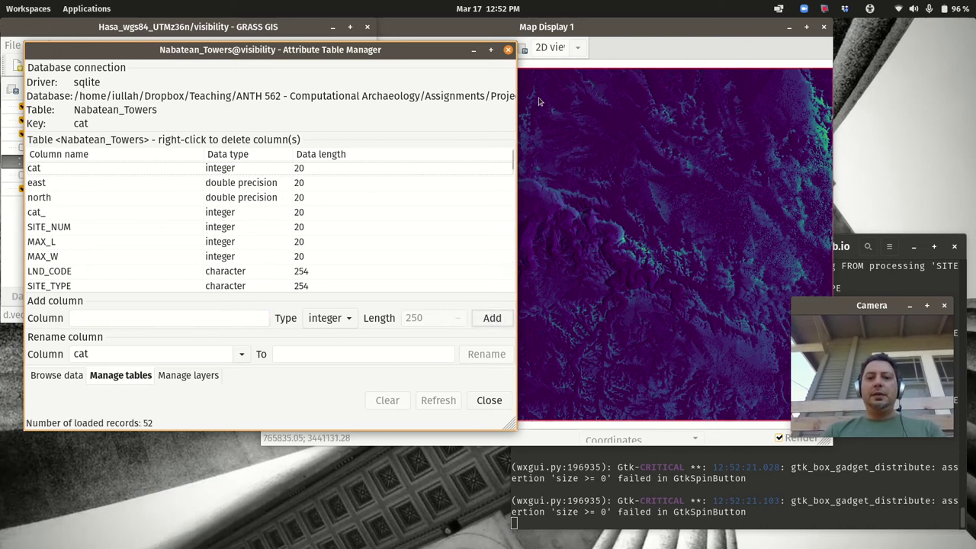
# - Run v.what.rast to sample total_vshed_100pts_map at the Nabatean_Towers points into the total_visbility column
pyautogui.moveTo(1, 2)
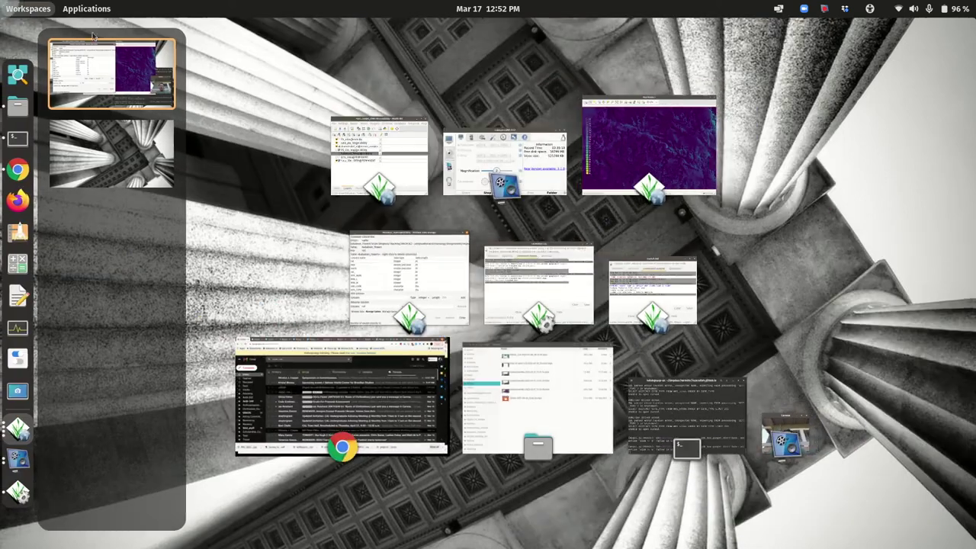
pyautogui.click(652, 290)
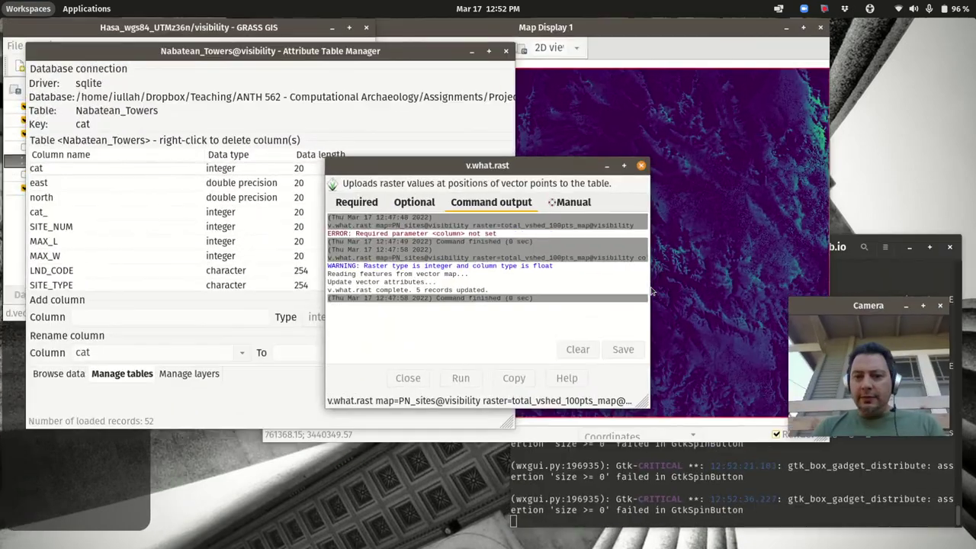
pyautogui.click(356, 203)
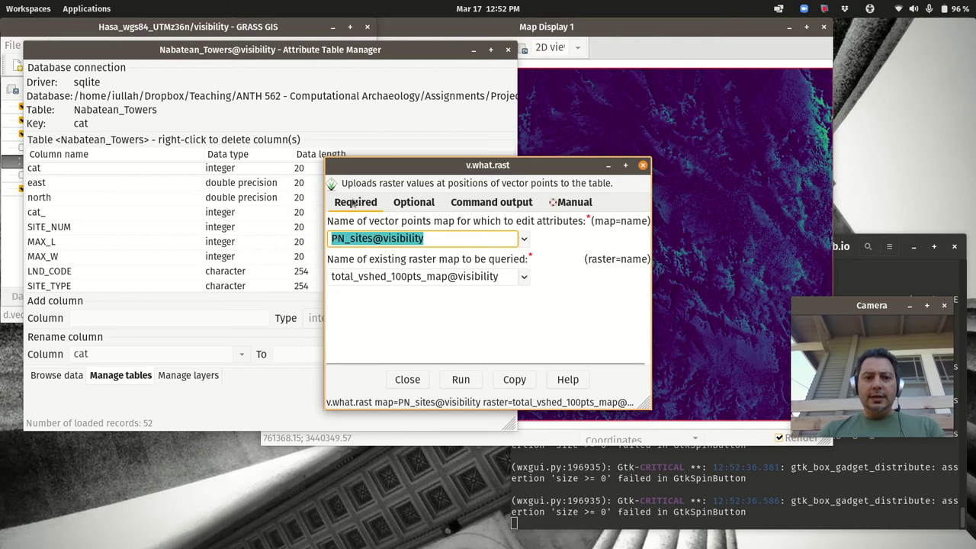
pyautogui.click(525, 239)
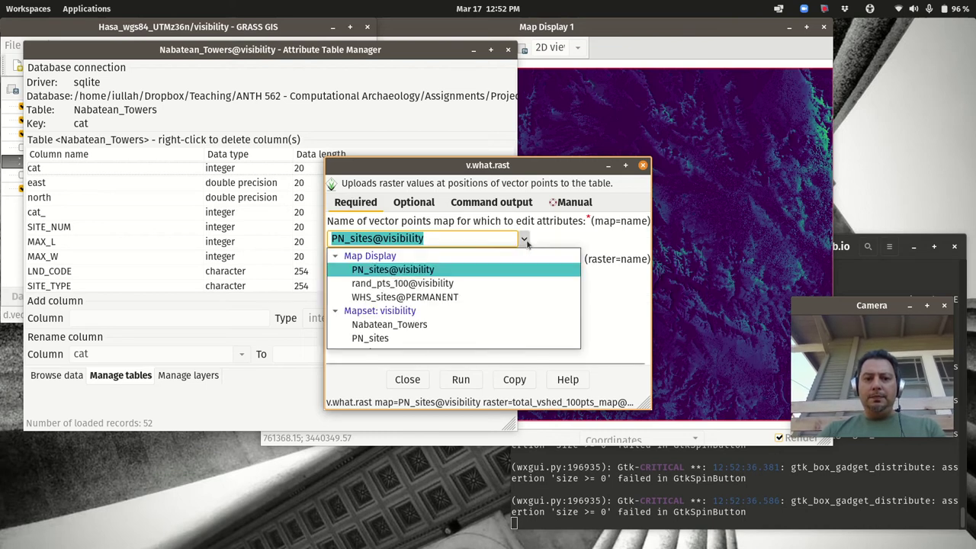
pyautogui.click(414, 326)
pyautogui.click(416, 203)
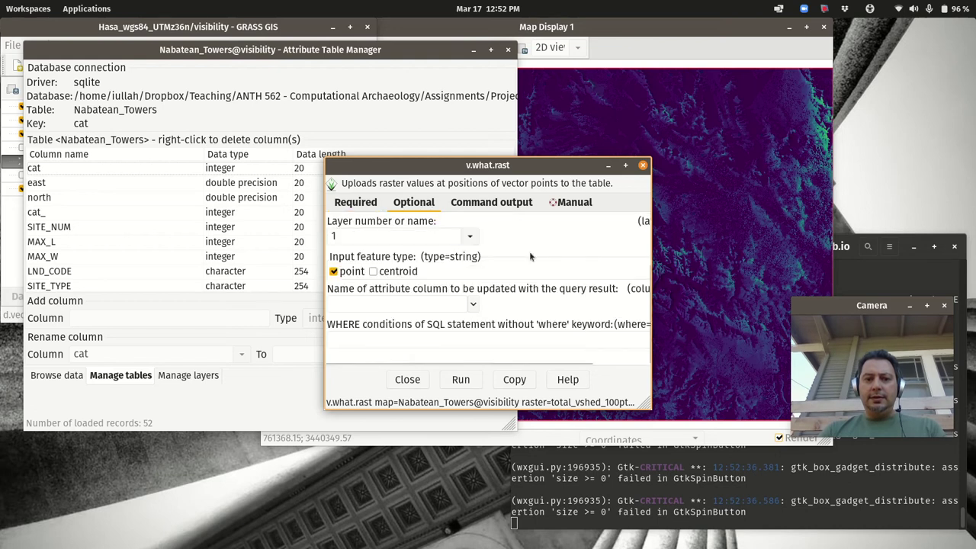
pyautogui.click(475, 305)
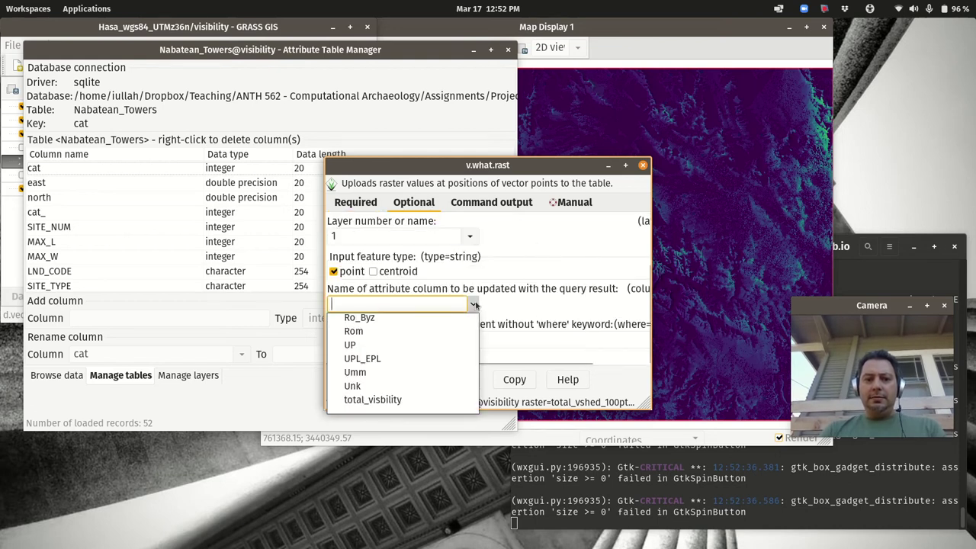
pyautogui.click(384, 402)
pyautogui.click(468, 385)
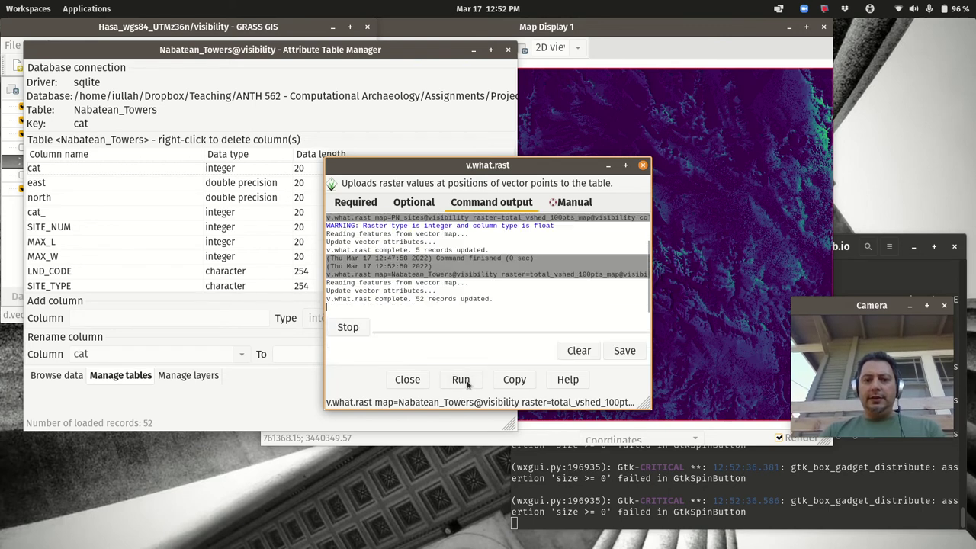
# - Refresh the Nabatean_Towers attribute records, examine the total_visbility column in the enlarged table, and minimize the table
pyautogui.click(280, 301)
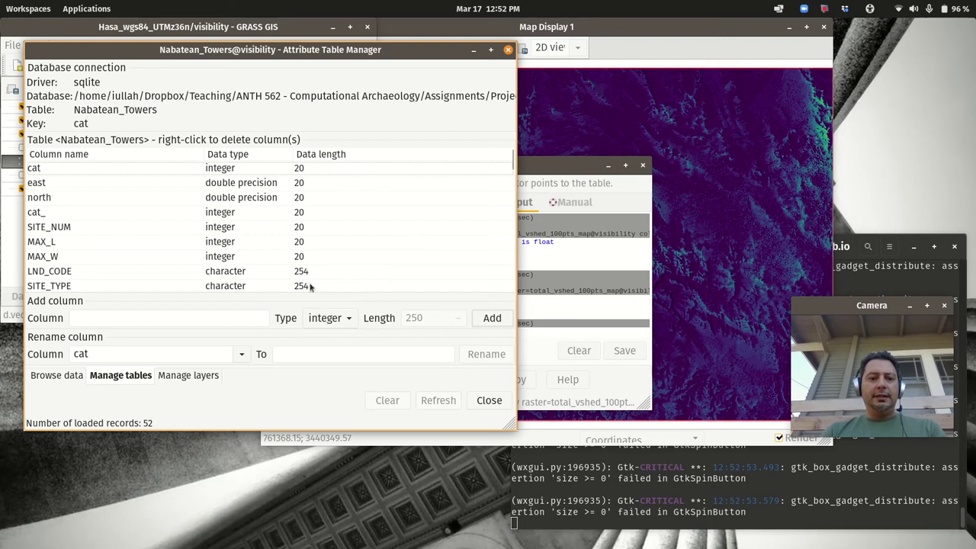
pyautogui.click(56, 375)
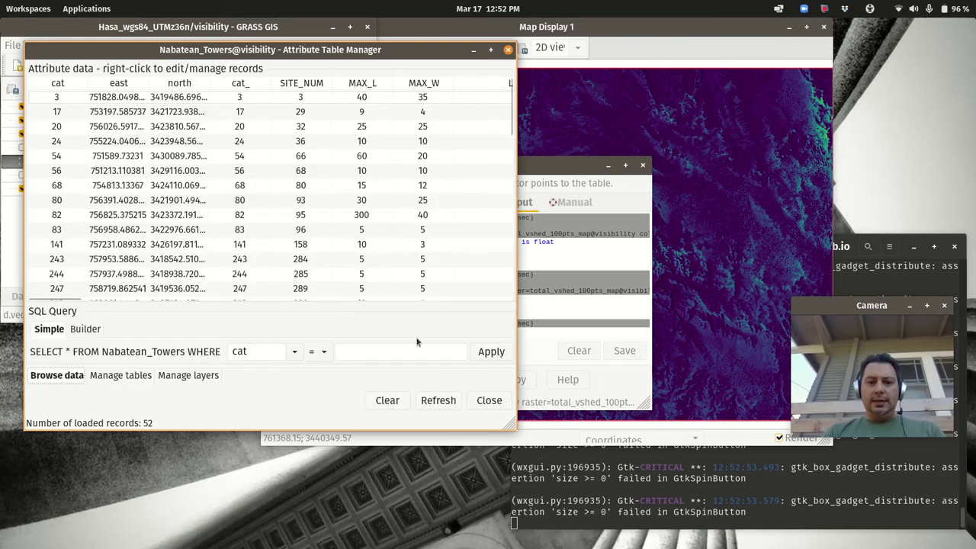
pyautogui.moveTo(514, 429); pyautogui.dragTo(622, 513)
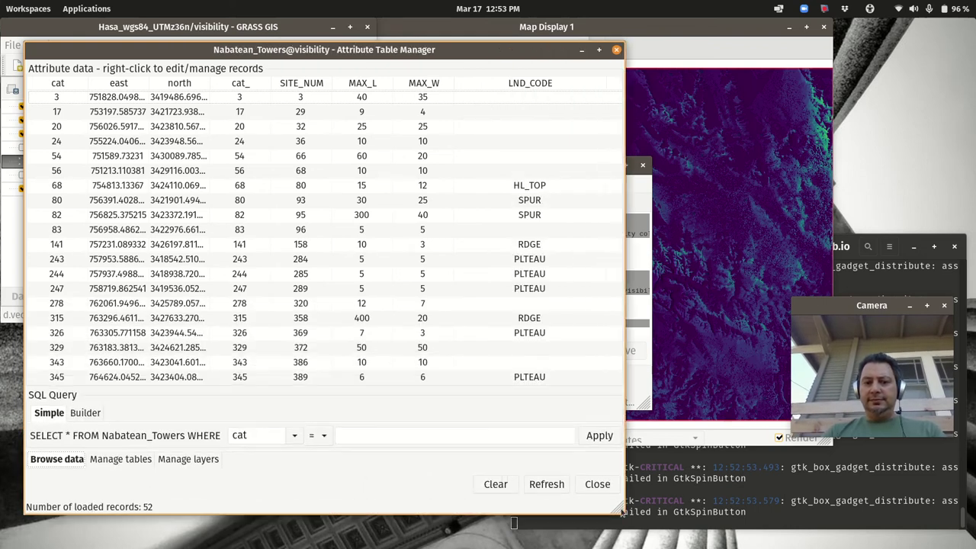
pyautogui.click(351, 380)
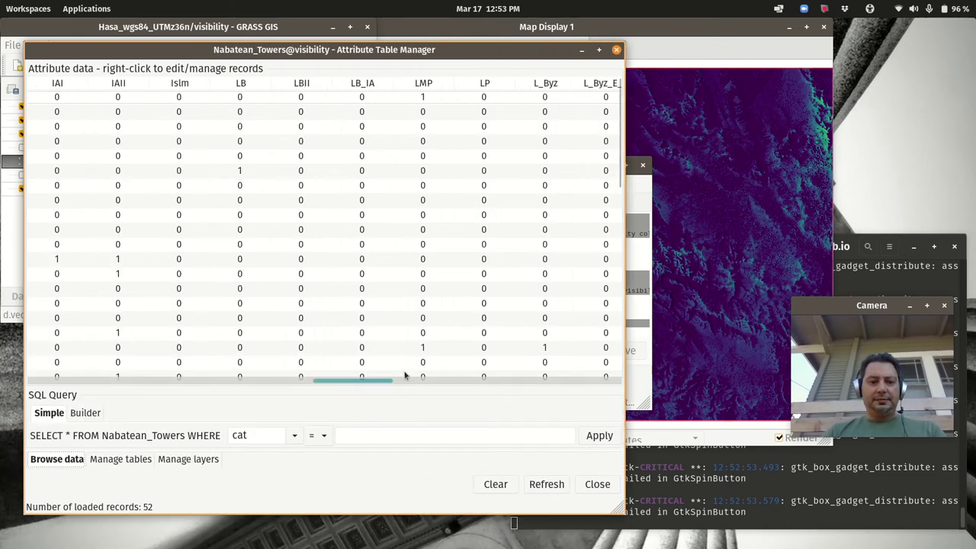
pyautogui.moveTo(527, 380); pyautogui.dragTo(660, 379)
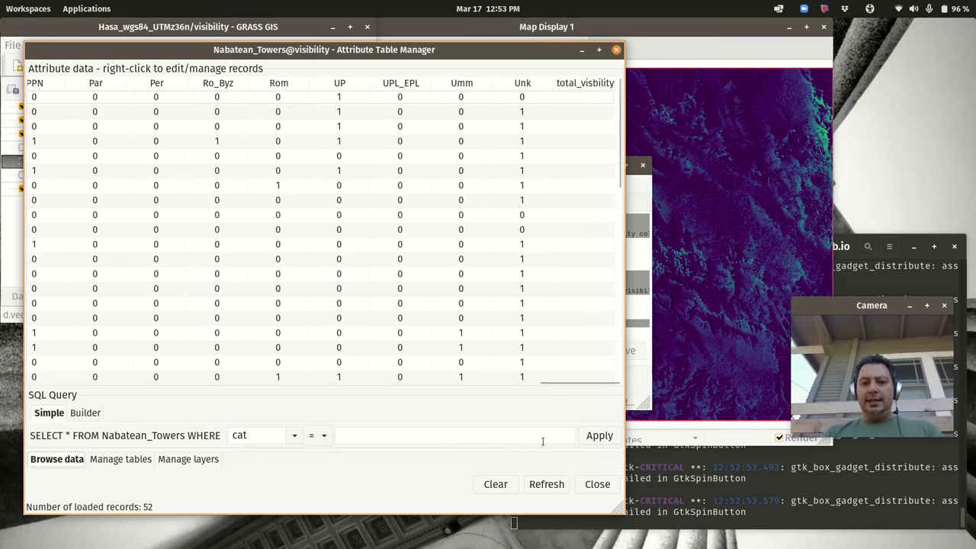
pyautogui.click(541, 487)
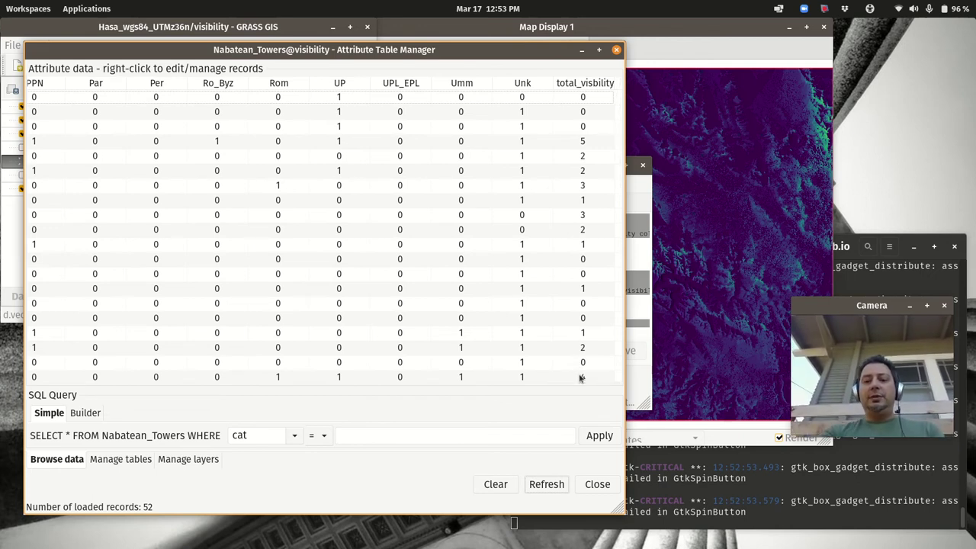
pyautogui.click(582, 50)
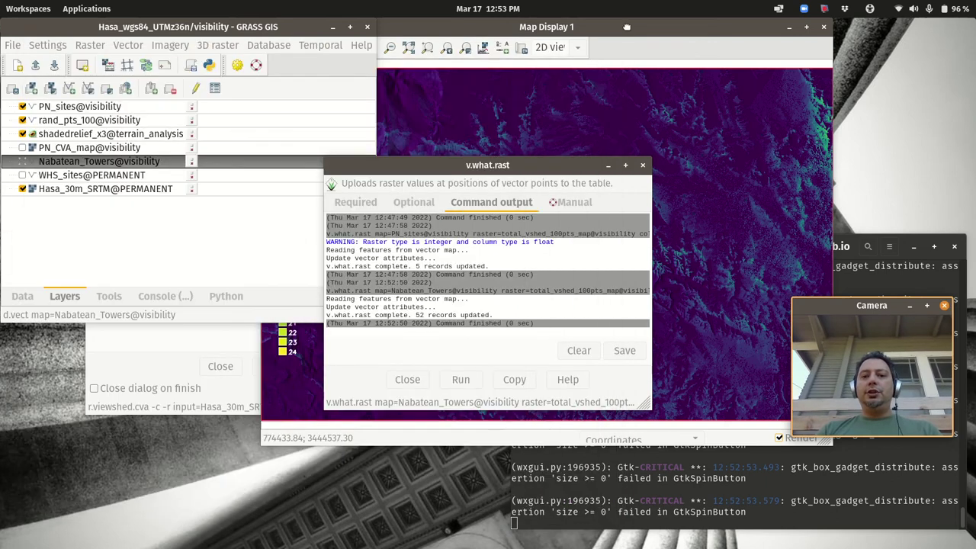
# - Open the GRASS Addons extension installer and find d.vect.colhist among the display extensions
pyautogui.click(628, 29)
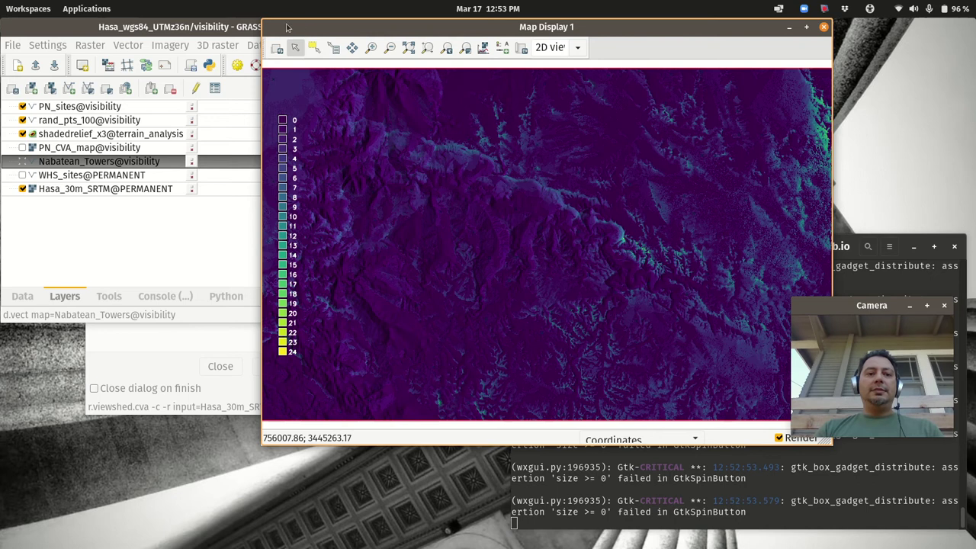
pyautogui.click(236, 29)
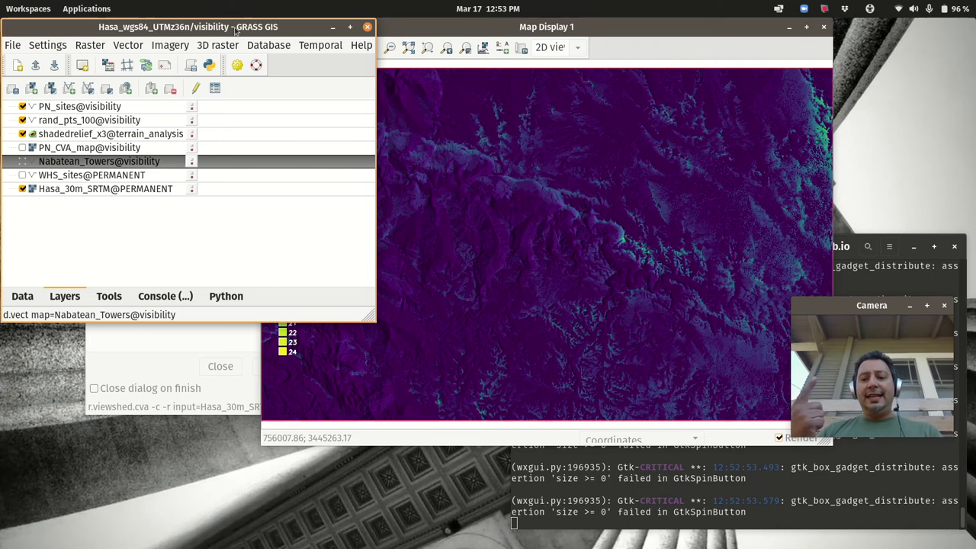
pyautogui.click(46, 45)
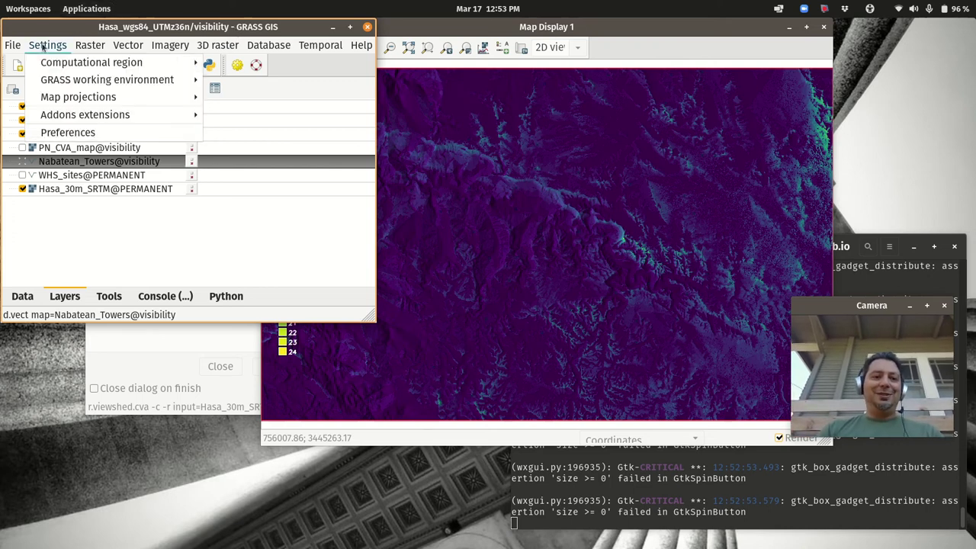
pyautogui.moveTo(93, 116)
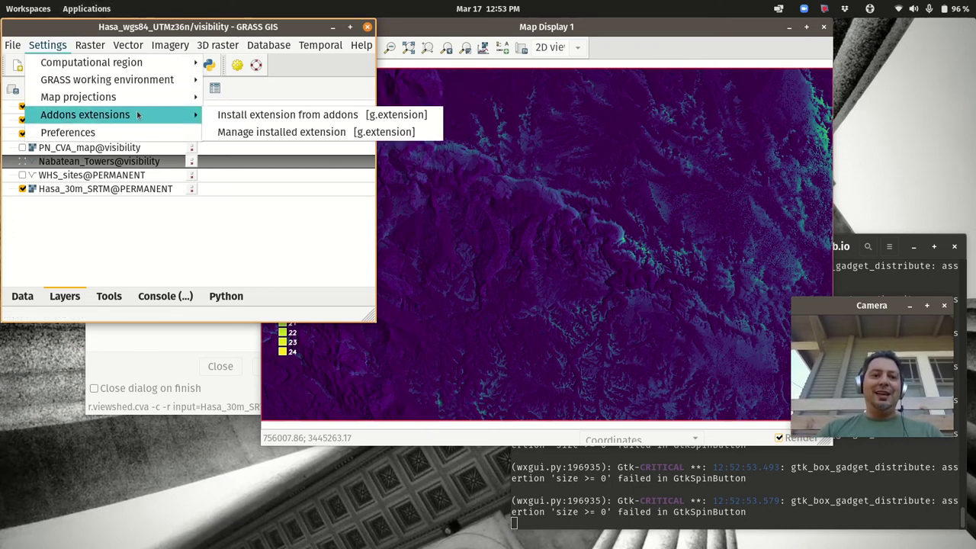
pyautogui.click(288, 116)
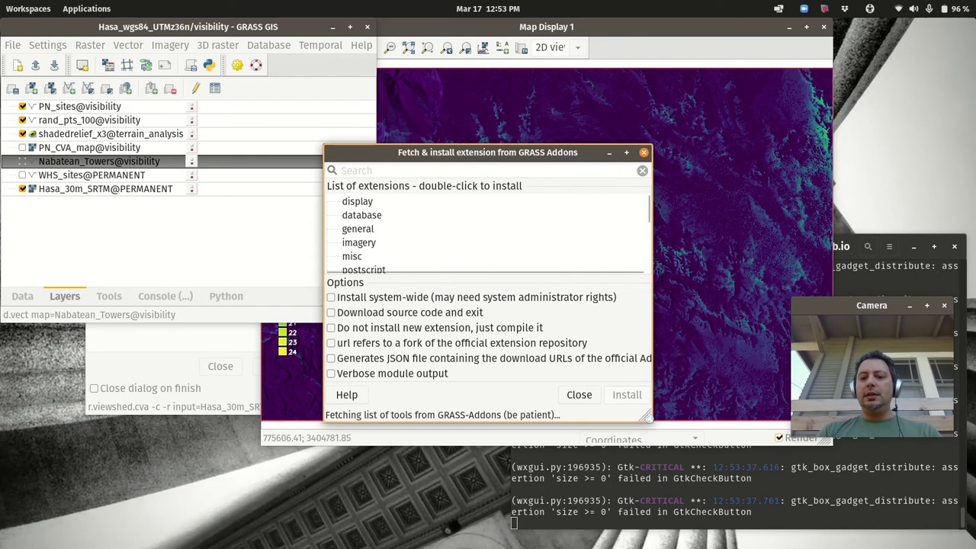
pyautogui.moveTo(647, 419); pyautogui.dragTo(752, 533)
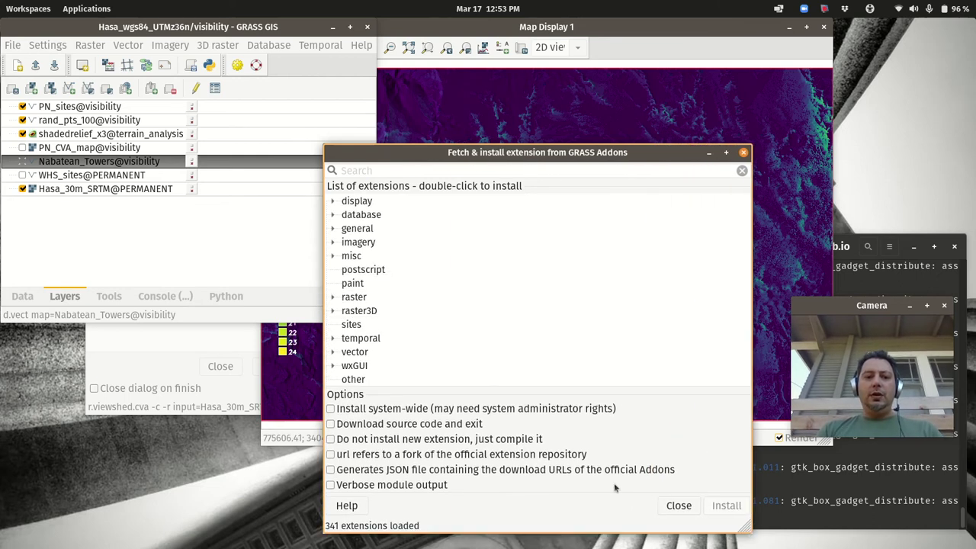
pyautogui.click(333, 352)
pyautogui.click(334, 352)
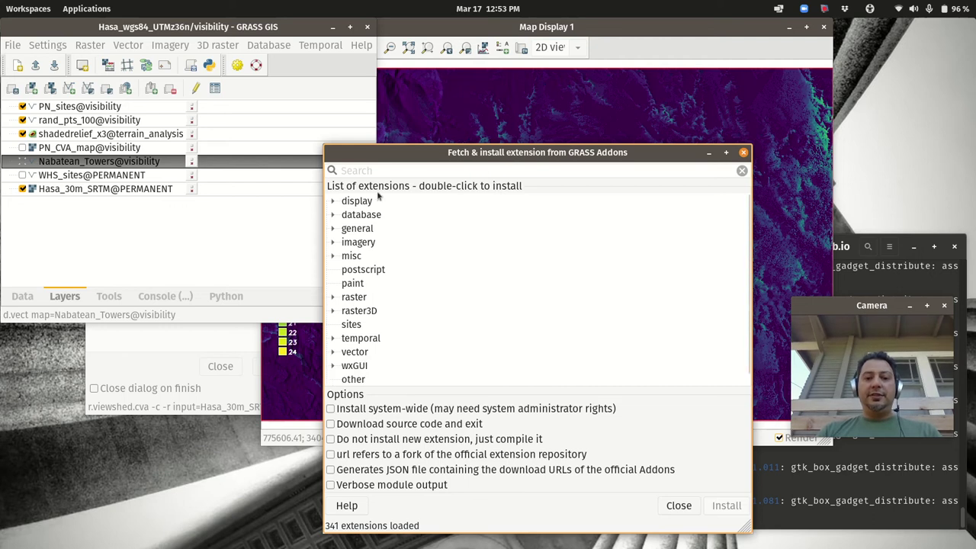
pyautogui.click(333, 201)
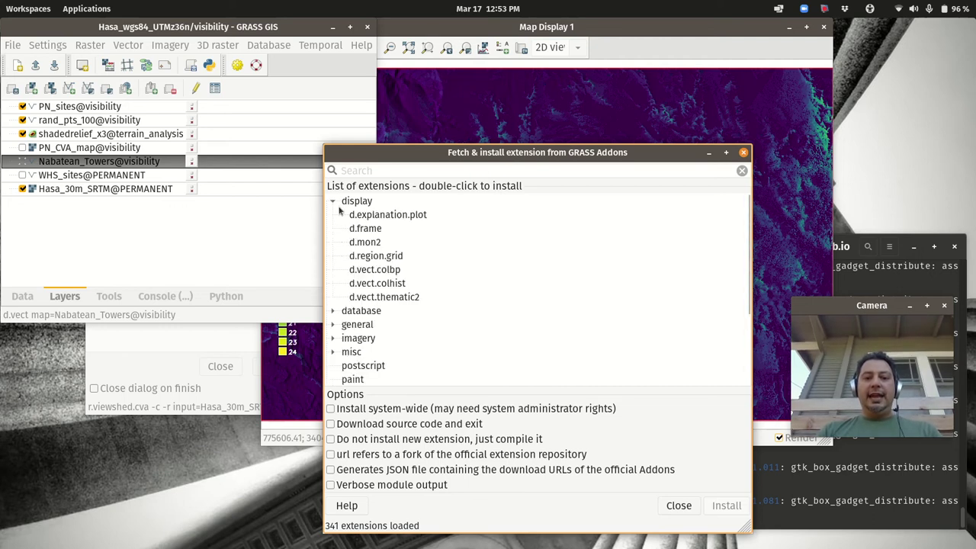
pyautogui.click(384, 285)
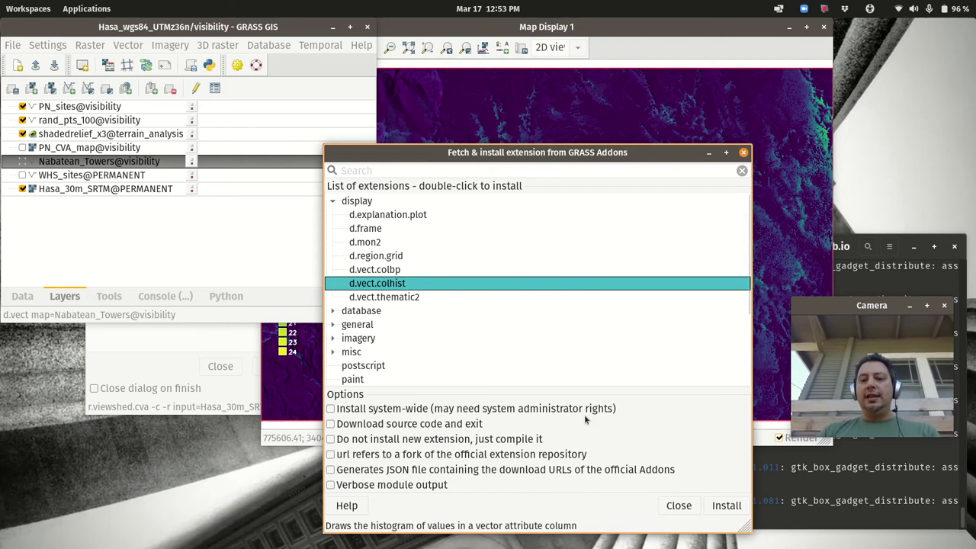
# - Switch to the GRASS terminal and launch the histogram tool in the background with d.vect.colhist&
pyautogui.click(861, 490)
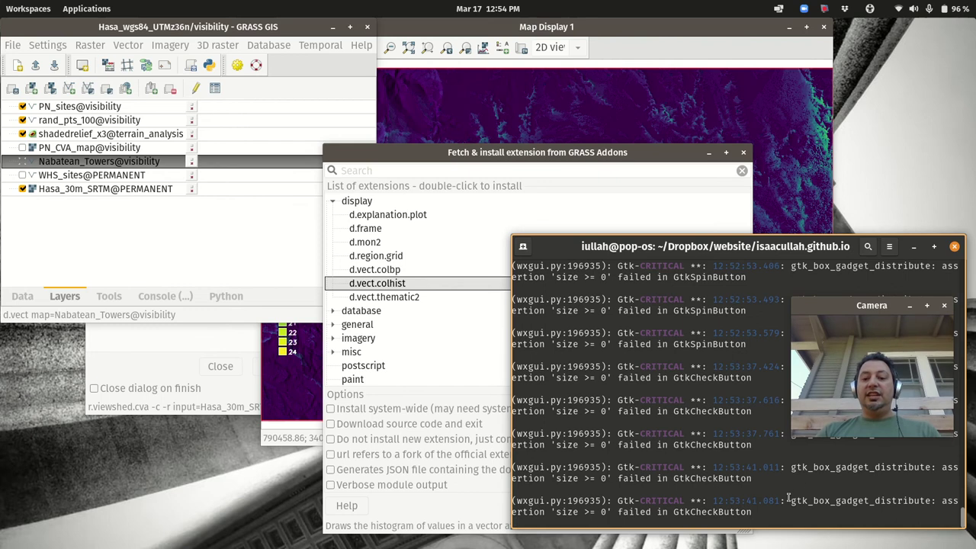
pyautogui.press('Return')
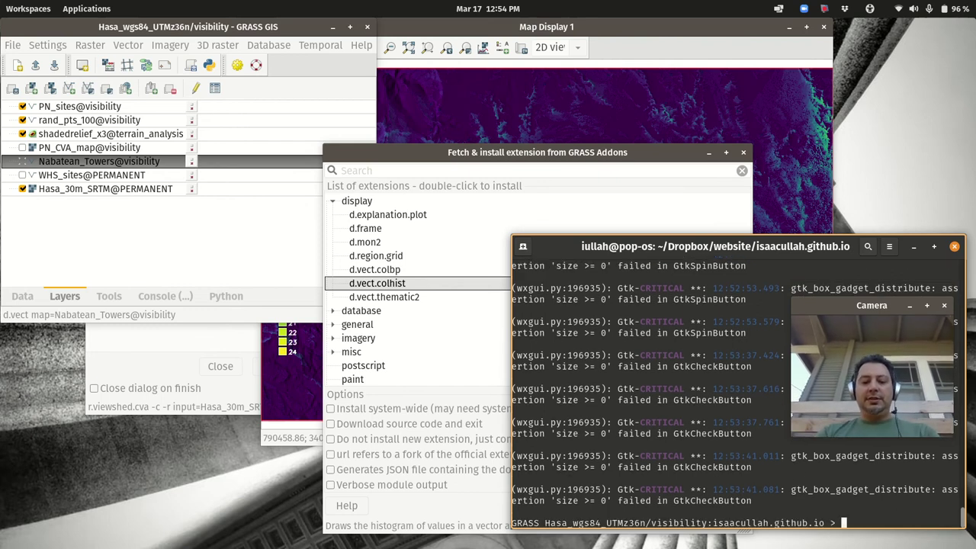
pyautogui.write('d.h')
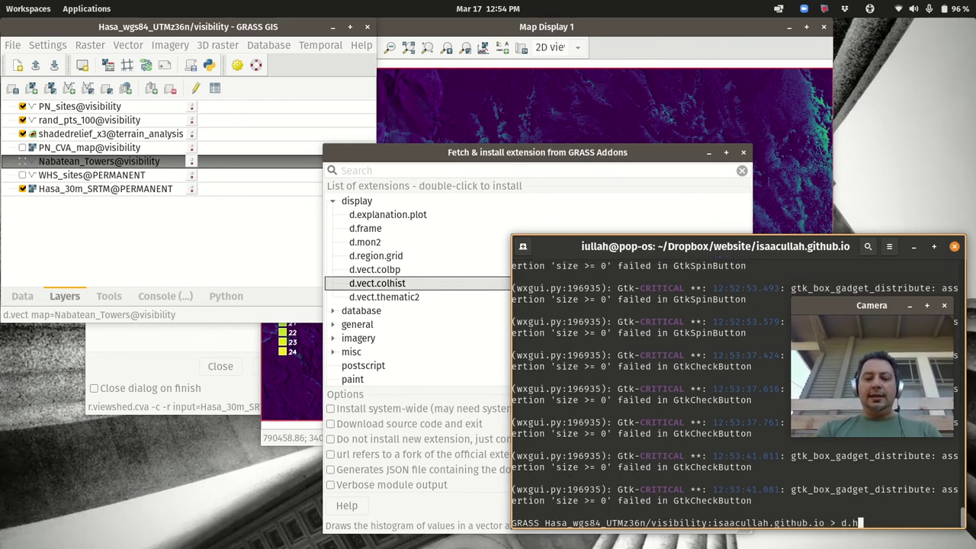
pyautogui.press('BackSpace')
pyautogui.write('vect')
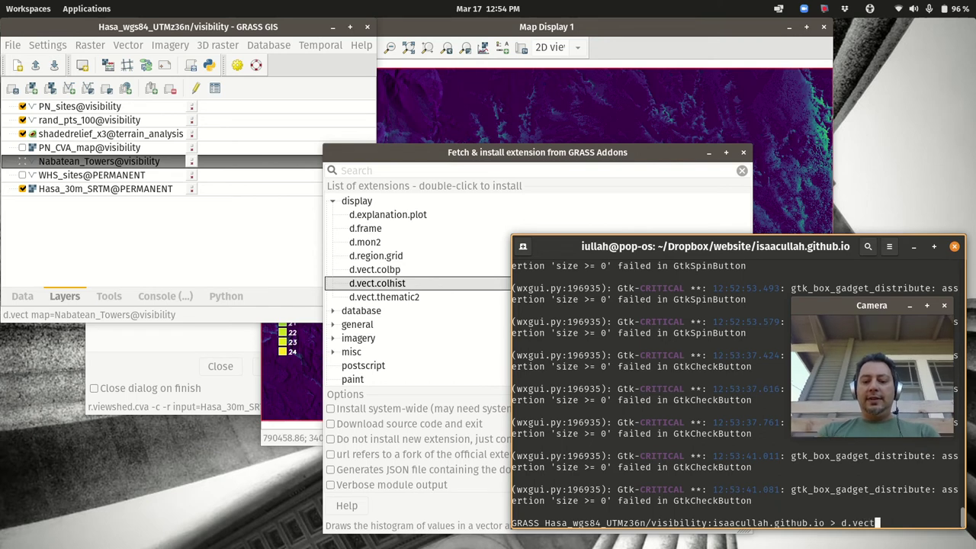
pyautogui.write('.c')
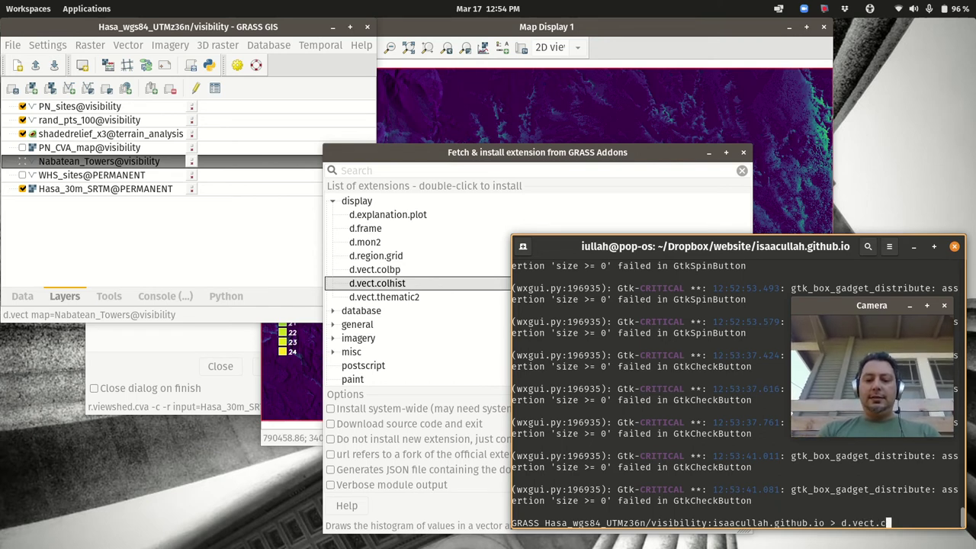
pyautogui.write('olhist&')
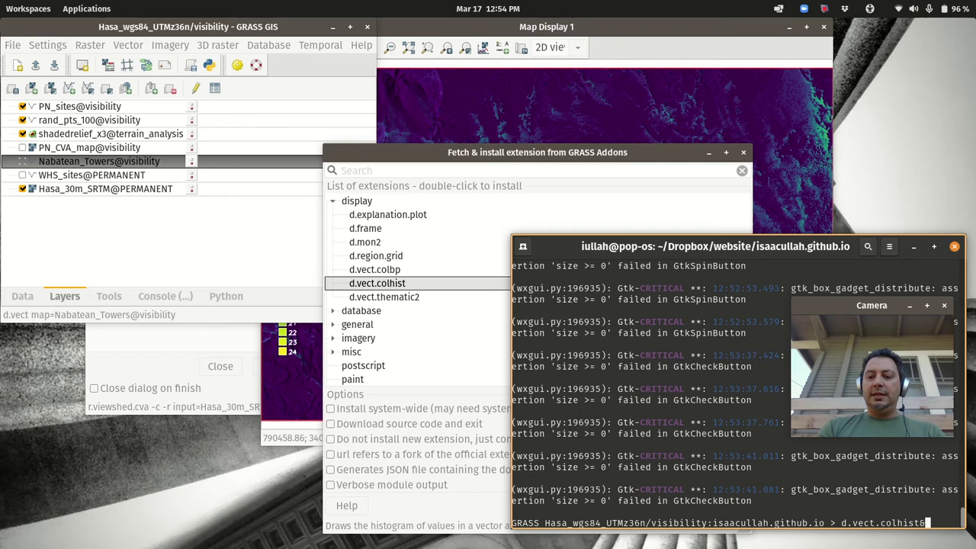
pyautogui.press('Return')
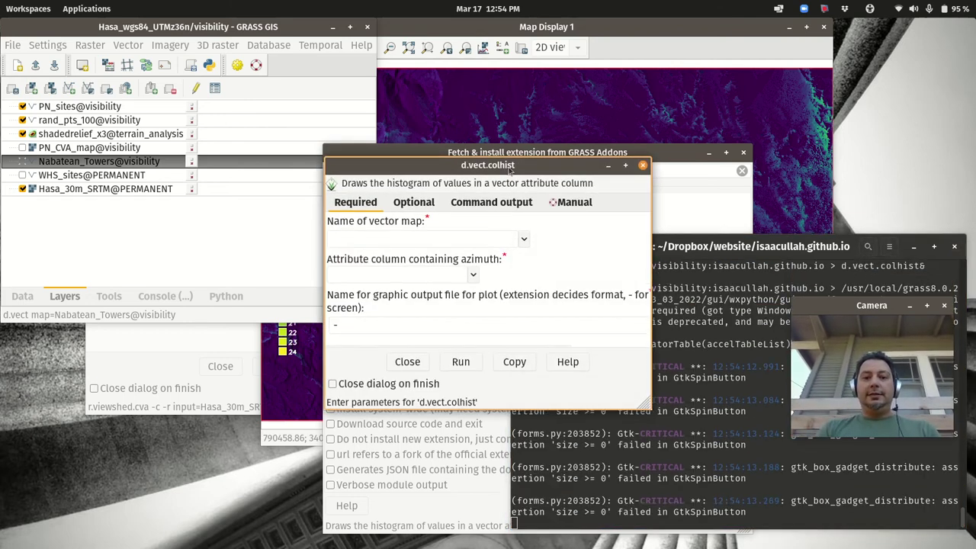
# - Run d.vect.colhist on the Nabatean_Towers map with total_visbility as the attribute column, plotting the histogram to the screen
pyautogui.moveTo(485, 167); pyautogui.dragTo(391, 109)
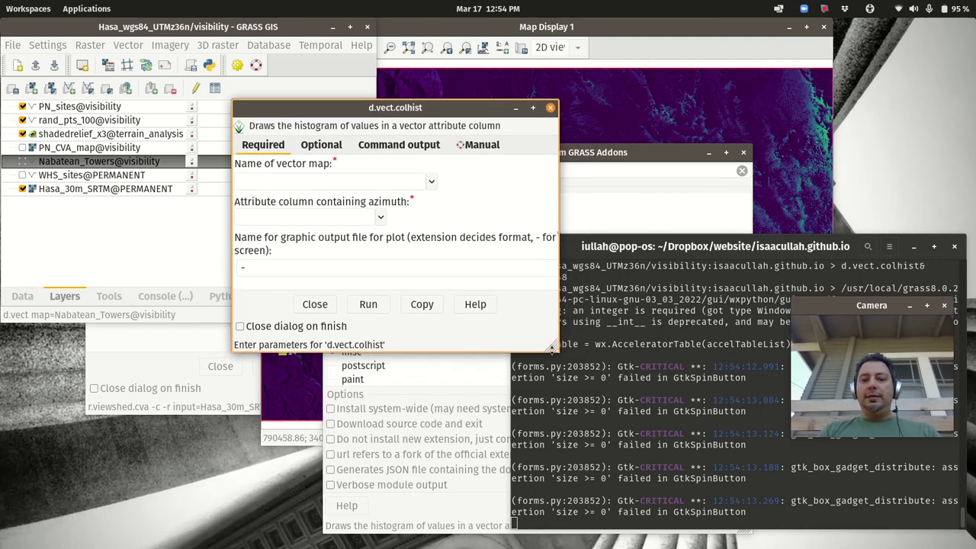
pyautogui.rightClick(558, 354)
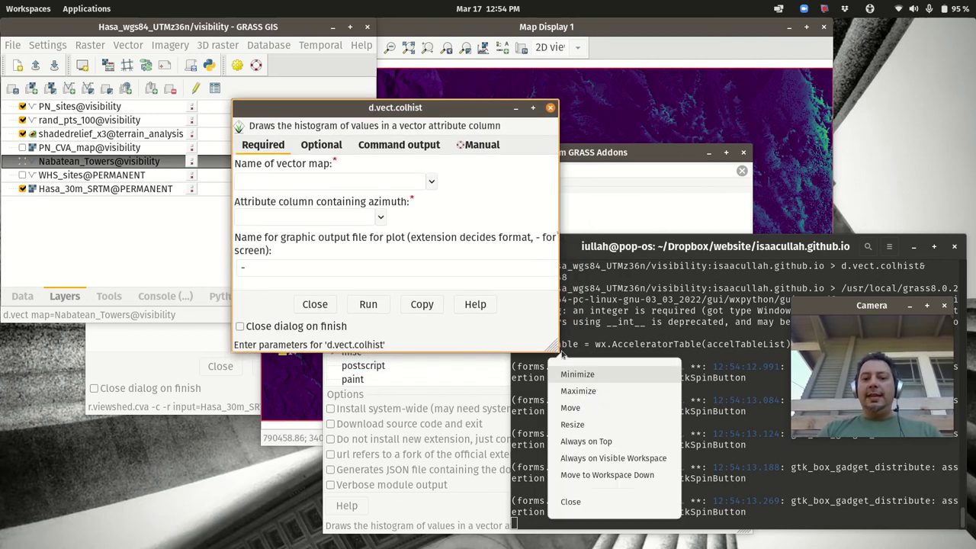
pyautogui.click(550, 355)
pyautogui.moveTo(560, 354); pyautogui.dragTo(691, 431)
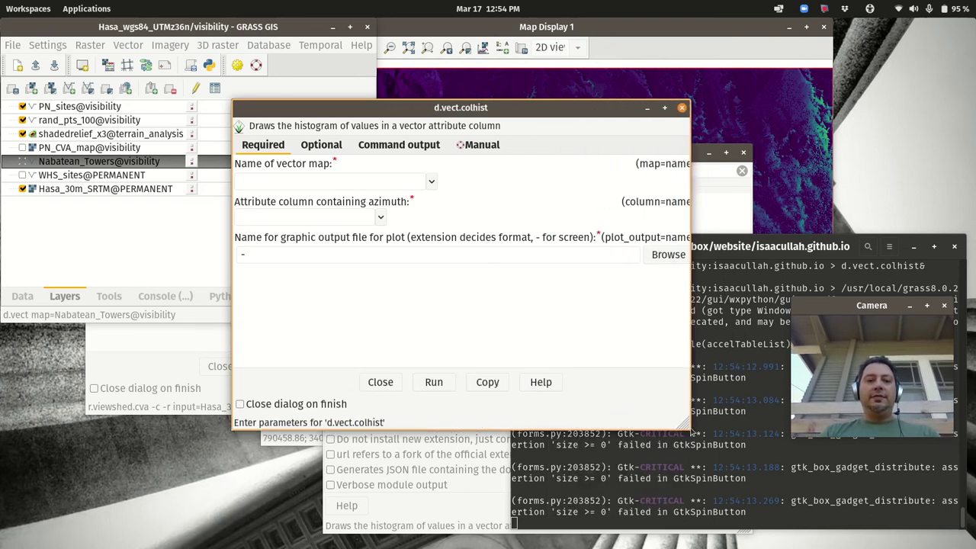
pyautogui.click(432, 182)
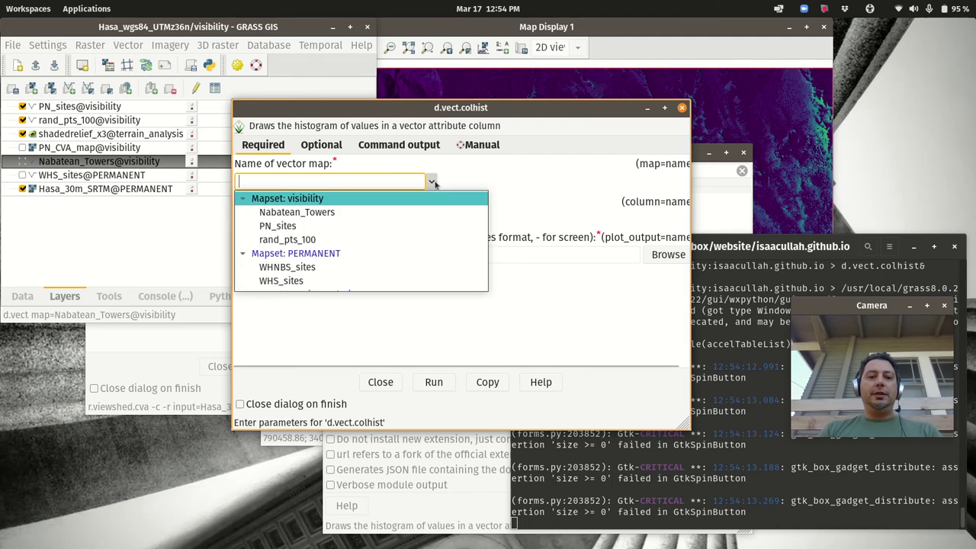
pyautogui.click(316, 212)
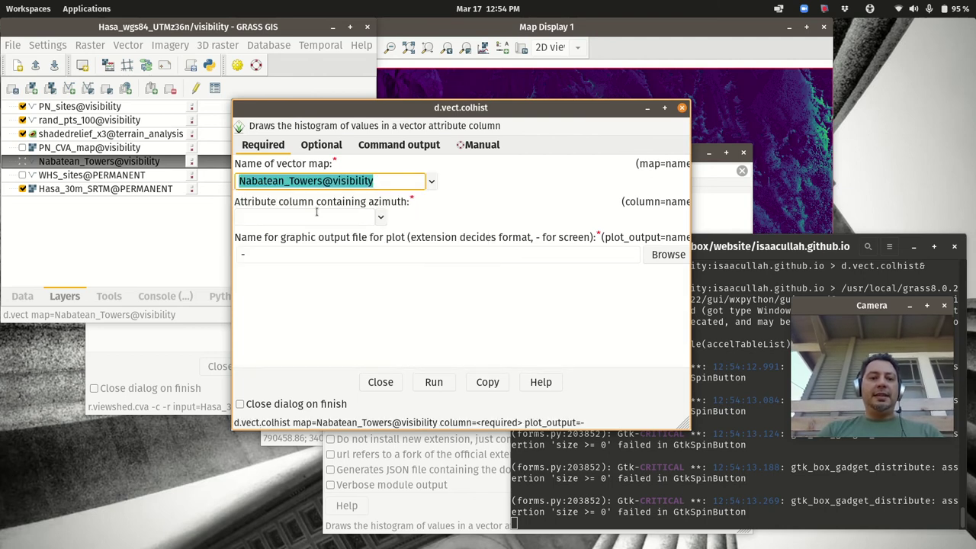
pyautogui.click(381, 217)
pyautogui.scroll(-5, 337, 285)
pyautogui.scroll(-5, 337, 284)
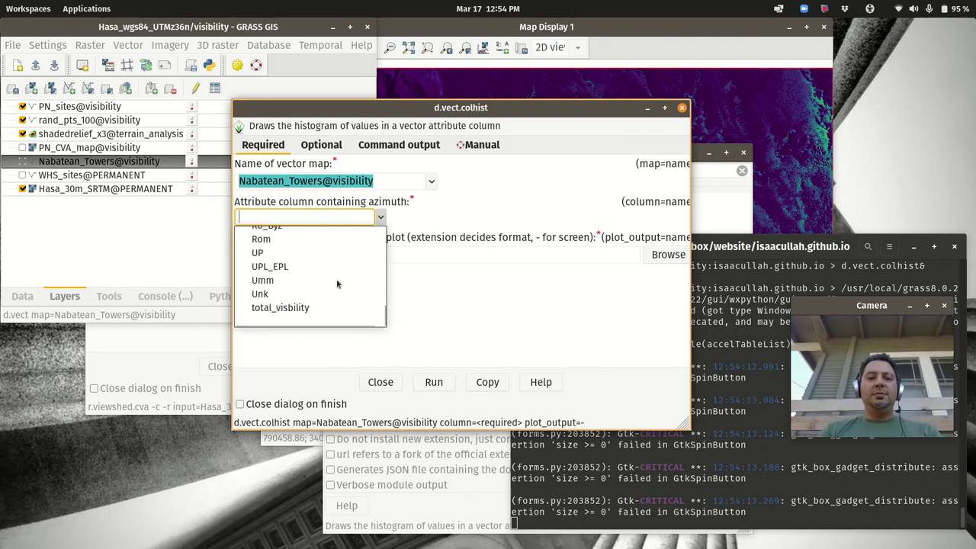
pyautogui.click(293, 311)
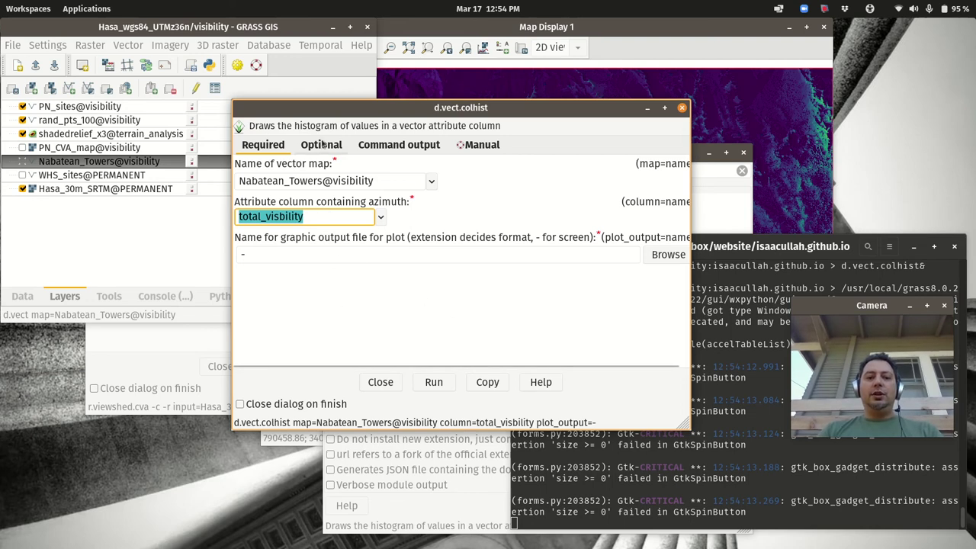
pyautogui.click(440, 380)
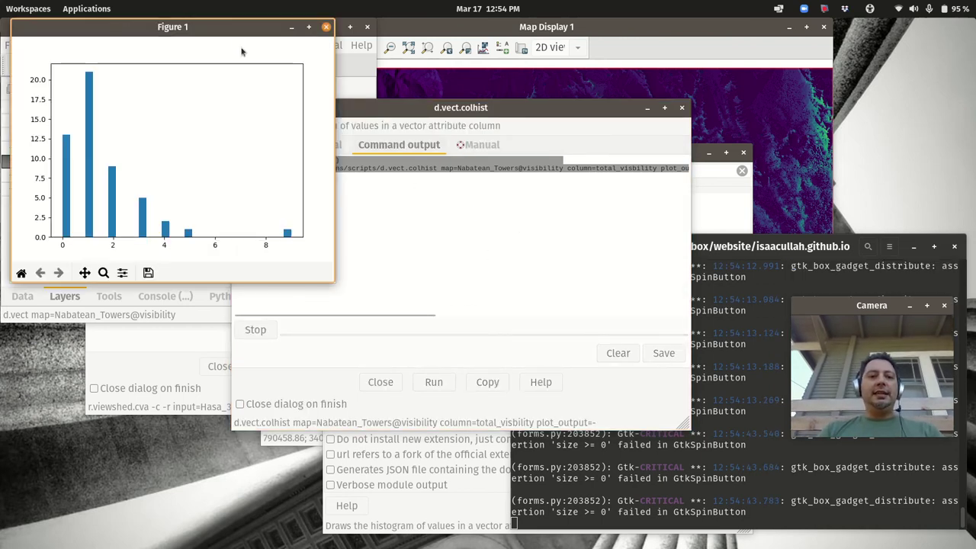
# - Examine the tower visibility histogram, close the figure and the d.vect.colhist dialog, and bring the map display forward
pyautogui.moveTo(215, 32); pyautogui.dragTo(320, 139)
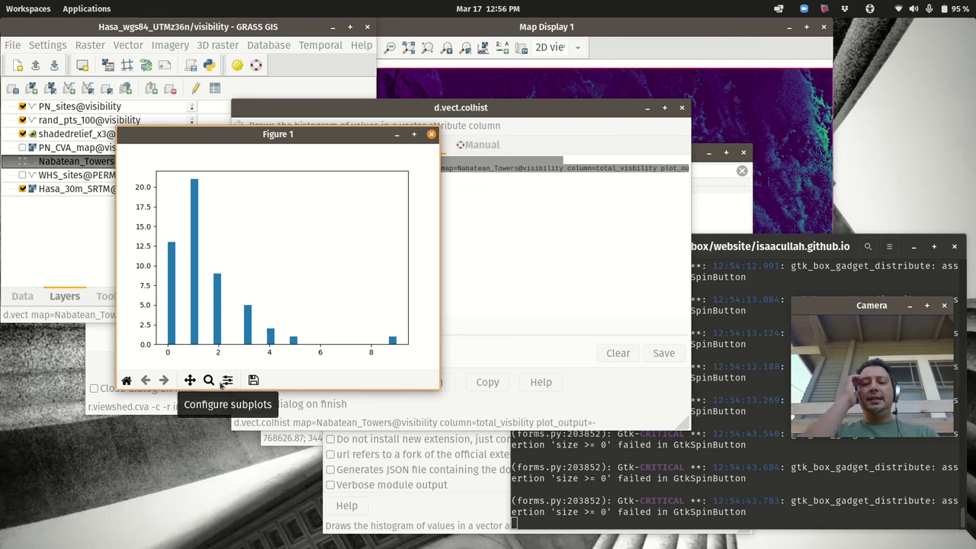
pyautogui.moveTo(326, 136)
pyautogui.mouseDown()
pyautogui.moveTo(297, 126)
pyautogui.moveTo(337, 148)
pyautogui.mouseUp()
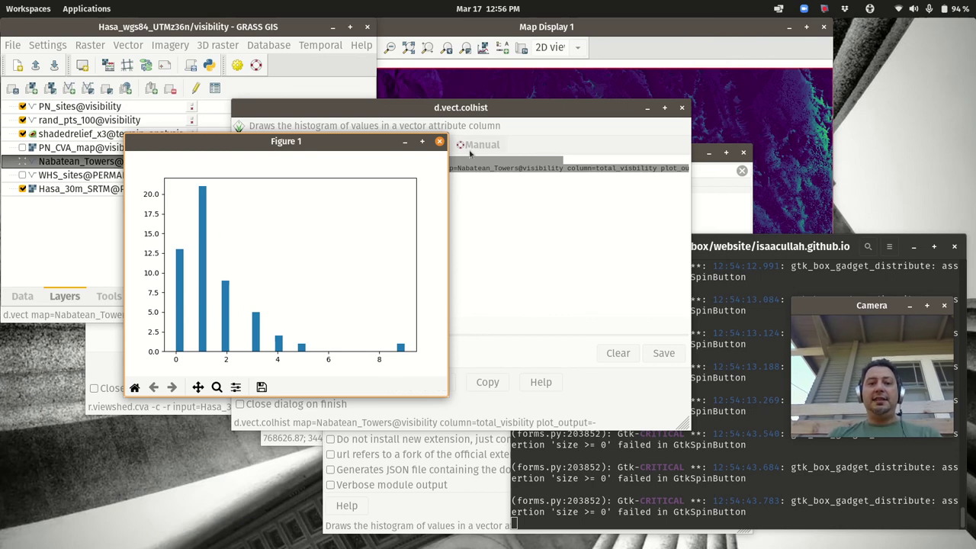
pyautogui.click(439, 141)
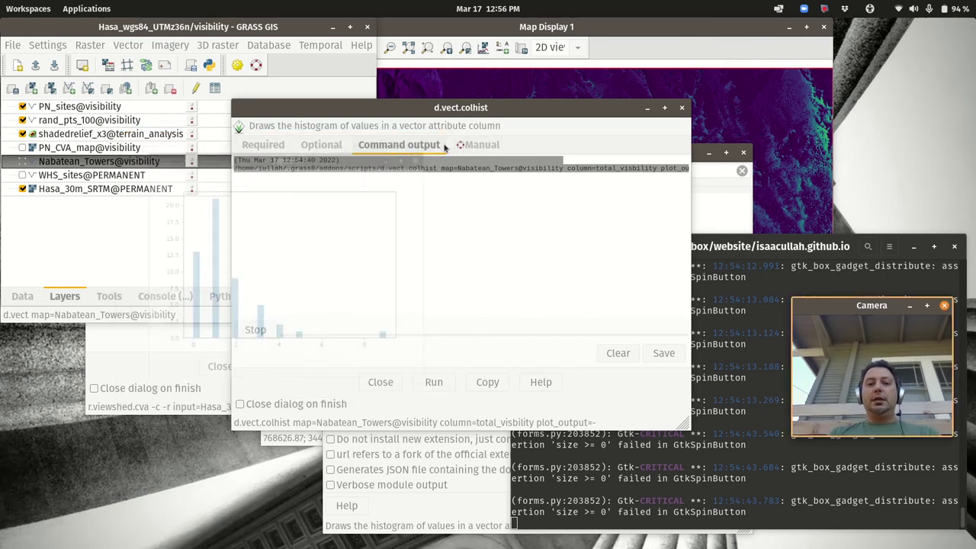
pyautogui.click(682, 107)
pyautogui.click(675, 31)
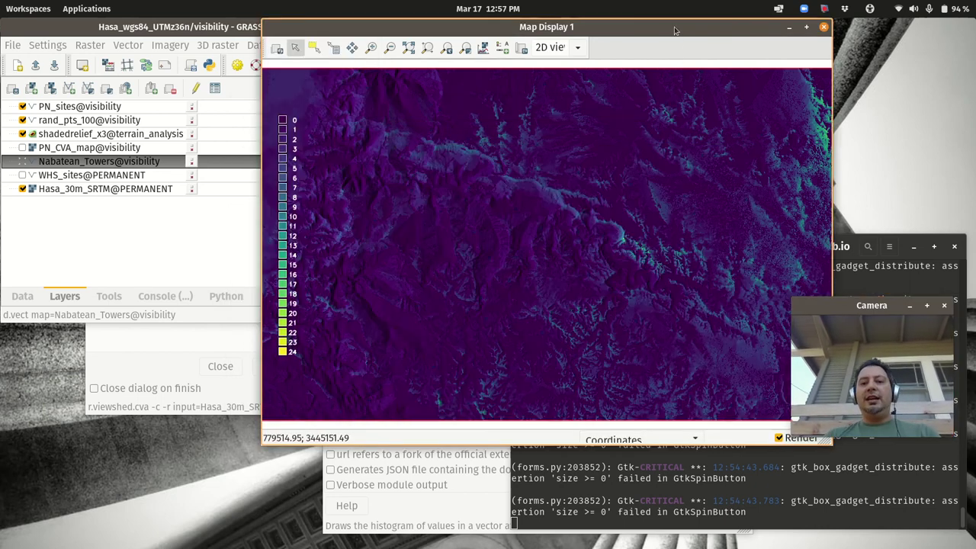
# - Open g.remove with an enlarged dialog and do a trial removal of the raster map TEST_vshed@visibility without the force flag
pyautogui.click(112, 33)
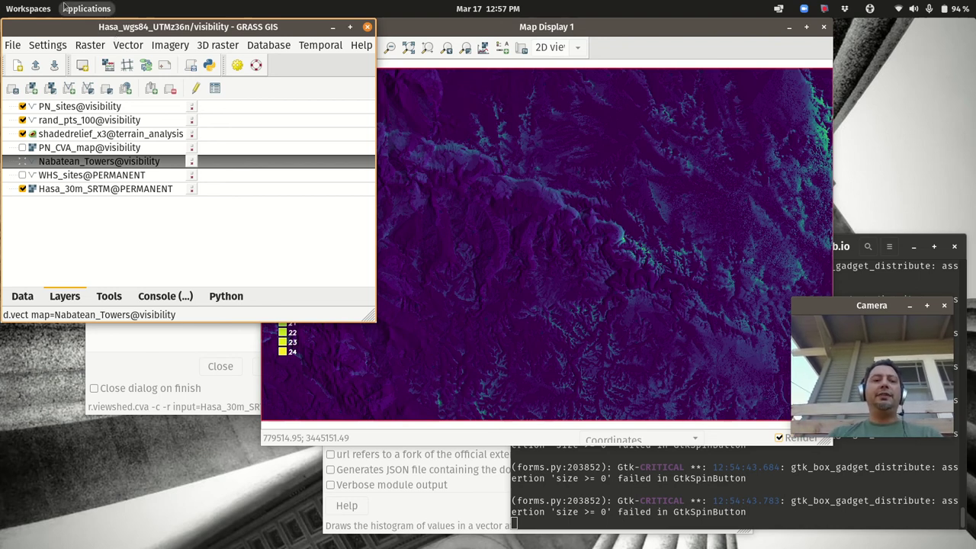
pyautogui.click(13, 46)
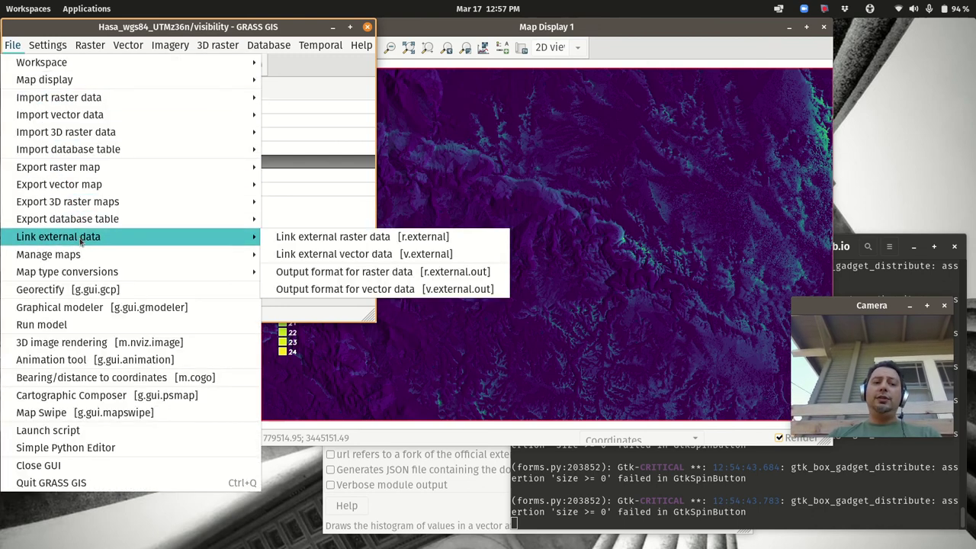
pyautogui.moveTo(83, 253)
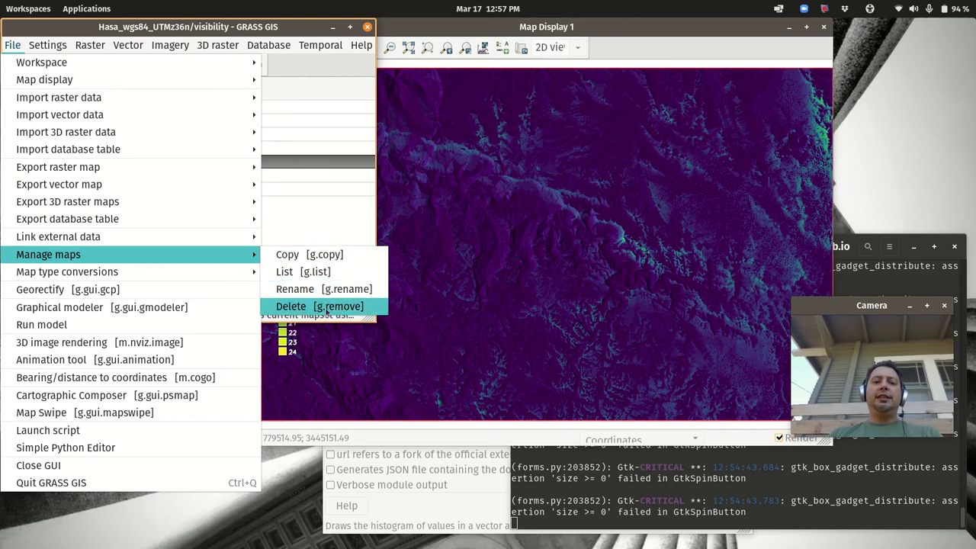
pyautogui.click(326, 306)
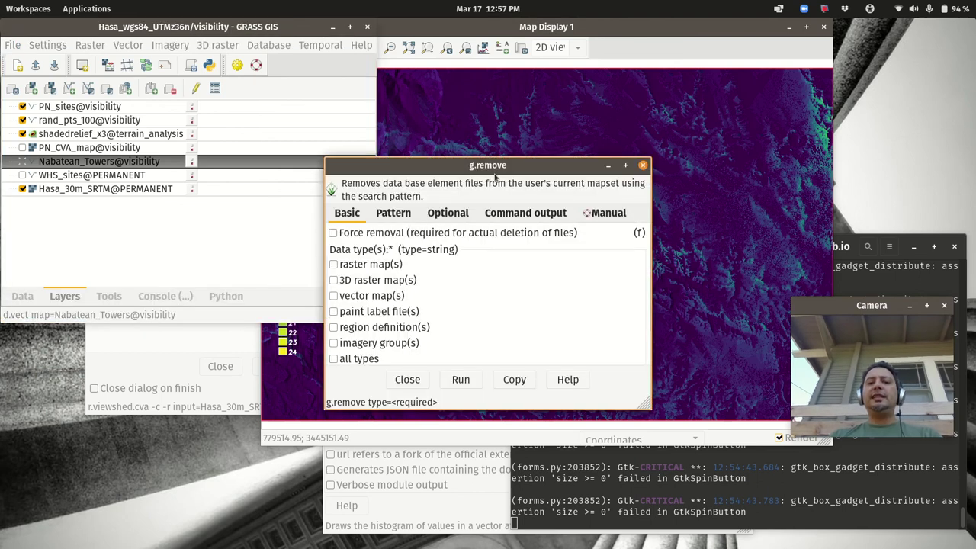
pyautogui.moveTo(494, 166); pyautogui.dragTo(322, 117)
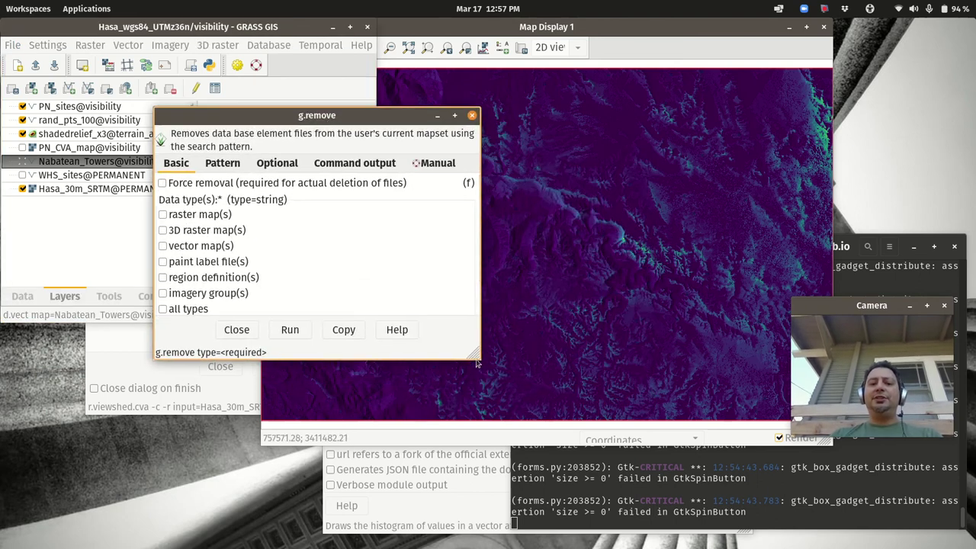
pyautogui.moveTo(476, 364); pyautogui.dragTo(539, 413)
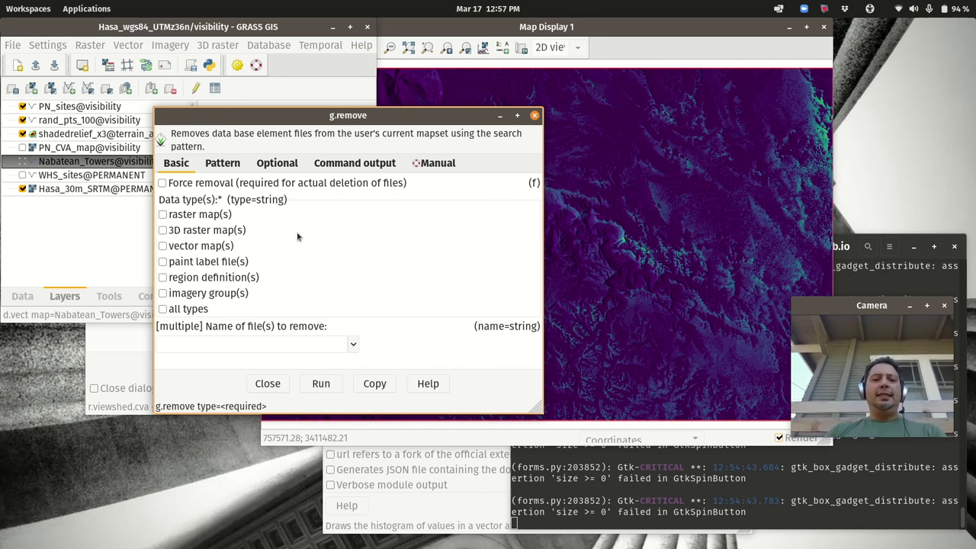
pyautogui.click(163, 215)
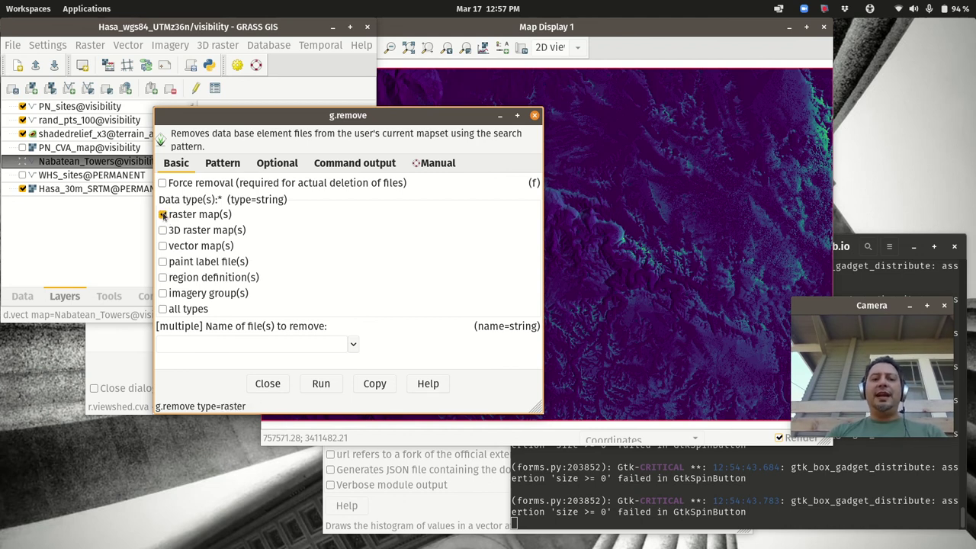
pyautogui.click(352, 346)
pyautogui.click(221, 410)
pyautogui.click(321, 384)
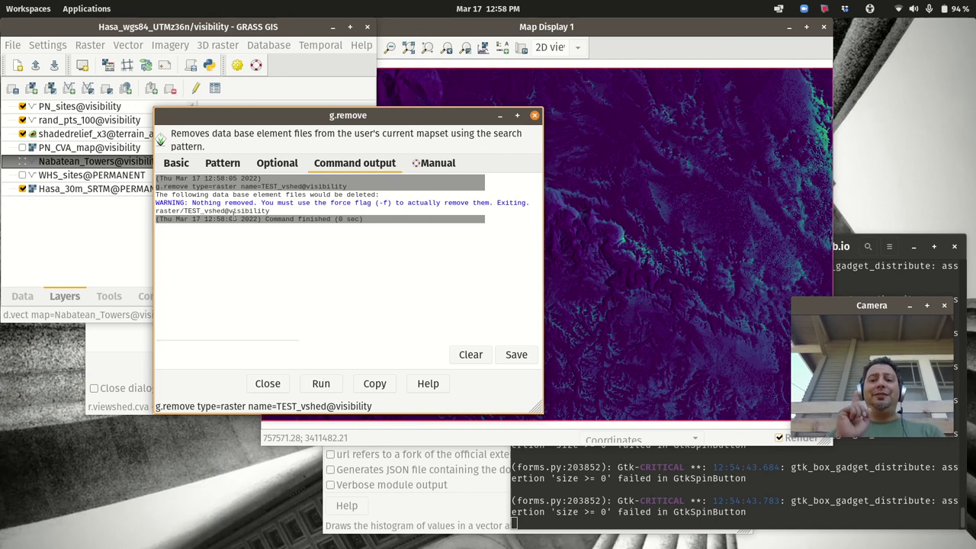
# - Enable force removal and rerun g.remove to delete the raster map TEST_vshed@visibility
pyautogui.click(175, 163)
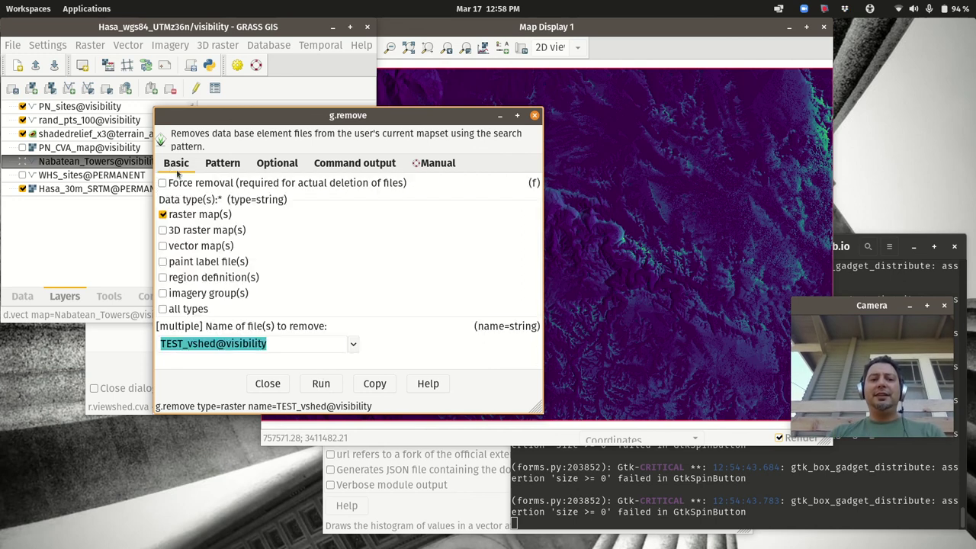
pyautogui.click(186, 189)
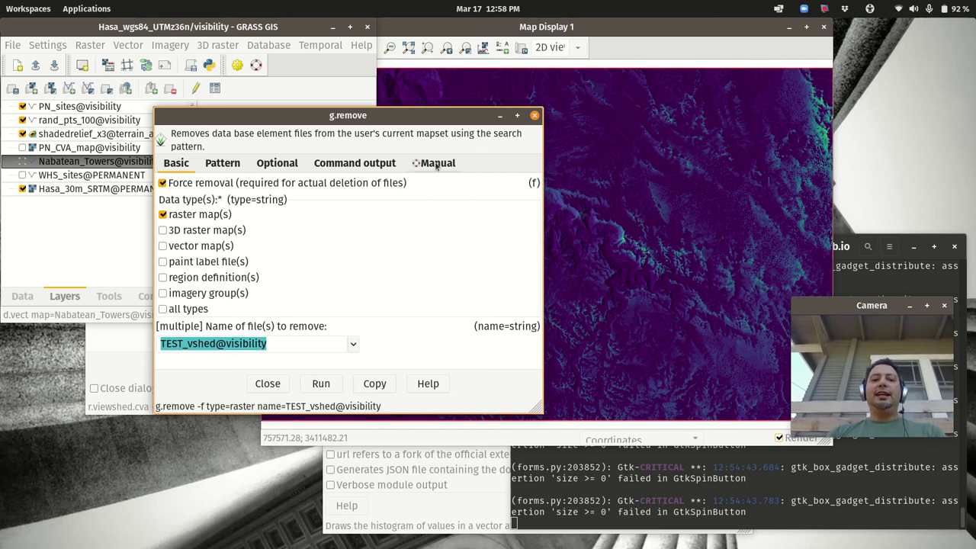
pyautogui.click(360, 165)
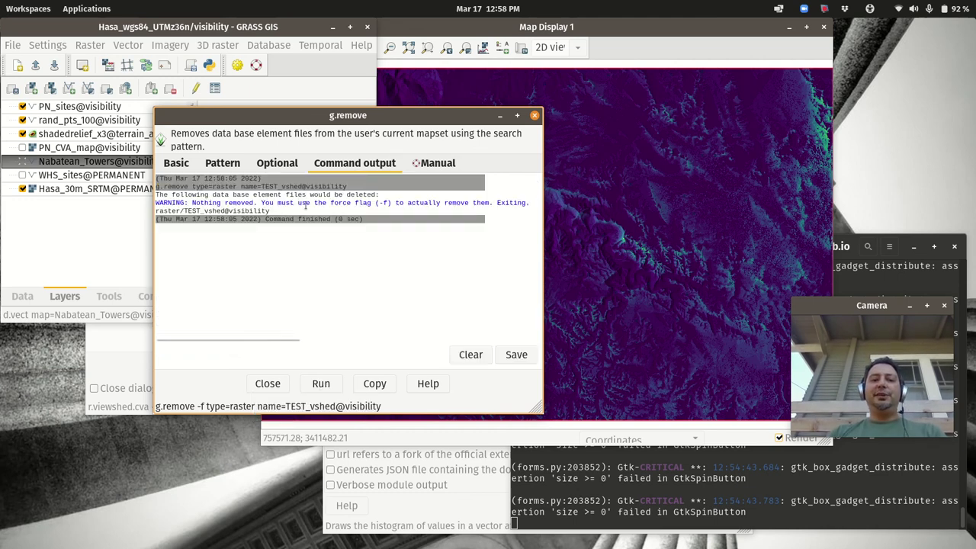
pyautogui.click(325, 386)
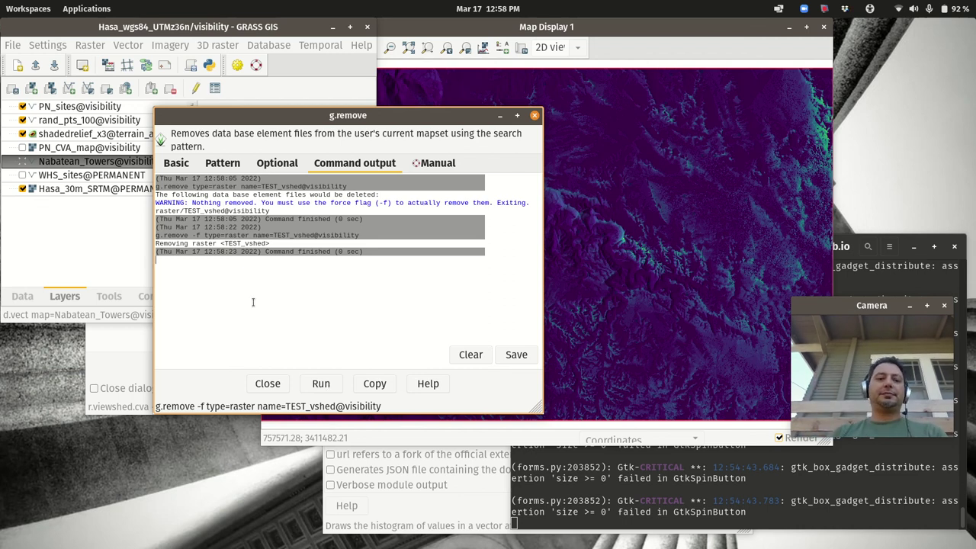
# - Turn off force removal and try a trial g.remove run on raster maps with the file name search pattern *TEST*
pyautogui.click(180, 166)
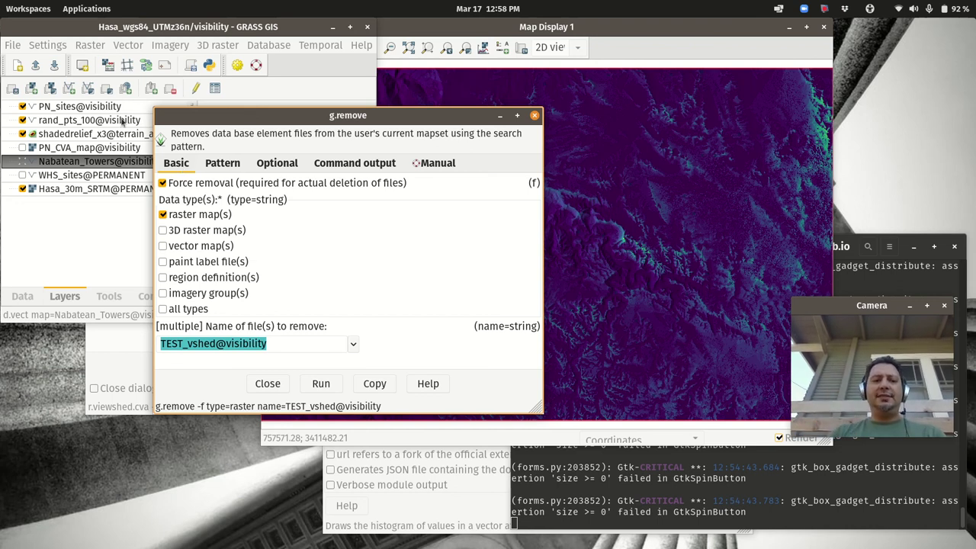
pyautogui.click(204, 180)
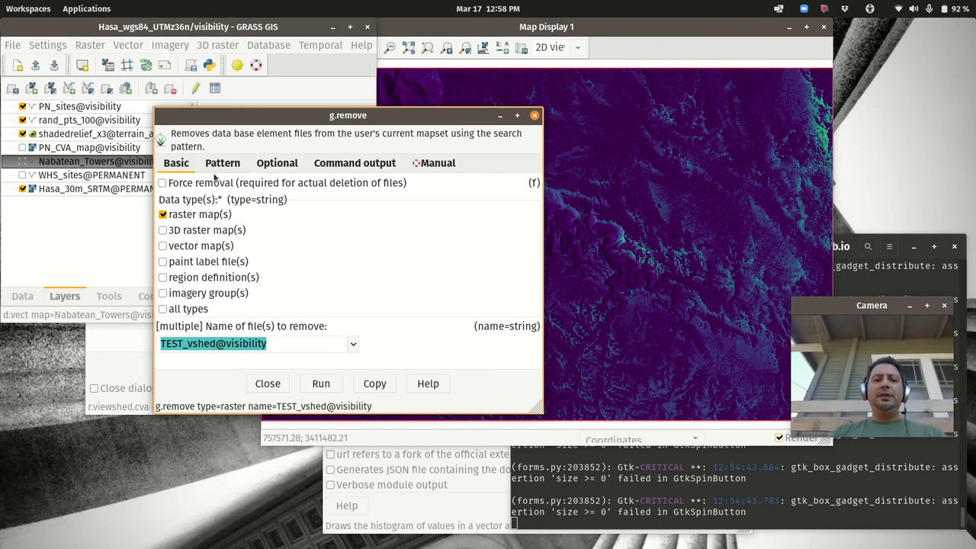
pyautogui.click(222, 163)
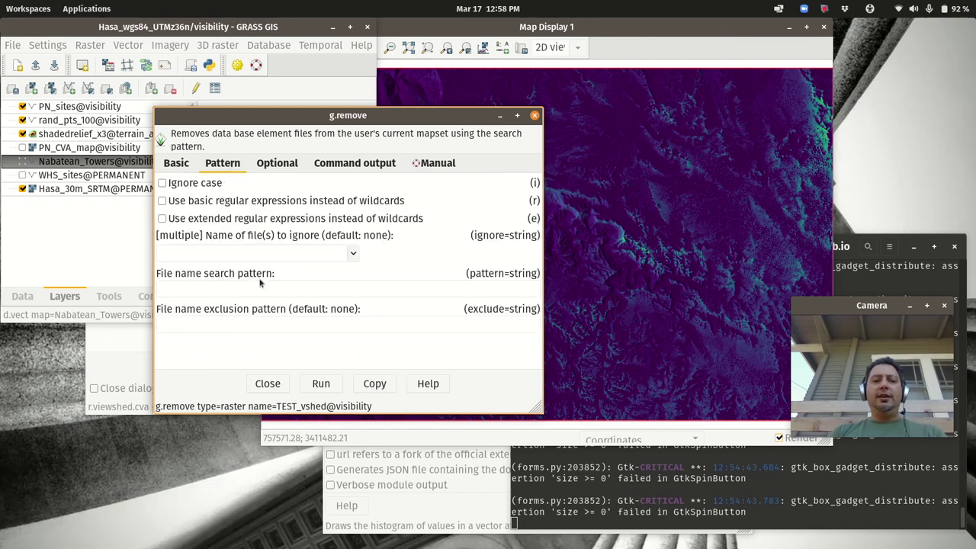
pyautogui.click(210, 290)
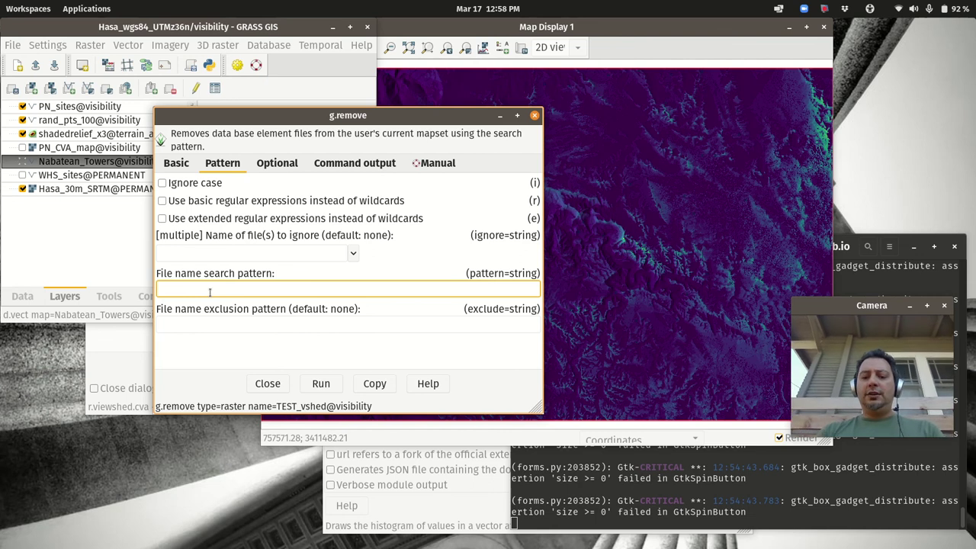
pyautogui.write('*T')
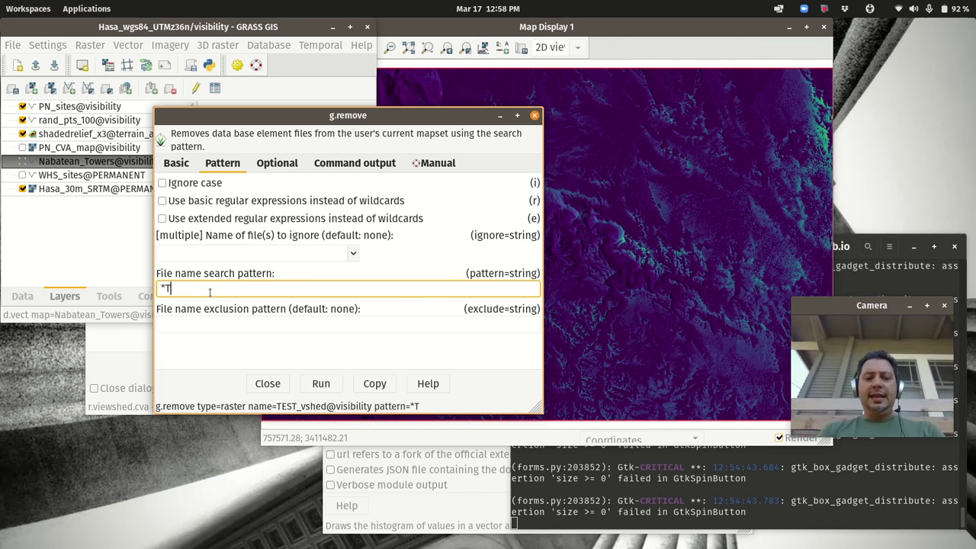
pyautogui.write('EST*')
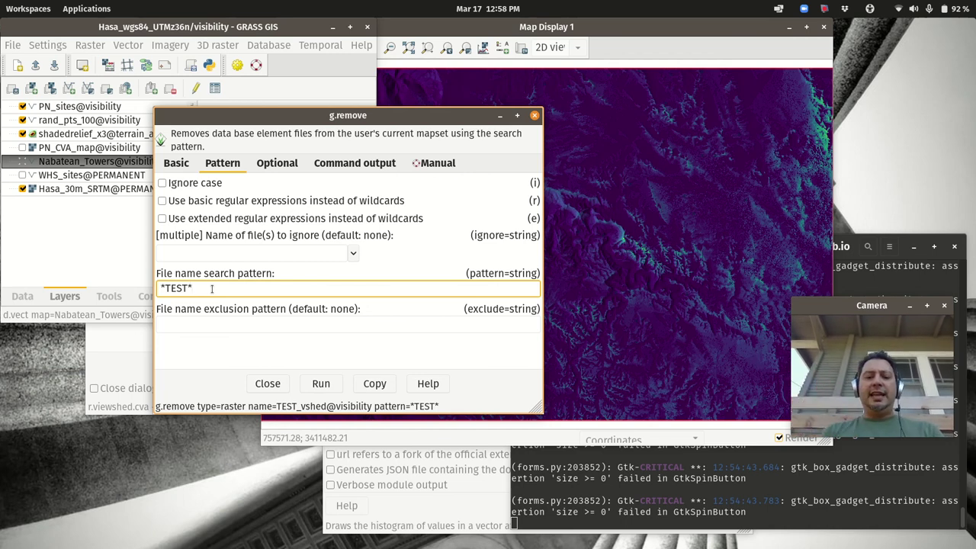
pyautogui.click(320, 384)
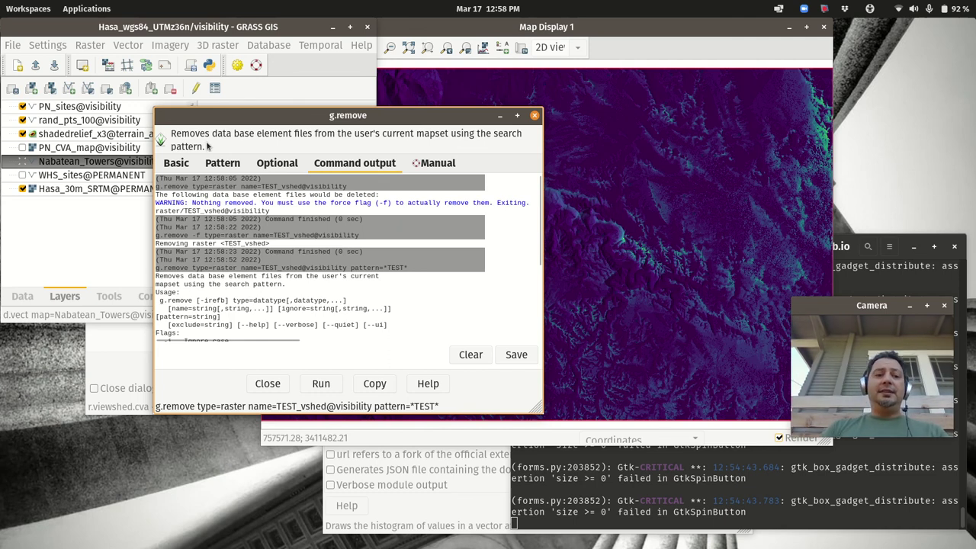
# - Review the search pattern, add vector maps to the data types for removal, and close g.remove without running it
pyautogui.click(222, 163)
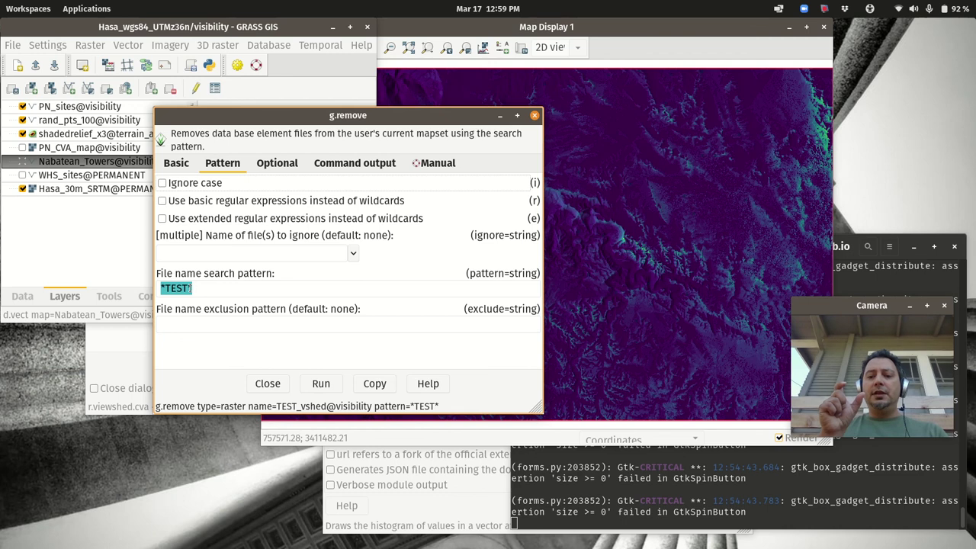
pyautogui.click(190, 166)
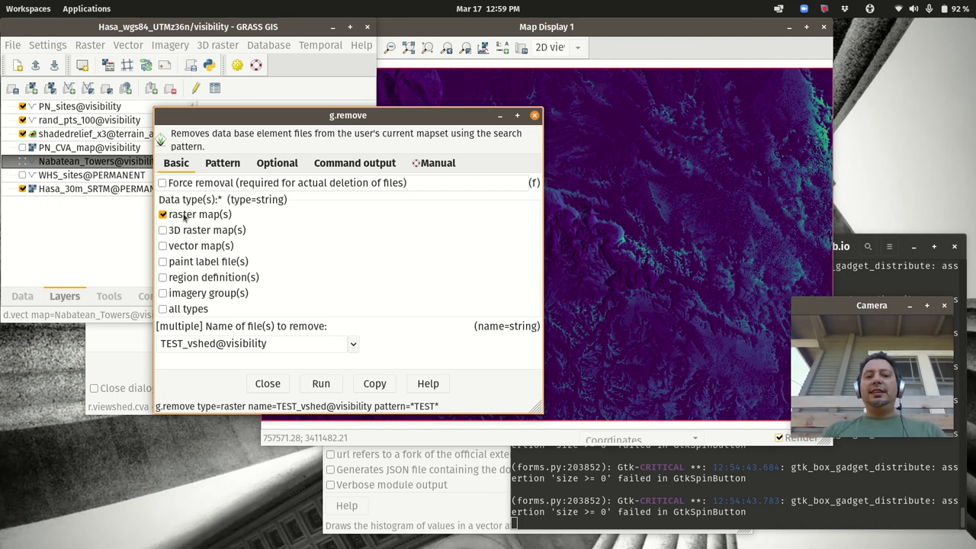
pyautogui.click(162, 247)
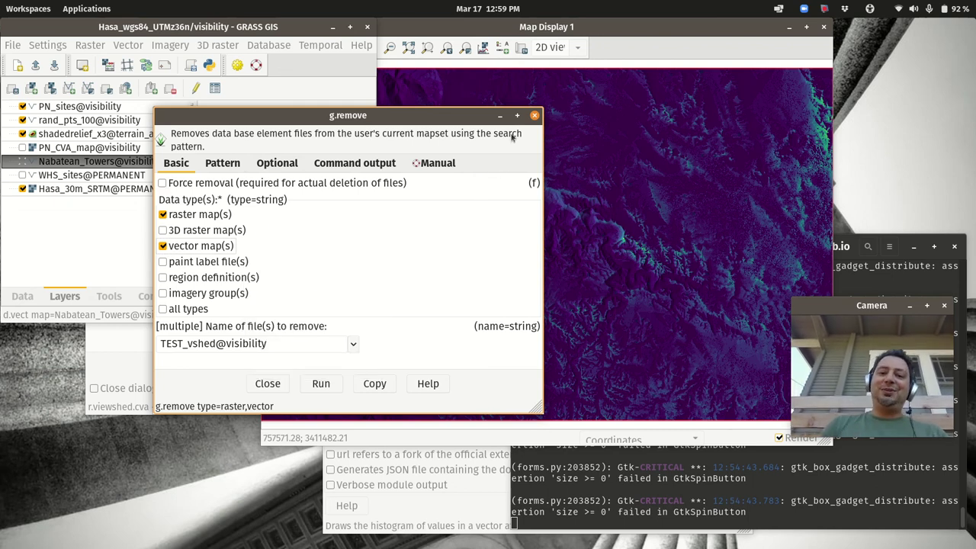
pyautogui.click(534, 117)
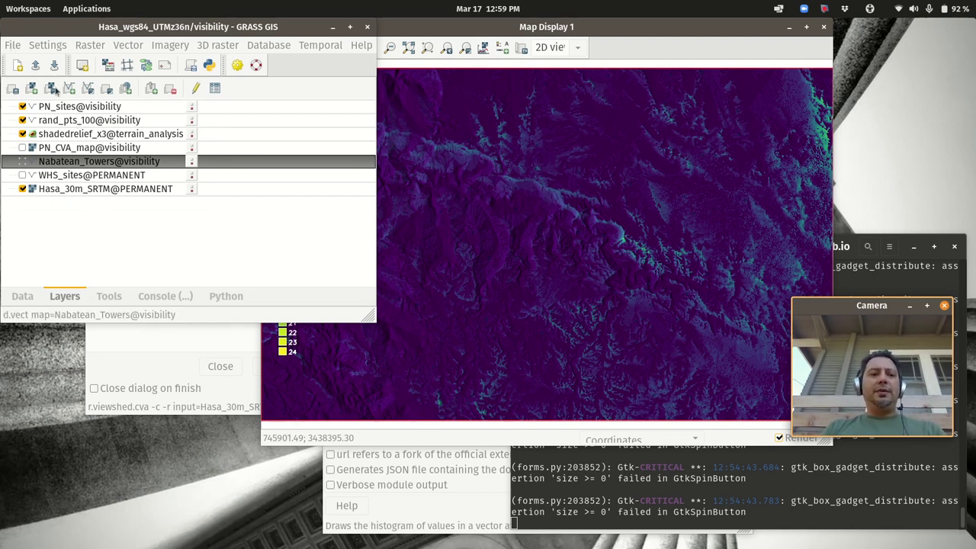
pyautogui.click(13, 44)
pyautogui.moveTo(22, 61)
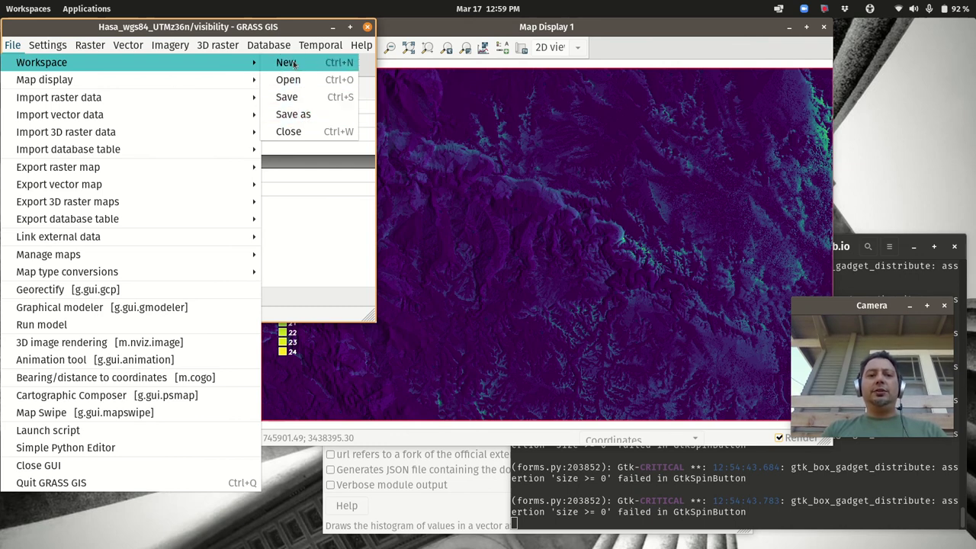
pyautogui.click(330, 270)
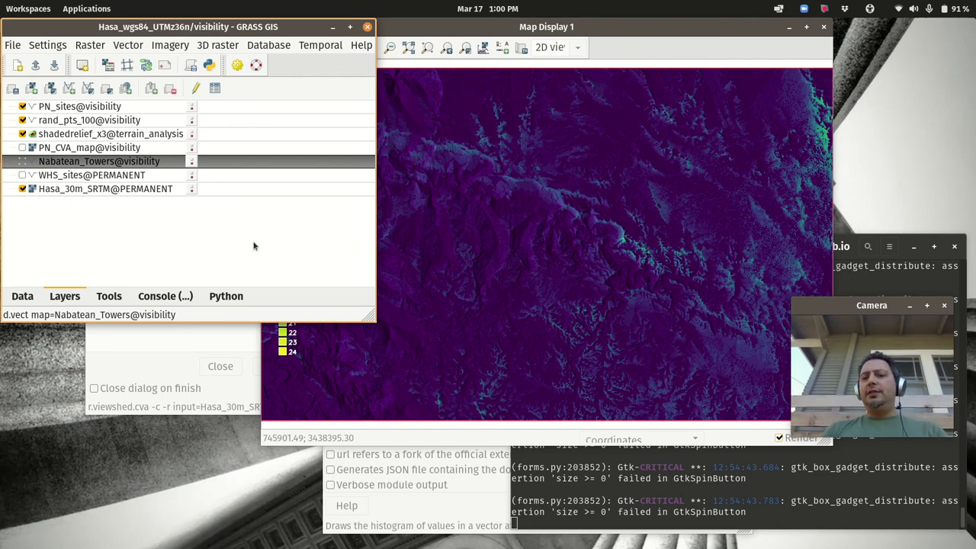
pyautogui.click(827, 9)
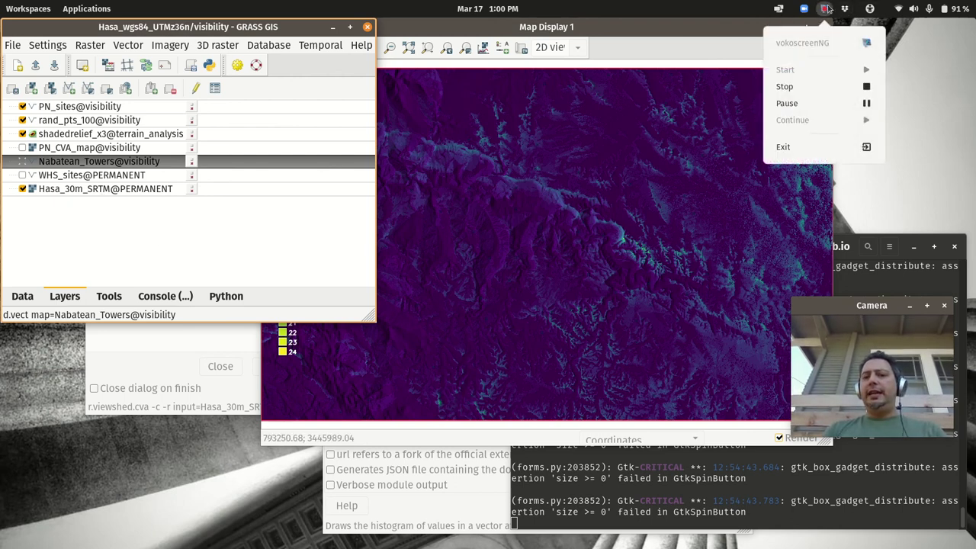